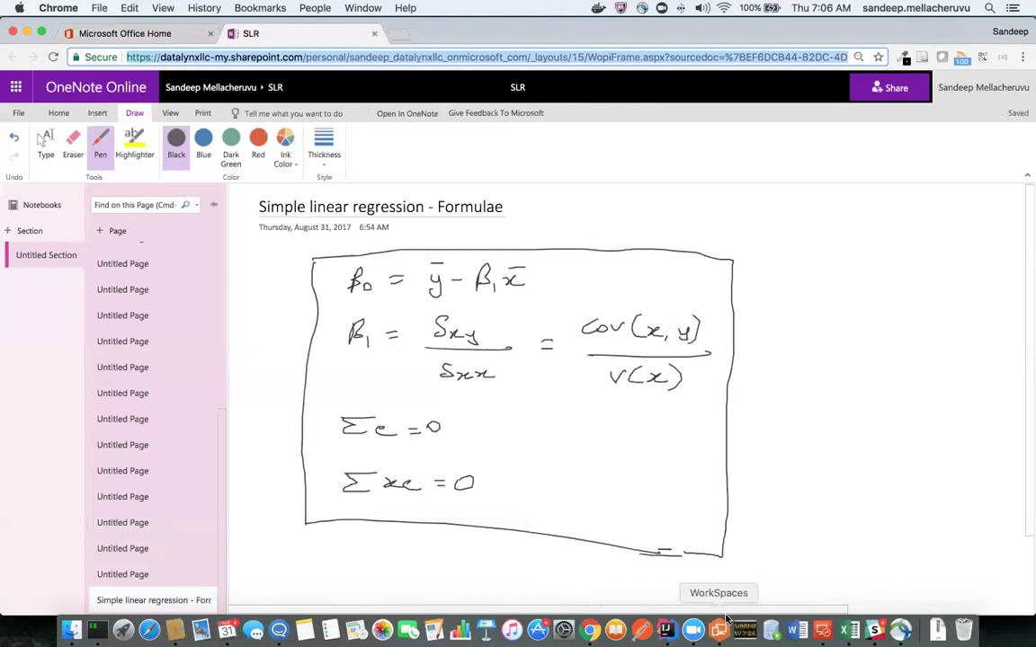
# Step: Switch to Excel and open the Viral Count data workbook from the Datasets folder inside Datalynx
pyautogui.click(839, 631)
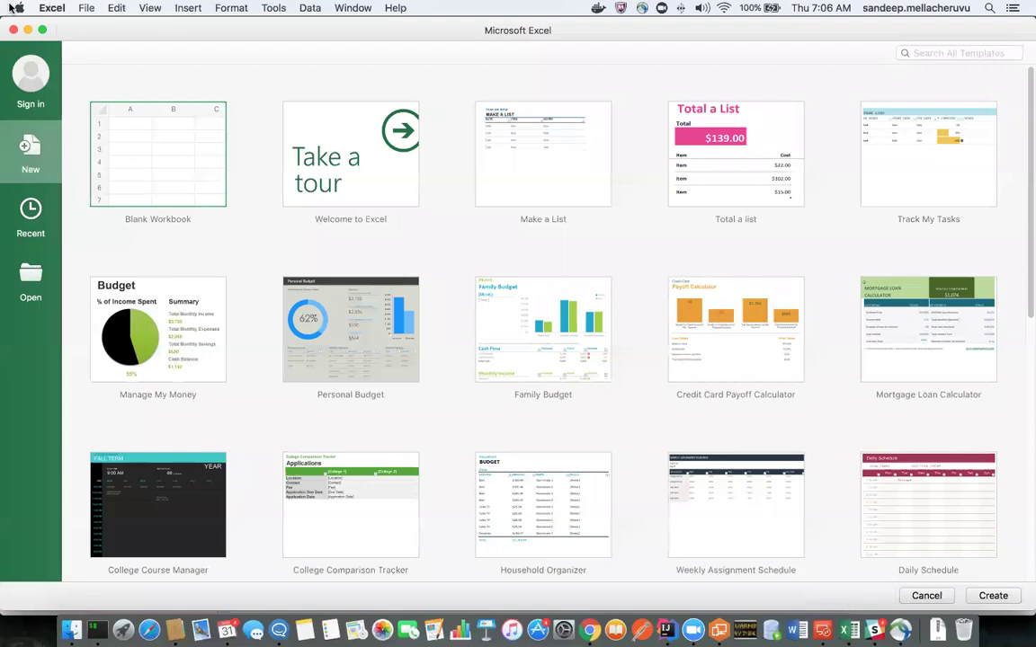
pyautogui.click(86, 8)
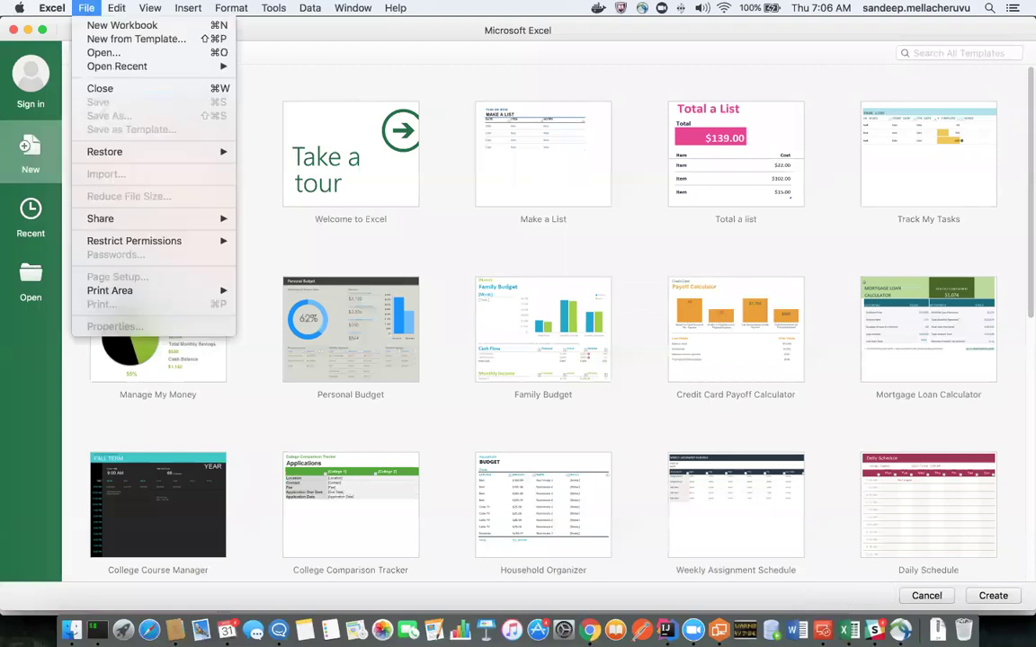
pyautogui.click(71, 631)
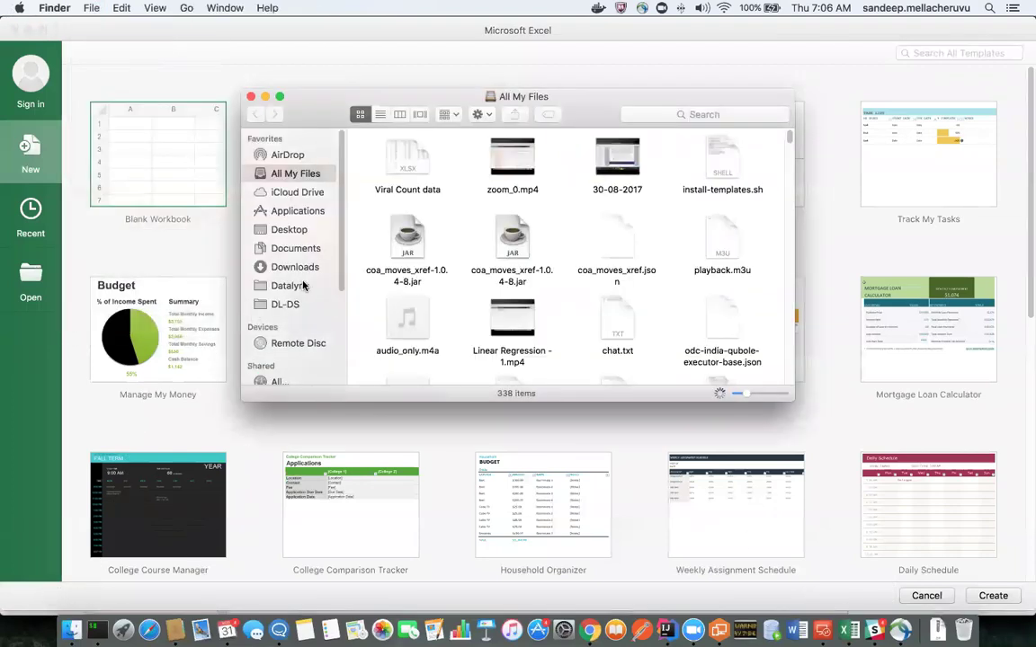
pyautogui.click(300, 286)
pyautogui.doubleClick(515, 162)
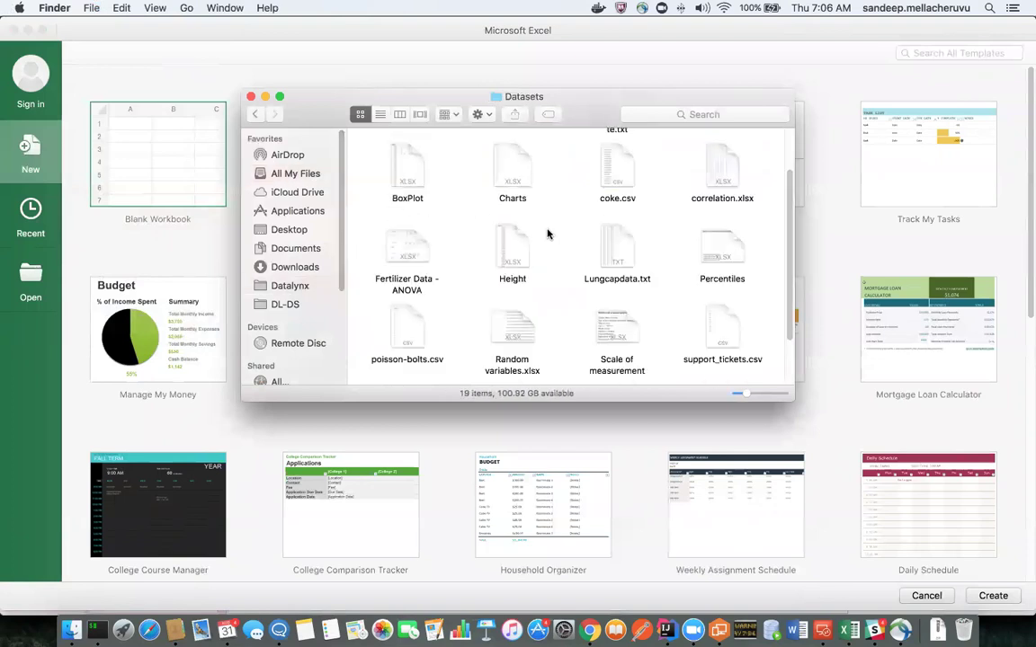
pyautogui.scroll(-2, 563, 363)
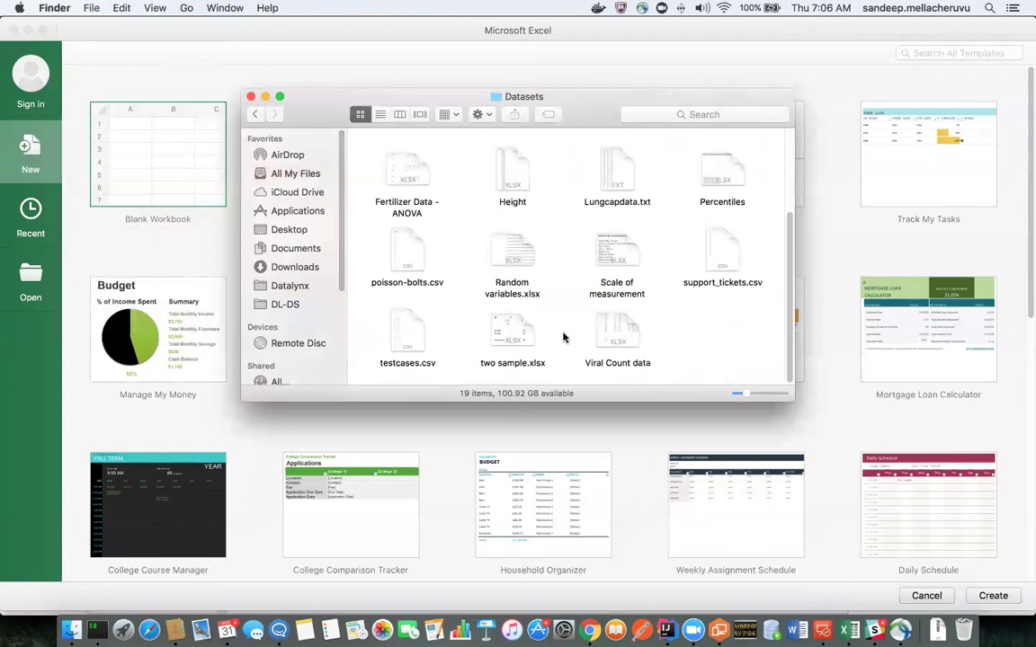
pyautogui.click(633, 328)
pyautogui.doubleClick(629, 329)
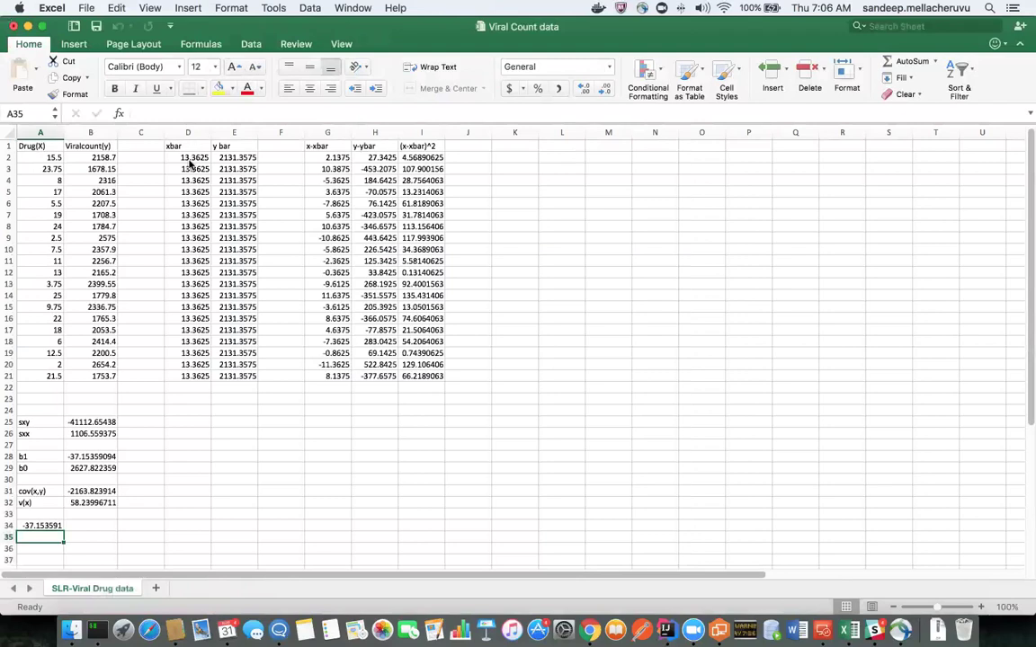
# Step: Clear the calculation columns in D1:I21 and the regression results in A24:B36
pyautogui.moveTo(173, 147); pyautogui.dragTo(443, 375)
pyautogui.press('Delete')
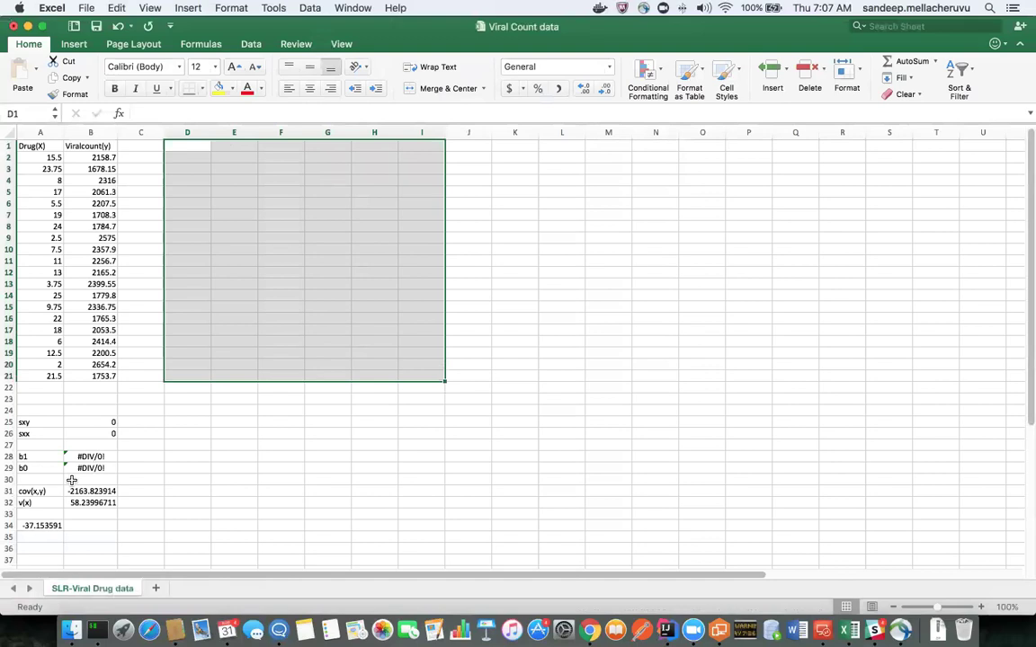
pyautogui.click(41, 391)
pyautogui.click(41, 410)
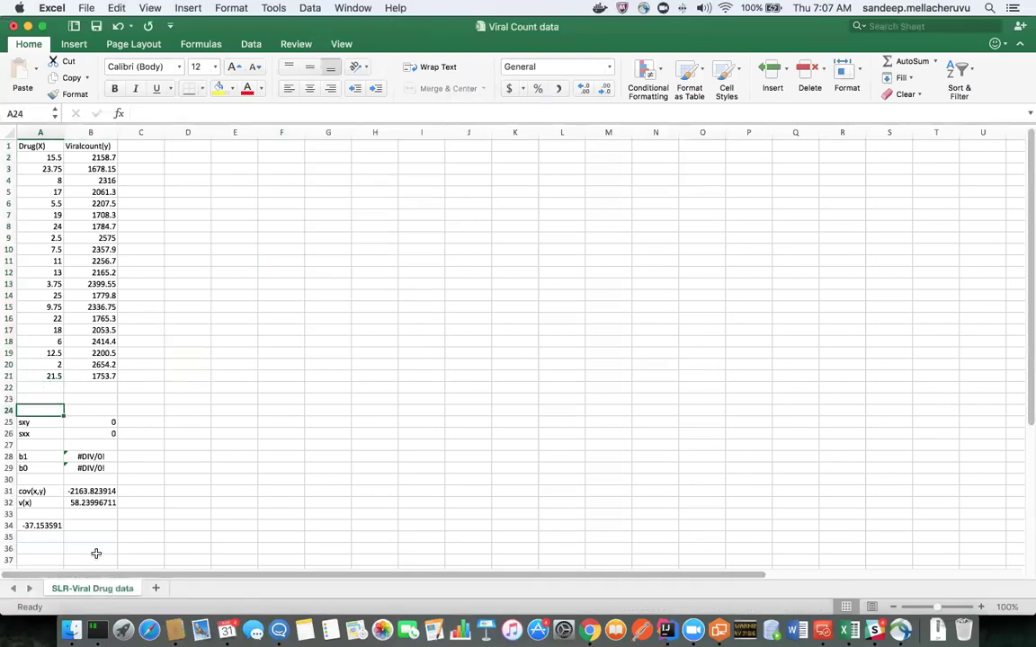
pyautogui.moveTo(42, 410); pyautogui.dragTo(99, 547)
pyautogui.press('Delete')
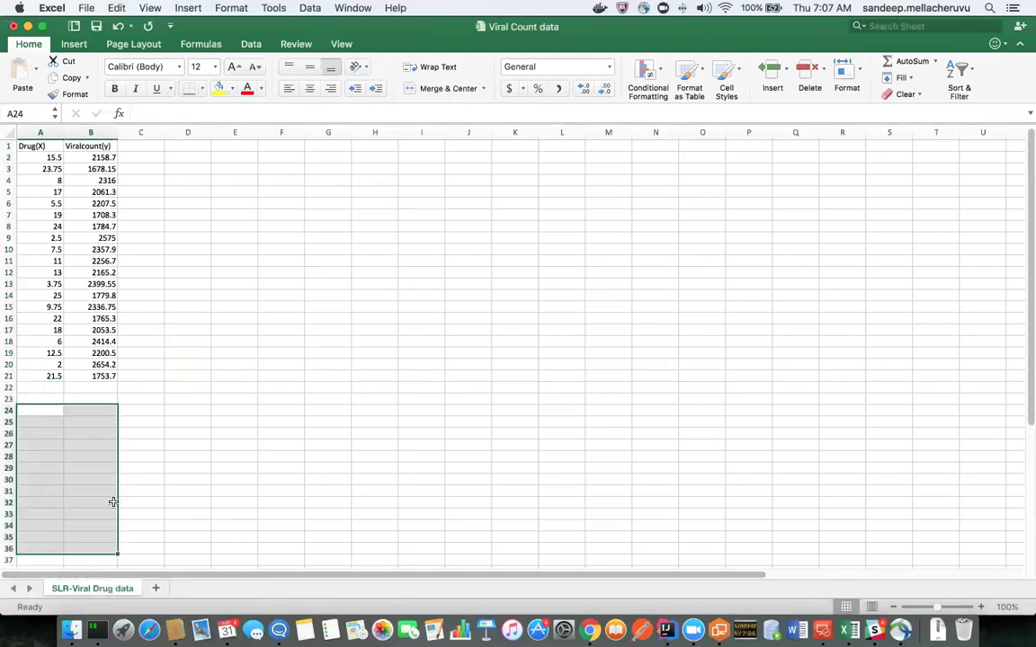
# Step: Examine the Drug(X) and Viralcount(y) pairs in rows 2 to 5 and the full data columns A2:A21 and B2:B21
pyautogui.click(51, 157)
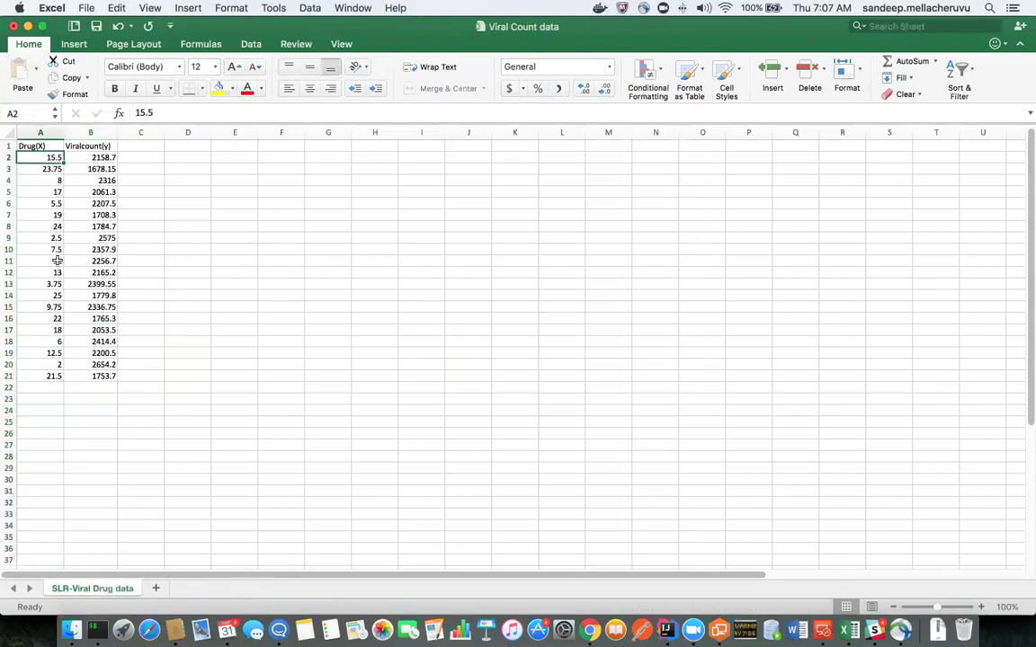
pyautogui.moveTo(29, 160); pyautogui.dragTo(29, 169)
pyautogui.click(29, 169)
pyautogui.click(31, 158)
pyautogui.click(27, 169)
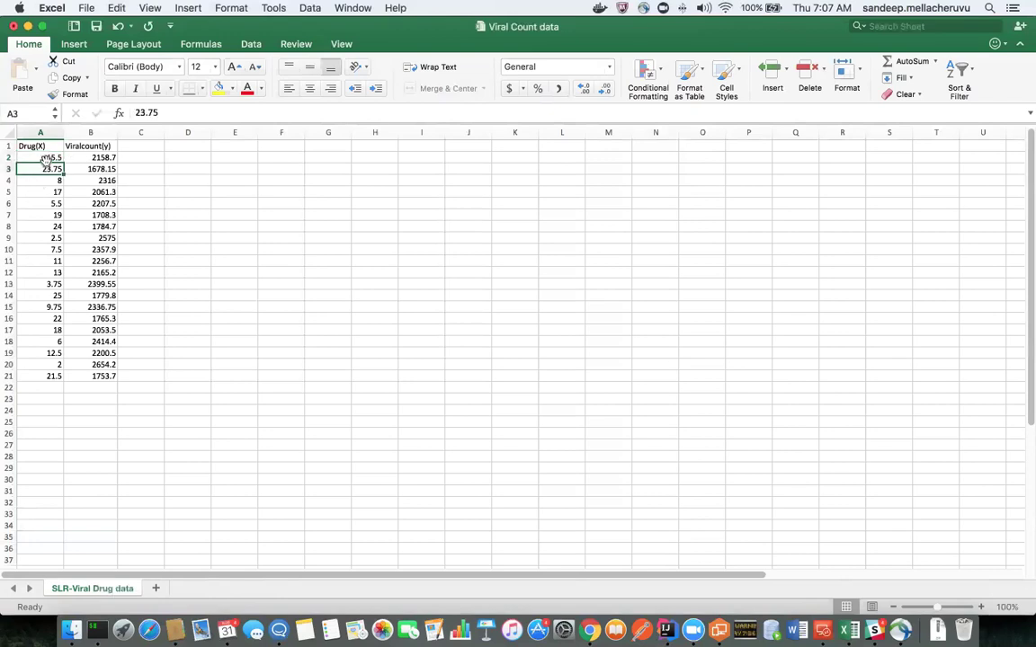
pyautogui.click(49, 158)
pyautogui.click(82, 158)
pyautogui.click(88, 169)
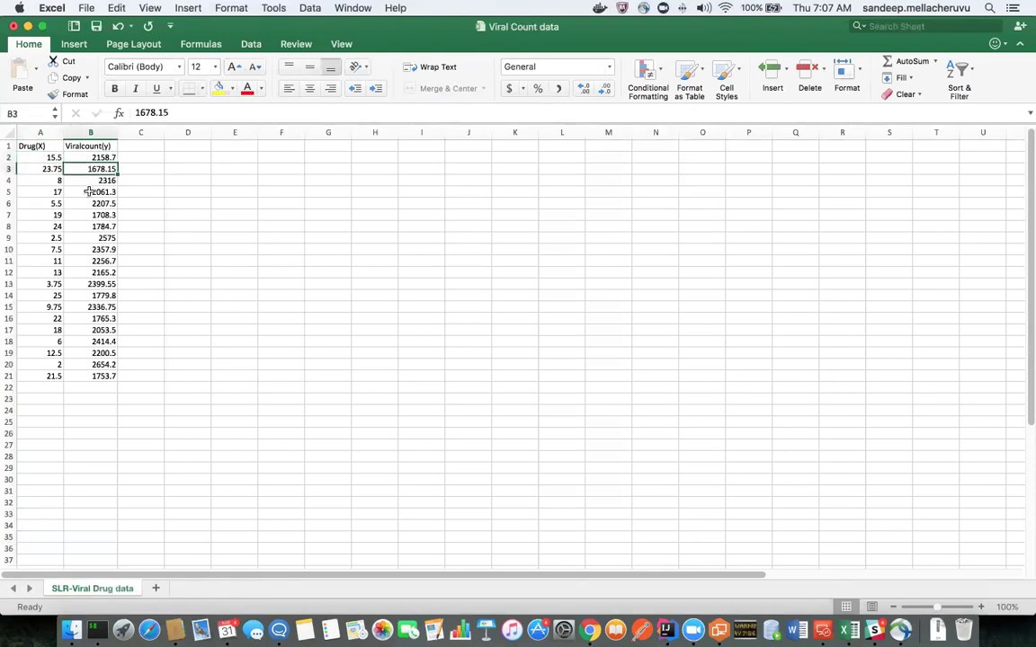
pyautogui.click(88, 181)
pyautogui.click(39, 188)
pyautogui.click(49, 179)
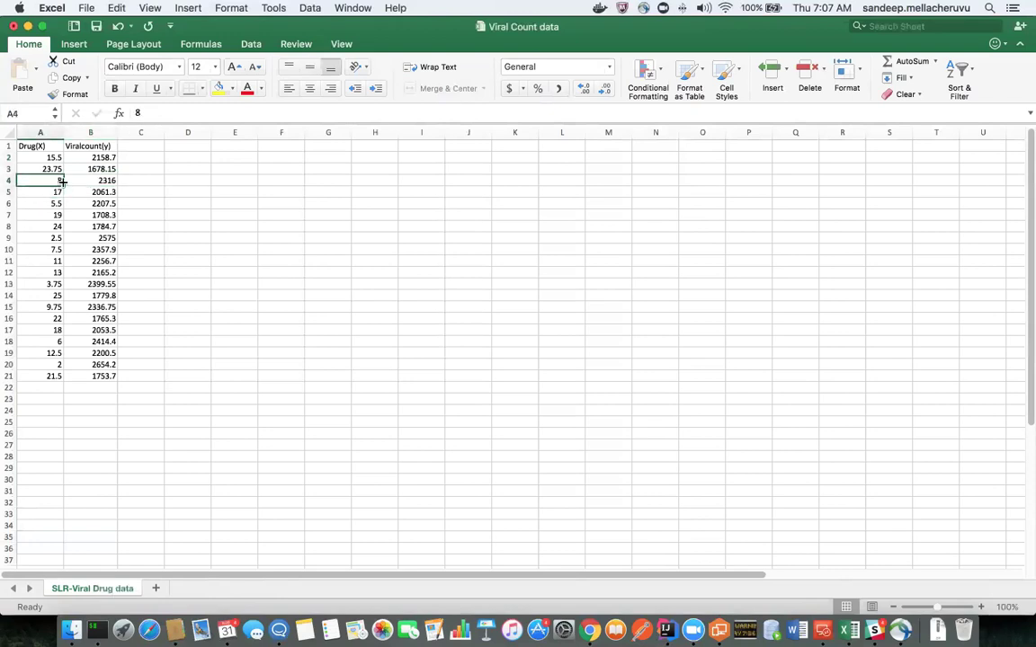
pyautogui.click(97, 181)
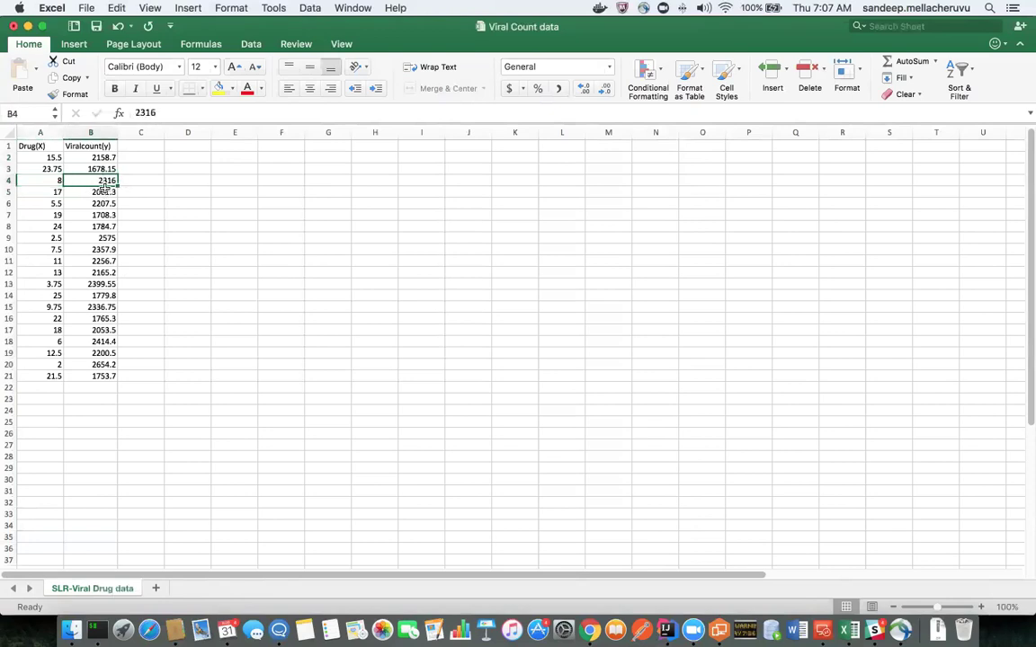
pyautogui.click(47, 191)
pyautogui.click(118, 191)
pyautogui.click(101, 192)
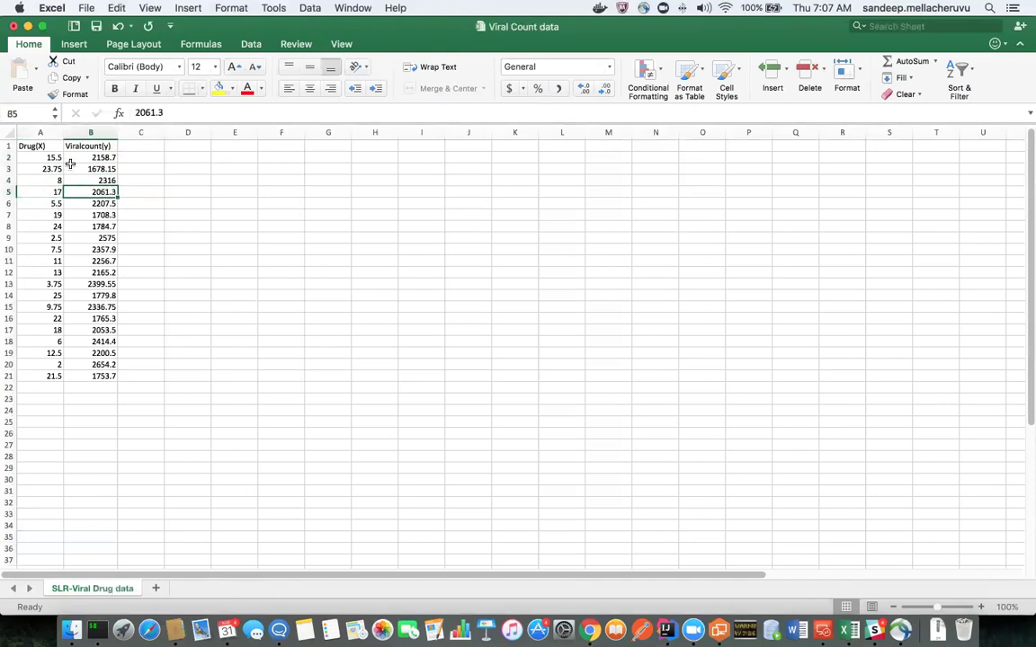
pyautogui.moveTo(62, 157); pyautogui.dragTo(46, 372)
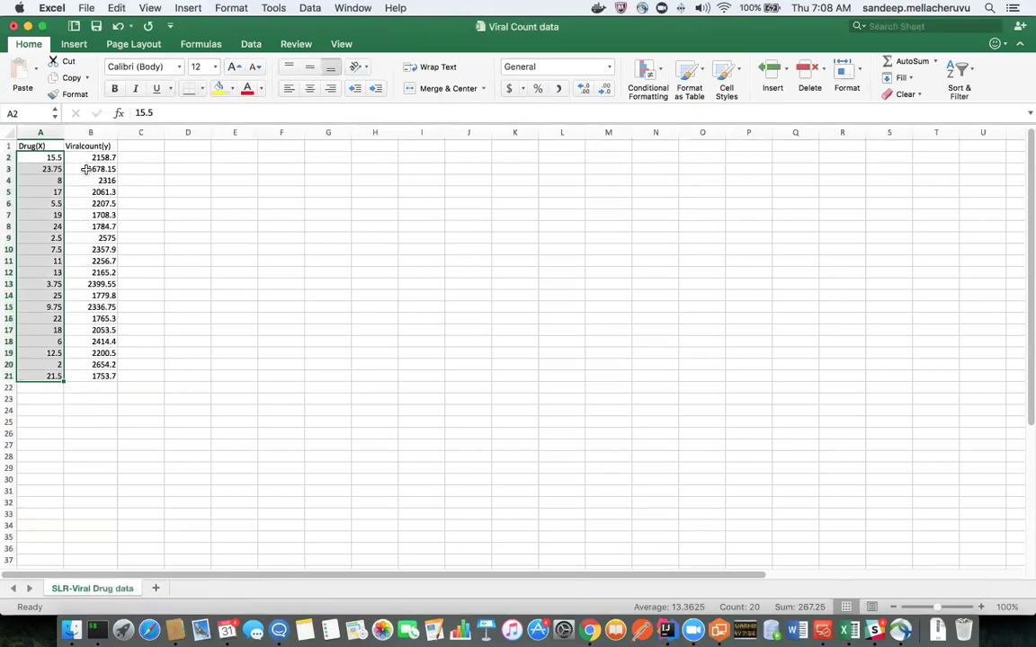
pyautogui.moveTo(96, 157); pyautogui.dragTo(117, 377)
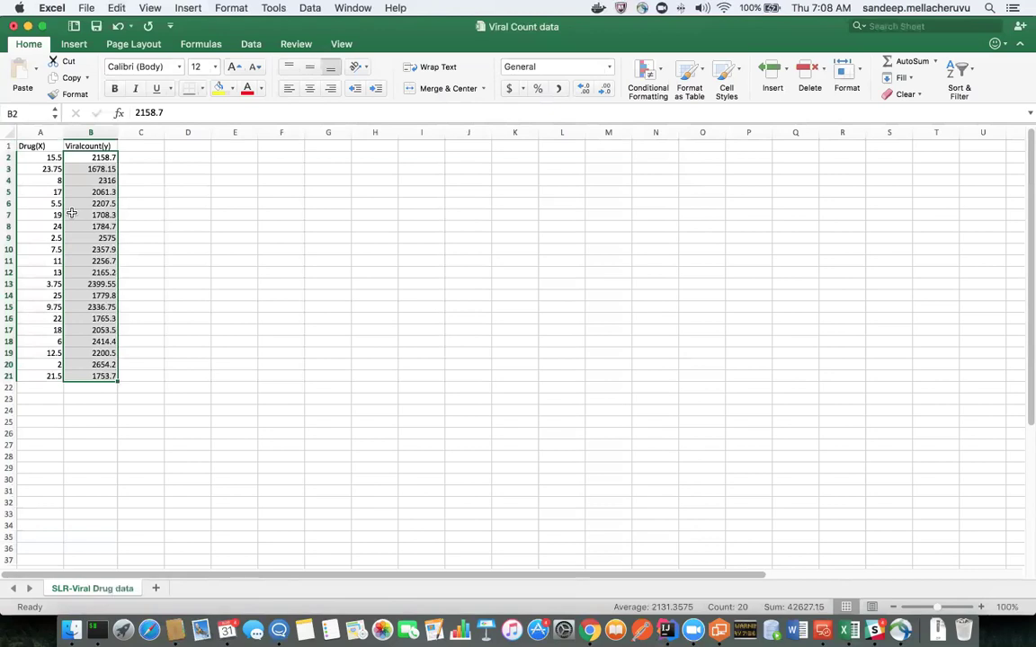
# Step: Enter the example values 5000 in cell B28 and 2000 in cell C28, below the data table
pyautogui.press('Down')
pyautogui.press('Down')
pyautogui.press('Down')
pyautogui.press('Down')
pyautogui.press('Down')
pyautogui.press('Down')
pyautogui.press('Down')
pyautogui.press('Down')
pyautogui.press('Down')
pyautogui.press('Down')
pyautogui.press('Down')
pyautogui.press('Down')
pyautogui.press('Down')
pyautogui.press('Down')
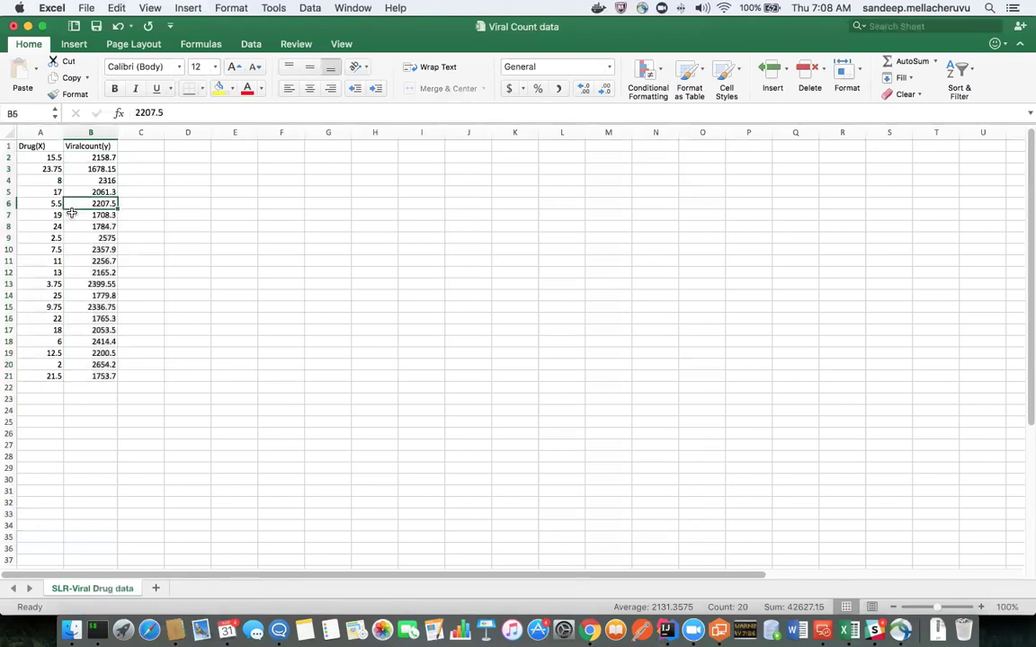
pyautogui.press('Down')
pyautogui.press('Down')
pyautogui.press('Down')
pyautogui.press('Down')
pyautogui.press('Down')
pyautogui.press('Down')
pyautogui.press('Down')
pyautogui.press('Down')
pyautogui.press('Down')
pyautogui.press('Down')
pyautogui.press('Down')
pyautogui.press('Down')
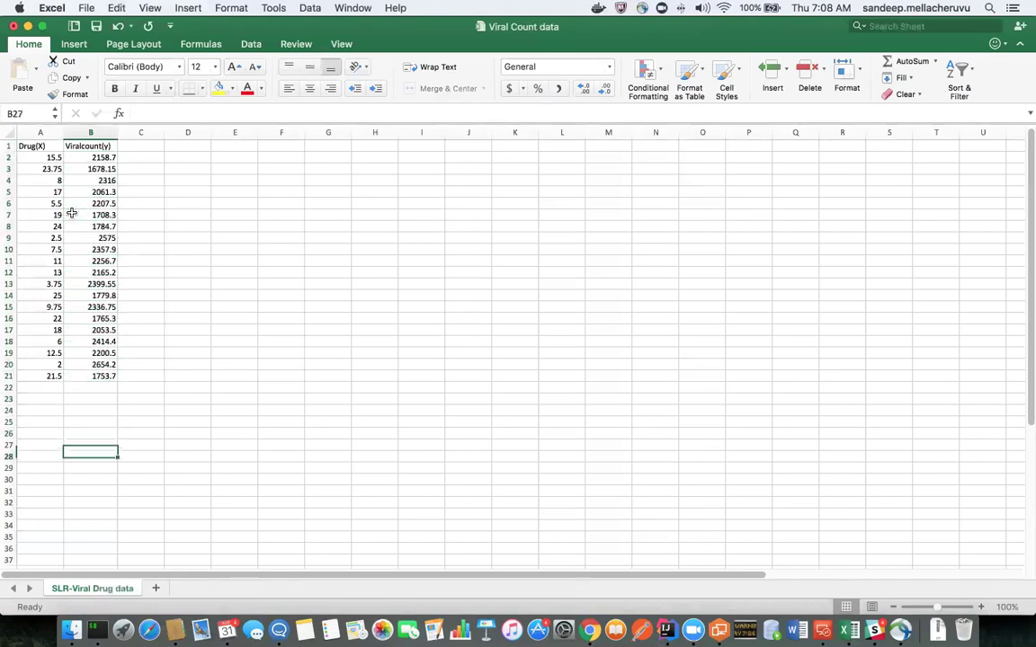
pyautogui.write('50000')
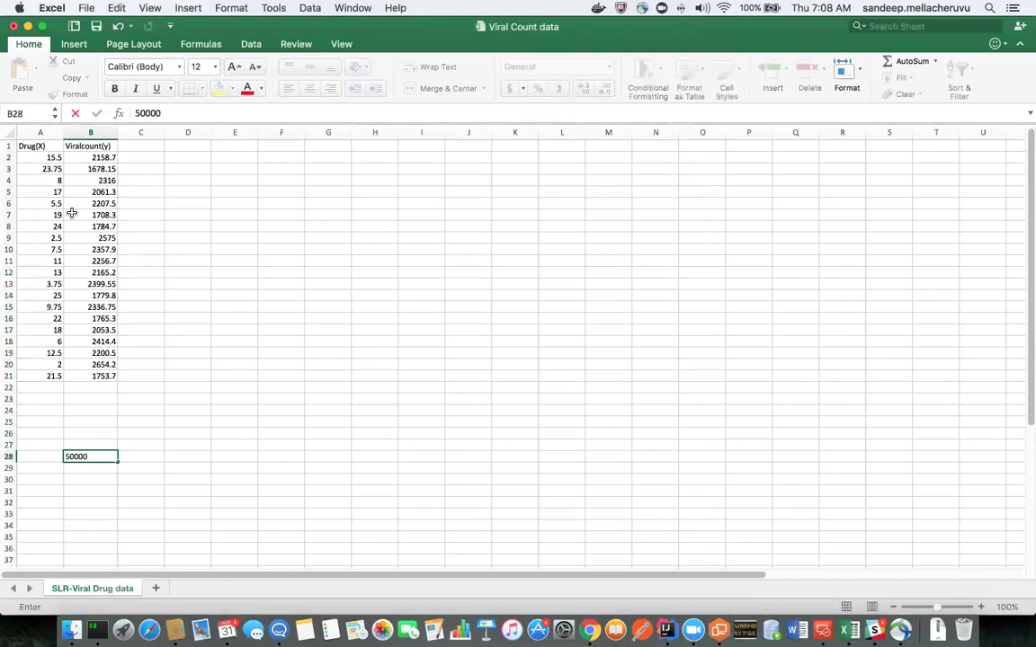
pyautogui.press('Tab')
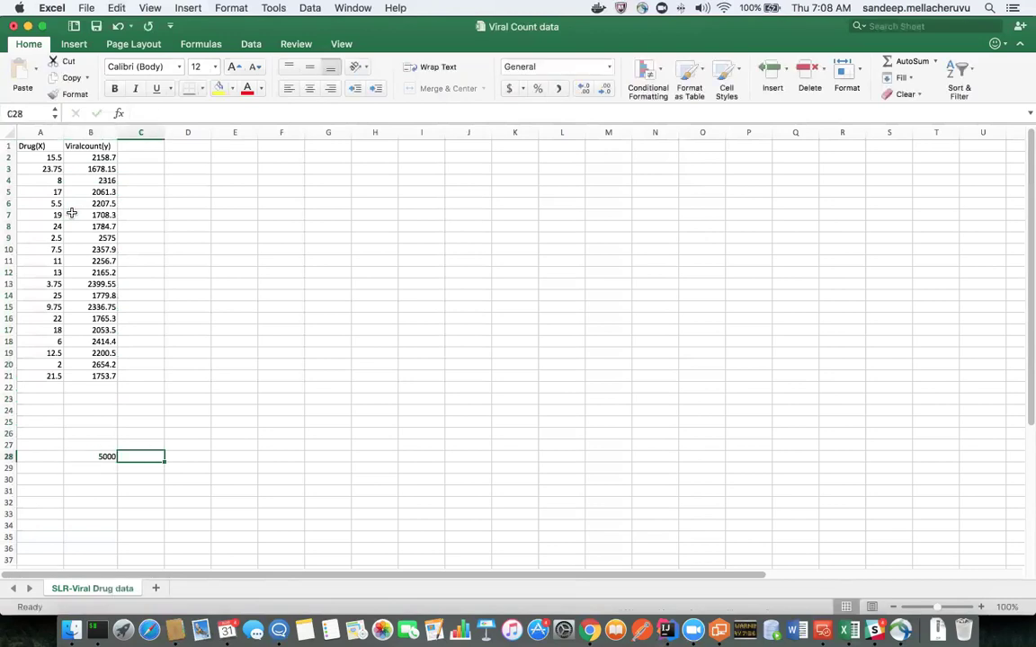
pyautogui.write('2000')
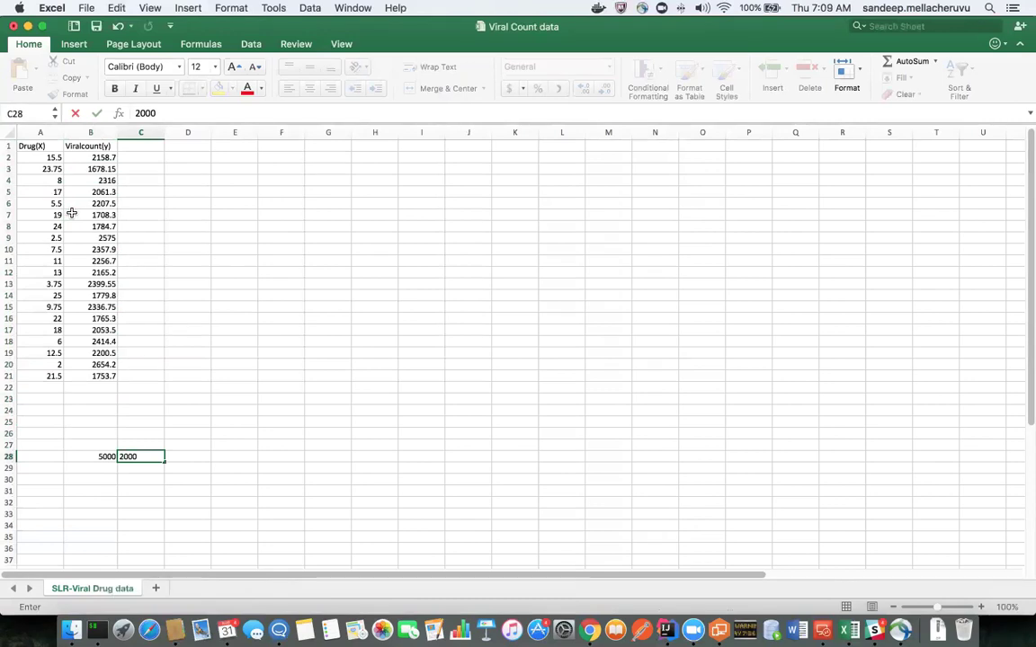
# Step: Discard the entry in cell C28 and clear the example value in cell B28
pyautogui.press('BackSpace')
pyautogui.press('BackSpace')
pyautogui.press('BackSpace')
pyautogui.press('BackSpace')
pyautogui.press('Escape')
pyautogui.press('Left')
pyautogui.press('Delete')
pyautogui.press('Up')
pyautogui.press('Up')
pyautogui.press('Up')
pyautogui.press('Up')
pyautogui.press('Up')
pyautogui.press('Up')
pyautogui.press('Left')
pyautogui.press('Up')
pyautogui.press('Down')
pyautogui.press('Right')
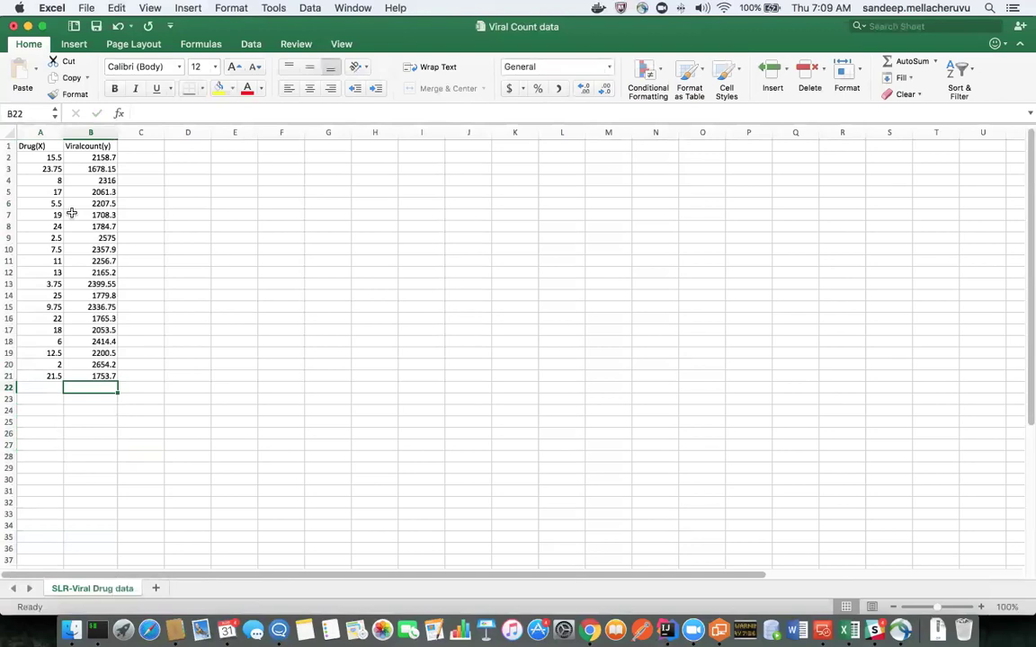
pyautogui.press('Left')
pyautogui.press('Right')
pyautogui.press('Up')
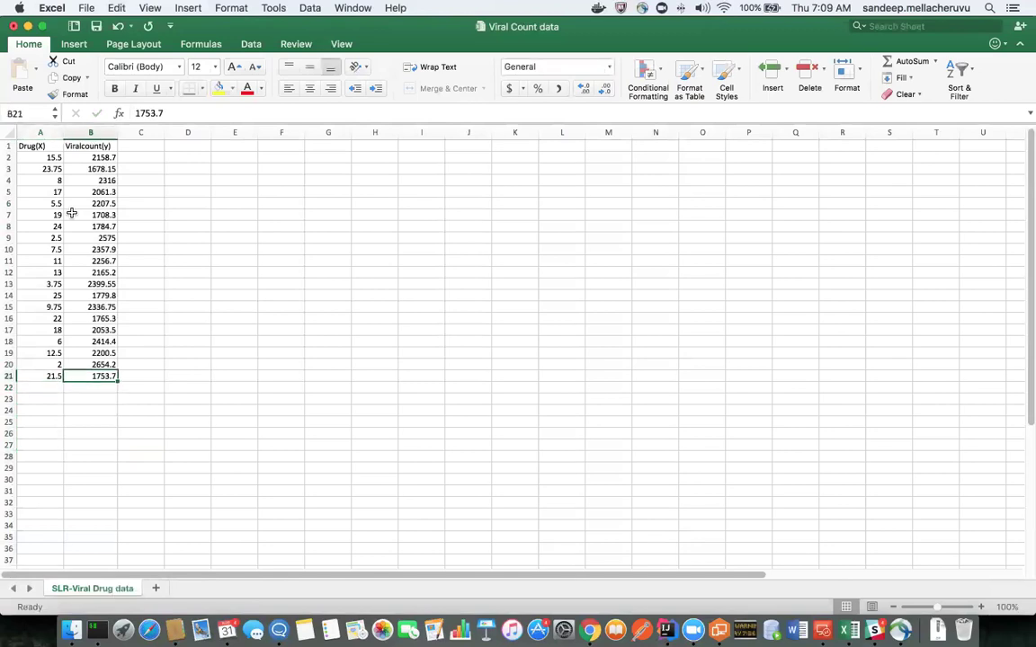
pyautogui.press('Up')
pyautogui.press('Up')
pyautogui.press('Up')
pyautogui.press('Up')
pyautogui.press('Up')
pyautogui.press('Up')
pyautogui.press('Up')
pyautogui.press('Up')
pyautogui.press('Up')
pyautogui.press('Up')
pyautogui.press('Up')
pyautogui.press('Up')
pyautogui.press('Up')
pyautogui.press('Up')
pyautogui.press('Up')
pyautogui.press('Up')
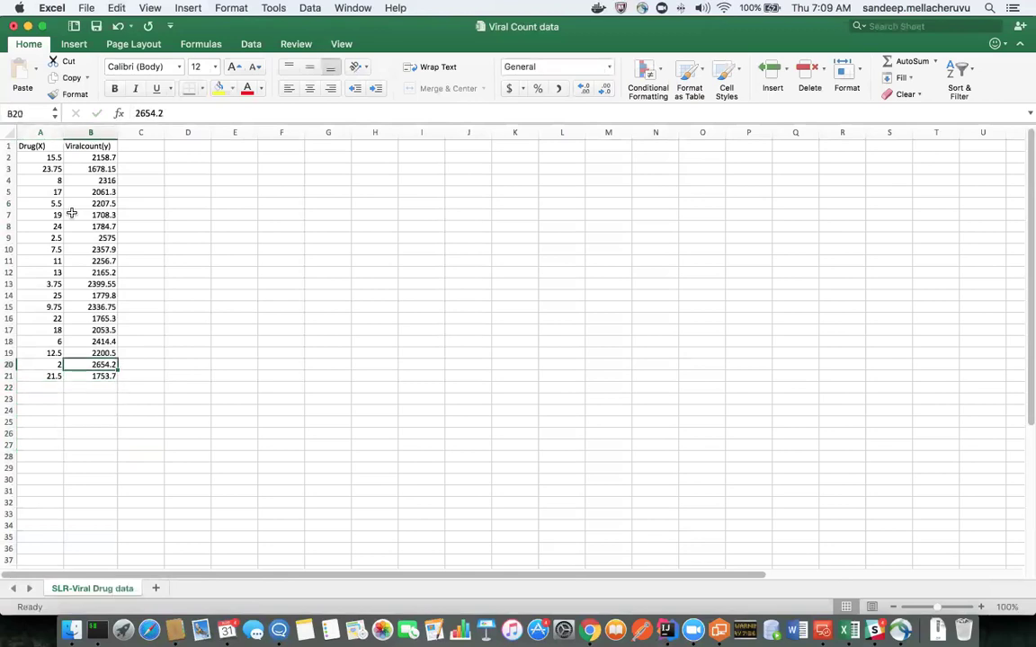
pyautogui.press('Up')
pyautogui.press('Up')
pyautogui.press('Up')
pyautogui.press('Up')
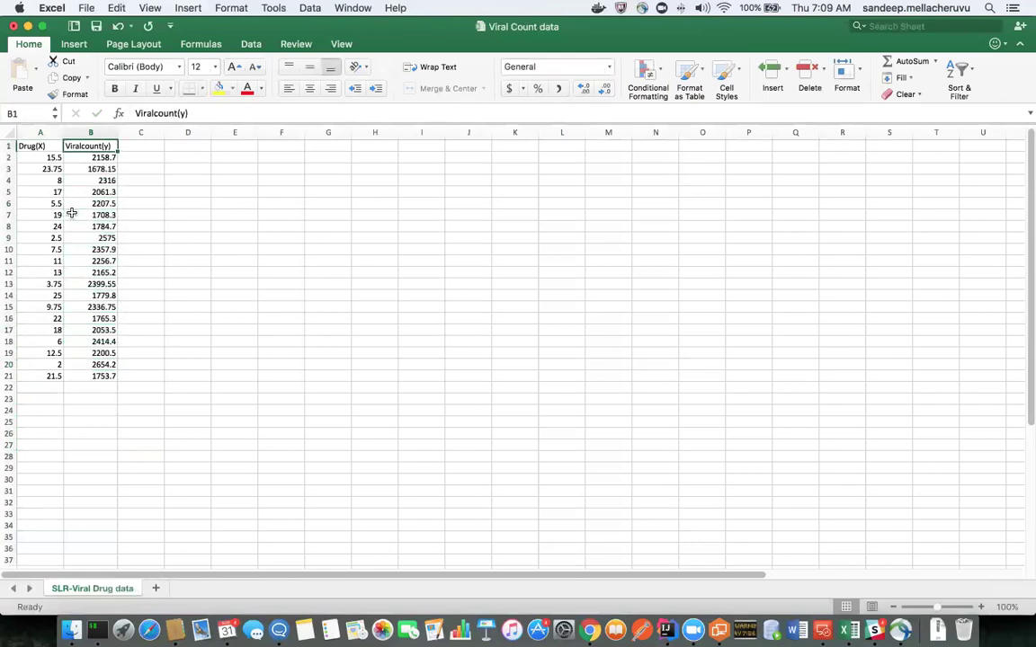
pyautogui.press('Left')
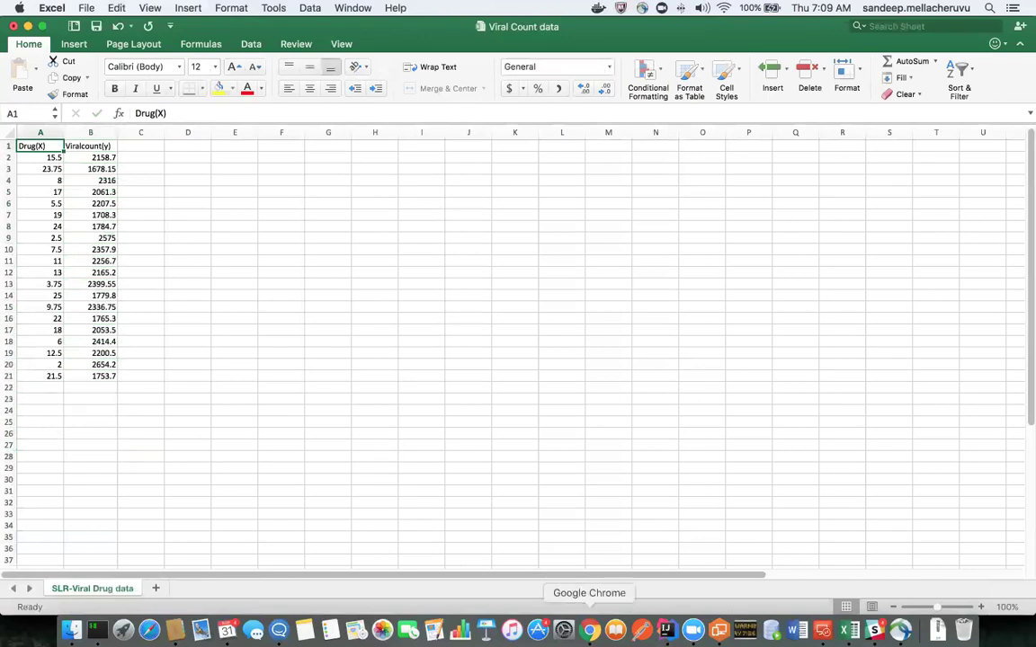
# Step: Switch to Chrome to review the simple linear regression formulae, and return to the Excel workbook
pyautogui.click(589, 629)
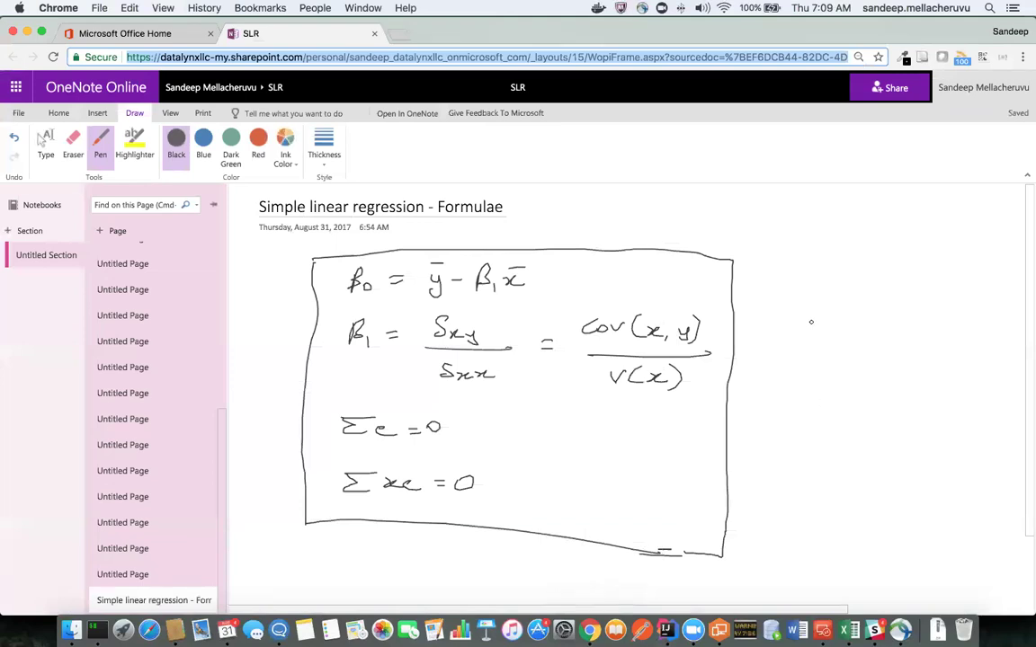
pyautogui.press('super+Tab')
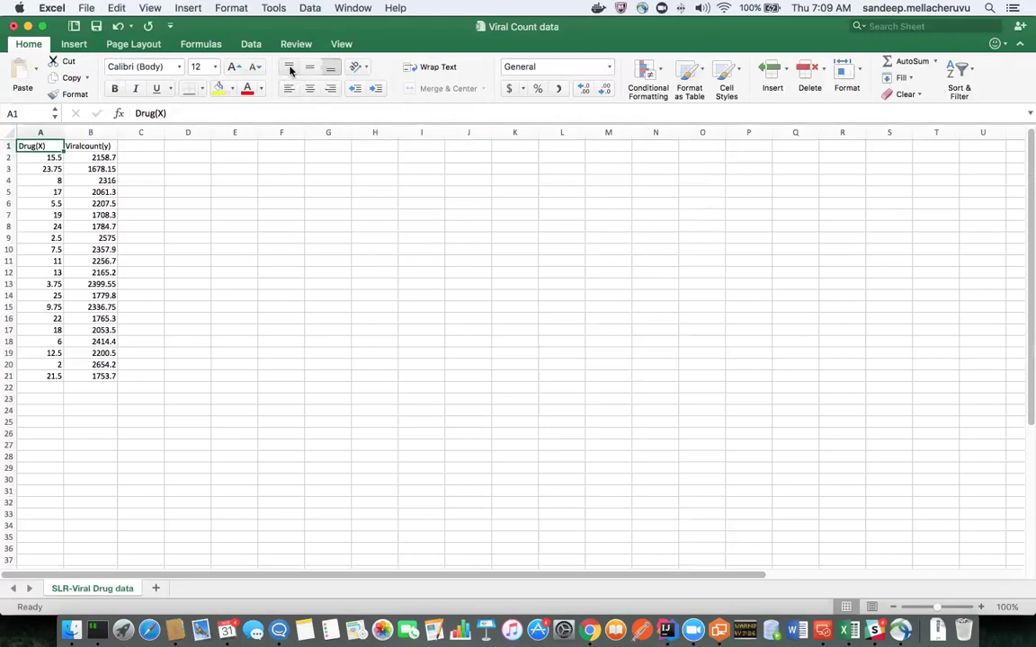
# Step: Insert a plain scatter chart from the Drug(X) and Viralcount(y) data in A1:B21
pyautogui.click(250, 44)
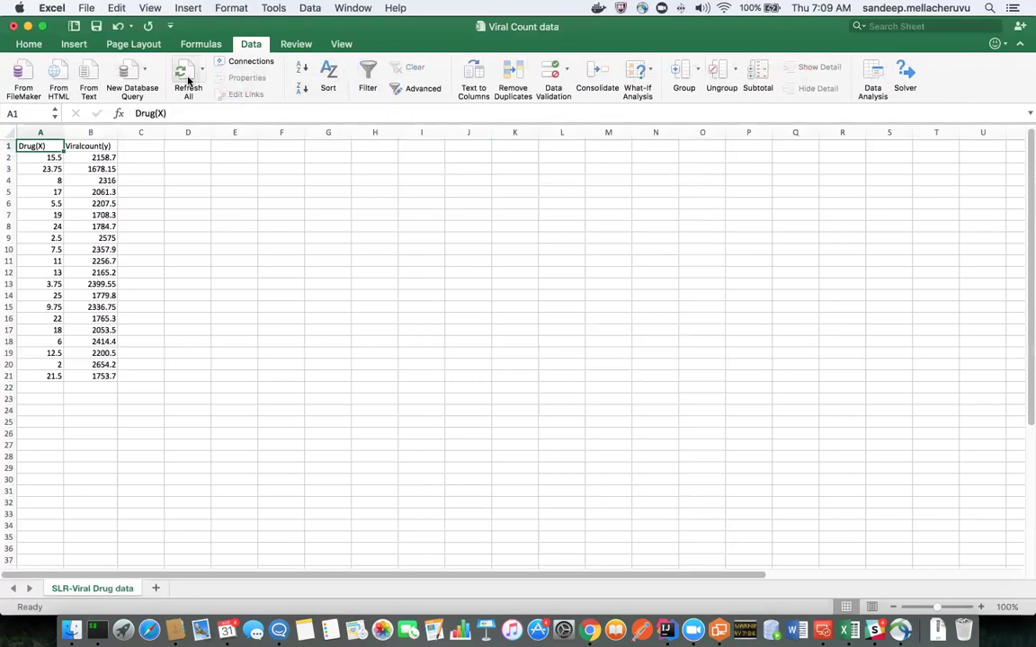
pyautogui.click(73, 44)
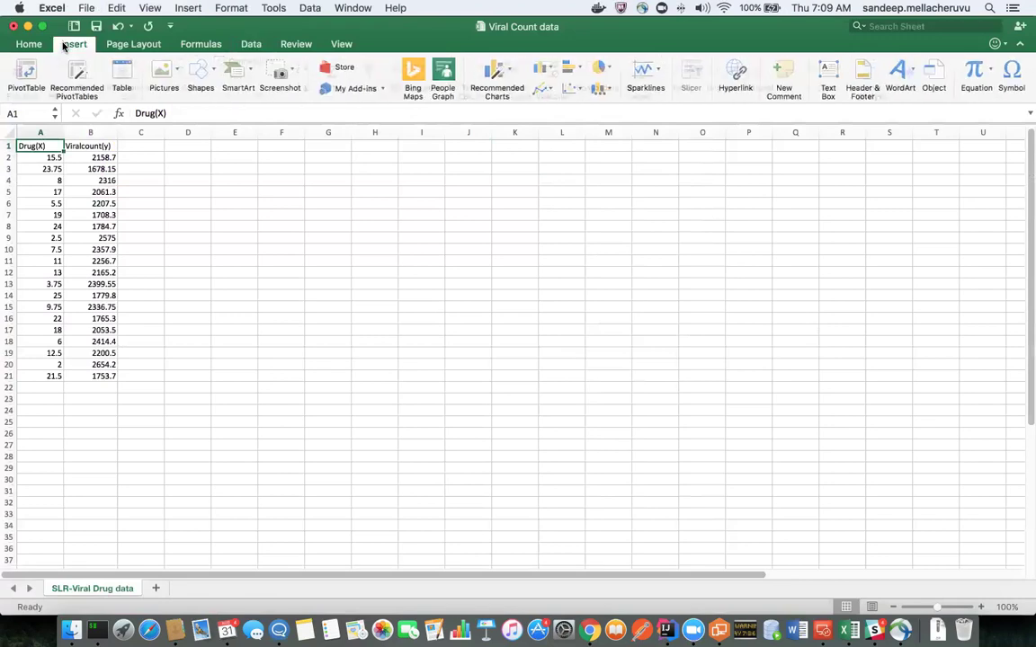
pyautogui.click(543, 90)
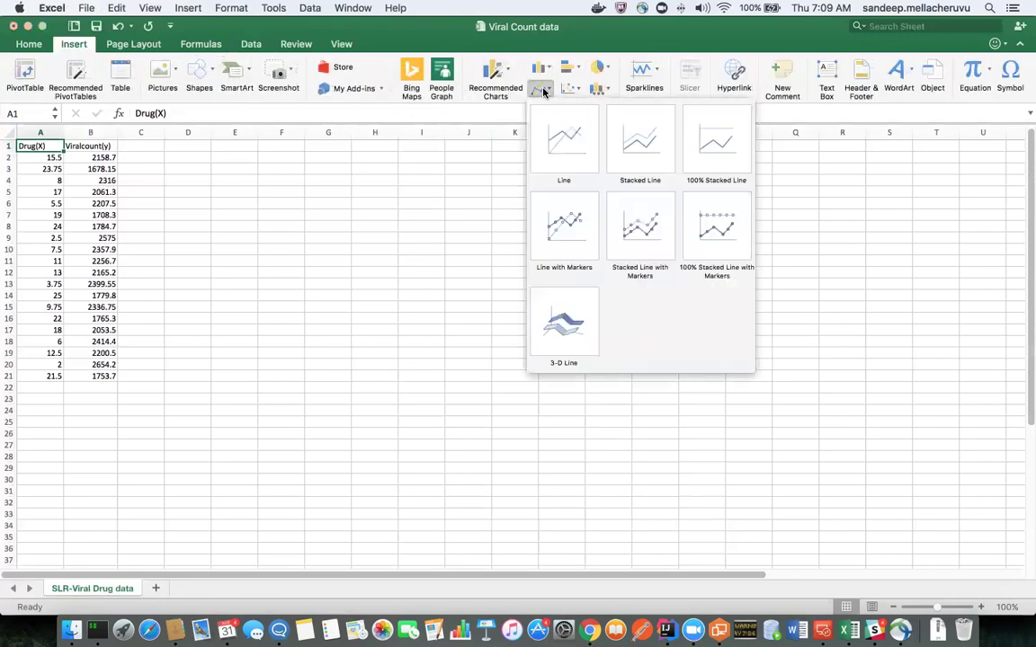
pyautogui.click(570, 89)
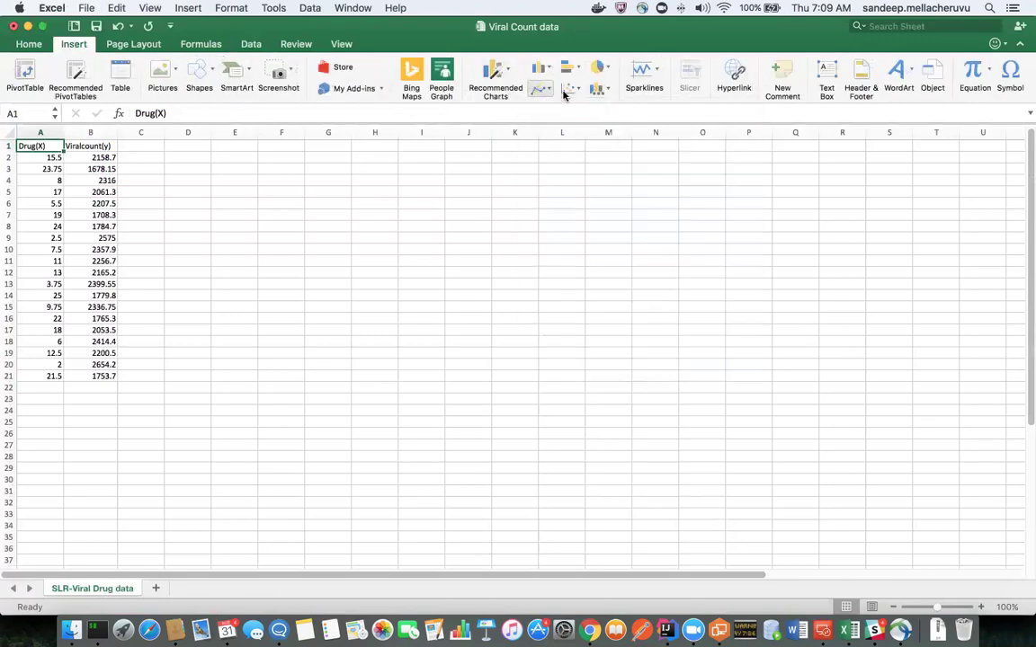
pyautogui.click(569, 90)
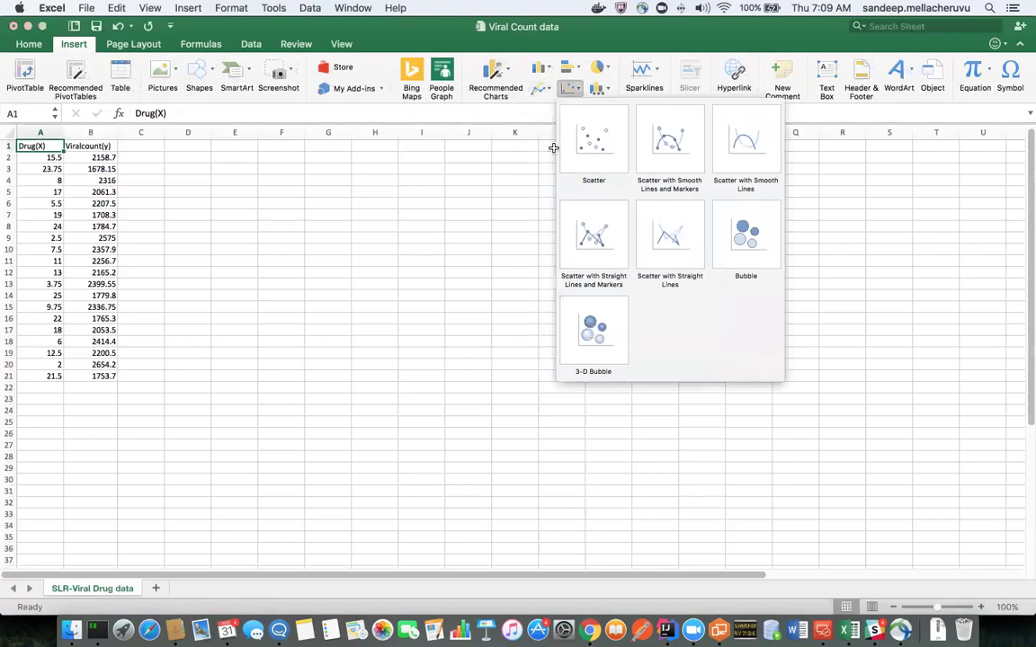
pyautogui.click(37, 159)
pyautogui.moveTo(32, 144); pyautogui.dragTo(90, 379)
pyautogui.click(564, 88)
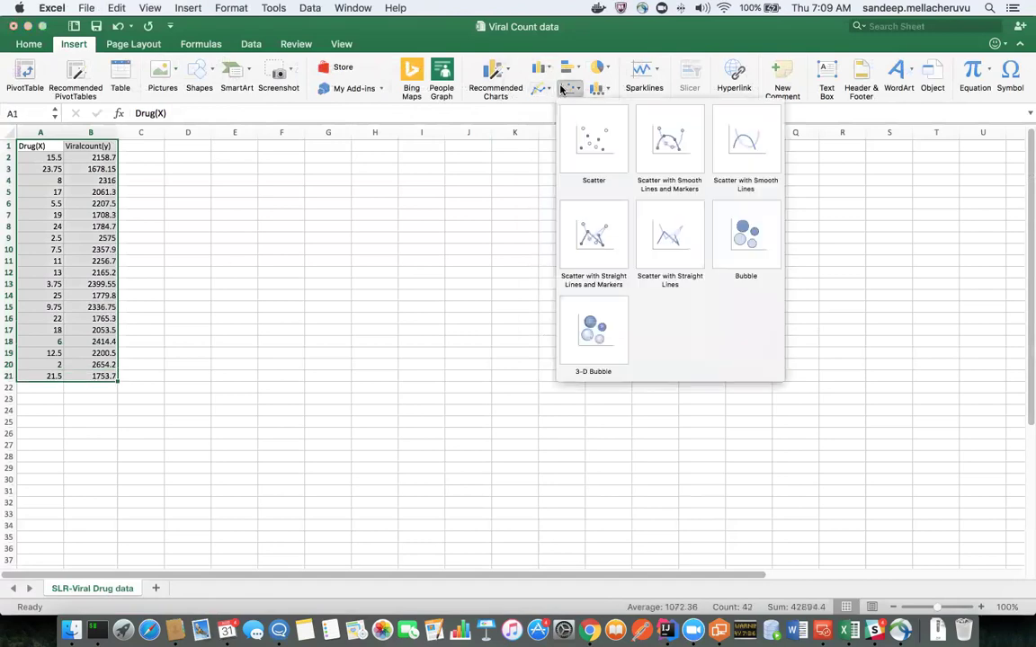
pyautogui.click(590, 162)
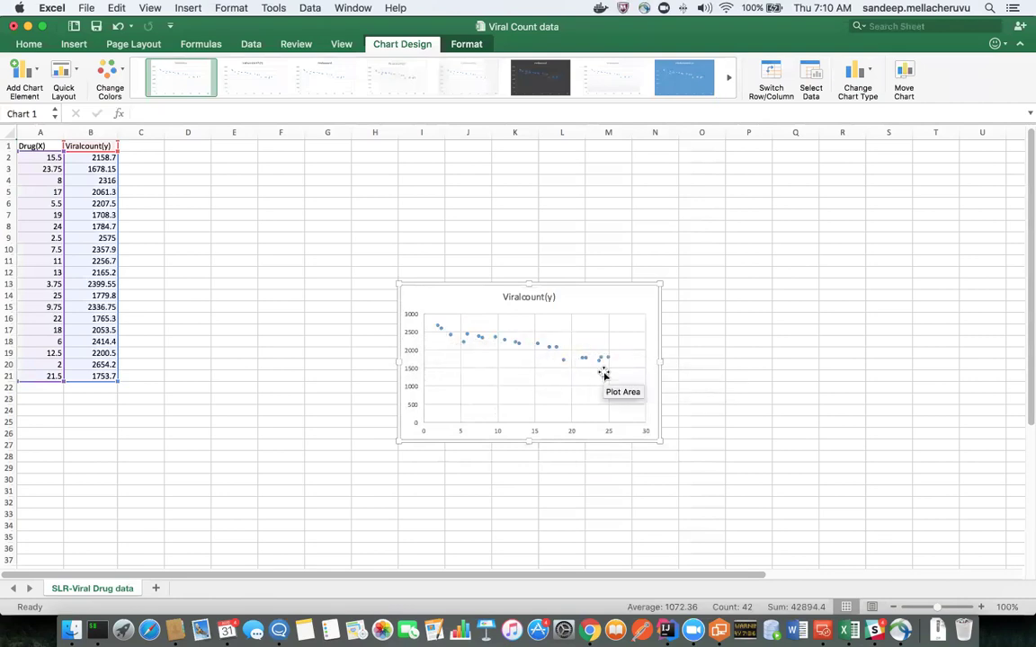
# Step: Examine the Viralcount(y) data points and plot area of the scatter chart
pyautogui.click(608, 359)
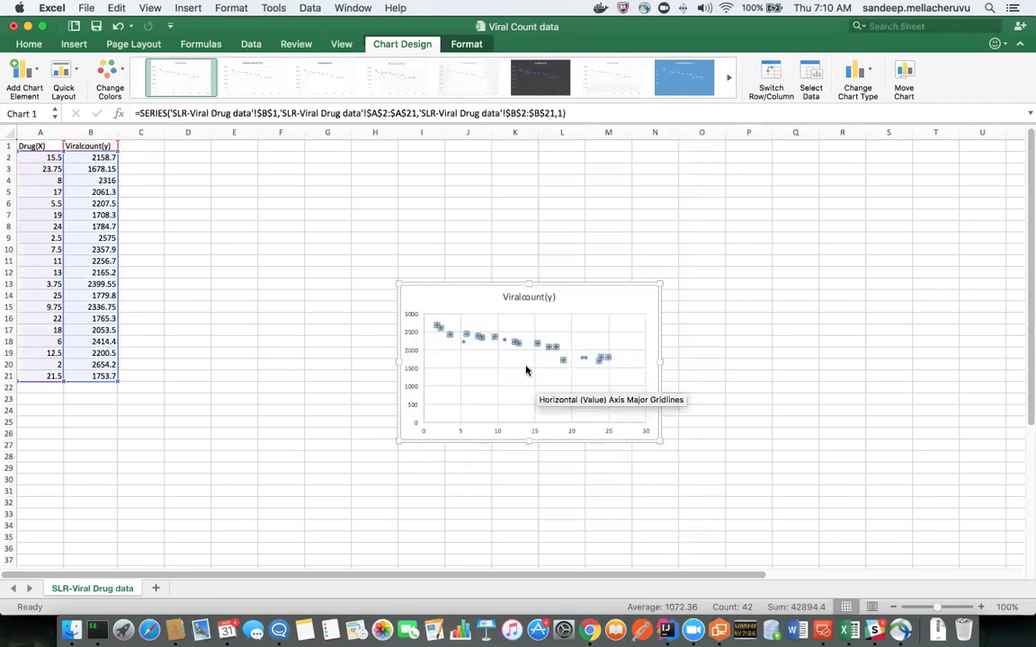
pyautogui.click(475, 358)
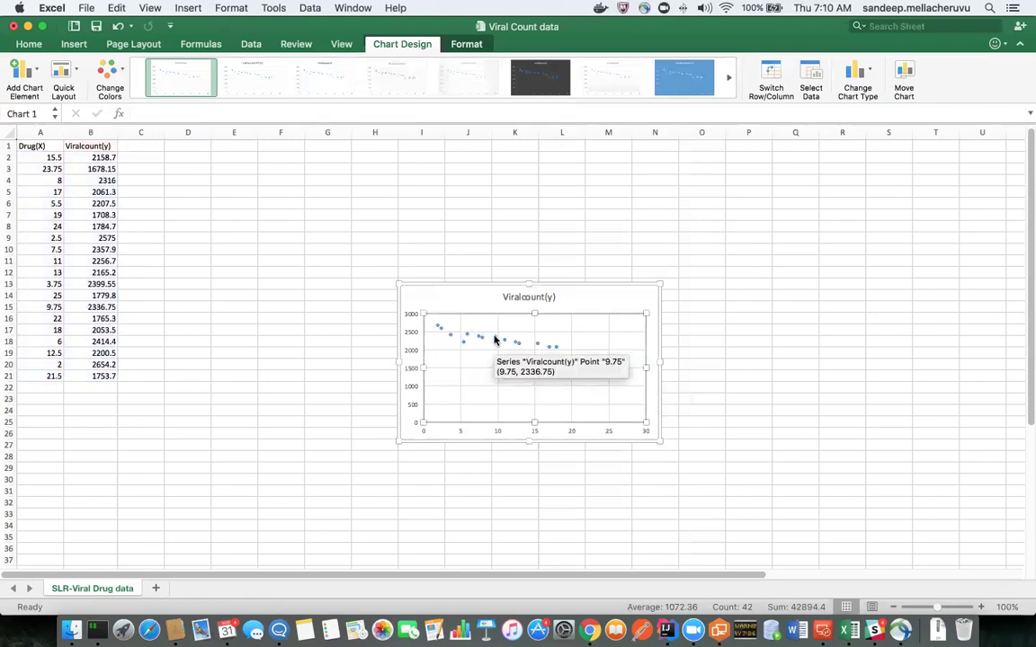
pyautogui.click(494, 339)
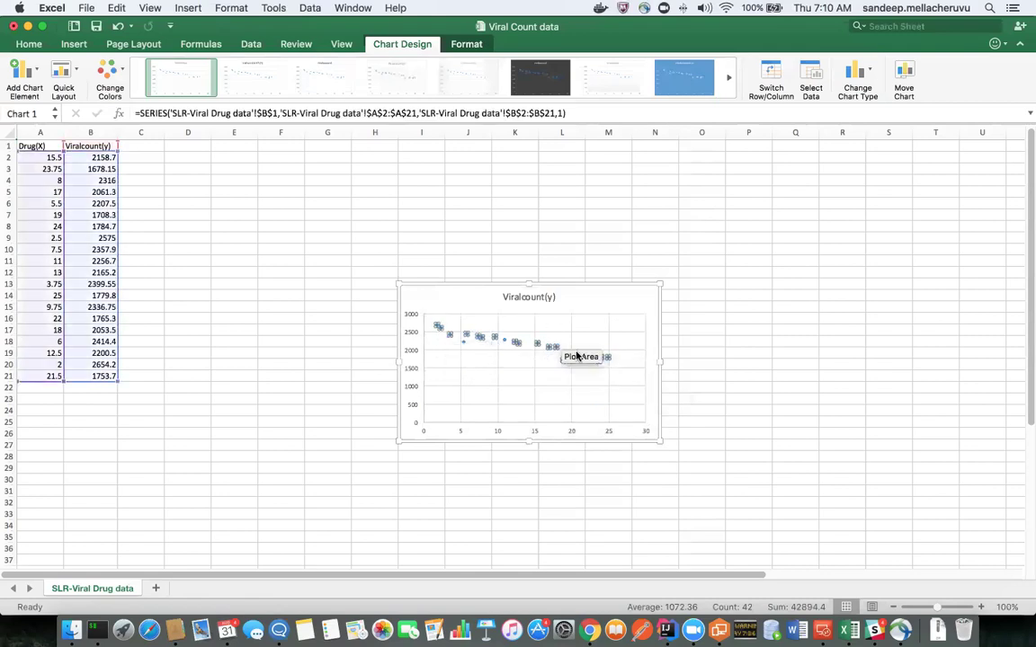
# Step: Delete the Viralcount(y) scatter chart from the sheet and select cell E1
pyautogui.click(593, 303)
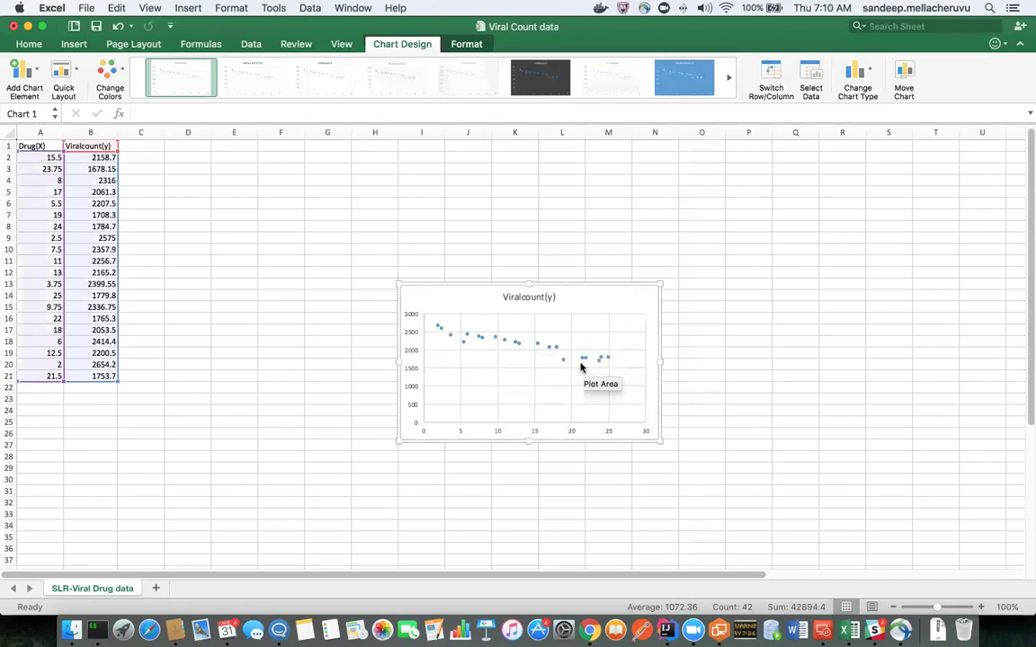
pyautogui.moveTo(593, 293); pyautogui.dragTo(593, 297)
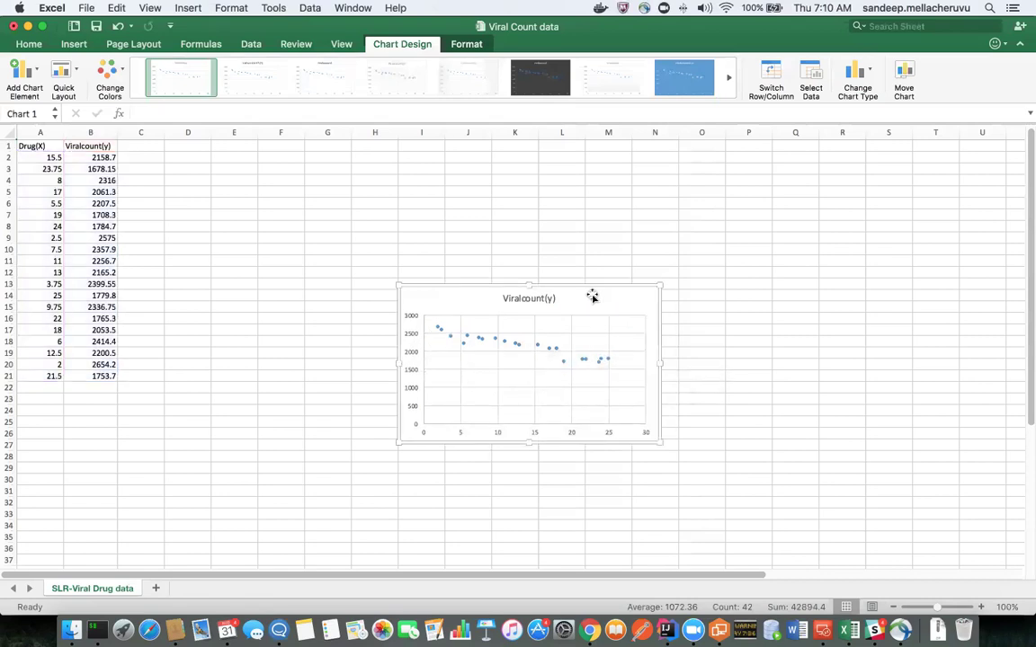
pyautogui.press('Delete')
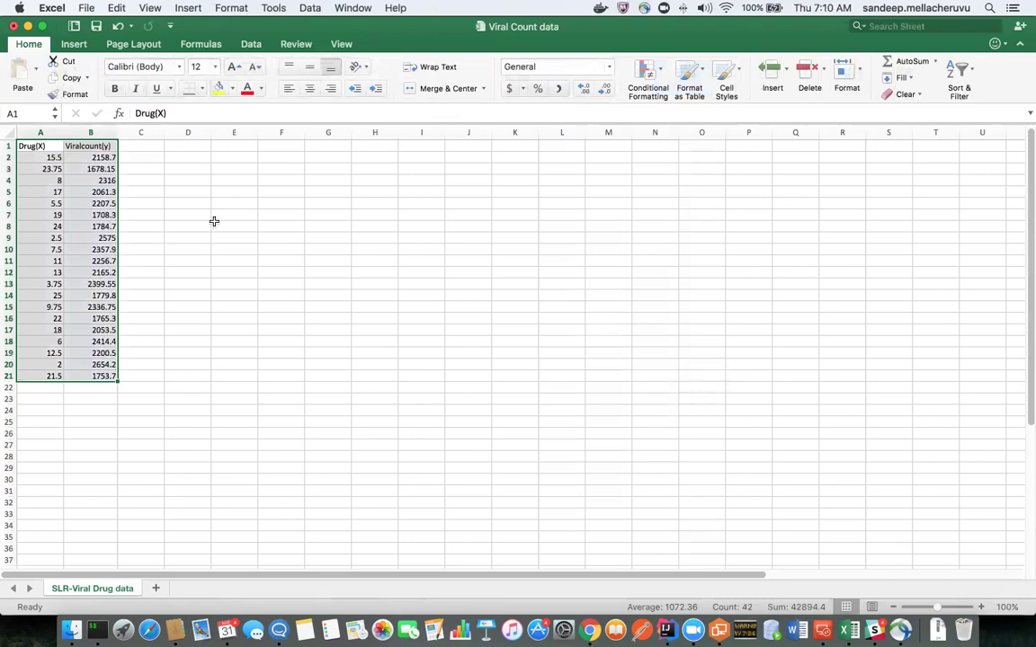
pyautogui.click(254, 144)
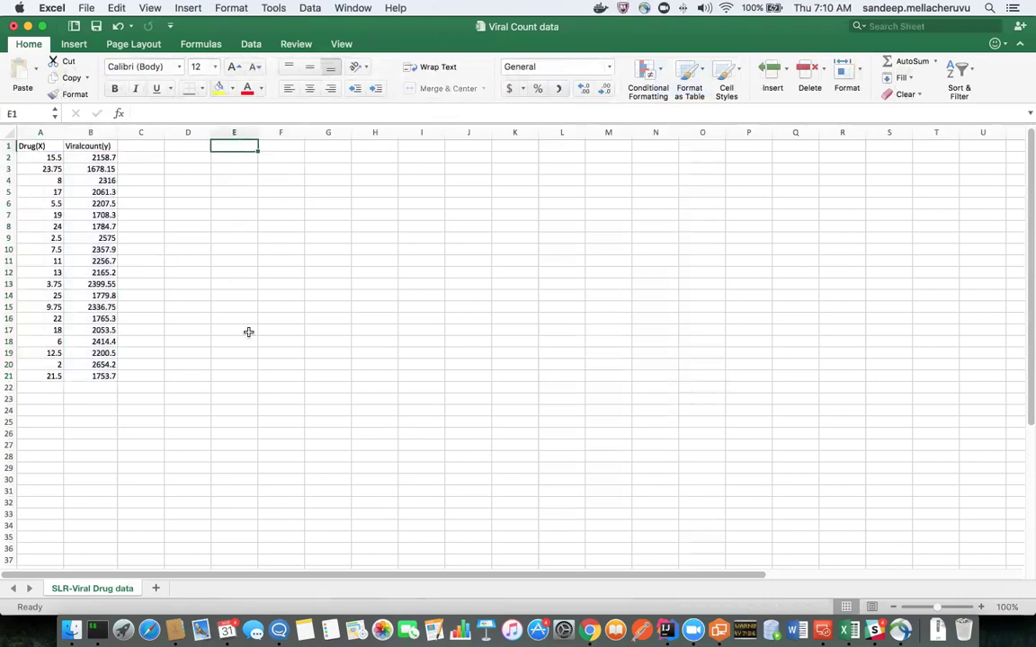
# Step: Switch to OneNote in Chrome, add a page, and handwrite y = β0 + β1x with β0 = ? and β1 = ? below
pyautogui.press('super+Tab')
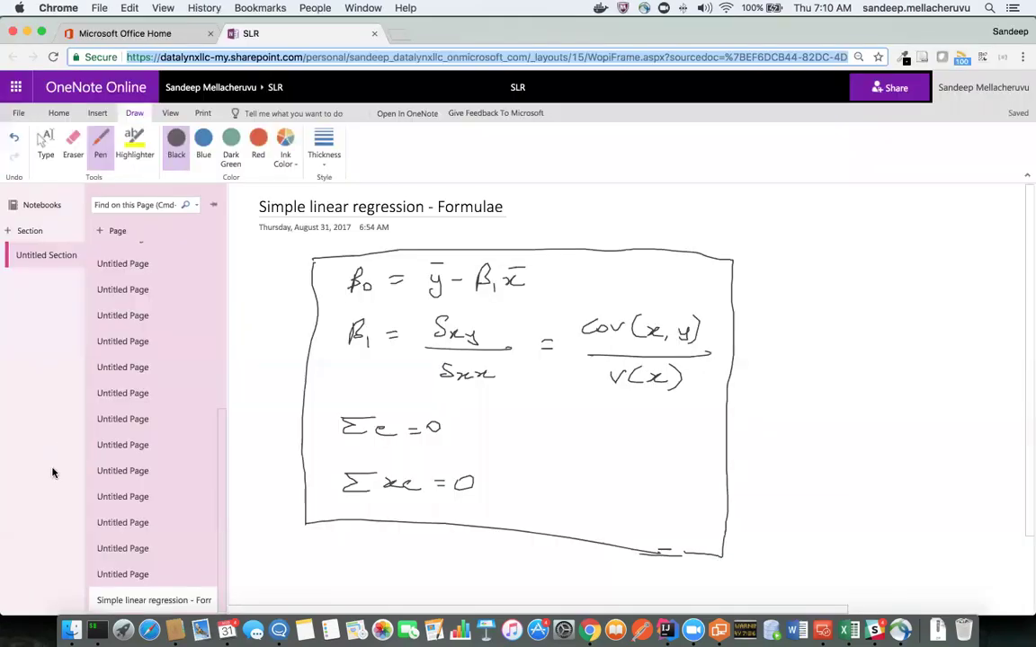
pyautogui.click(116, 231)
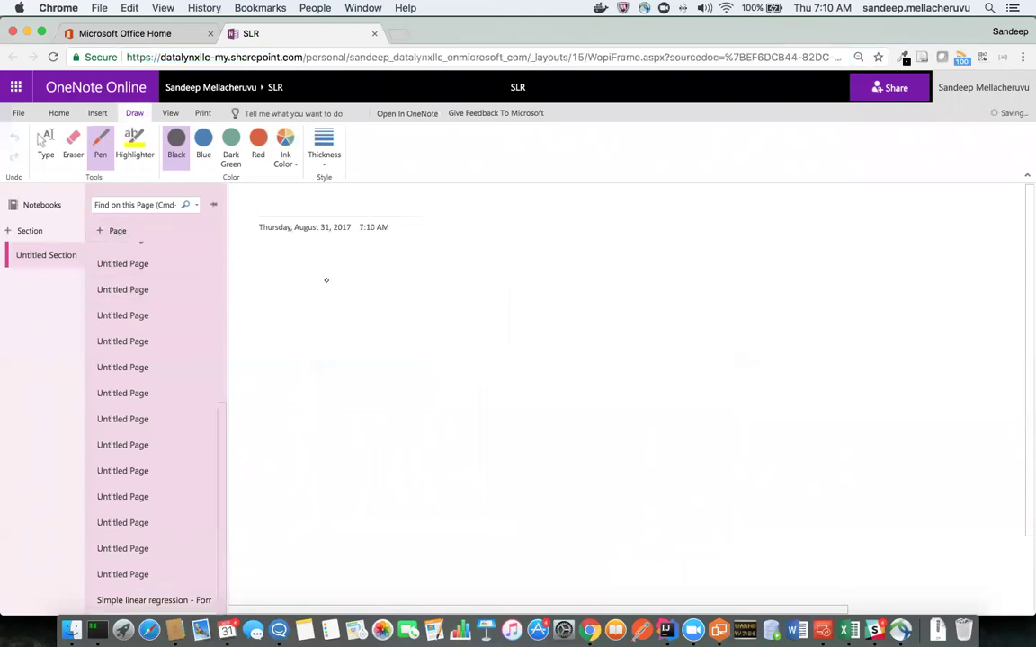
pyautogui.moveTo(293, 262); pyautogui.dragTo(298, 283)
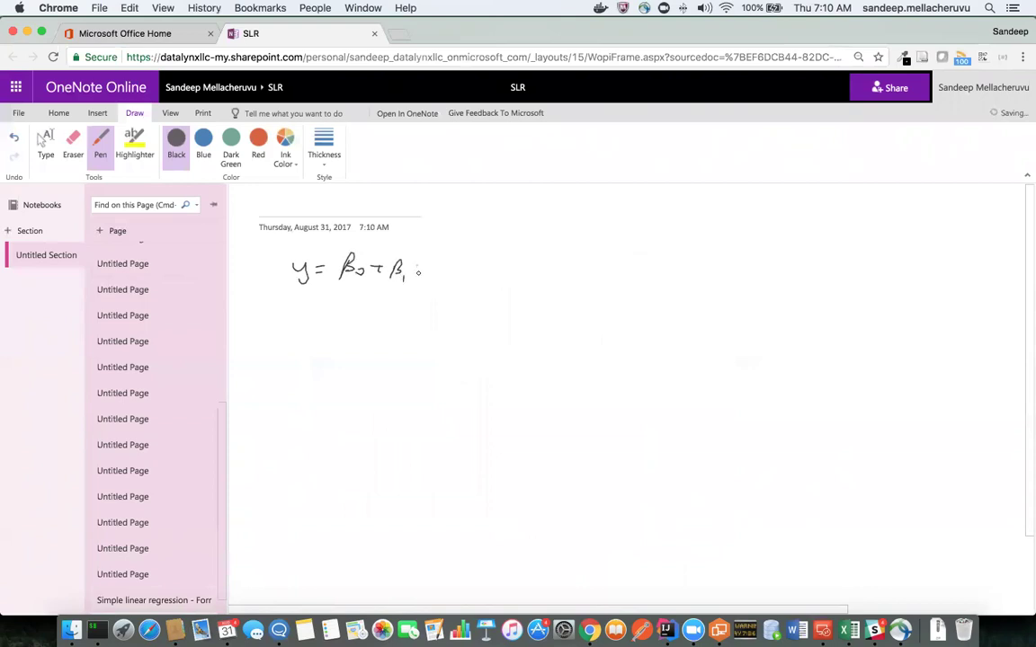
pyautogui.moveTo(308, 335); pyautogui.dragTo(335, 334)
pyautogui.moveTo(351, 328); pyautogui.dragTo(363, 327)
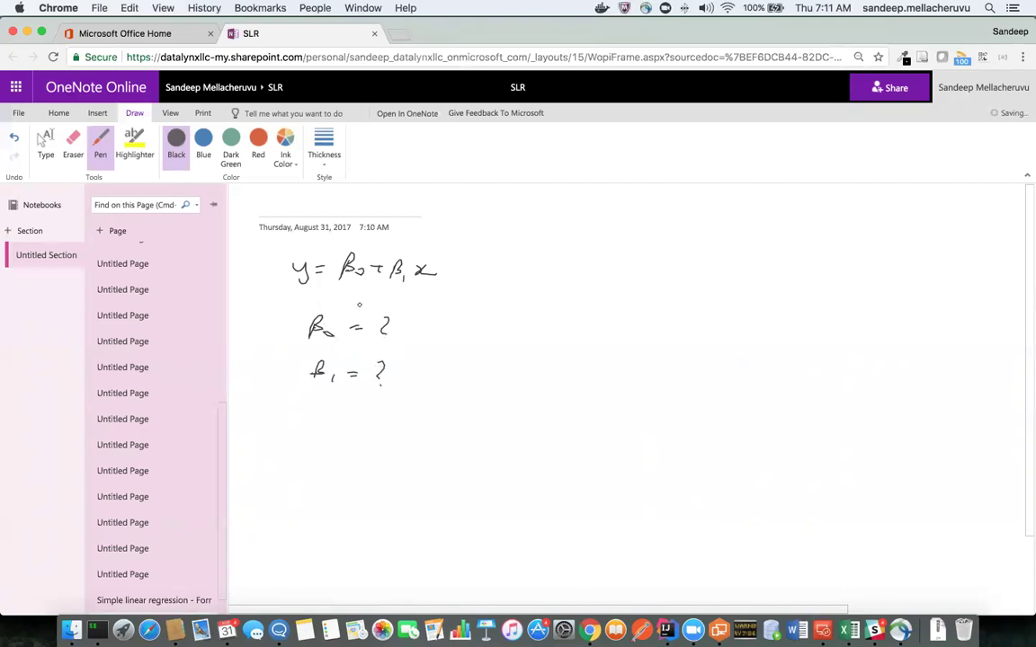
# Step: Review the Simple linear regression - Formulae page in OneNote and return to cell D1 of the Excel workbook
pyautogui.press('super+Tab')
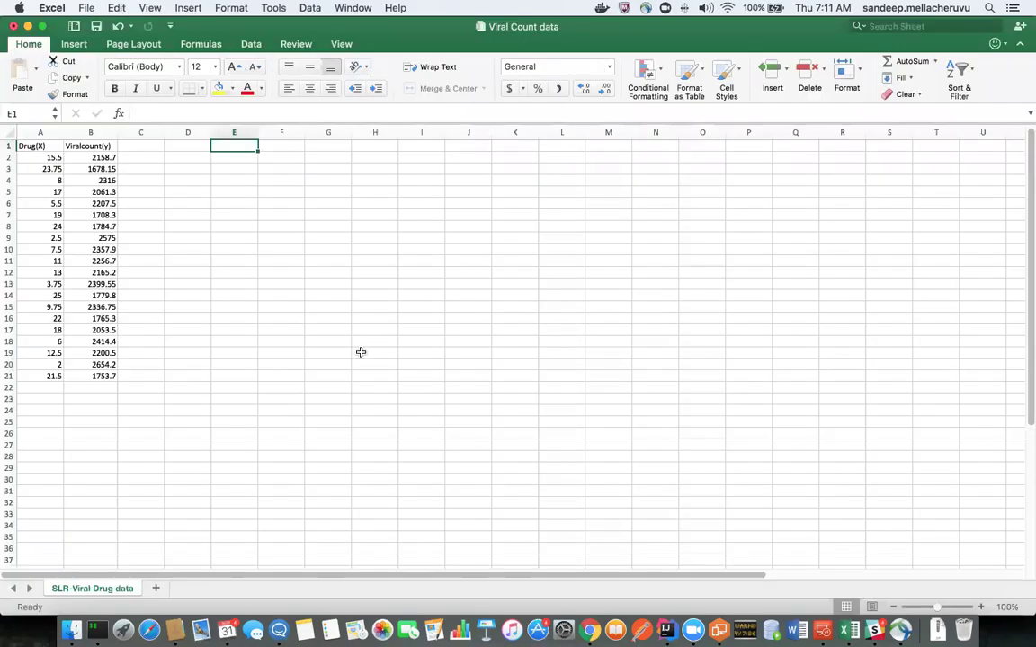
pyautogui.press('super+Tab')
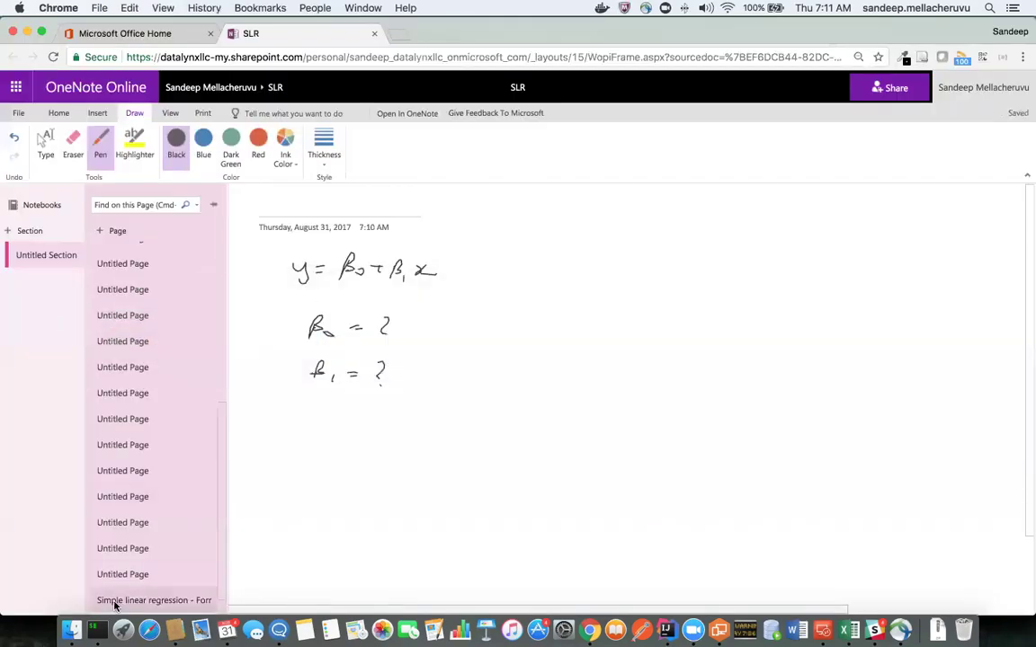
pyautogui.click(109, 600)
pyautogui.scroll(-1, 109, 548)
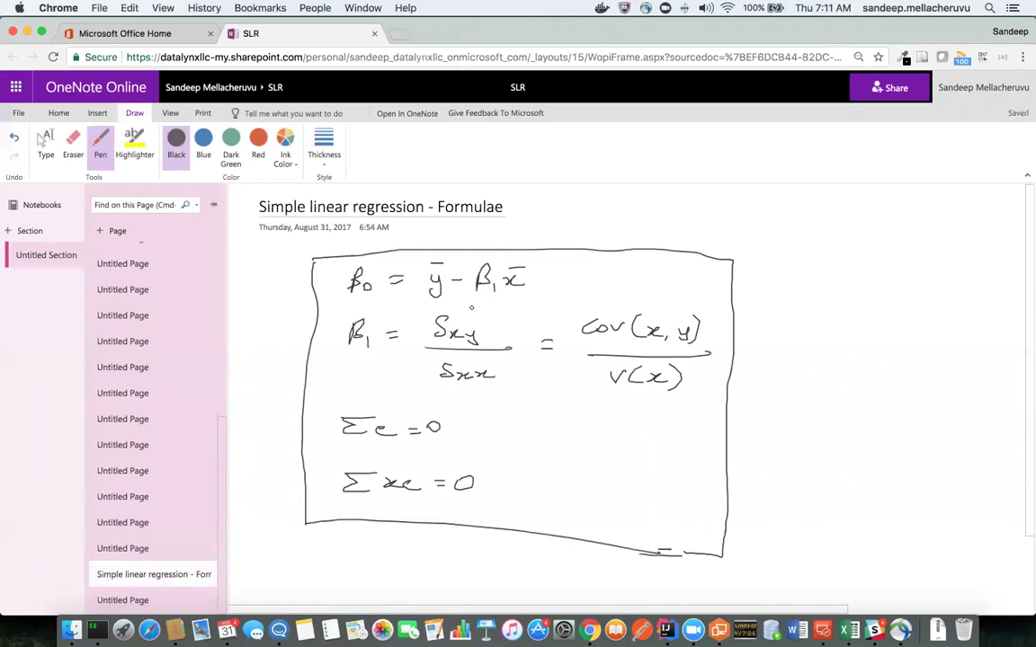
pyautogui.press('super+Tab')
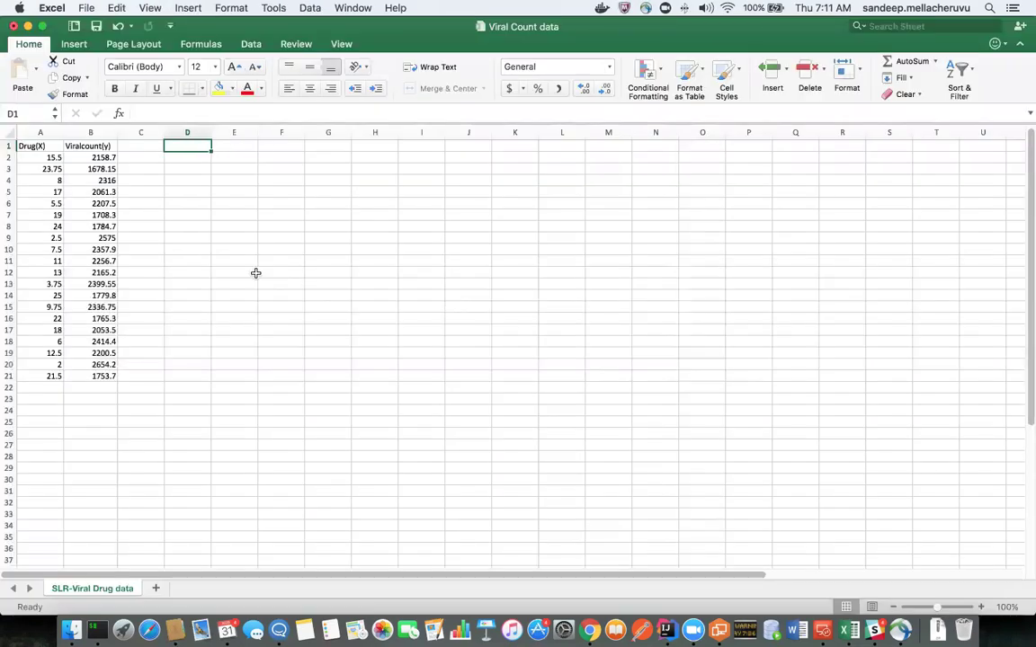
# Step: Enter the column headings xbar, ybar, x-xbar and y-ybar in cells D1 to G1
pyautogui.write('xbar')
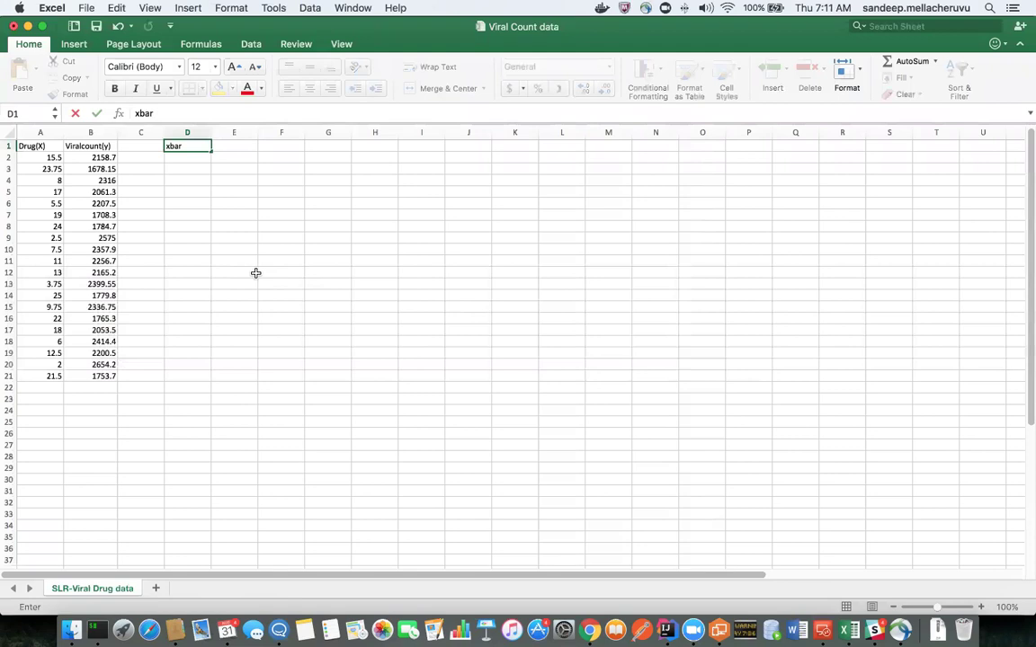
pyautogui.press('Tab')
pyautogui.write('yb')
pyautogui.press('Tab')
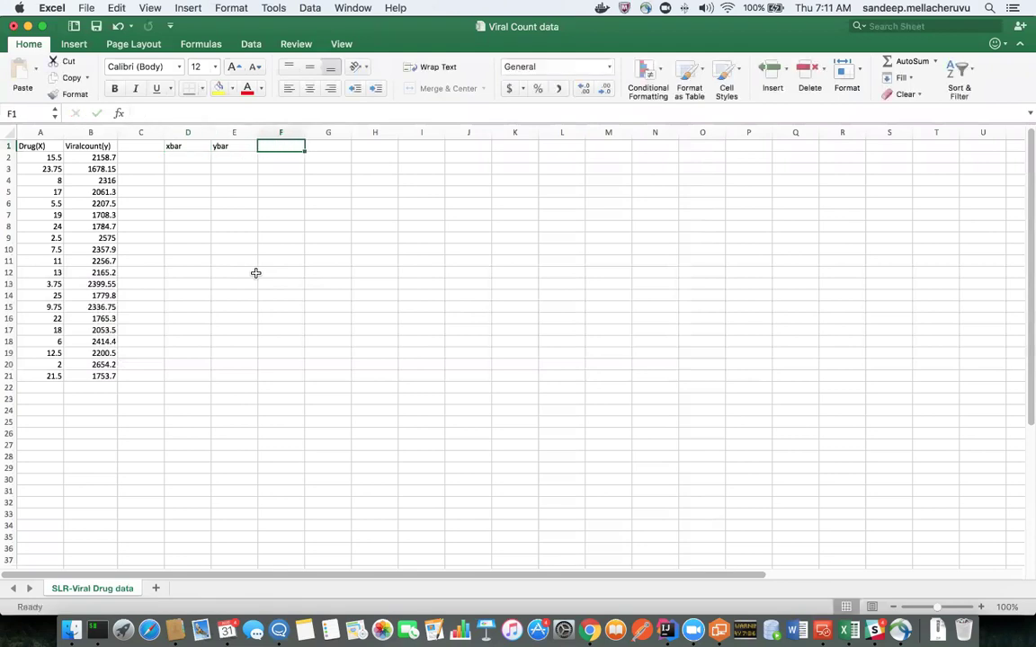
pyautogui.write('x-xbar')
pyautogui.press('Tab')
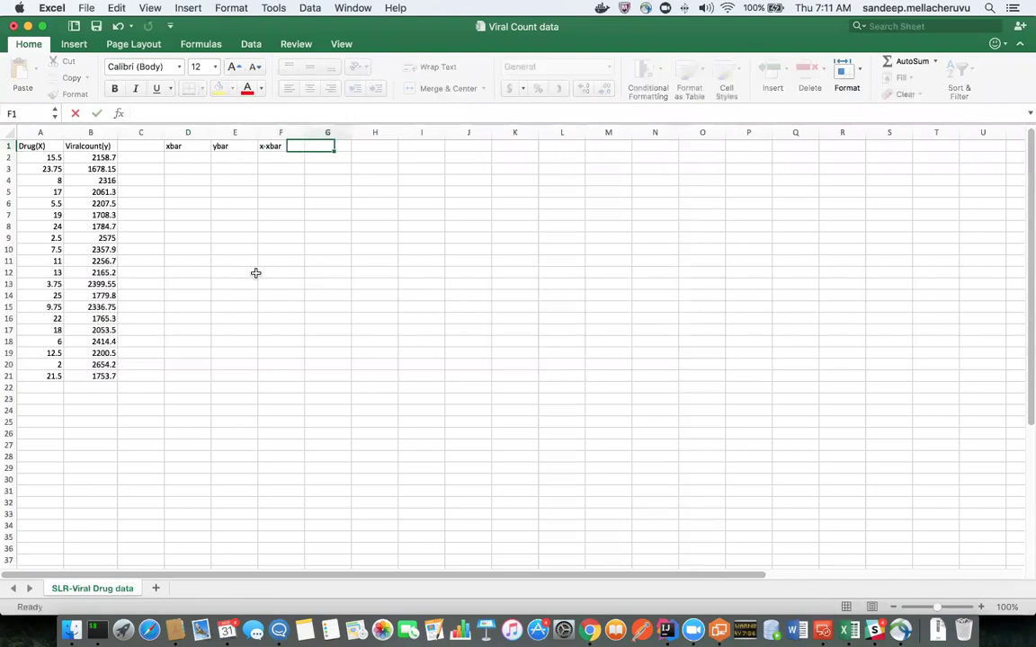
pyautogui.write('y-ybar')
pyautogui.press('Tab')
# Step: Enter =AVERAGE(A2:A21) in cell D2 under xbar and fill the formula down to D21
pyautogui.press('Down')
pyautogui.press('Left')
pyautogui.press('Left')
pyautogui.press('Left')
pyautogui.press('Left')
pyautogui.press('Left')
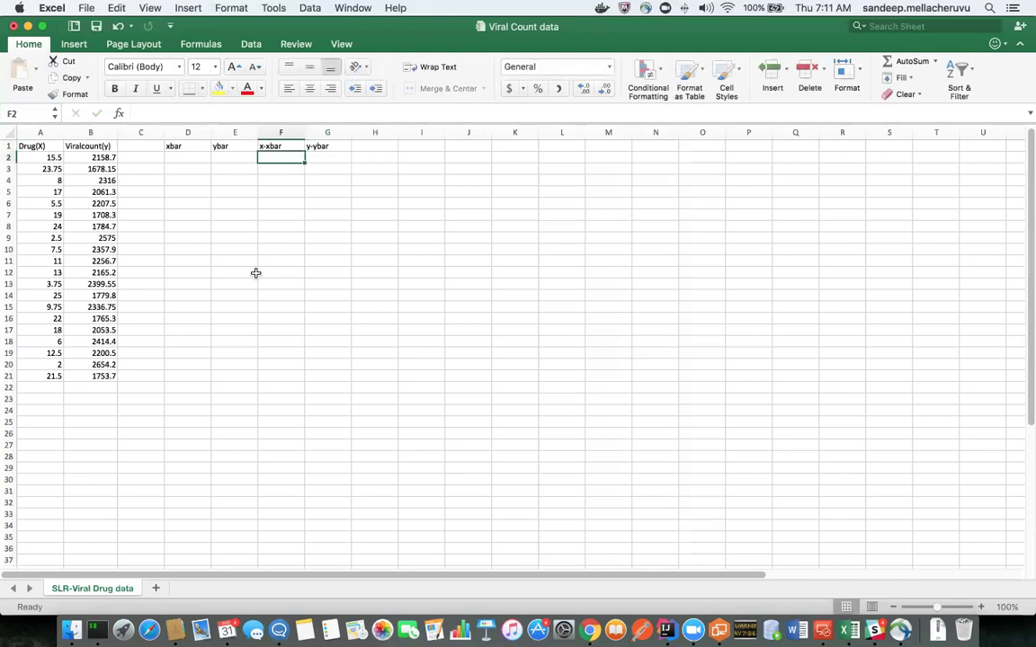
pyautogui.press('Right')
pyautogui.write('=')
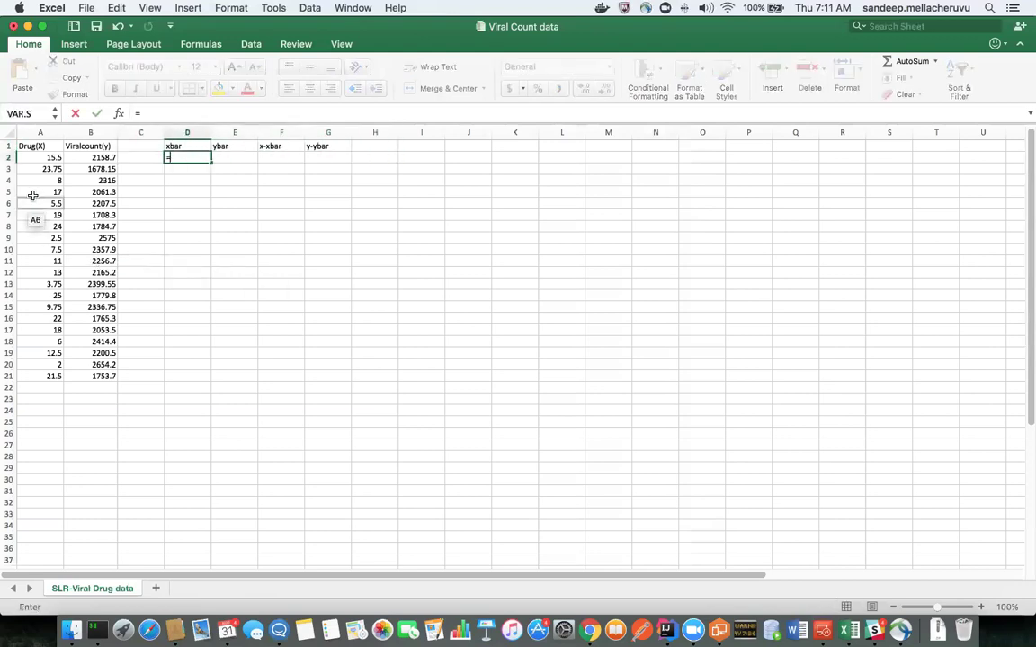
pyautogui.write('AVER')
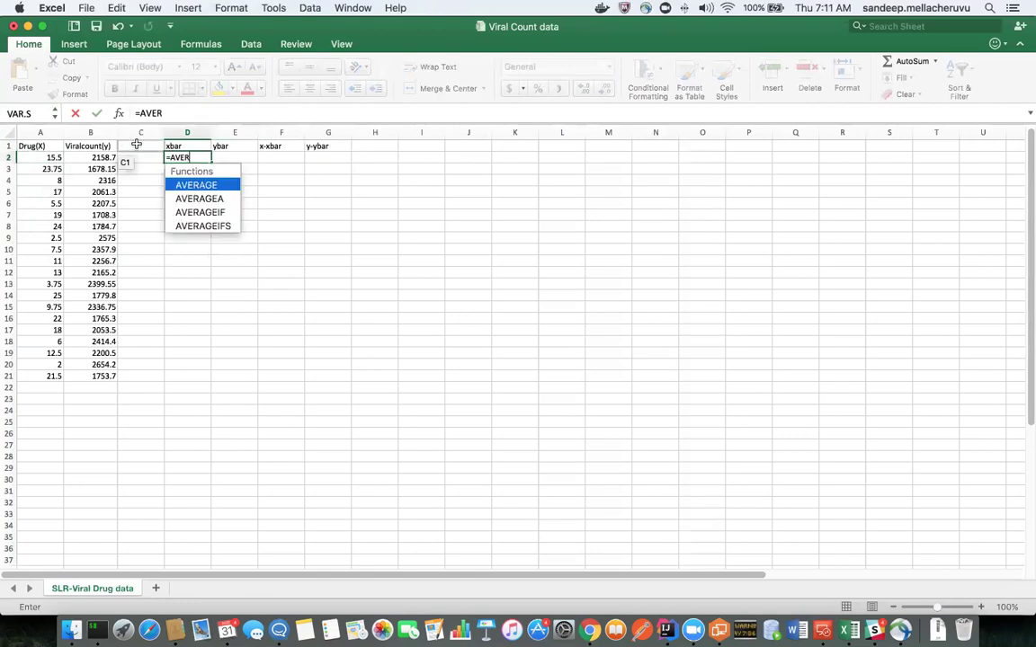
pyautogui.doubleClick(180, 184)
pyautogui.click(51, 158)
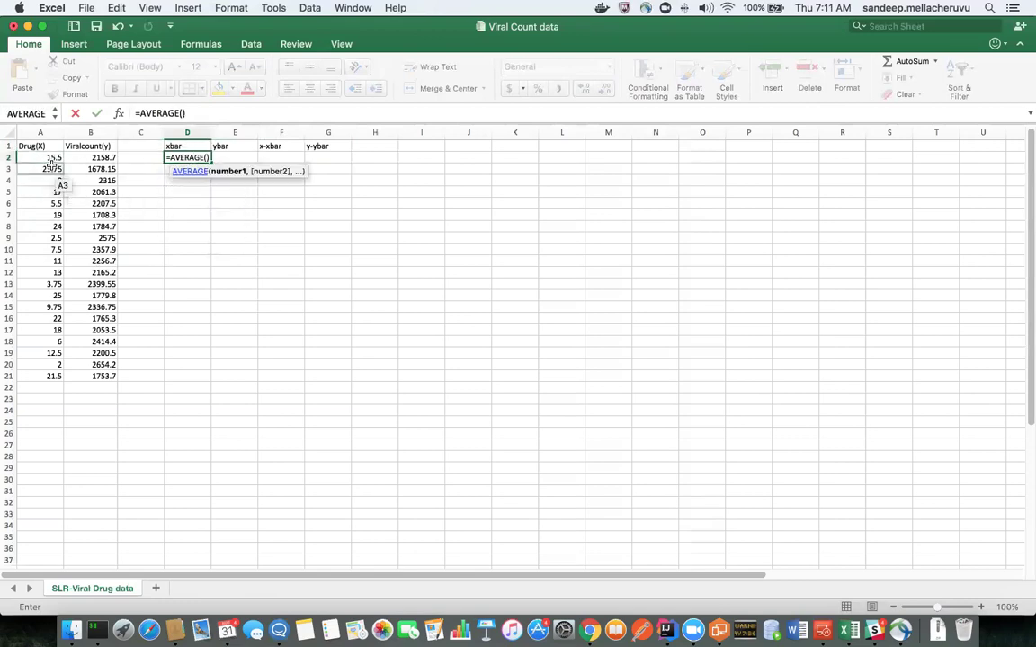
pyautogui.keyDown('shift'); pyautogui.click(54, 376); pyautogui.keyUp('shift')
pyautogui.press('Return')
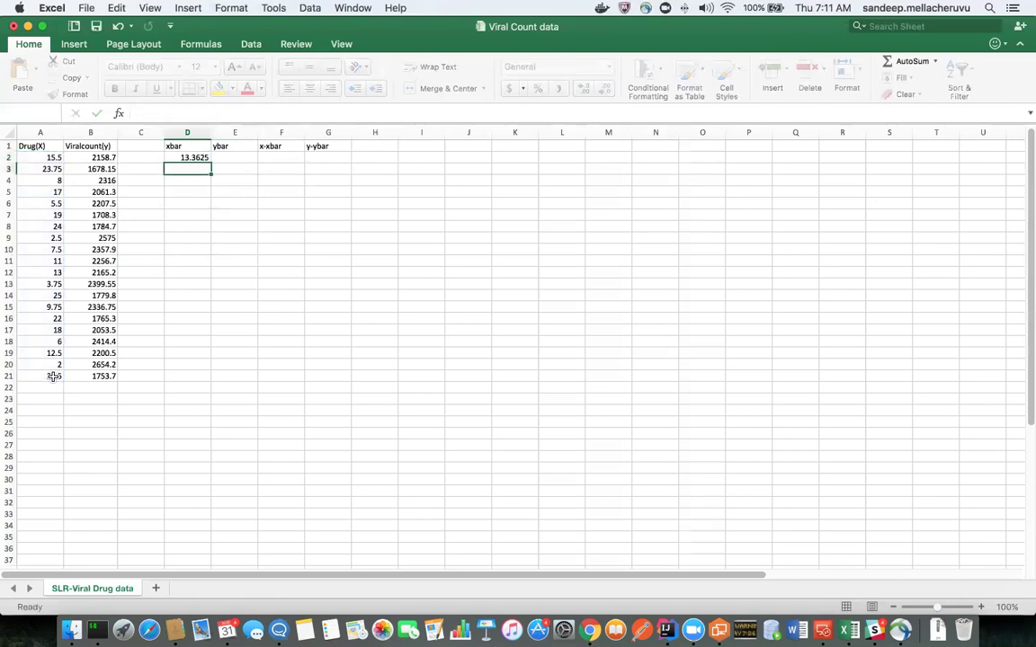
pyautogui.click(184, 158)
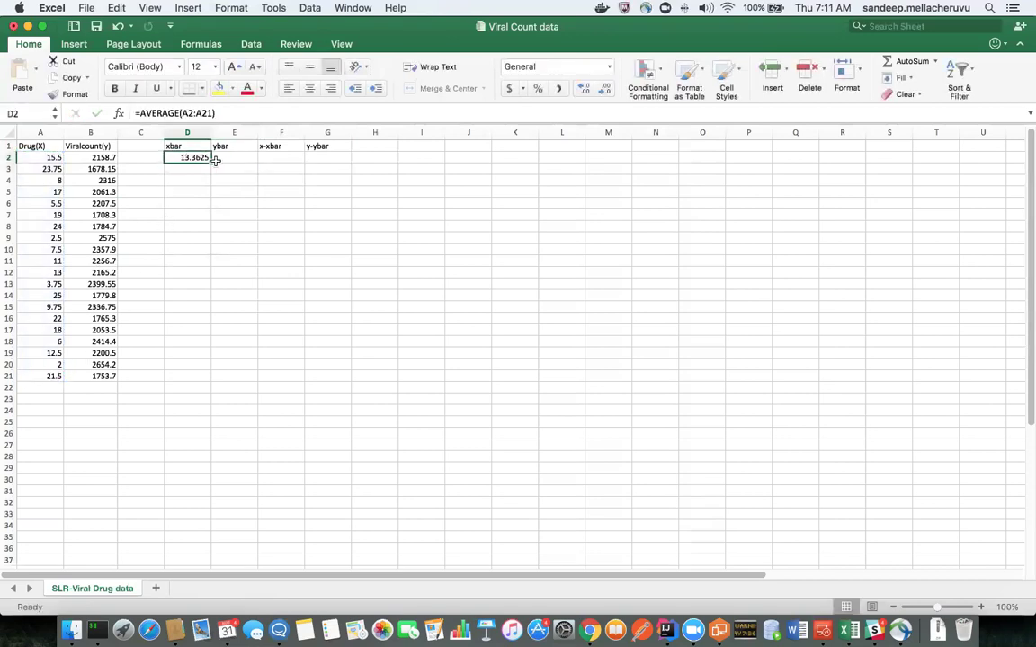
pyautogui.moveTo(213, 161); pyautogui.dragTo(207, 377)
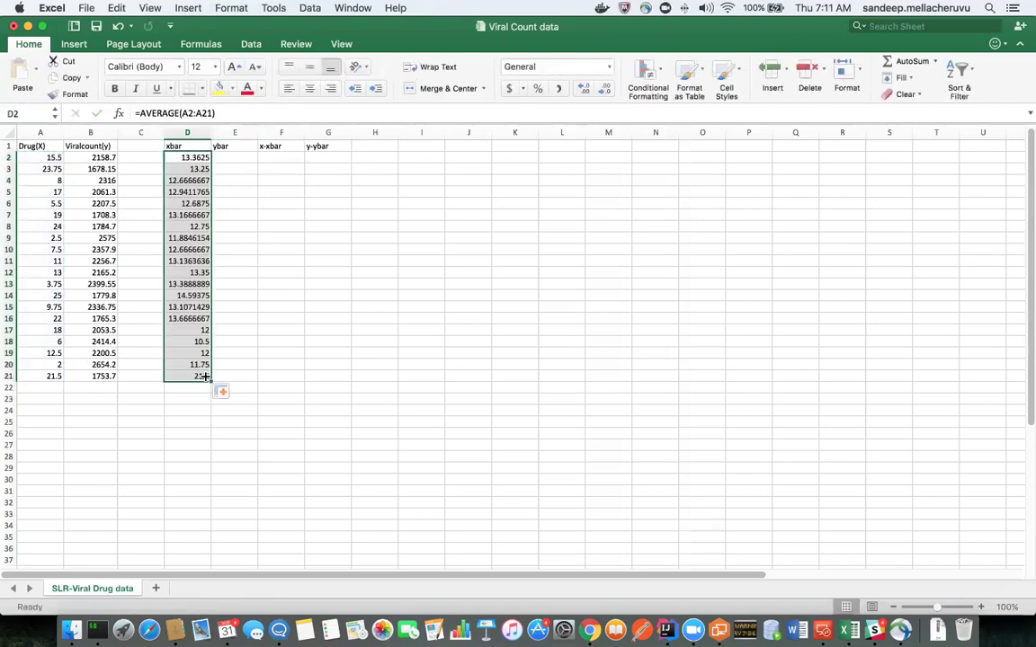
# Step: Make the range in D2's formula absolute so it reads =AVERAGE($A$2:$A$21), and reselect the cell
pyautogui.click(189, 112)
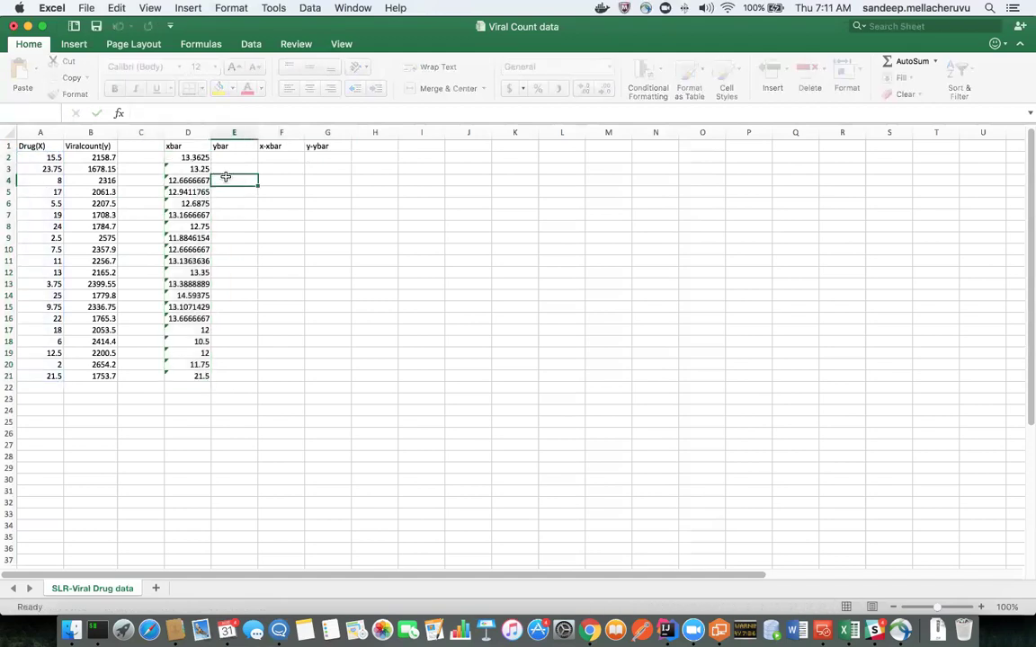
pyautogui.click(183, 113)
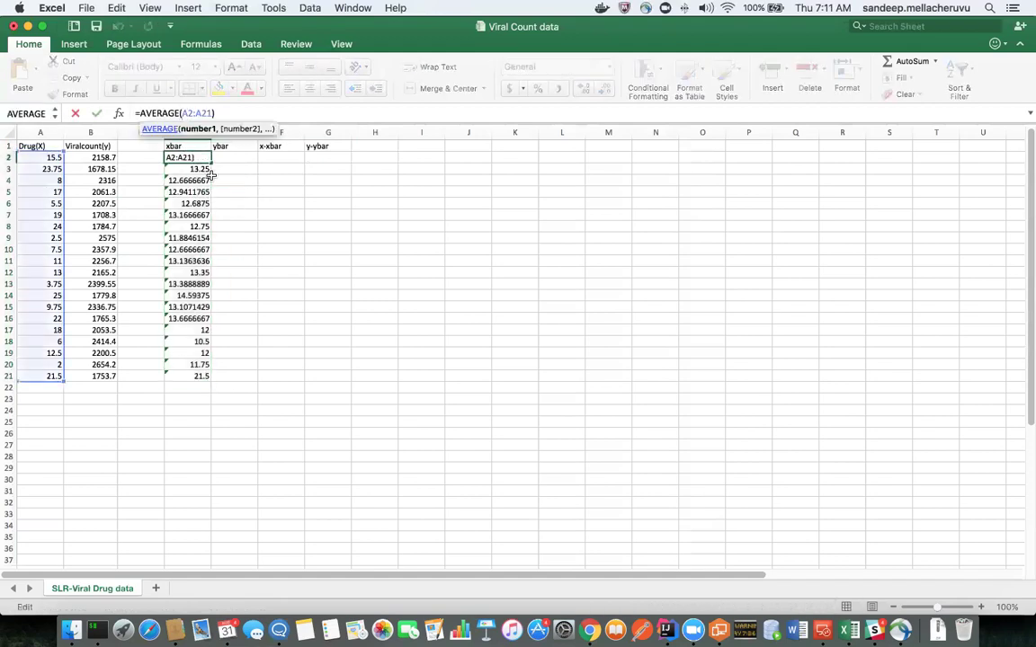
pyautogui.press('F4')
pyautogui.press('F4')
pyautogui.press('Return')
pyautogui.click(199, 157)
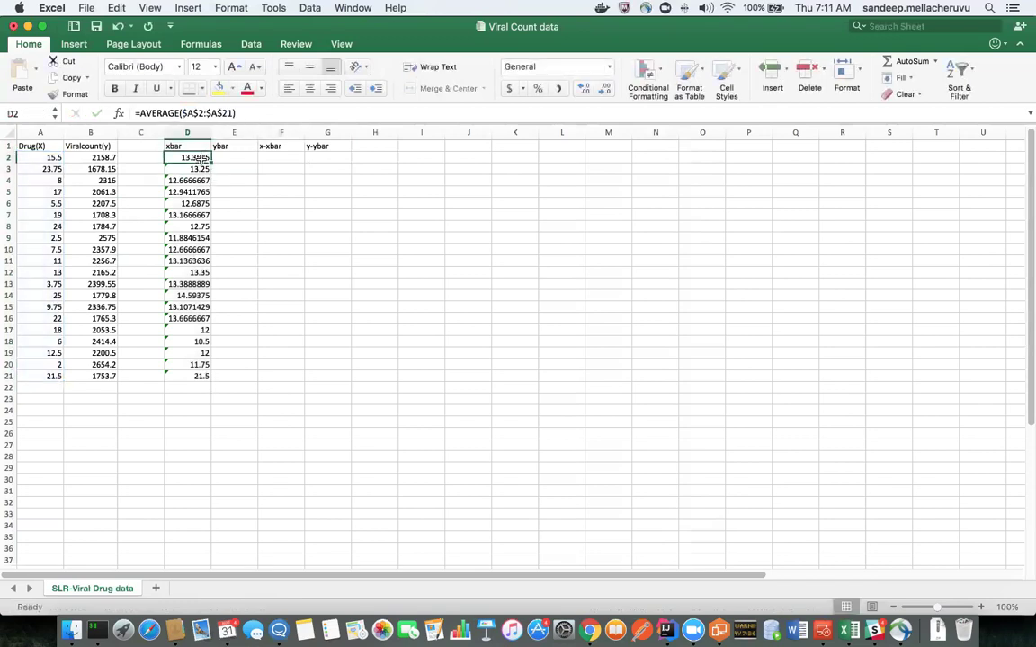
# Step: Fill the xbar formula from D2 down to D21 and enter =AVERAGE(B2:B21) in cell E2 under ybar
pyautogui.moveTo(211, 163); pyautogui.dragTo(179, 380)
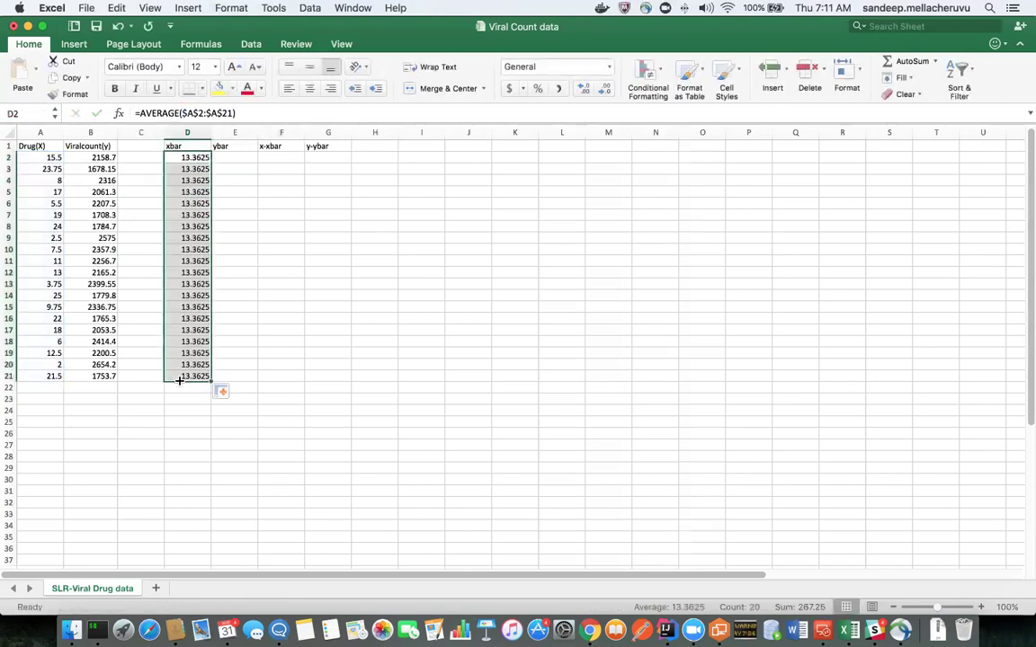
pyautogui.click(238, 149)
pyautogui.click(239, 156)
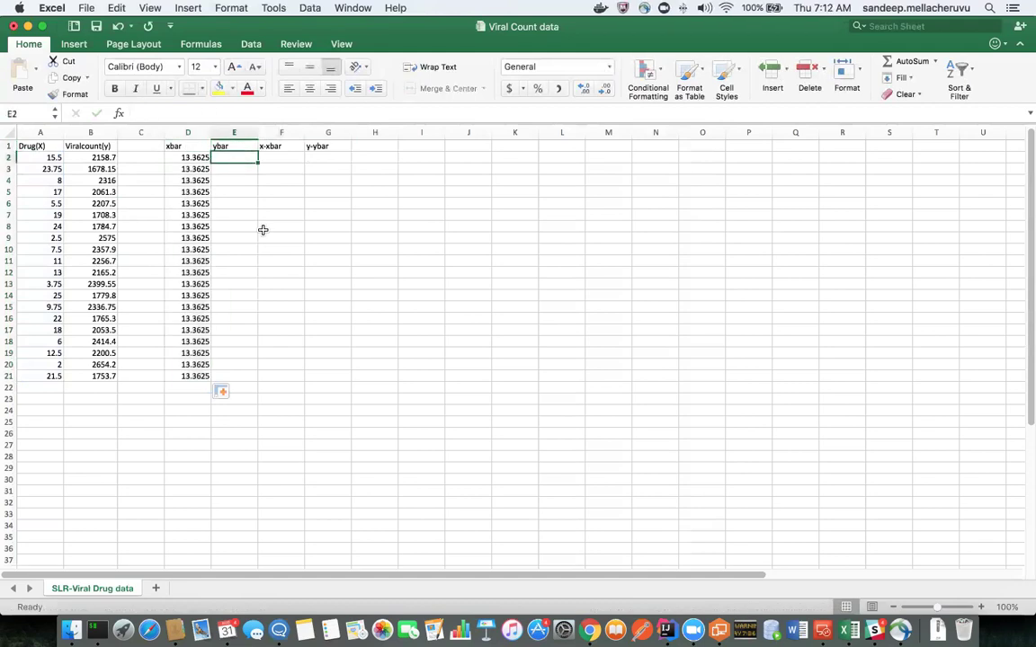
pyautogui.write('=aver')
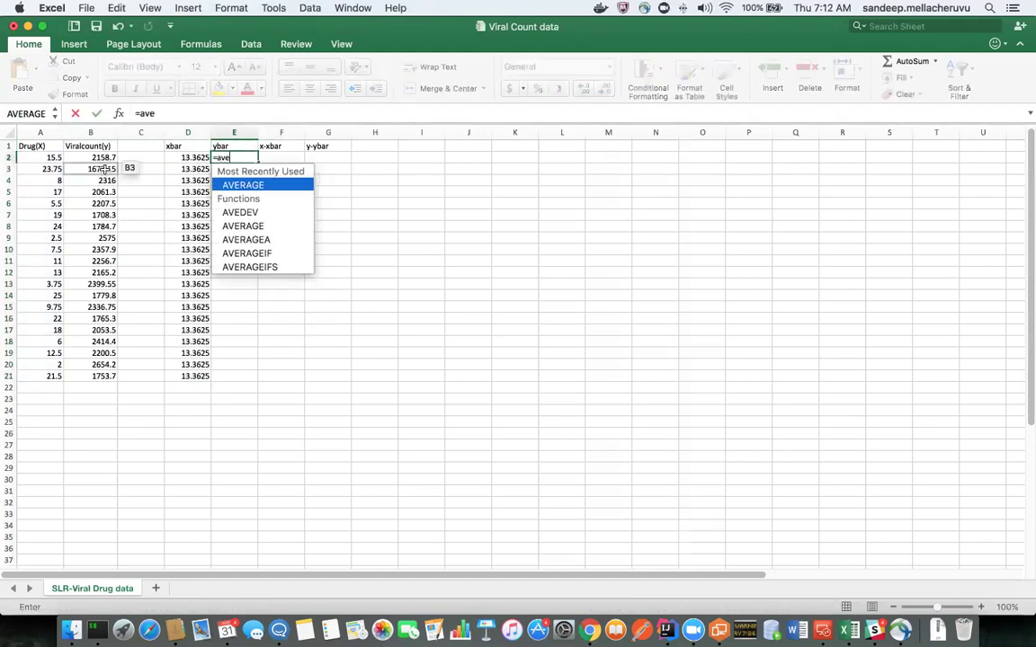
pyautogui.doubleClick(254, 186)
pyautogui.click(101, 157)
pyautogui.moveTo(100, 365); pyautogui.dragTo(101, 376)
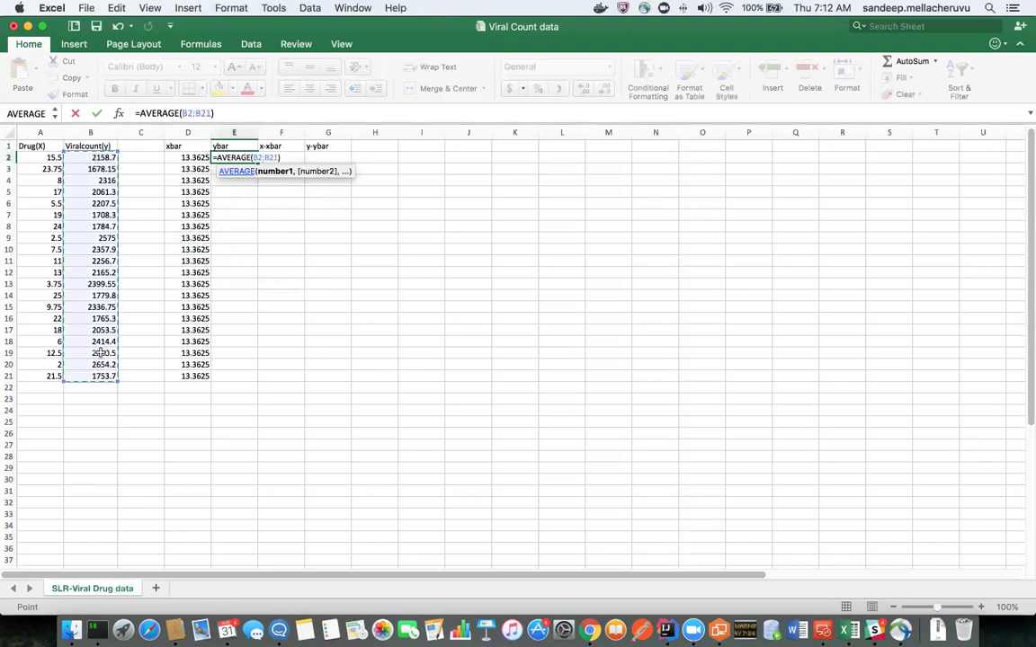
pyautogui.press('Return')
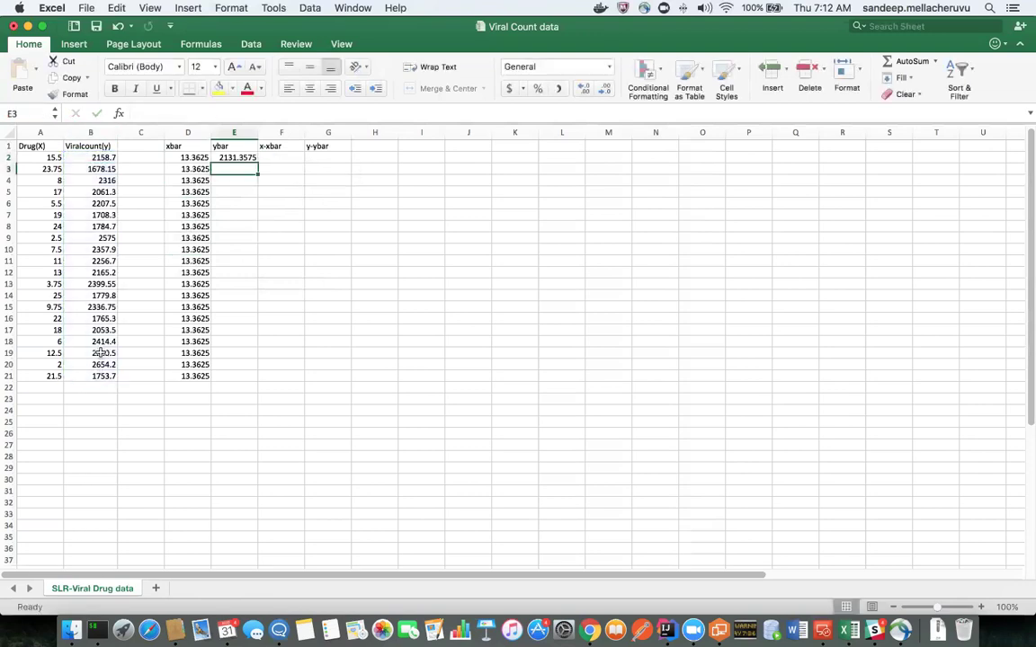
# Step: Make the B2:B21 range in E2's formula absolute and fill the formula down to E21
pyautogui.click(240, 158)
pyautogui.click(178, 113)
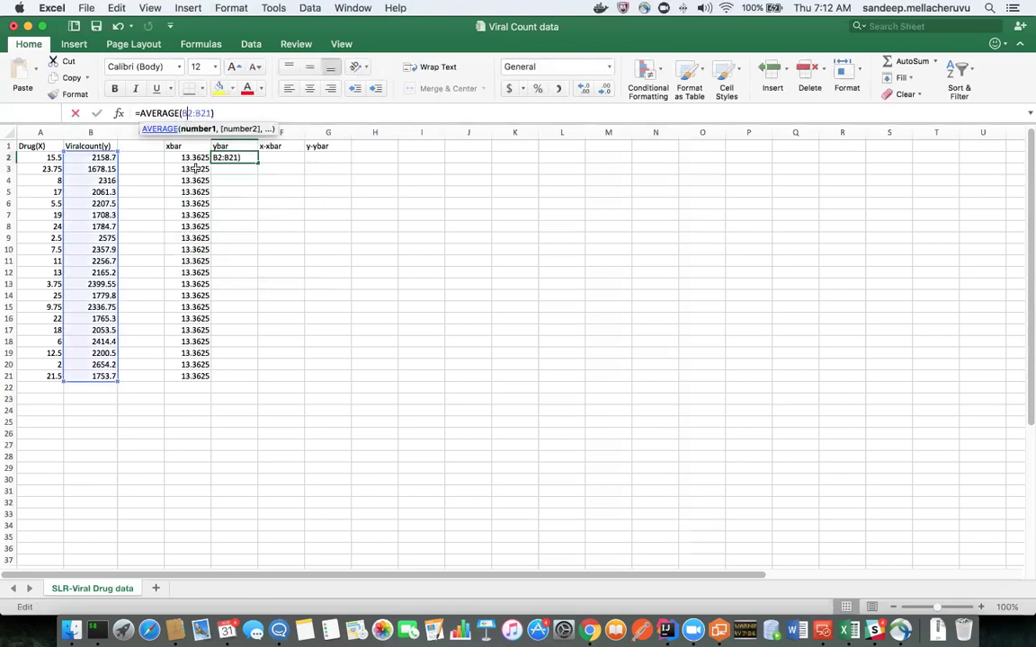
pyautogui.press('F4')
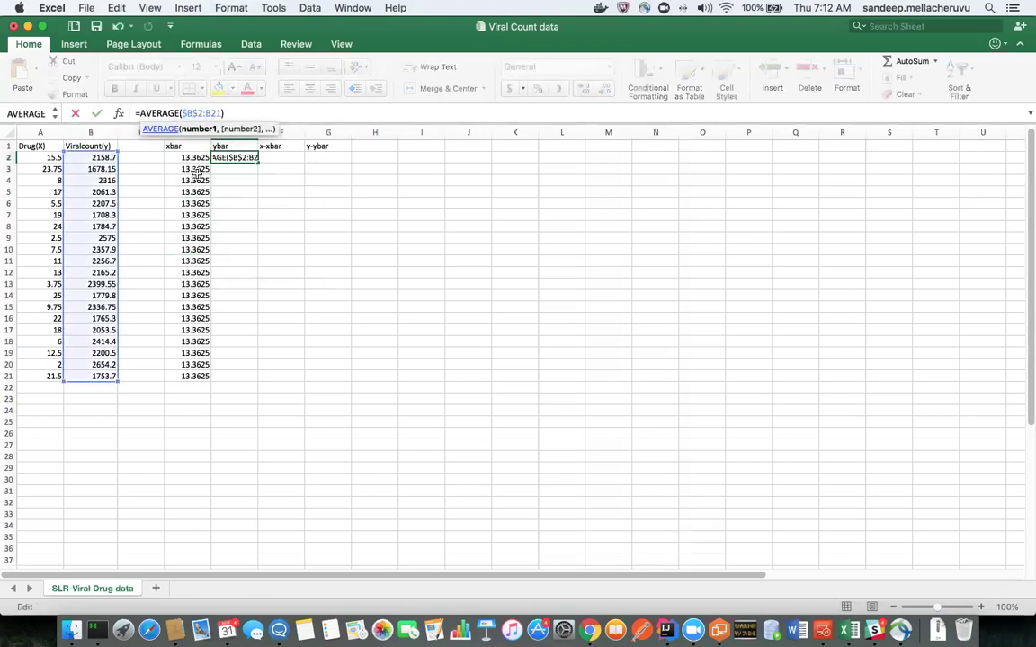
pyautogui.press('Return')
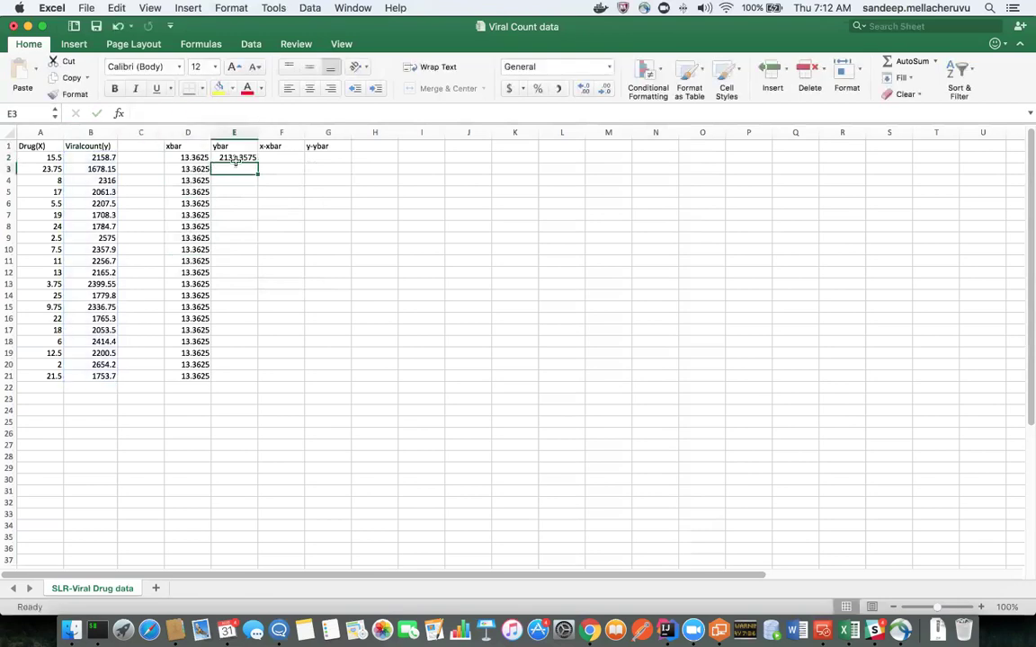
pyautogui.click(231, 157)
pyautogui.moveTo(257, 163); pyautogui.dragTo(280, 158)
# Step: Enter =A2-D2 in cell F2 under x-xbar and fill the formula down to F21
pyautogui.write('=')
pyautogui.click(51, 158)
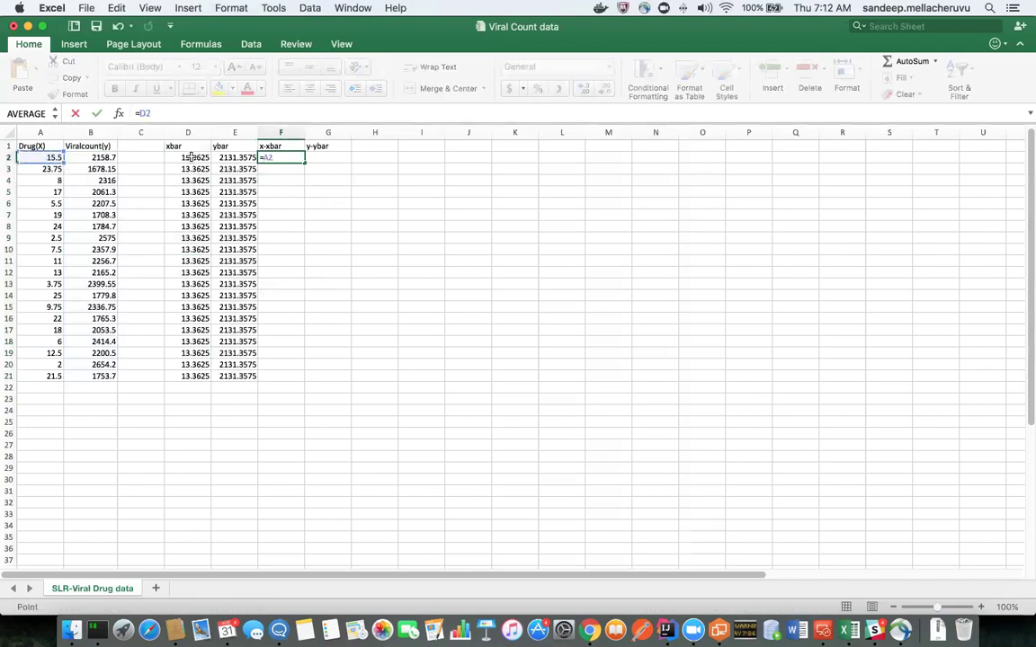
pyautogui.click(46, 158)
pyautogui.write('-')
pyautogui.click(169, 157)
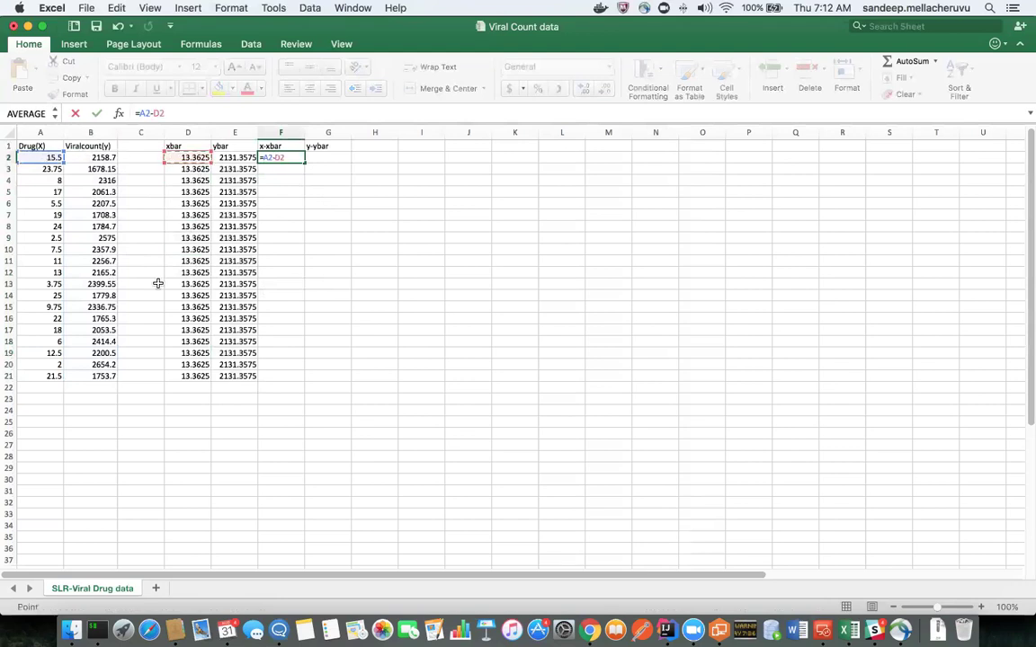
pyautogui.press('Return')
pyautogui.click(289, 158)
pyautogui.moveTo(304, 163); pyautogui.dragTo(286, 377)
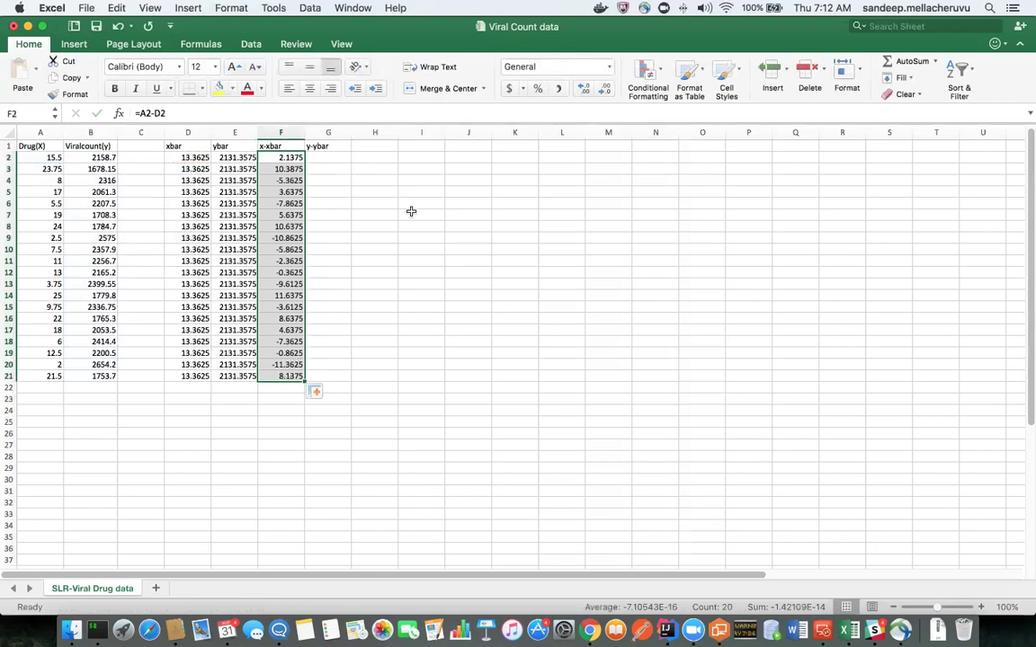
# Step: Enter =B2-E2 in cell G2 under y-ybar and fill the formula down to G21
pyautogui.click(342, 157)
pyautogui.write('=')
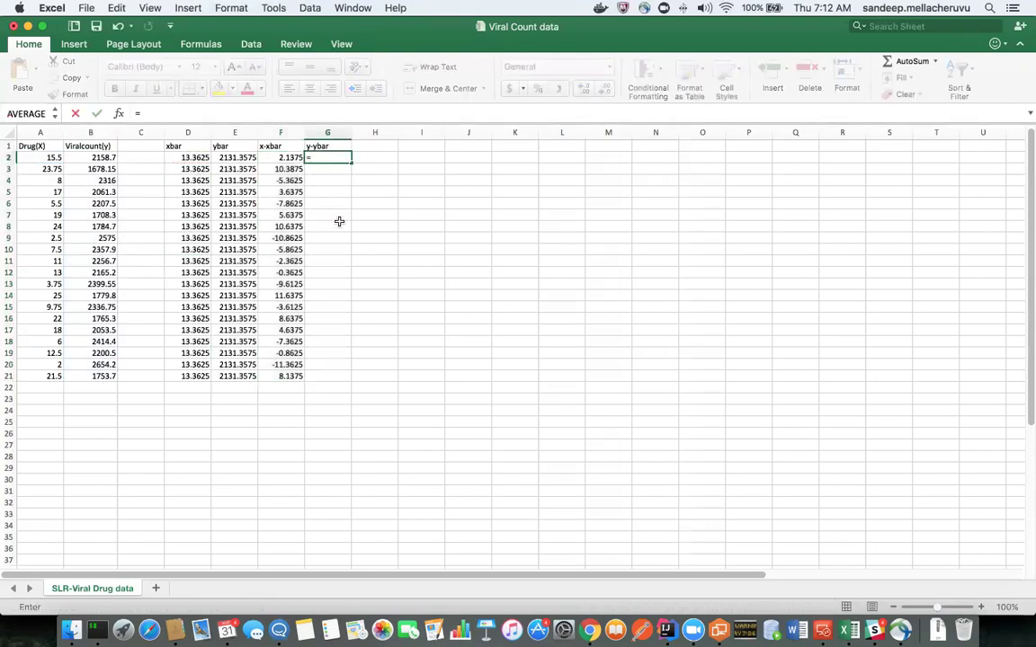
pyautogui.click(104, 159)
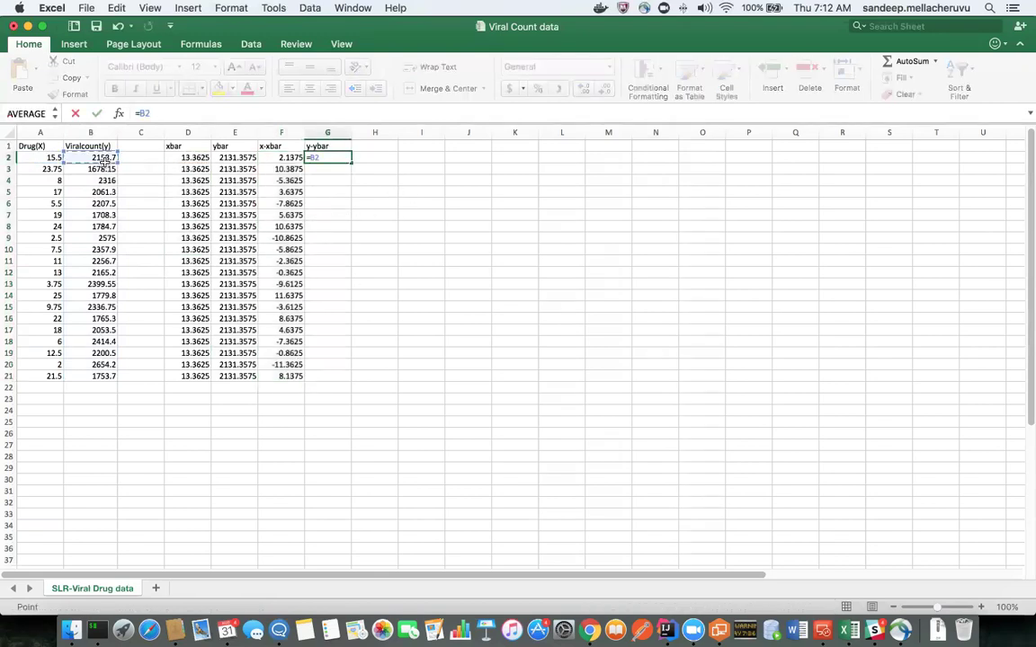
pyautogui.write('-')
pyautogui.click(236, 157)
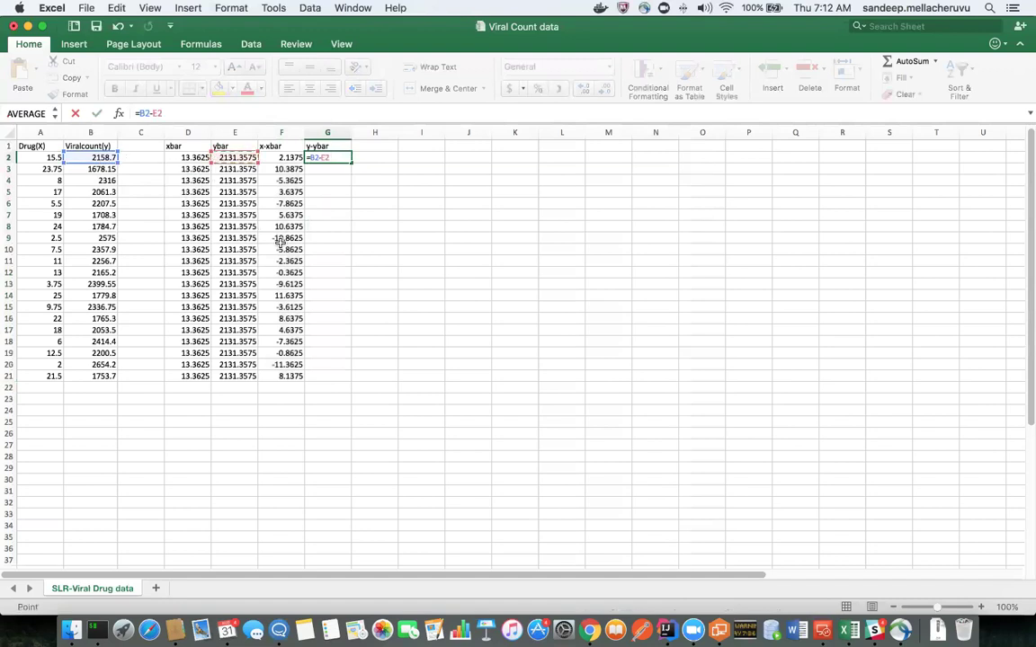
pyautogui.press('Return')
pyautogui.click(315, 159)
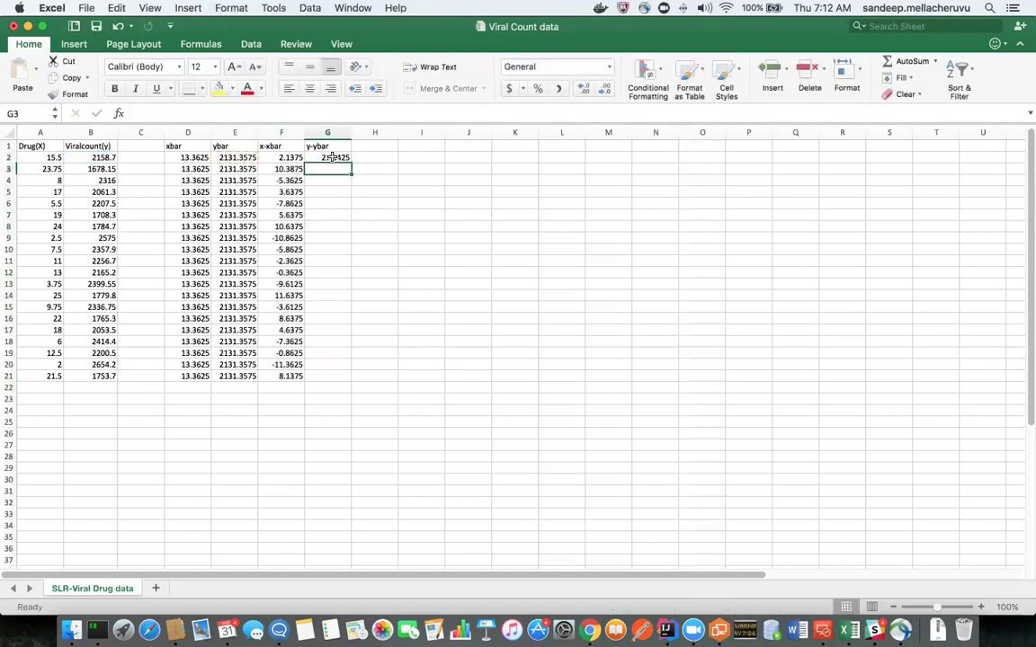
pyautogui.moveTo(351, 160); pyautogui.dragTo(327, 379)
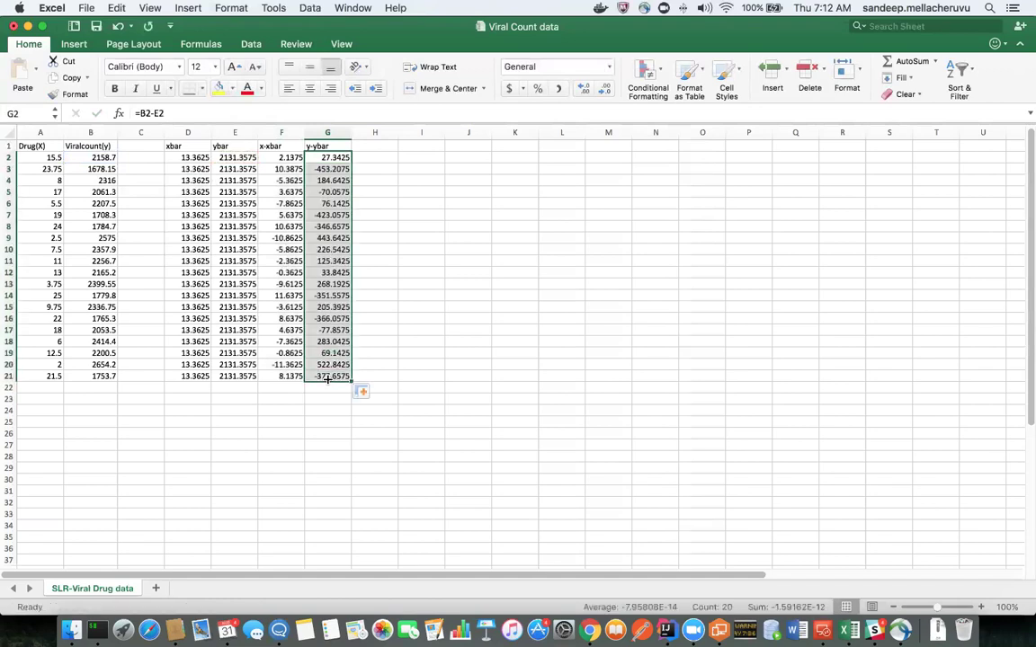
# Step: Enter the label Sxy in cell A24 below the data and move to cell B24
pyautogui.click(53, 410)
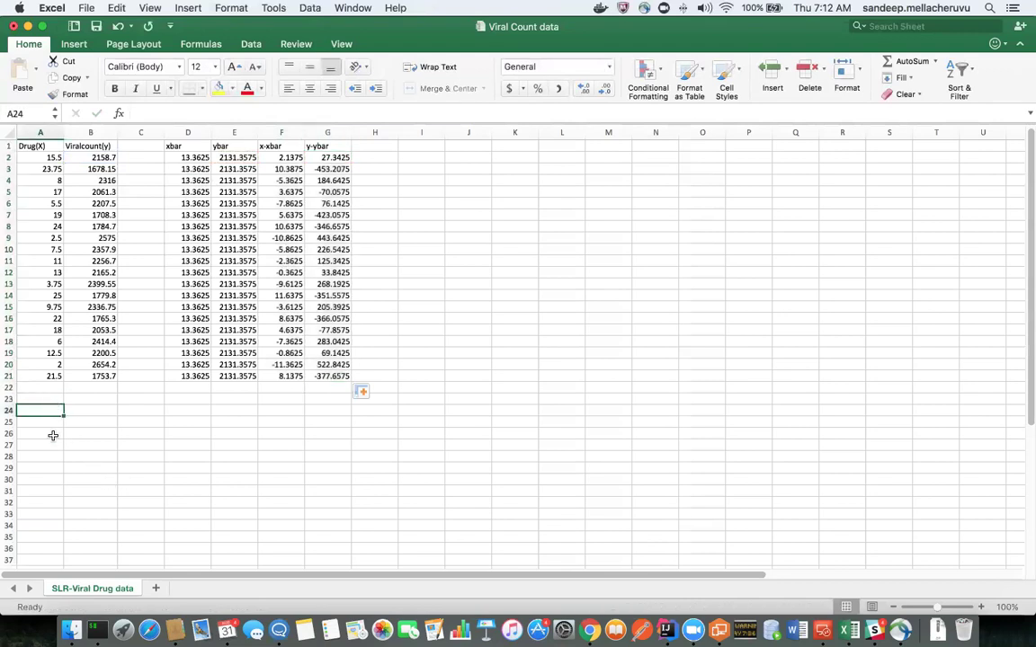
pyautogui.write('Sxy')
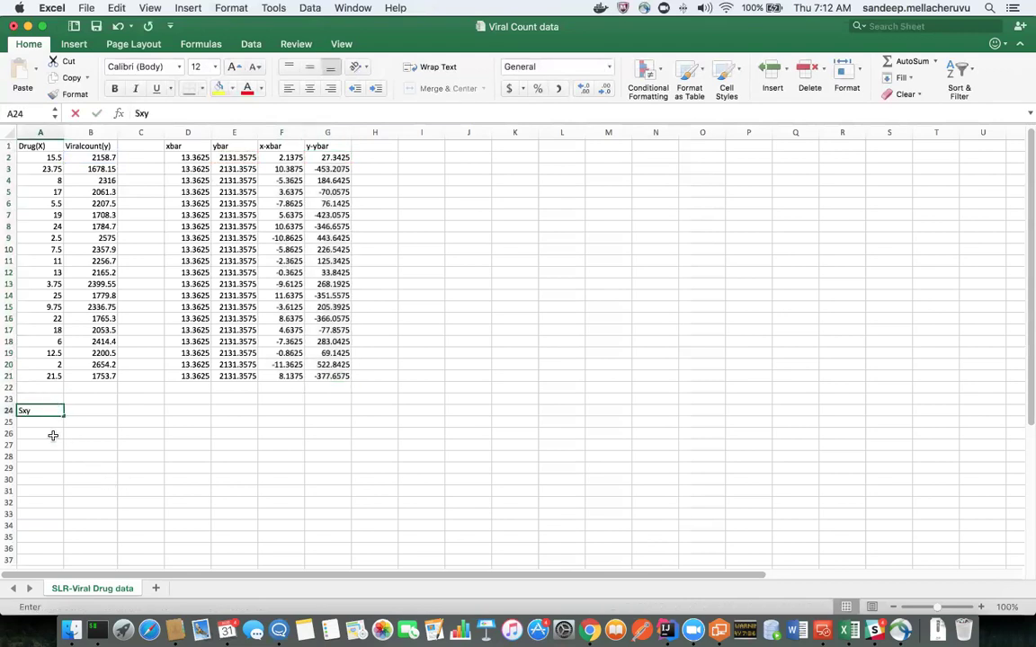
pyautogui.press('Tab')
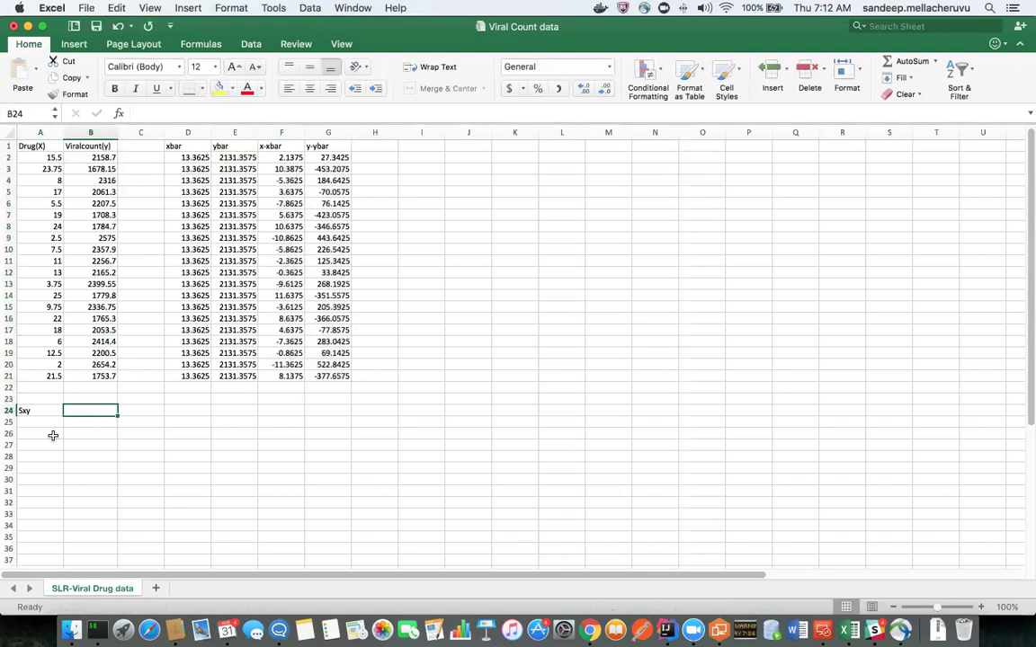
# Step: Compute Sxy in cell B24 with =SUMPRODUCT(F2:F21,G2:G21), using the x-xbar and y-ybar columns
pyautogui.write('=')
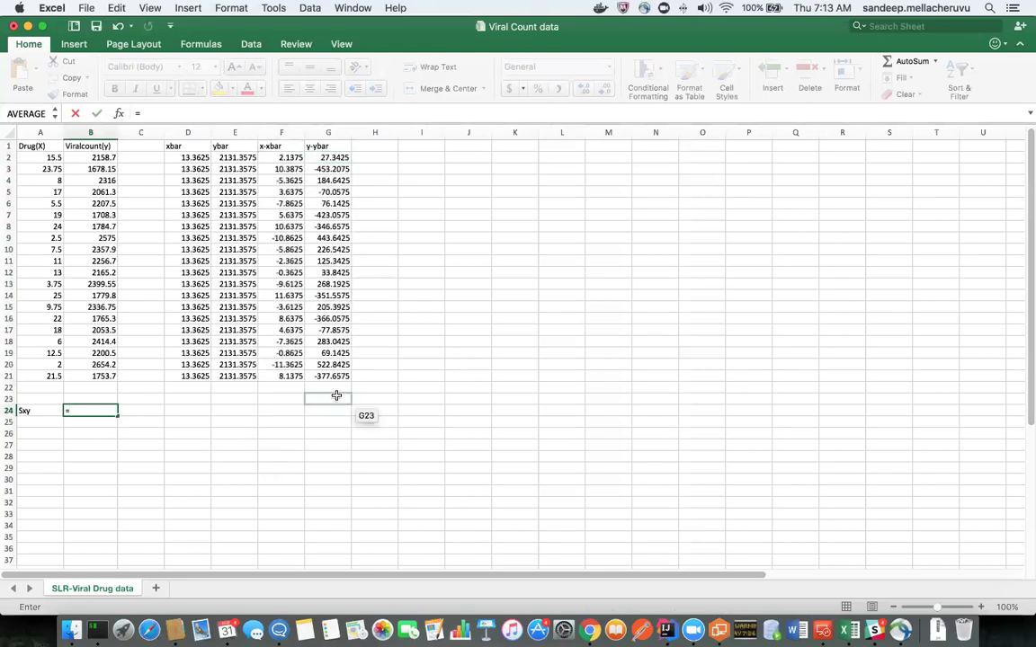
pyautogui.write('sum')
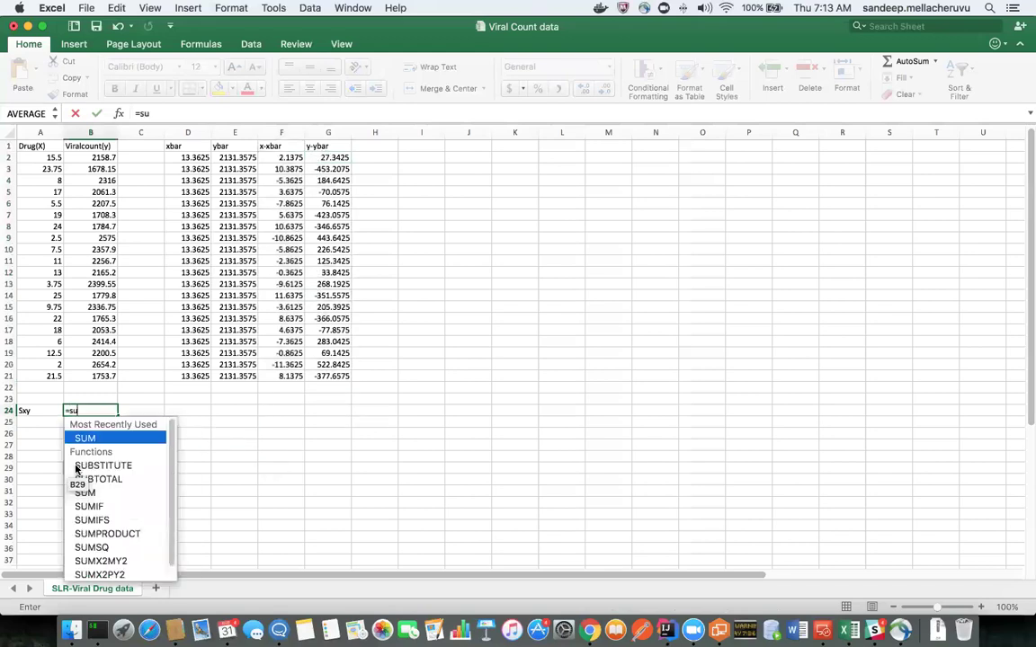
pyautogui.doubleClick(94, 506)
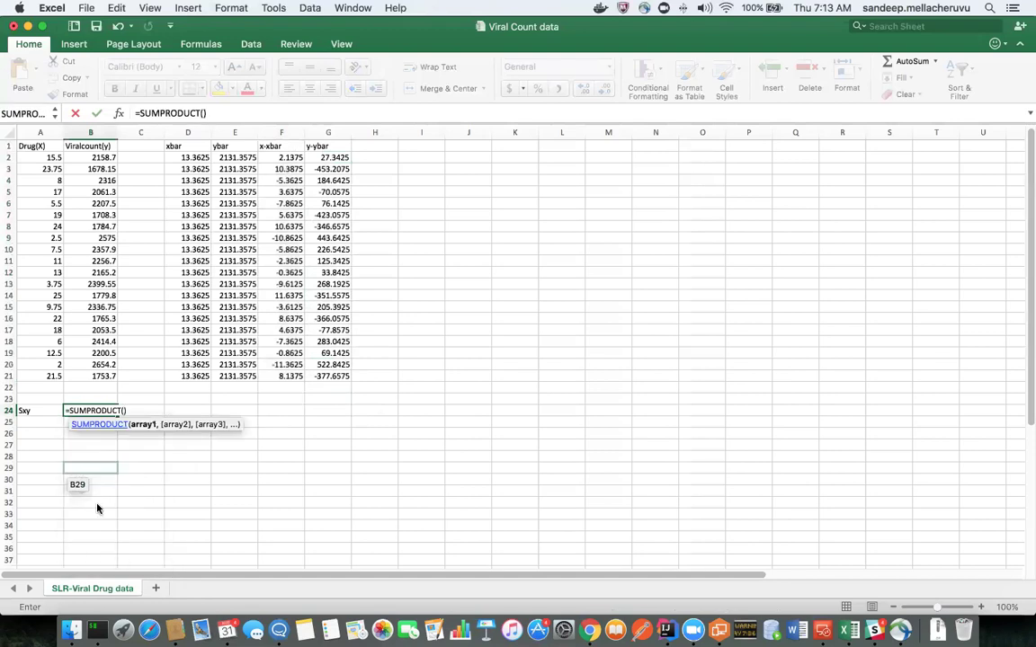
pyautogui.click(275, 158)
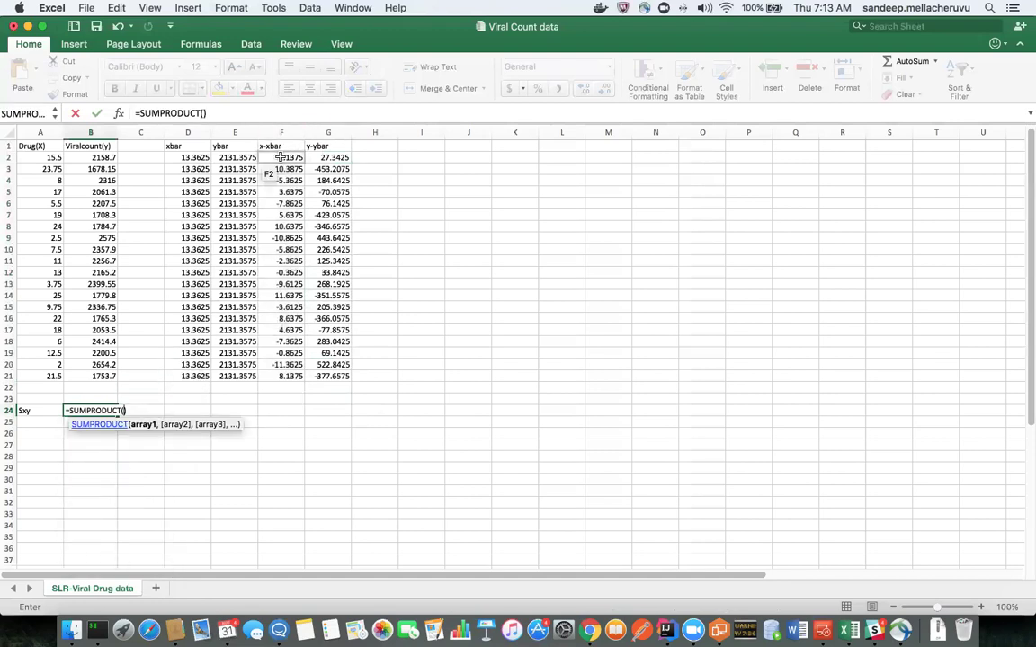
pyautogui.keyDown('shift'); pyautogui.click(279, 376); pyautogui.keyUp('shift')
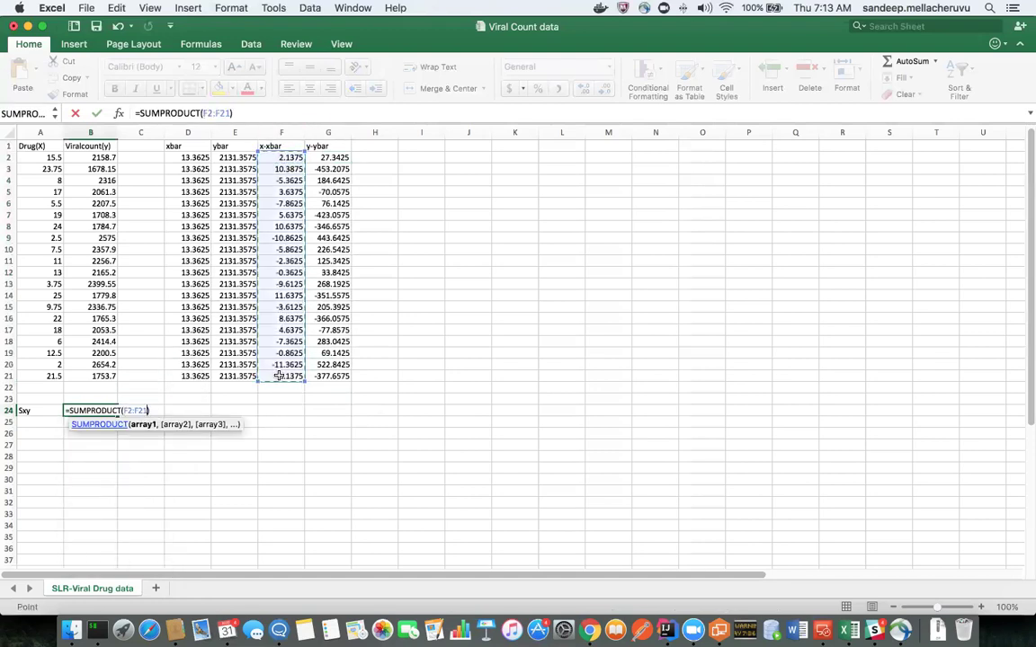
pyautogui.write(',')
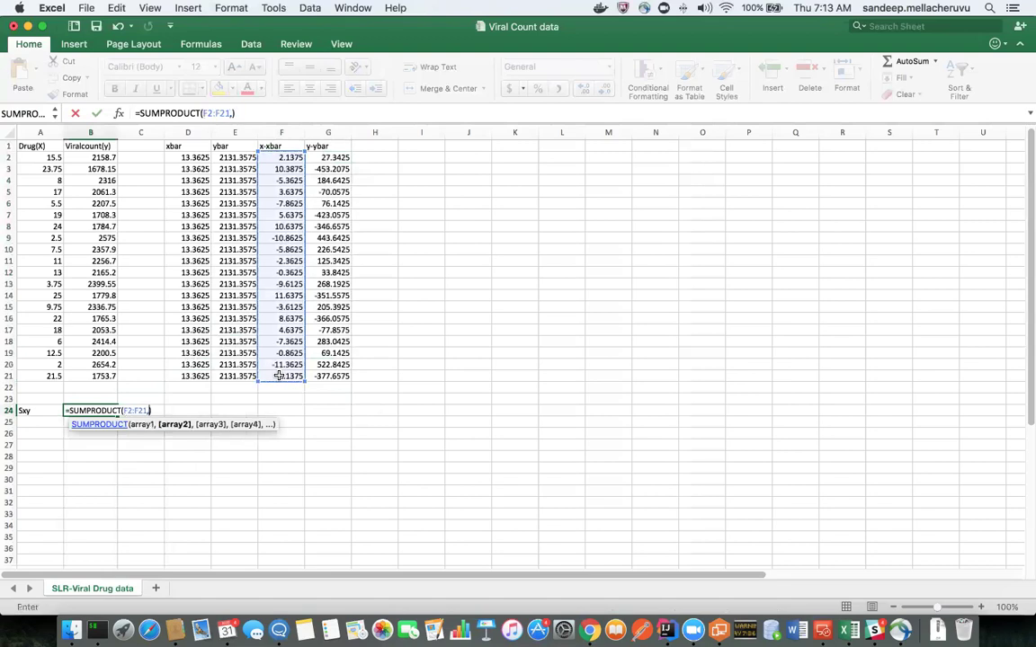
pyautogui.write(',=')
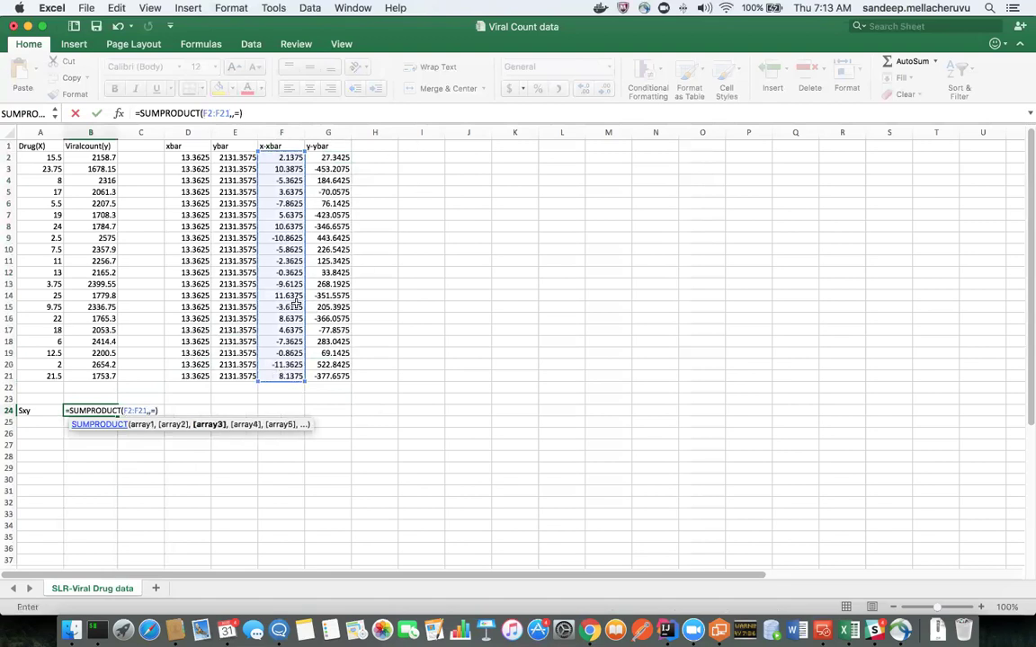
pyautogui.press('BackSpace')
pyautogui.press('BackSpace')
pyautogui.click(333, 158)
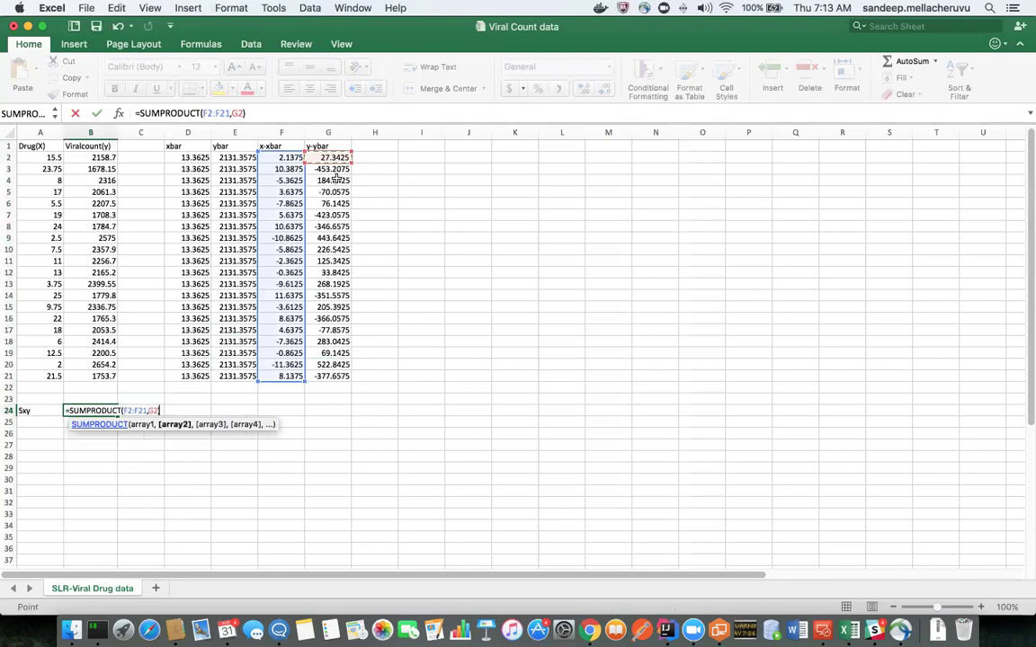
pyautogui.moveTo(342, 372); pyautogui.dragTo(342, 372)
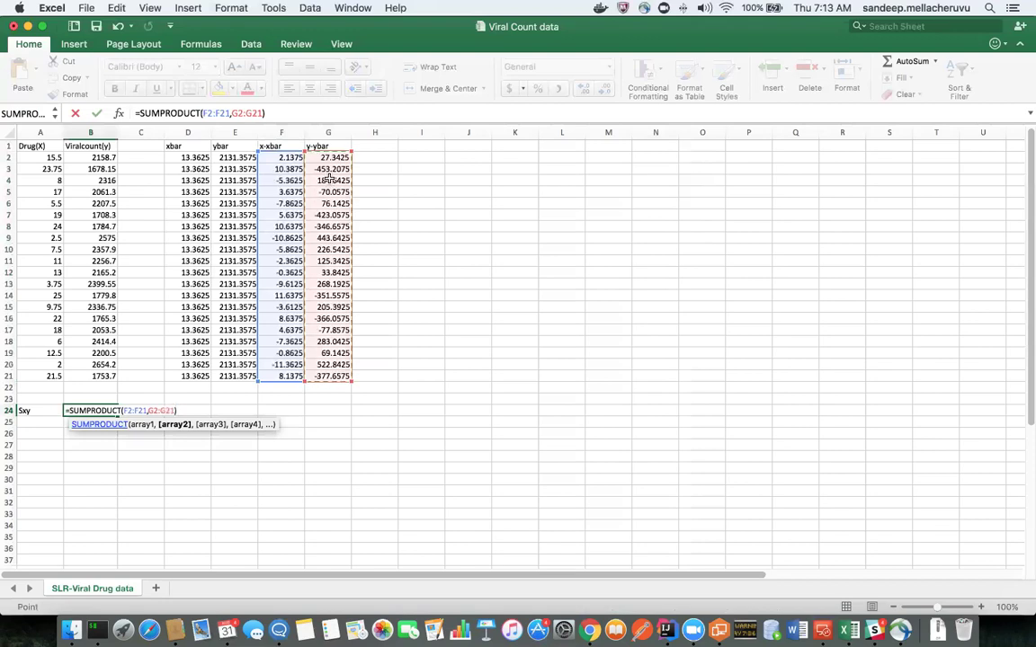
pyautogui.click(328, 177)
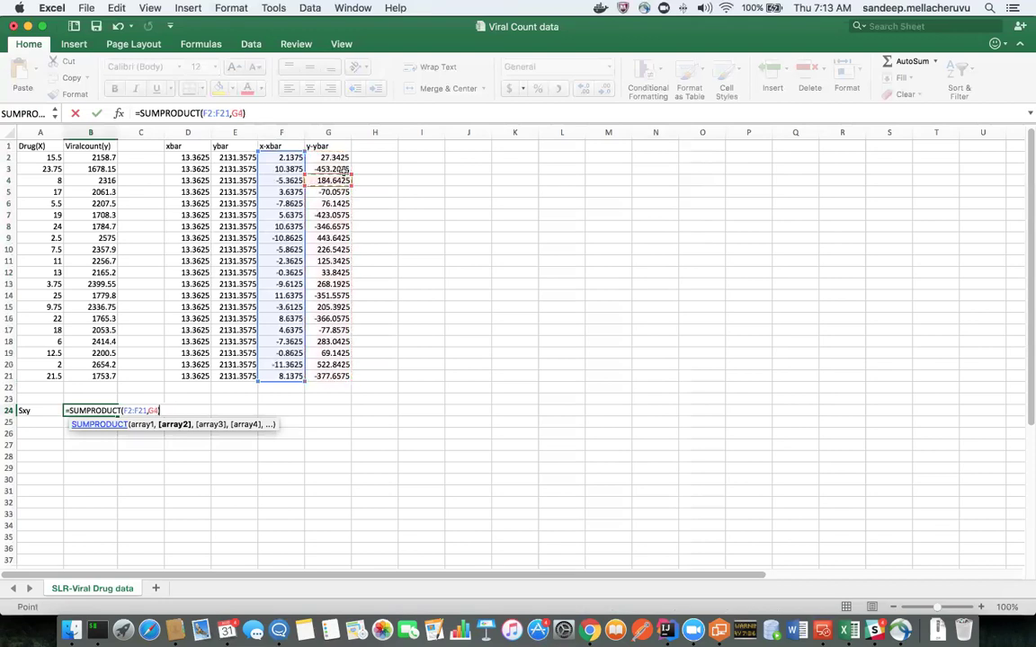
pyautogui.moveTo(340, 156); pyautogui.dragTo(320, 372)
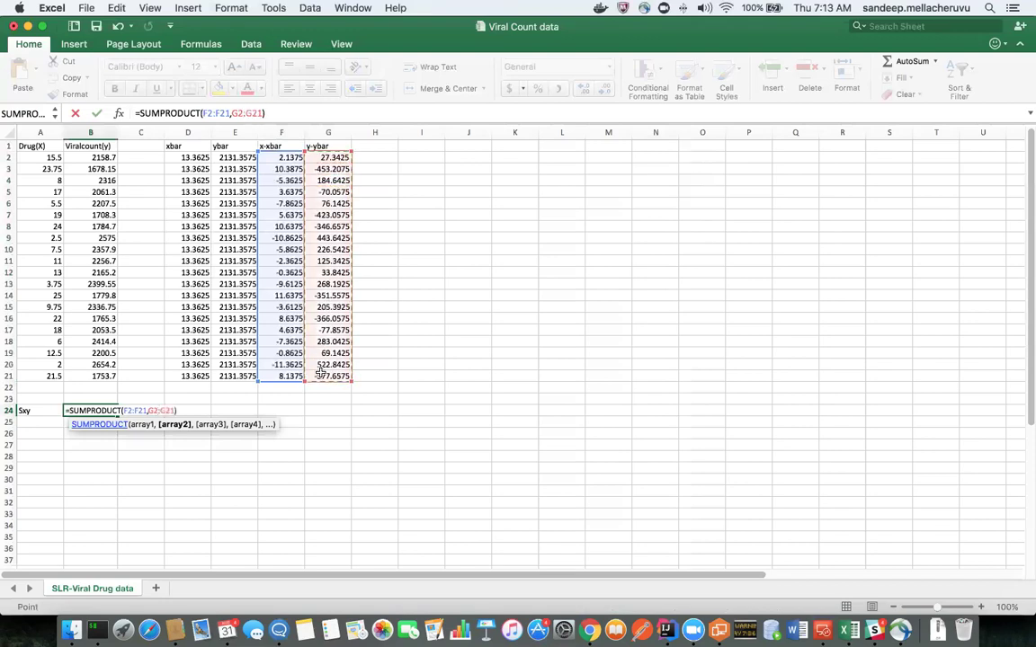
pyautogui.press('Return')
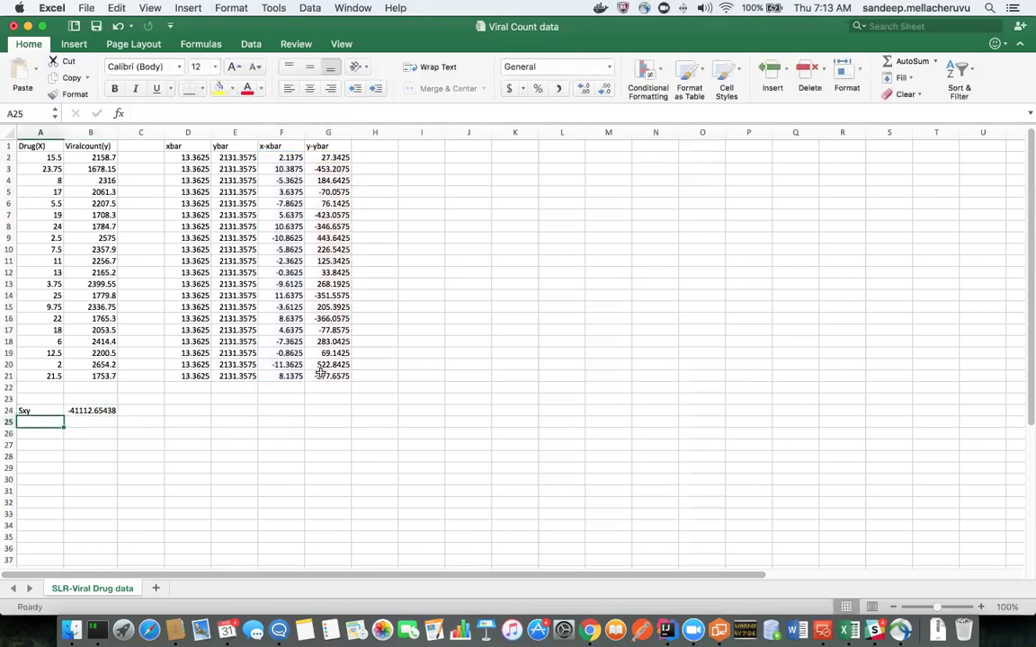
# Step: Enter the label Sxx in cell A25 and compute it in B25 with =SUMSQ(F2:F21), using the x-xbar column
pyautogui.write('Sxy')
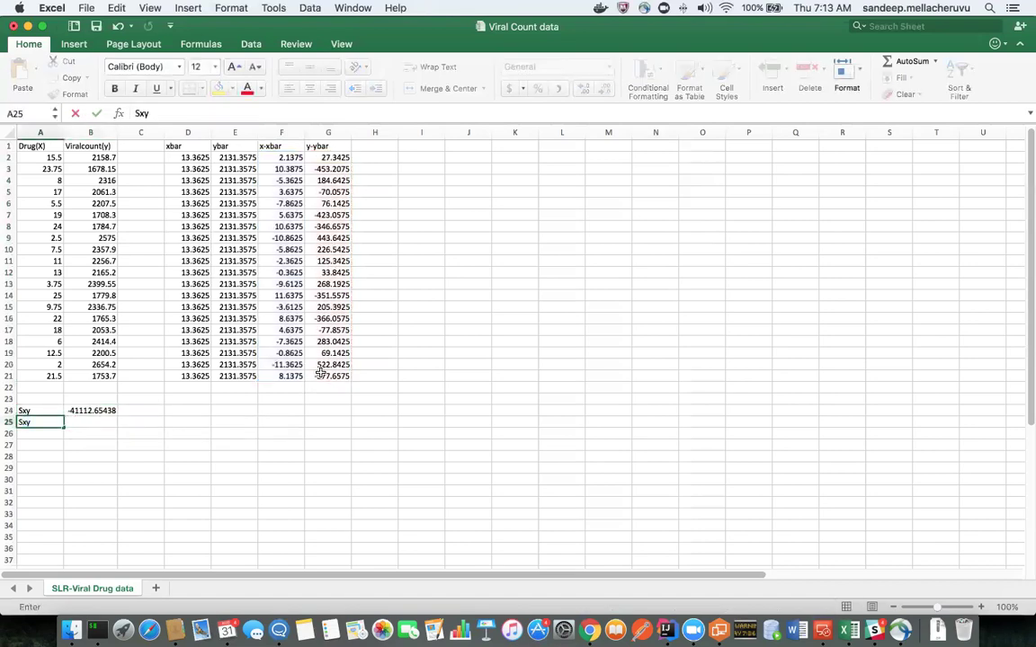
pyautogui.press('Tab')
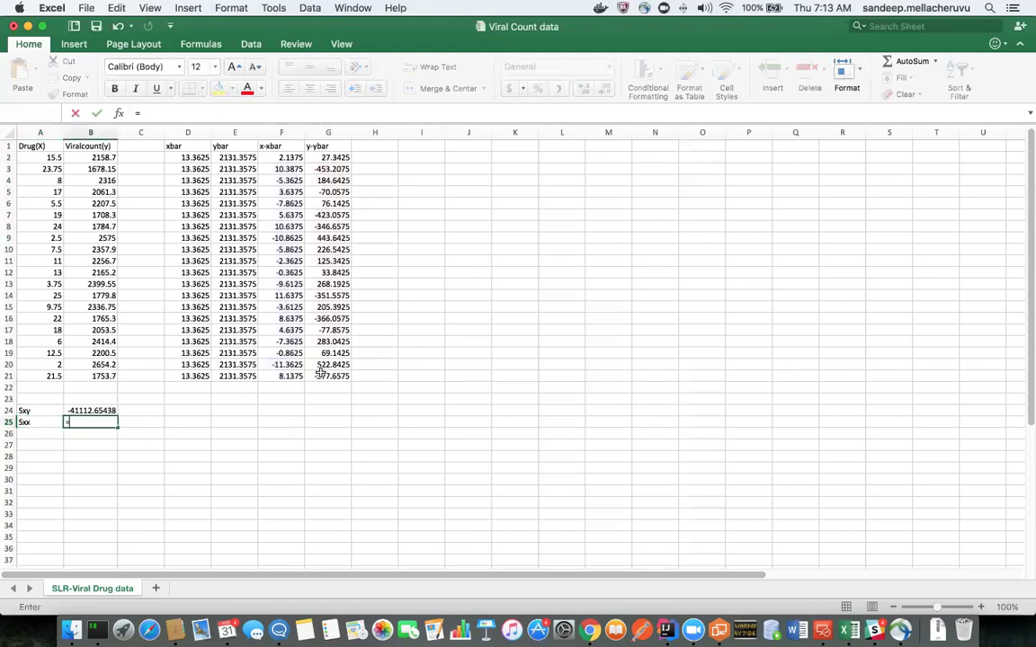
pyautogui.write('=')
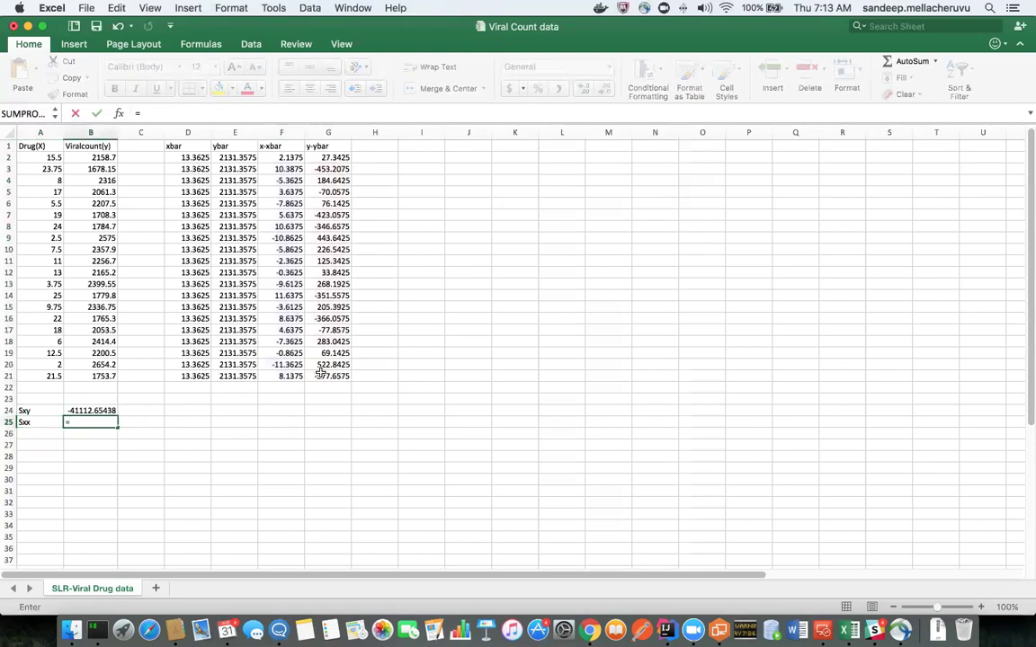
pyautogui.write('SUM')
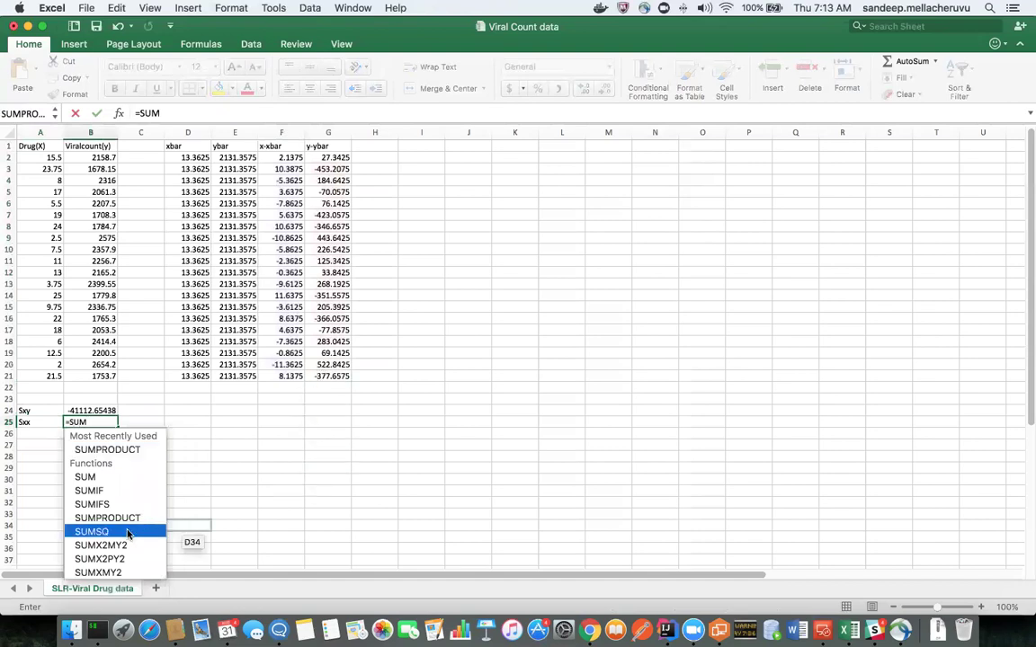
pyautogui.doubleClick(128, 534)
pyautogui.moveTo(281, 159); pyautogui.dragTo(285, 385)
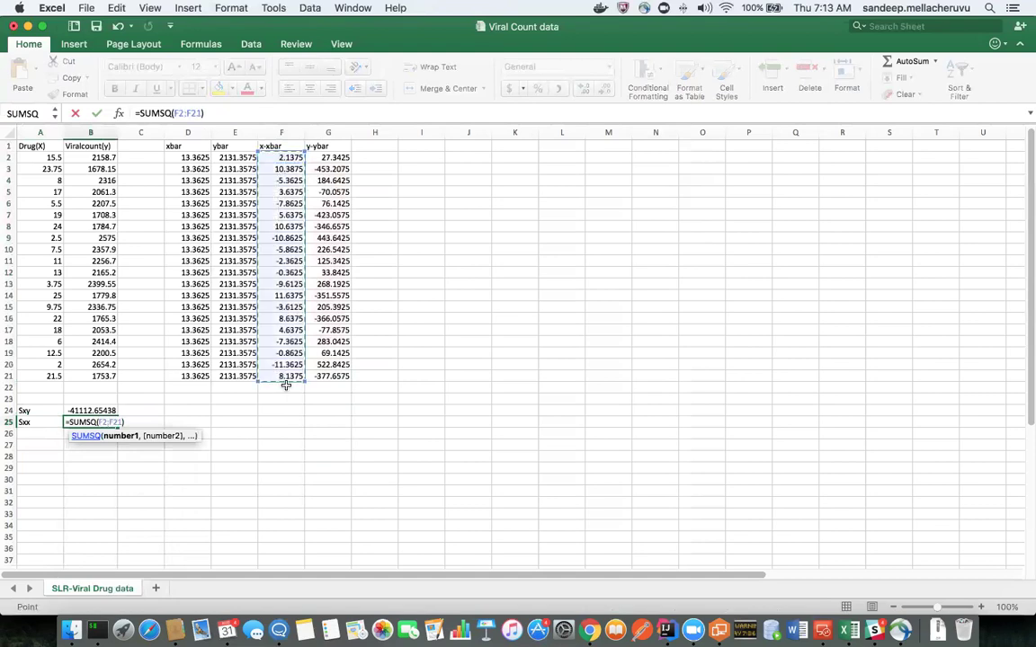
pyautogui.press('Return')
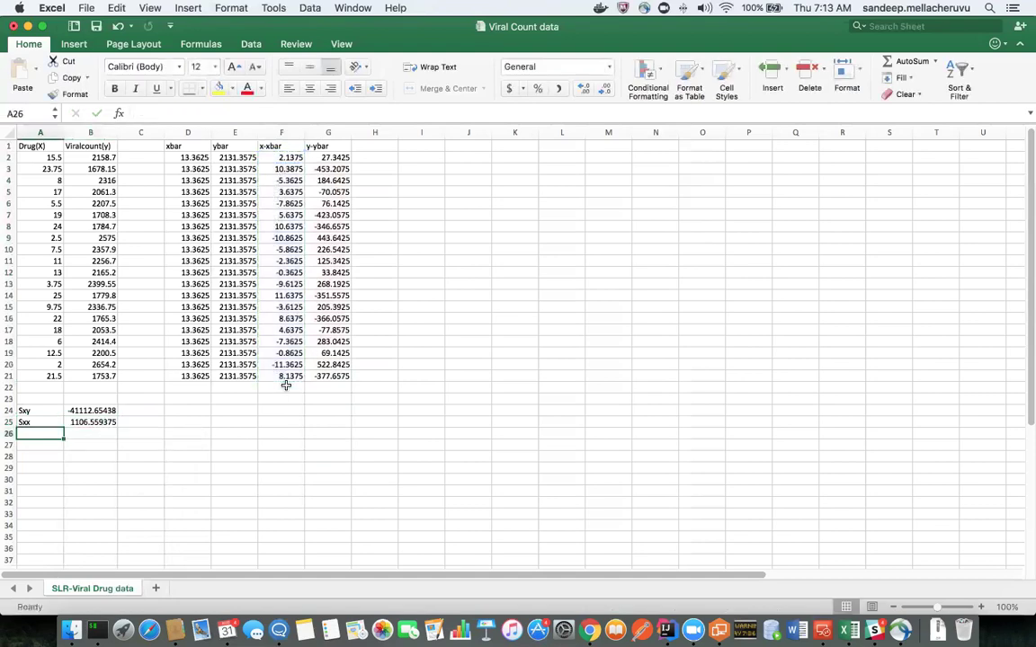
# Step: Enter the label B1 in cell A27 and compute the slope in B27 with =B24/B25
pyautogui.press('Return')
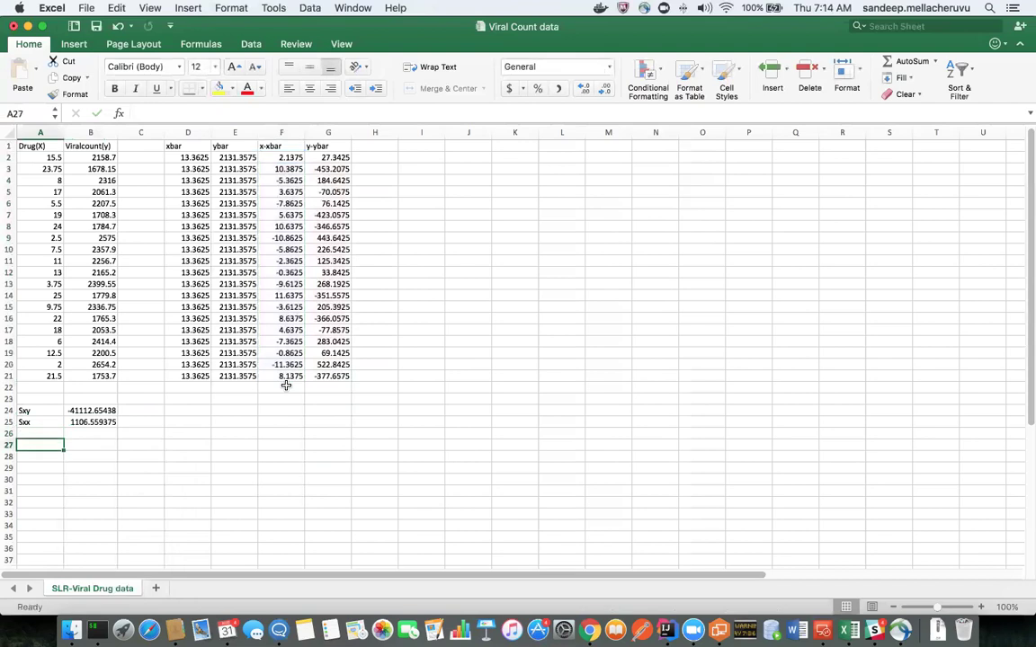
pyautogui.write('B1')
pyautogui.press('Tab')
pyautogui.press('Left')
pyautogui.press('Right')
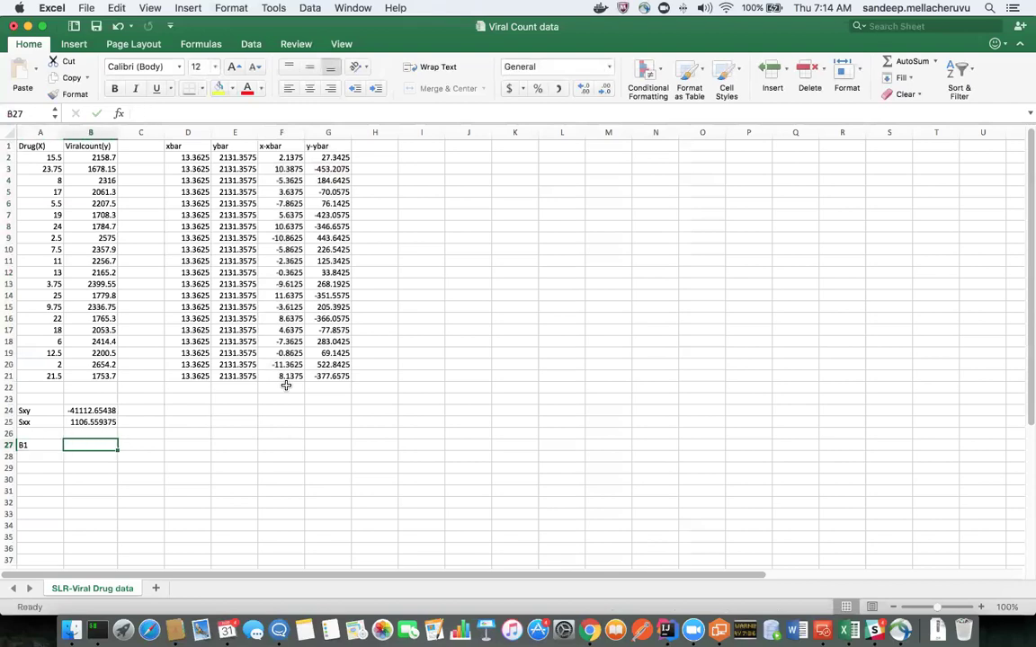
pyautogui.write('=')
pyautogui.click(95, 410)
pyautogui.write('/')
pyautogui.click(90, 422)
pyautogui.press('Return')
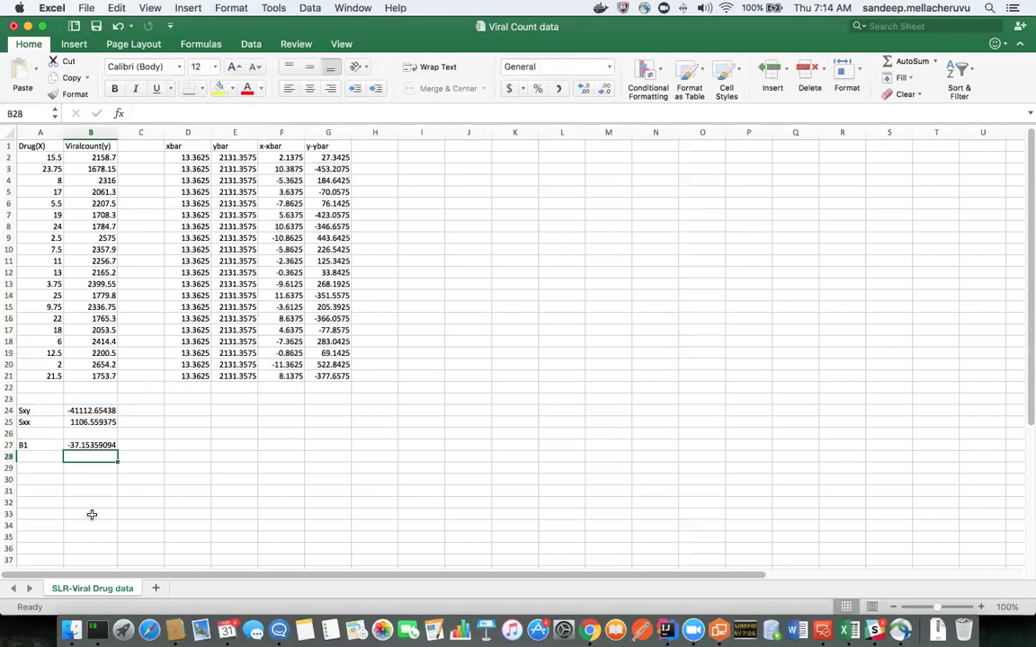
# Step: Enter the label B1(another formula) in cell A29 and widen column A to fit it
pyautogui.press('Down')
pyautogui.press('Left')
pyautogui.write('B1(anot')
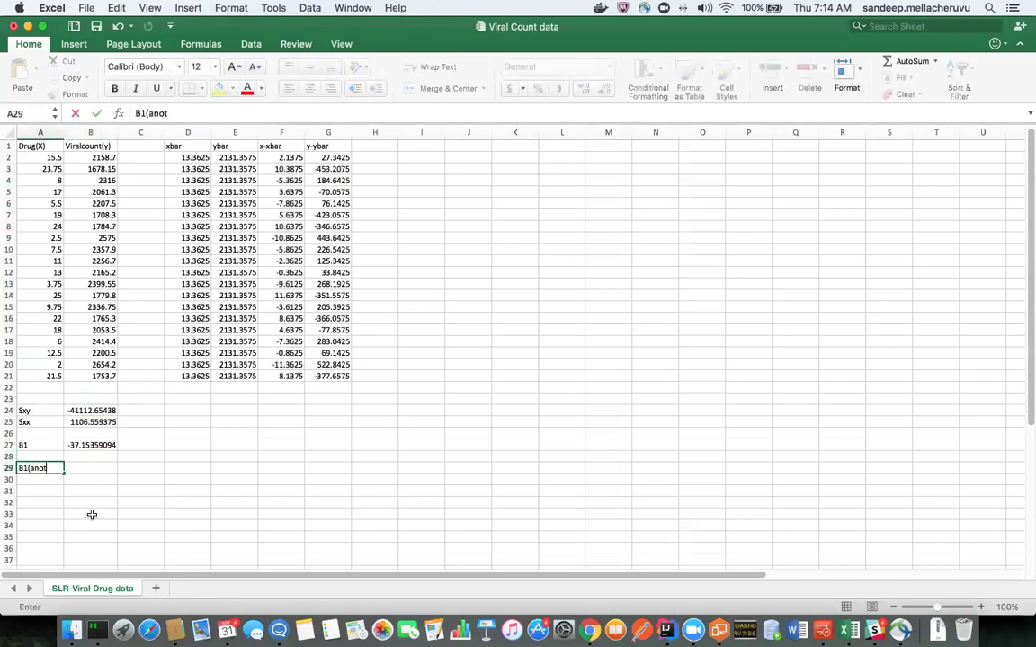
pyautogui.write('her formula')
pyautogui.press('Return')
pyautogui.moveTo(68, 127); pyautogui.dragTo(95, 127)
pyautogui.click(81, 469)
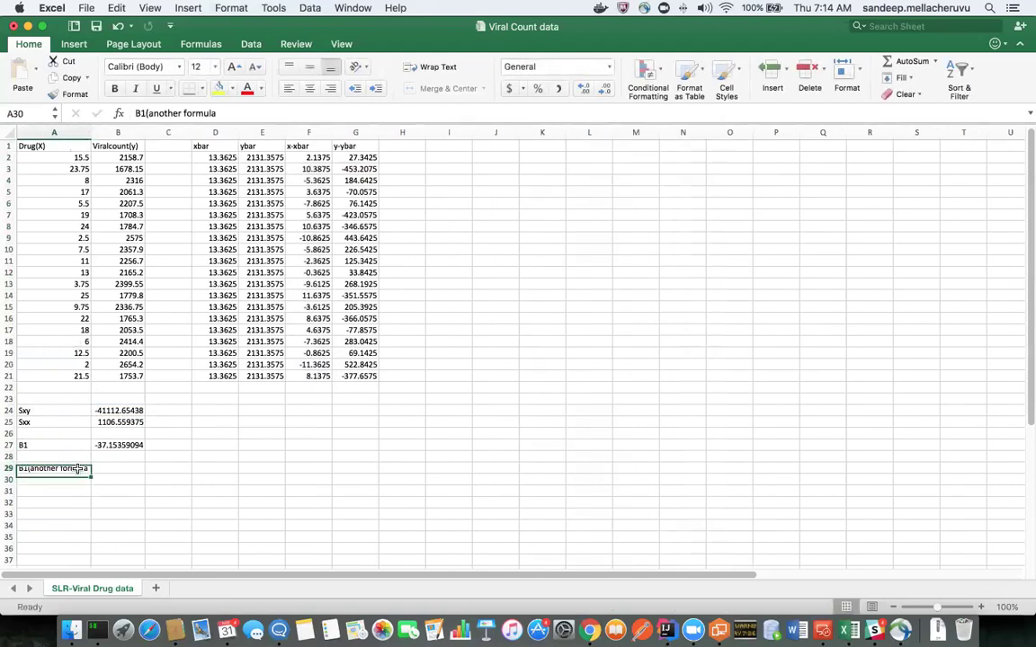
pyautogui.click(260, 109)
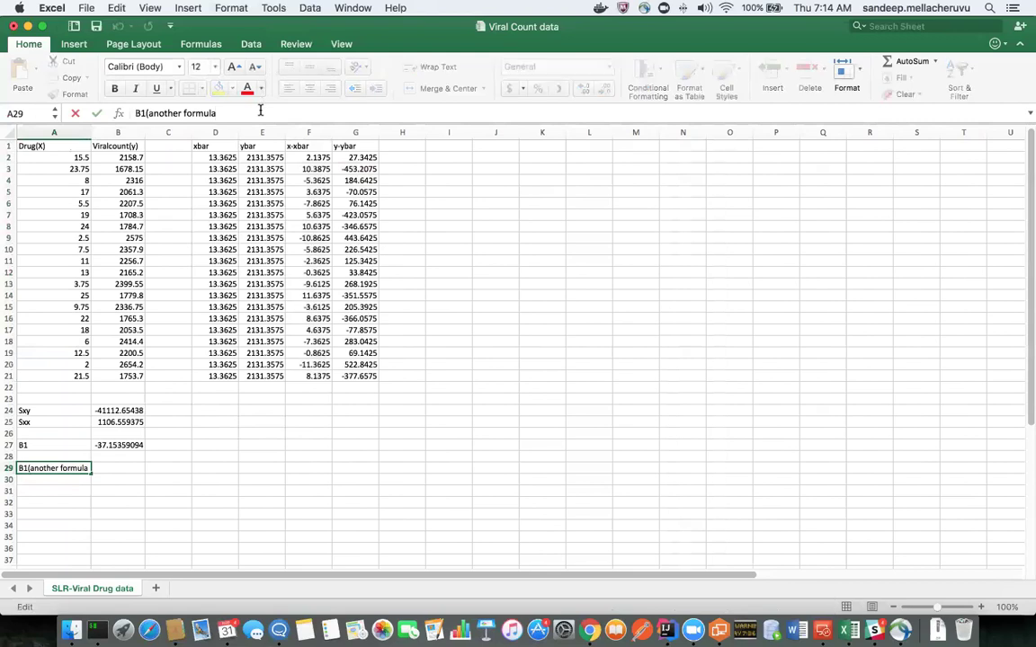
# Step: Start the alternative slope formula in cell B29 with =COVARIANCE.S(A2:A21,B2:B21), using the drug and viral count columns
pyautogui.click(109, 470)
pyautogui.write('=')
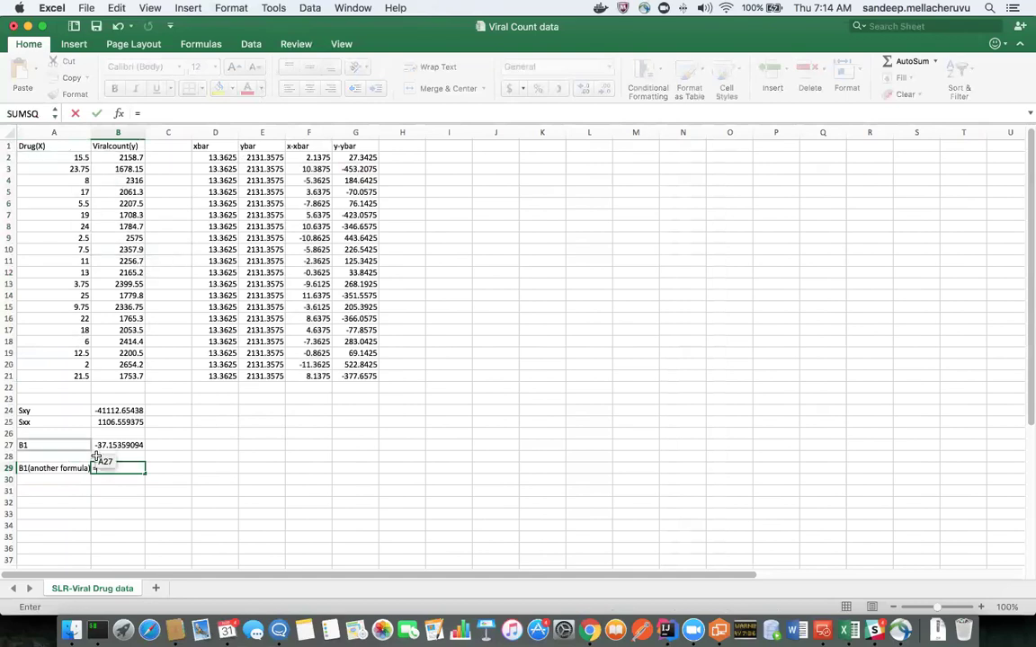
pyautogui.write('cov')
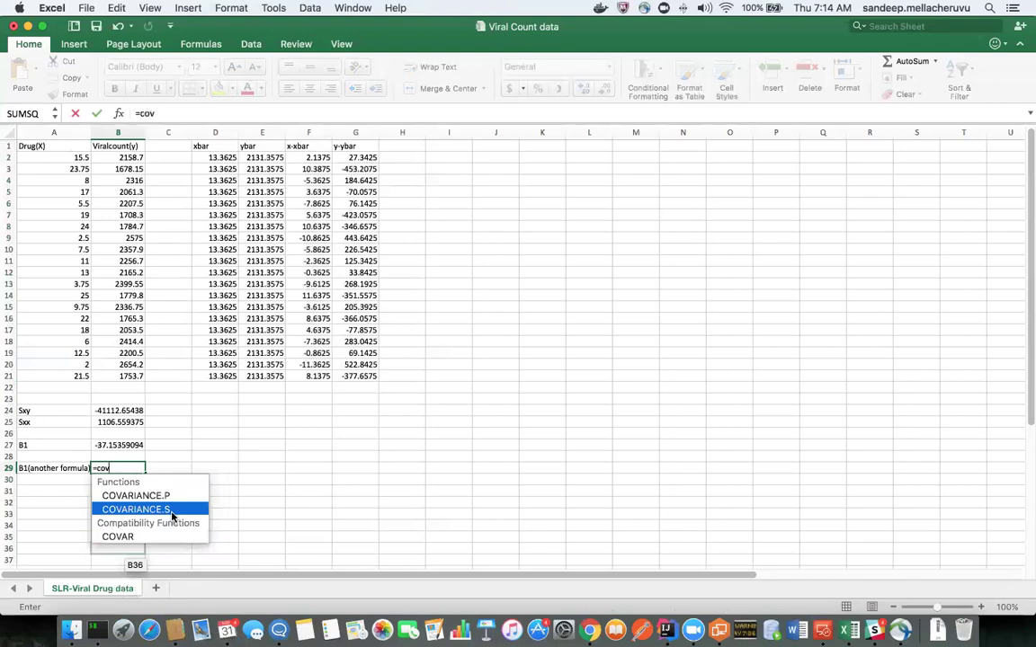
pyautogui.doubleClick(171, 509)
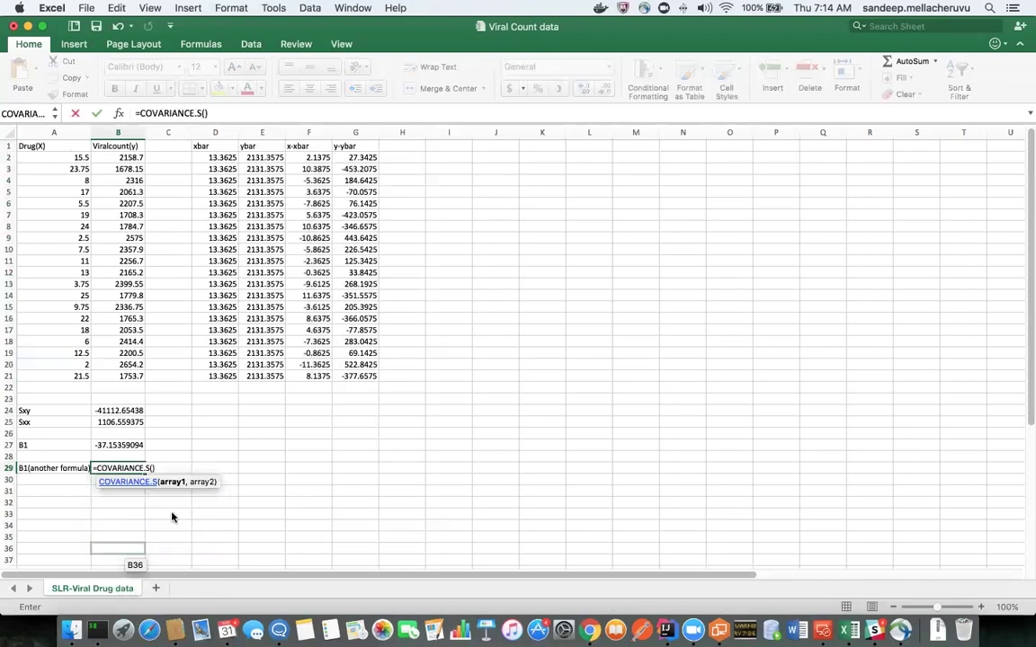
pyautogui.click(66, 159)
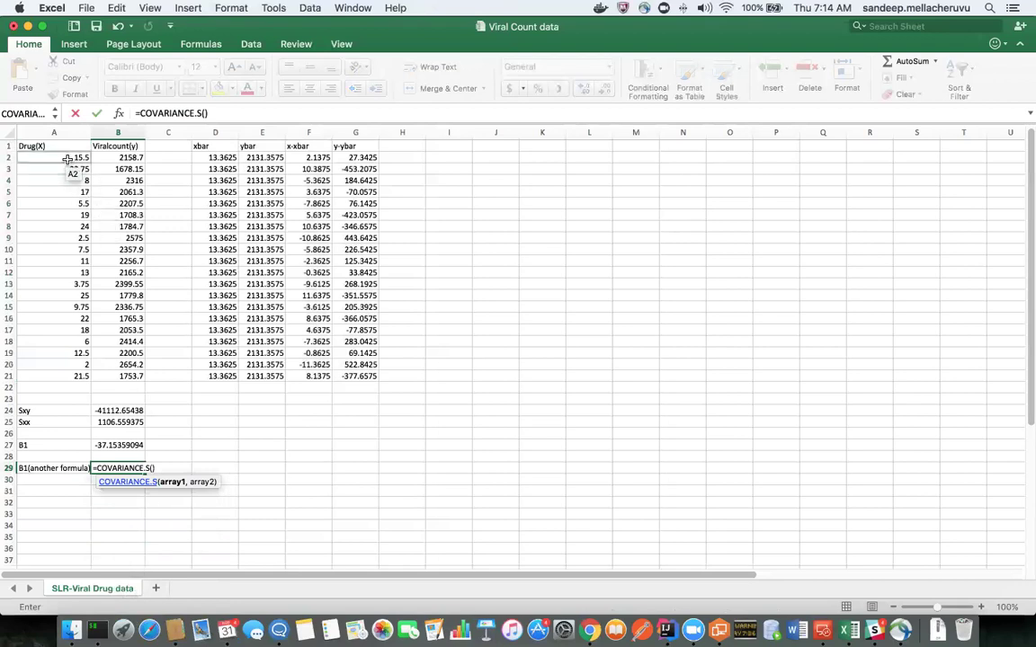
pyautogui.keyDown('shift'); pyautogui.click(76, 377); pyautogui.keyUp('shift')
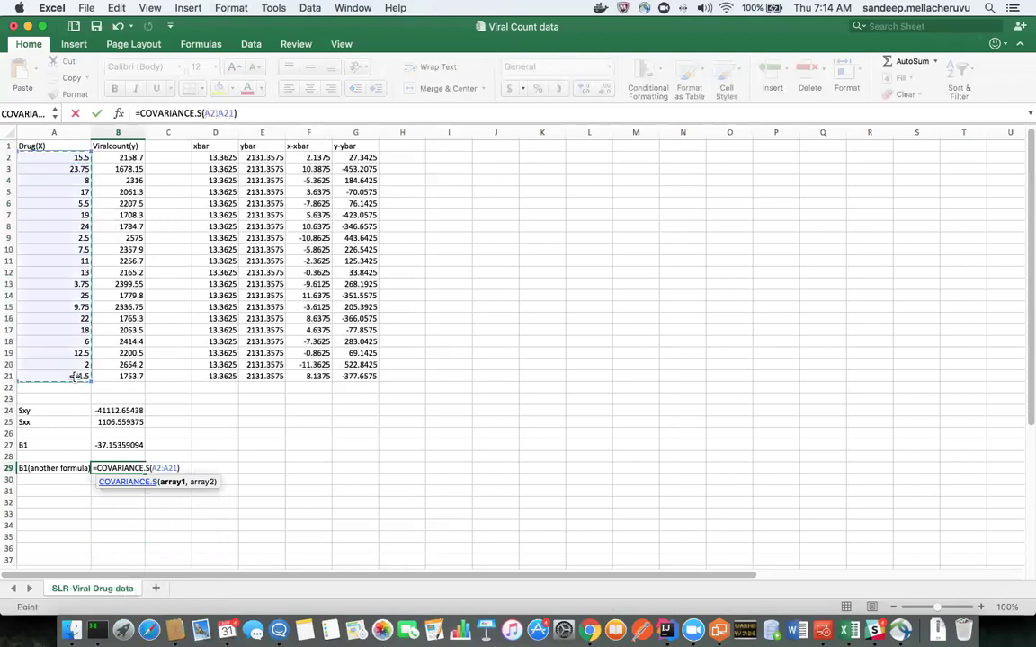
pyautogui.write(',')
pyautogui.click(117, 158)
pyautogui.keyDown('shift'); pyautogui.click(126, 374); pyautogui.keyUp('shift')
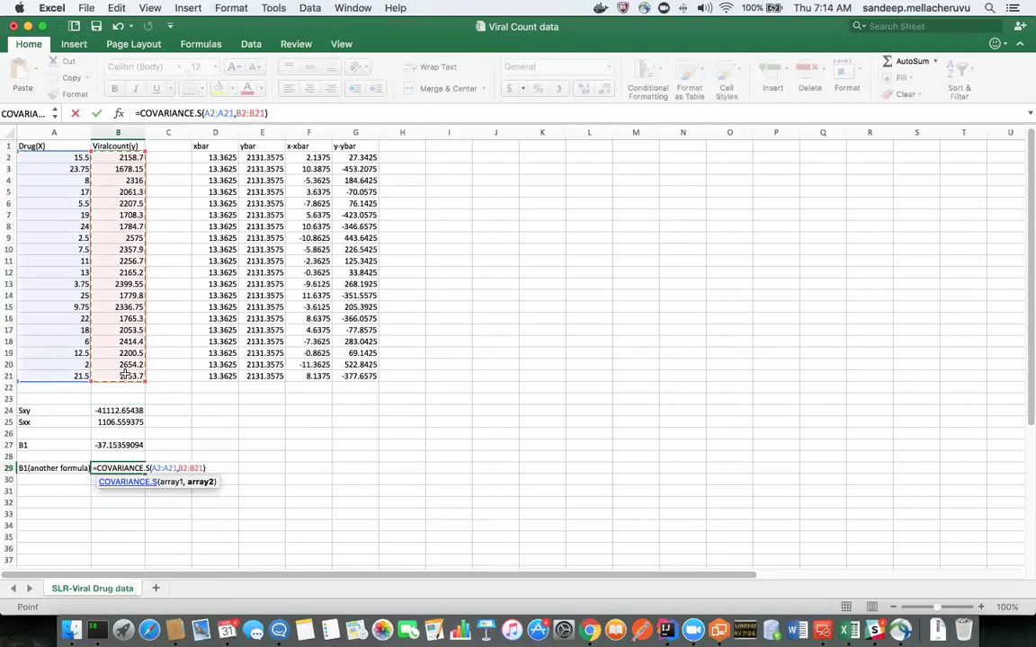
# Step: Complete the B29 formula by dividing the covariance by VAR.S(A2:A21), and compare it with the B1 formula in B27
pyautogui.write('/')
pyautogui.press('Tab')
pyautogui.press('Left')
pyautogui.click(296, 114)
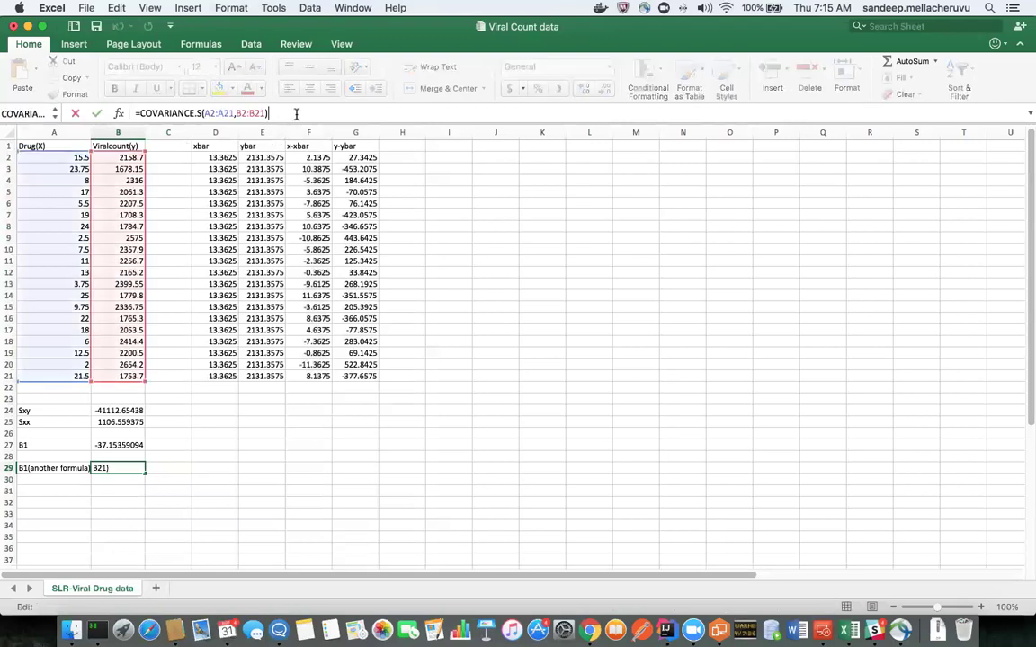
pyautogui.write('/')
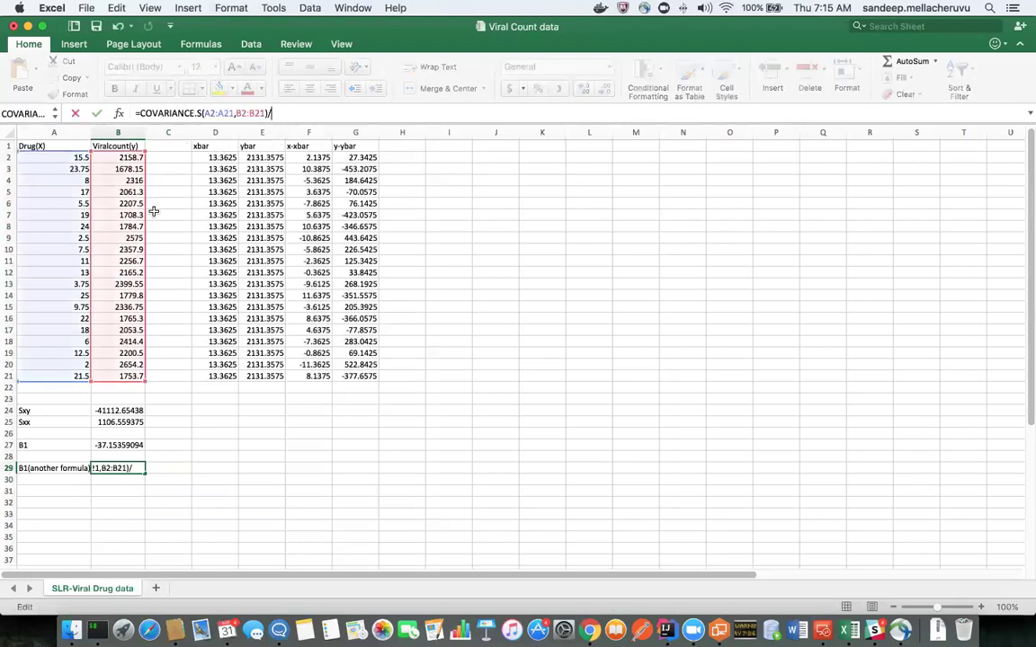
pyautogui.write('var')
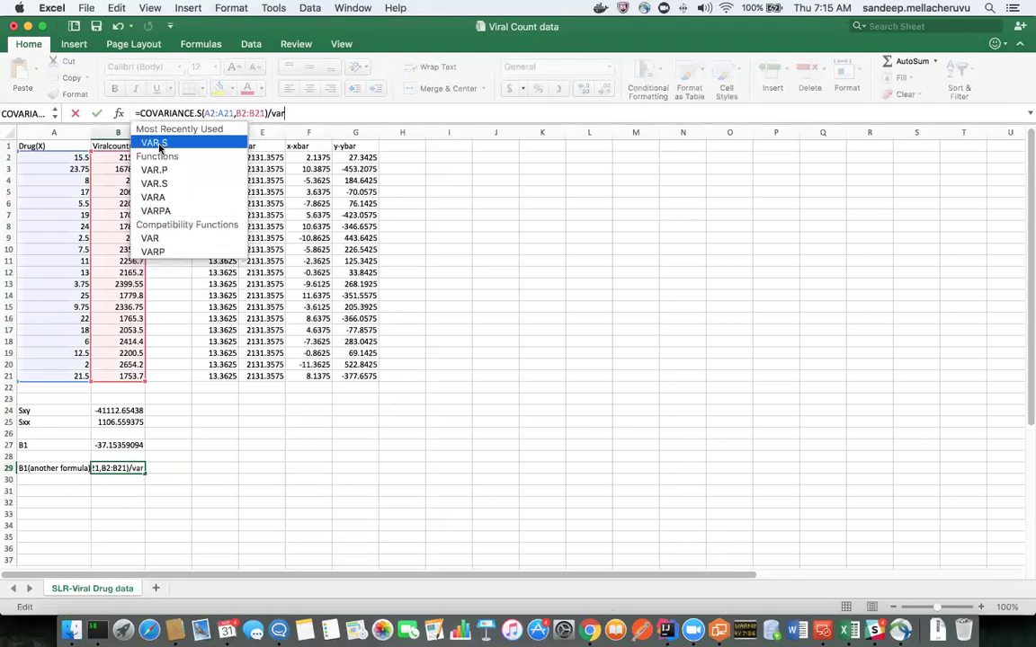
pyautogui.doubleClick(158, 144)
pyautogui.moveTo(63, 155); pyautogui.dragTo(53, 379)
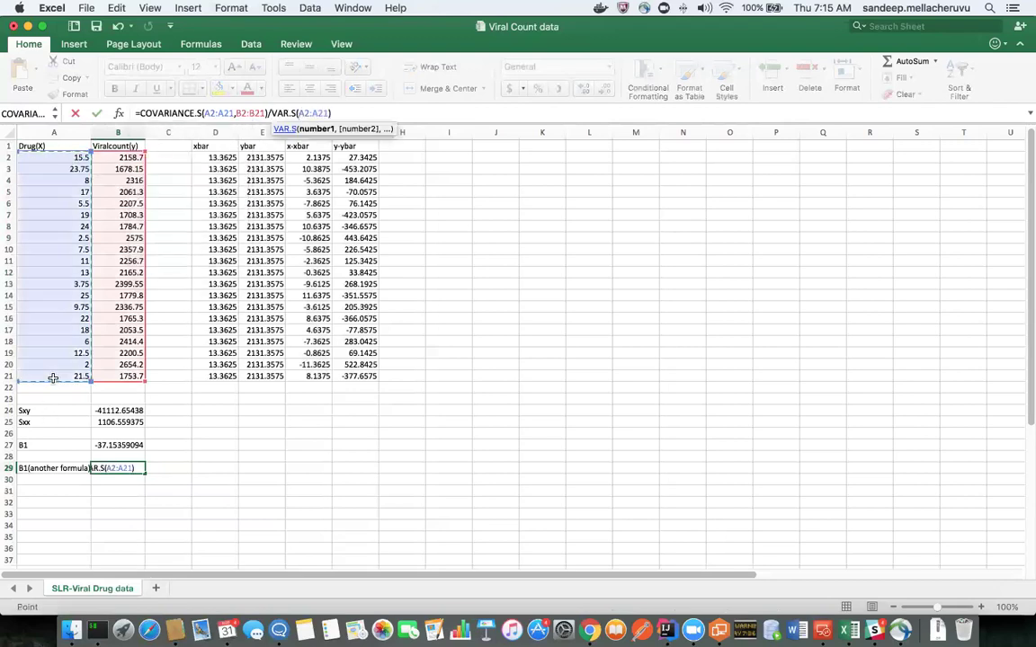
pyautogui.write(')')
pyautogui.press('Return')
pyautogui.click(105, 469)
pyautogui.click(112, 456)
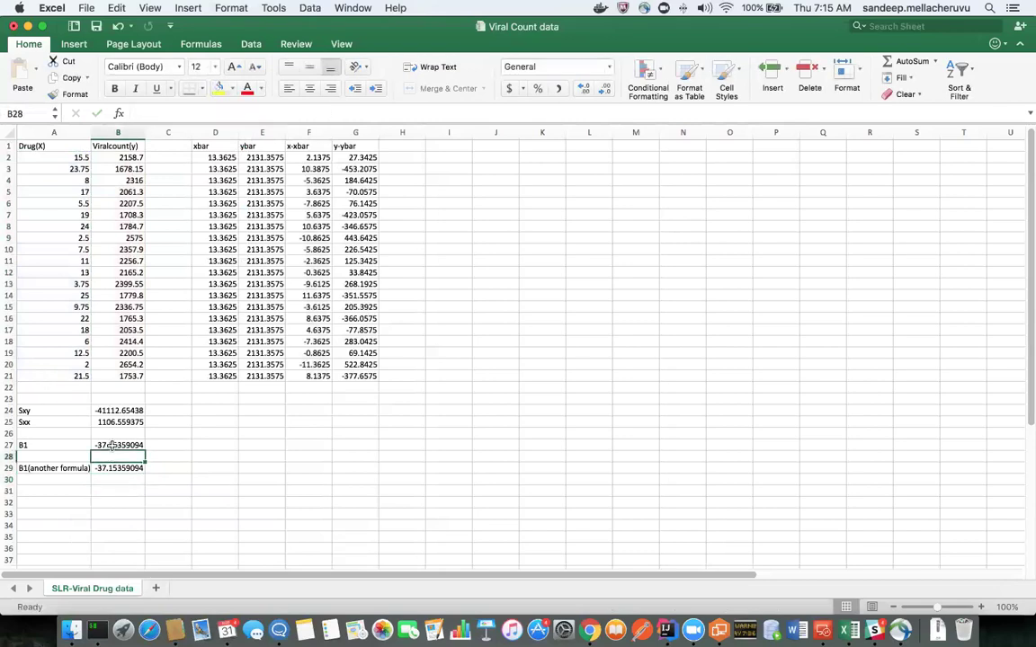
pyautogui.press('Down')
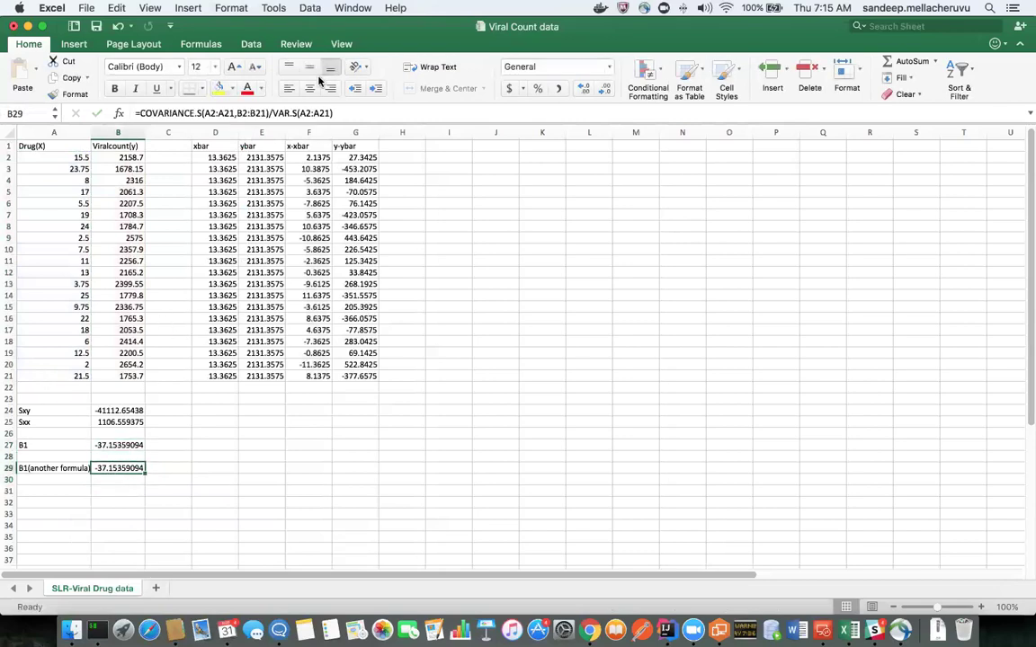
pyautogui.press('Up')
pyautogui.press('Up')
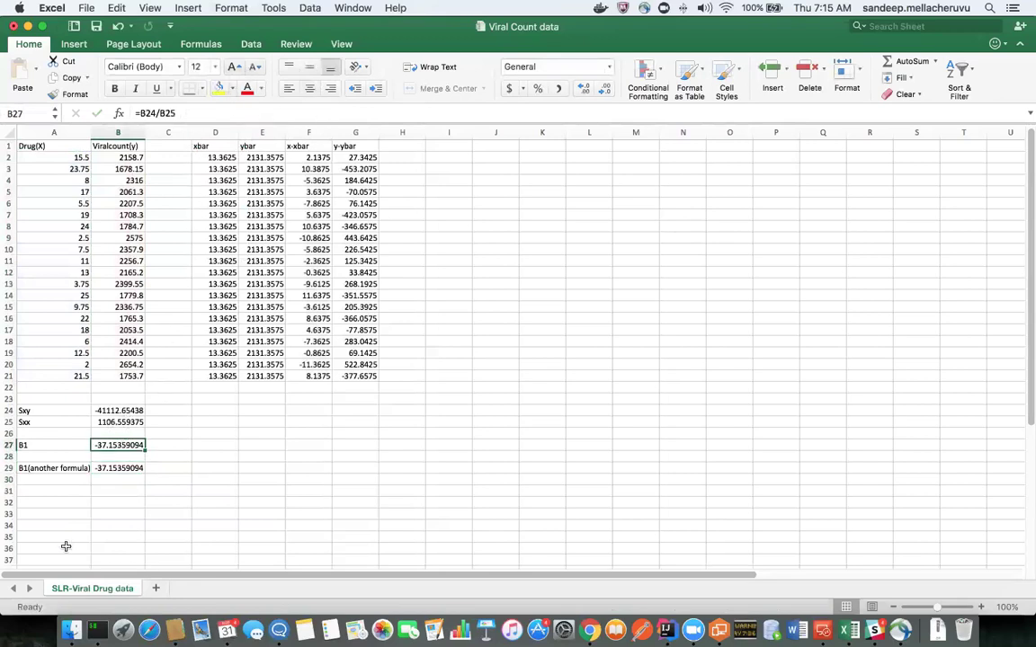
# Step: Enter the label B0 in cell A33 and compute the intercept in B33 with =E2-B29*D2
pyautogui.click(65, 514)
pyautogui.write('B0')
pyautogui.press('Tab')
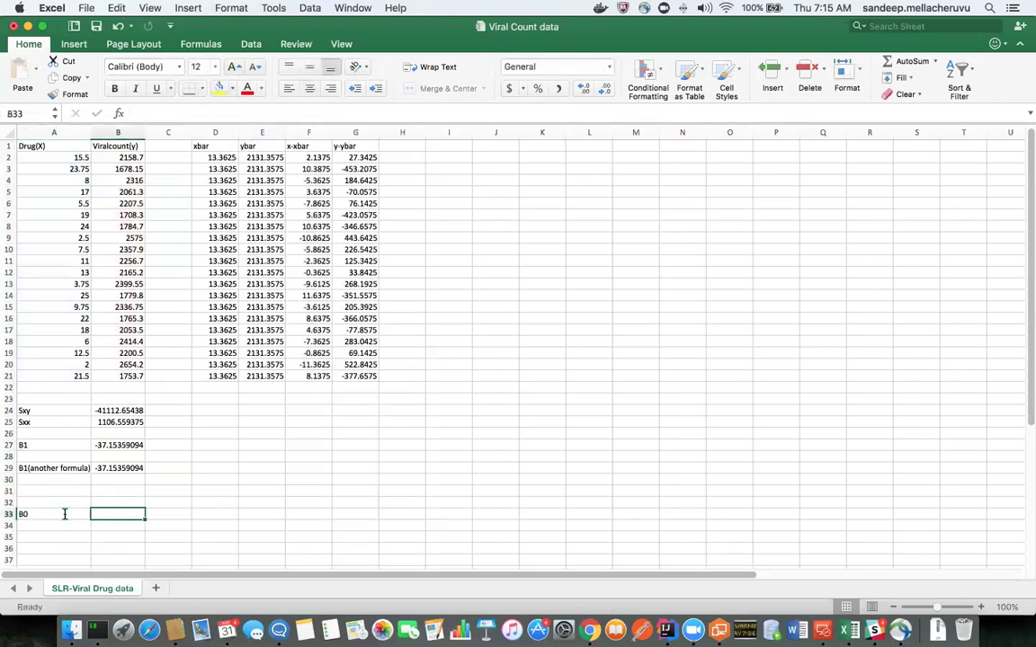
pyautogui.write('=')
pyautogui.click(266, 165)
pyautogui.click(265, 157)
pyautogui.write('-')
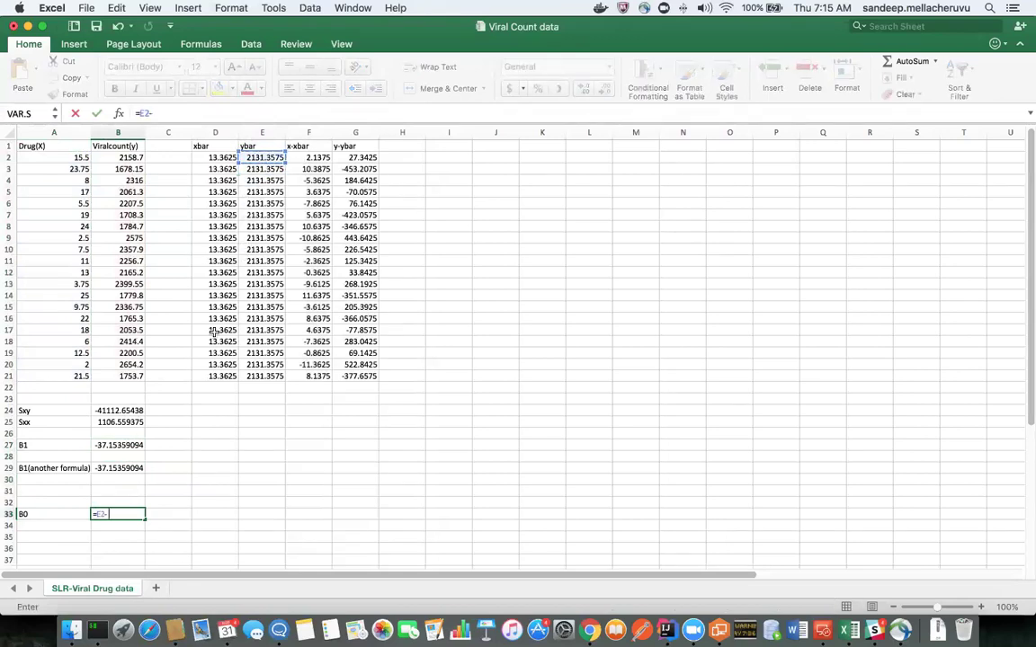
pyautogui.click(117, 468)
pyautogui.write('*')
pyautogui.click(201, 156)
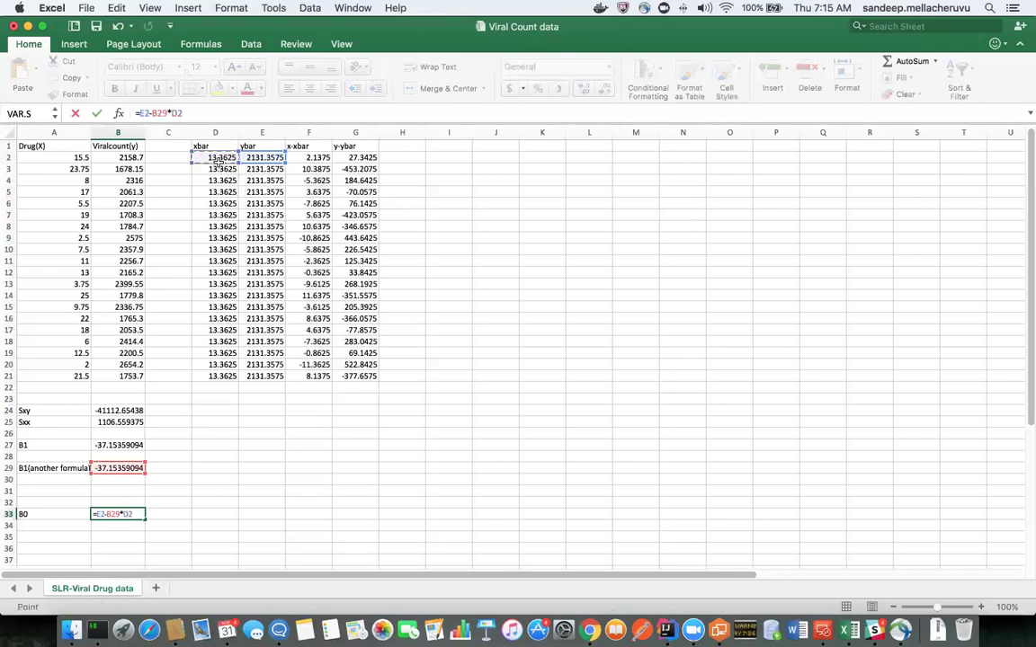
pyautogui.press('Return')
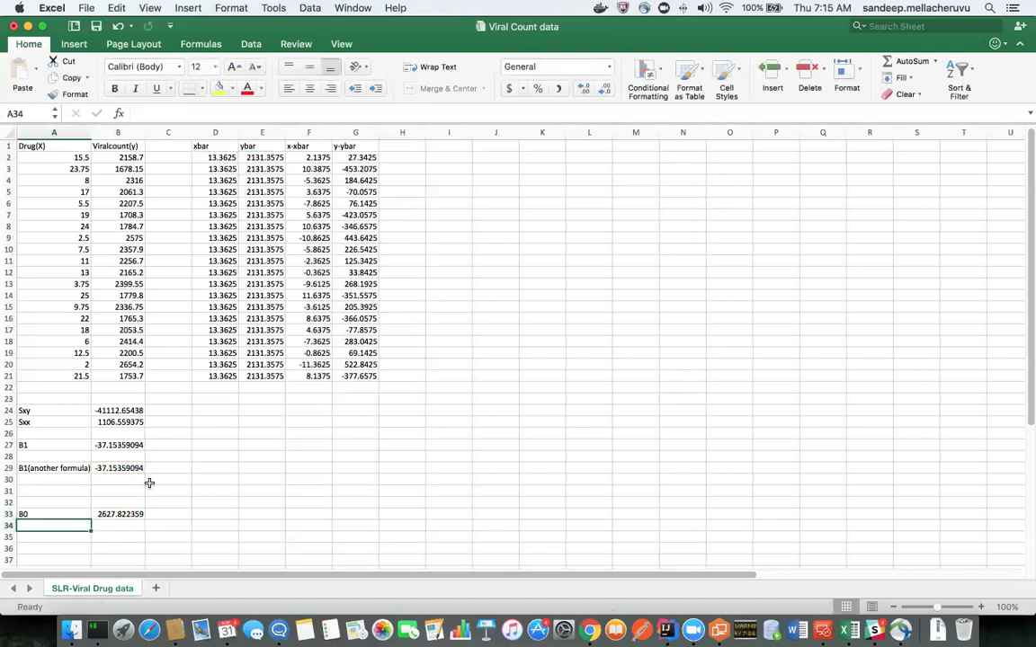
# Step: Try to paste a copy of the B0 label and formula from A33:B33 into row 30, and undo the paste
pyautogui.scroll(-3, 150, 483)
pyautogui.click(130, 465)
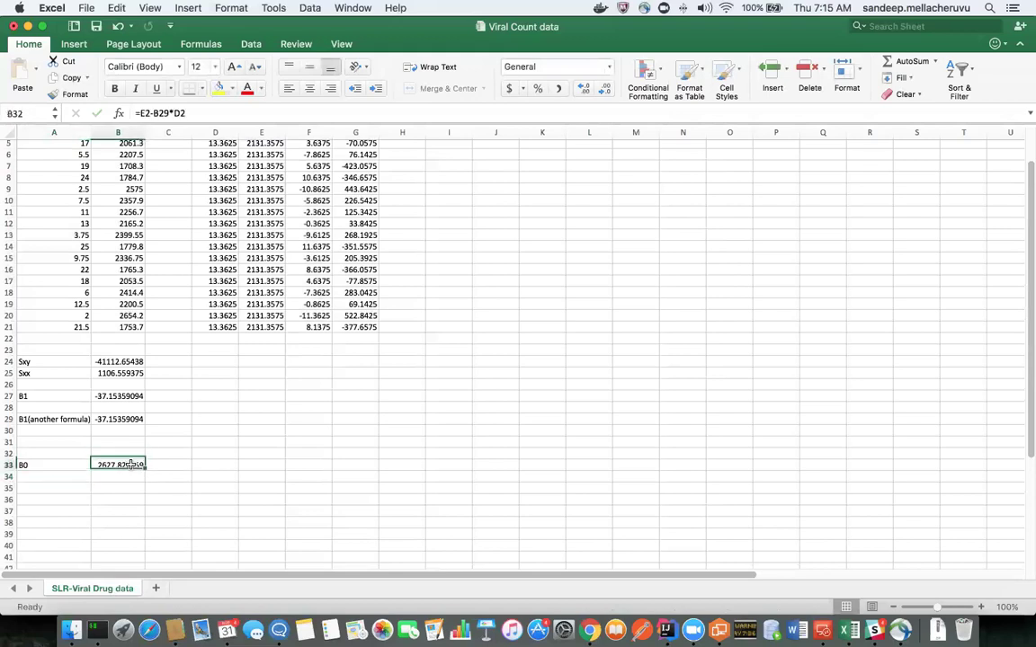
pyautogui.moveTo(85, 465); pyautogui.dragTo(111, 465)
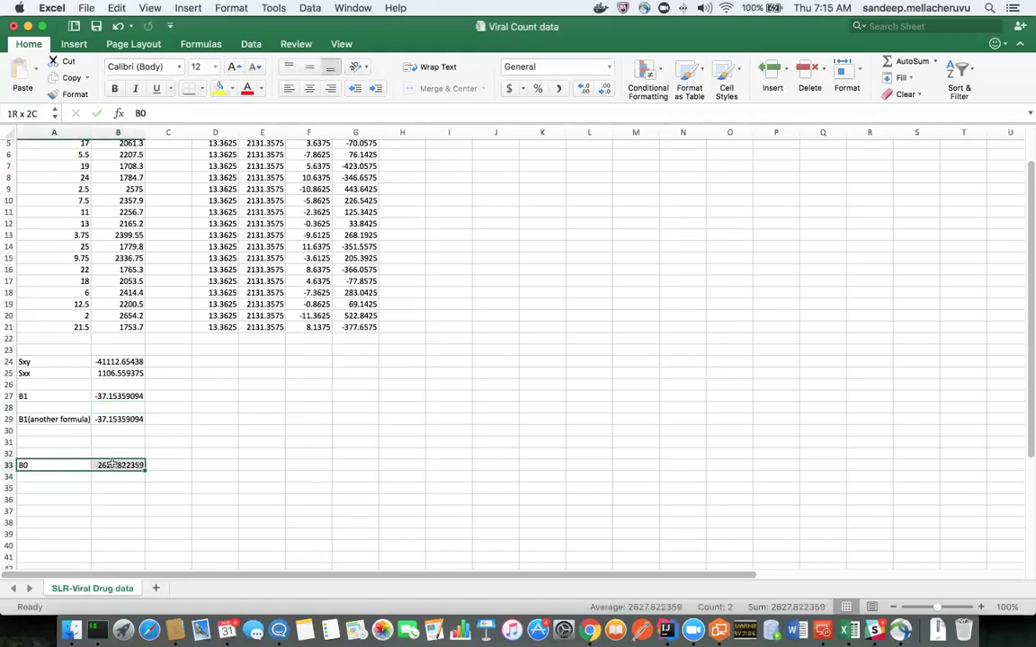
pyautogui.press('super+c')
pyautogui.click(69, 430)
pyautogui.press('super+v')
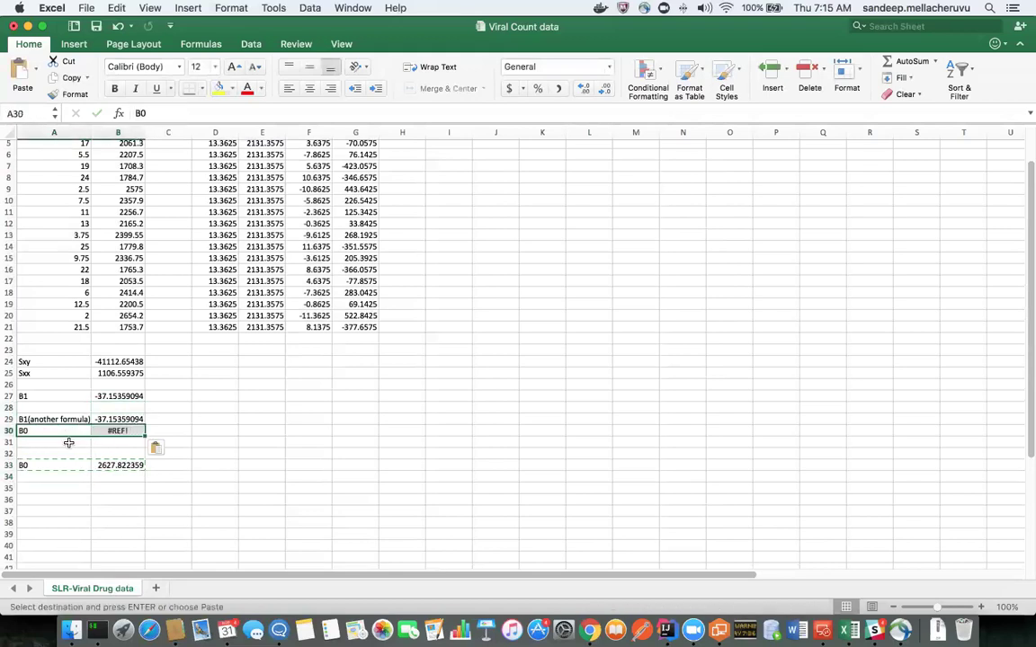
pyautogui.press('super+z')
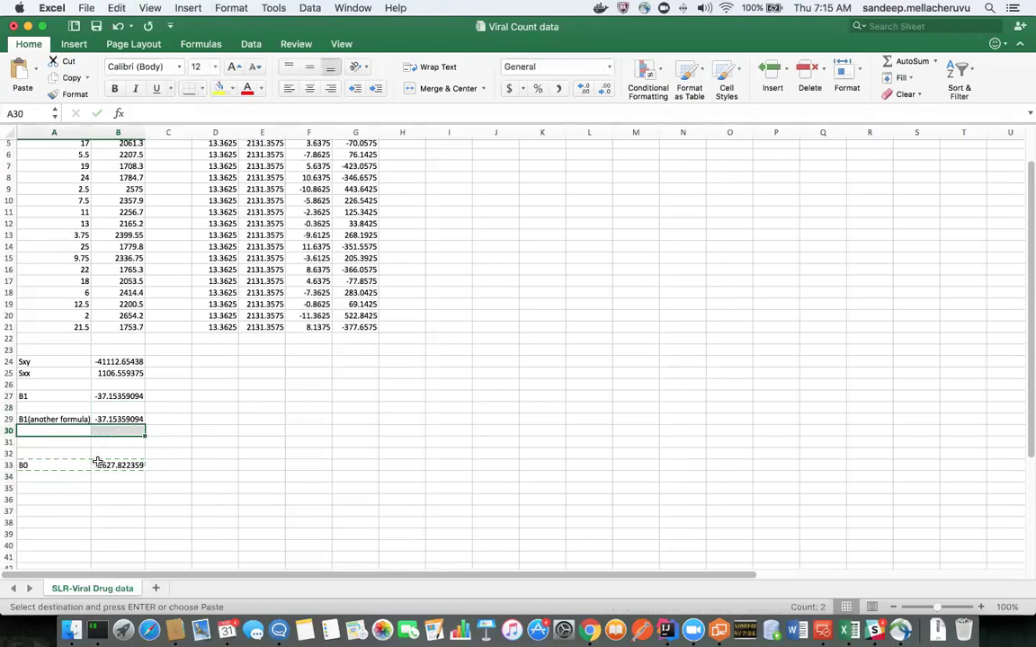
# Step: Copy the B0 label and result from A33:B33 into A30:B30 as values only
pyautogui.moveTo(66, 463); pyautogui.dragTo(116, 465)
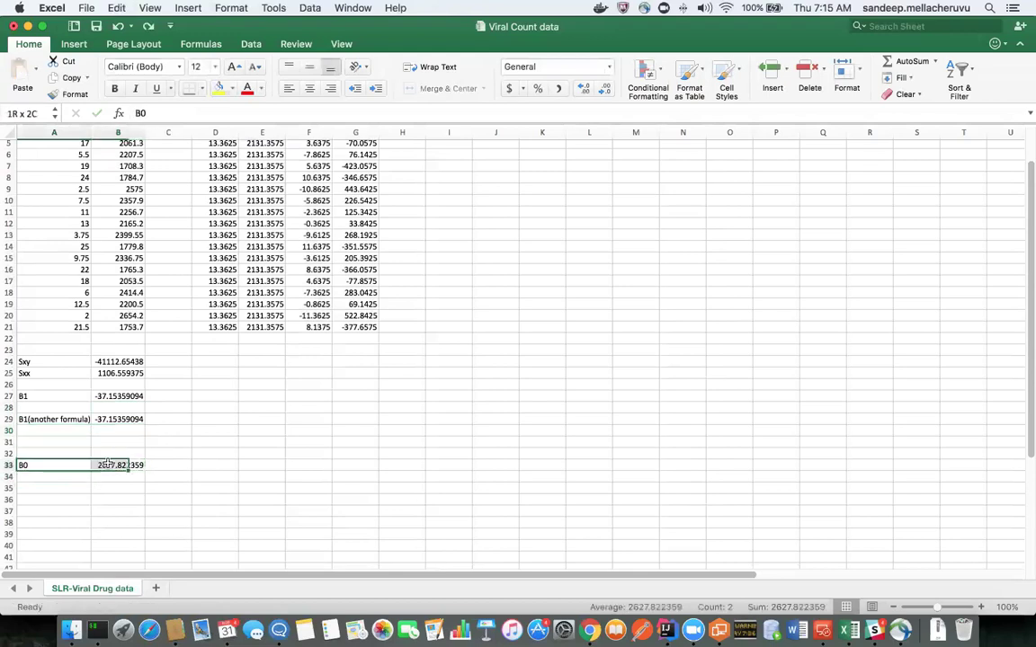
pyautogui.press('super+c')
pyautogui.click(57, 420)
pyautogui.click(54, 431)
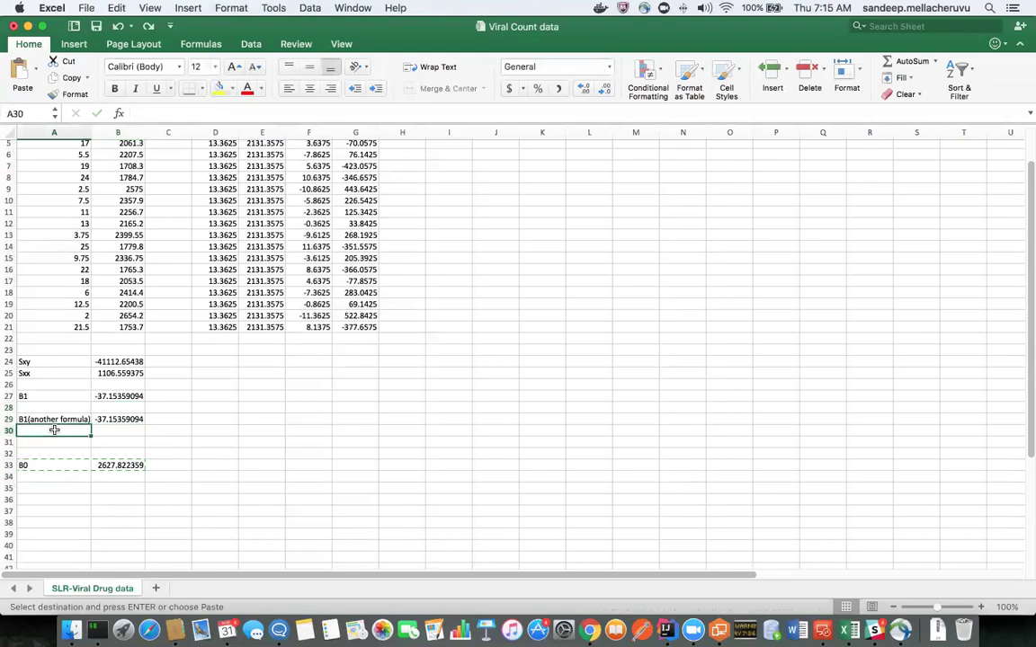
pyautogui.press('super+v')
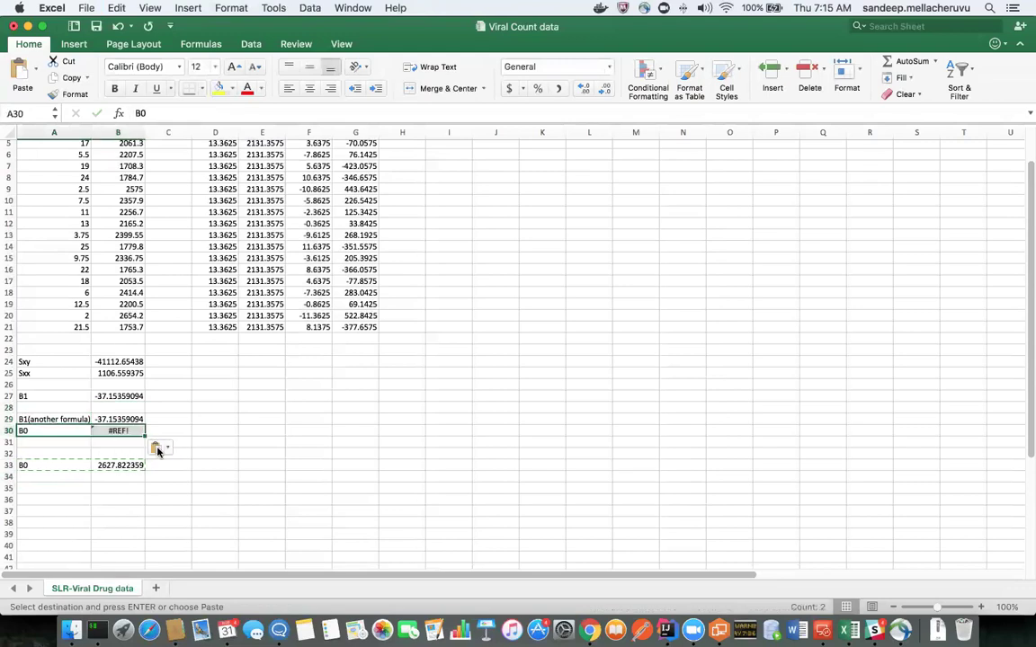
pyautogui.click(157, 448)
pyautogui.click(171, 520)
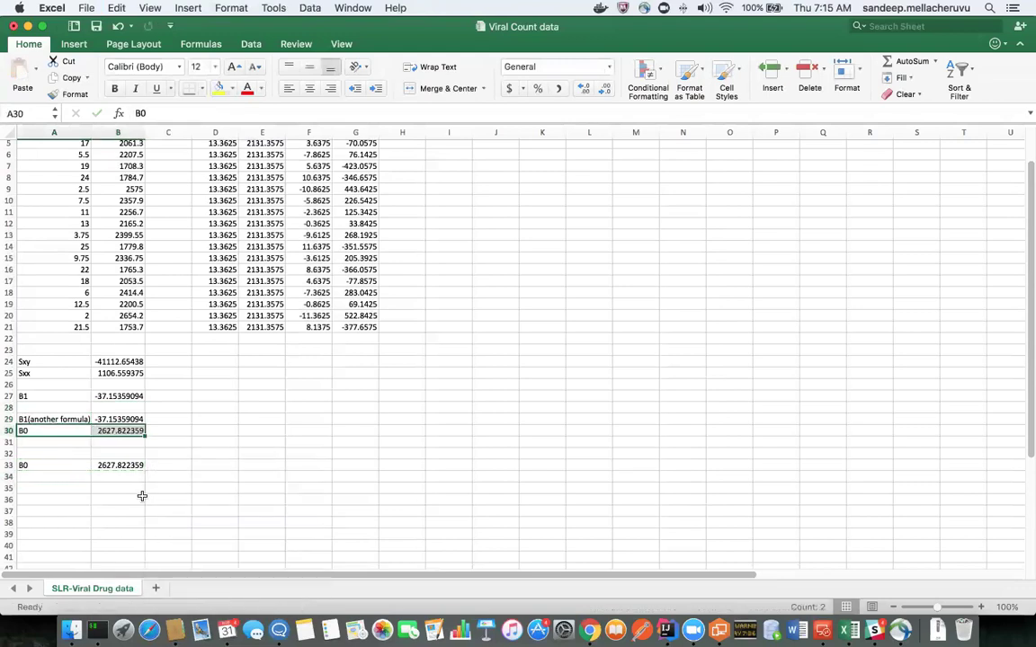
# Step: Clear the B0 entry in A33:B33, and undo both the clearing and the values-only paste in row 30
pyautogui.click(116, 465)
pyautogui.keyDown('shift'); pyautogui.click(54, 465); pyautogui.keyUp('shift')
pyautogui.press('Delete')
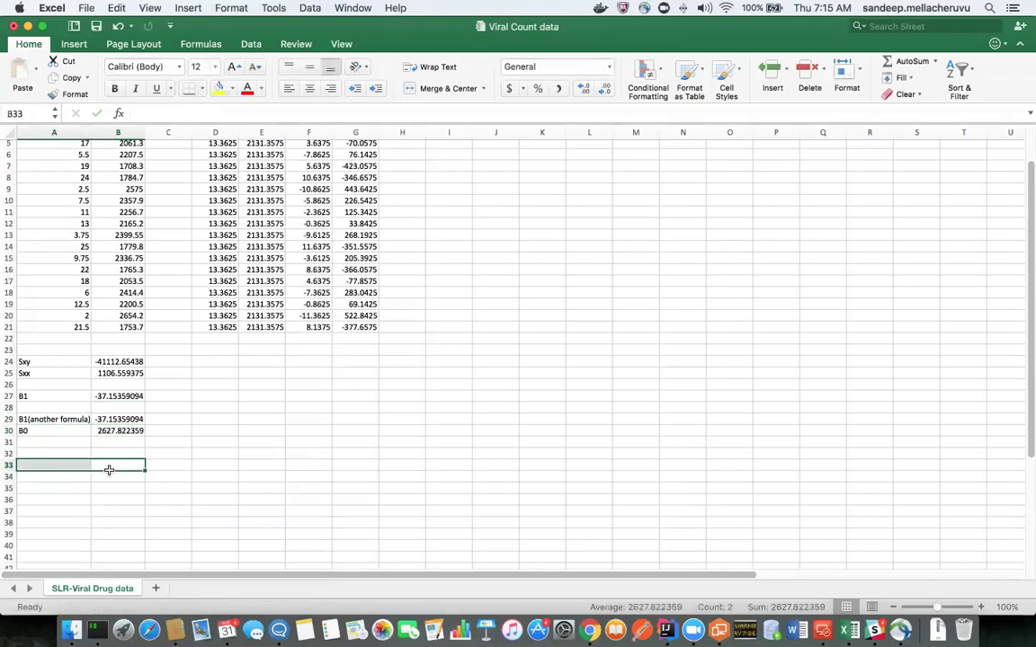
pyautogui.click(125, 419)
pyautogui.click(135, 432)
pyautogui.press('super+z')
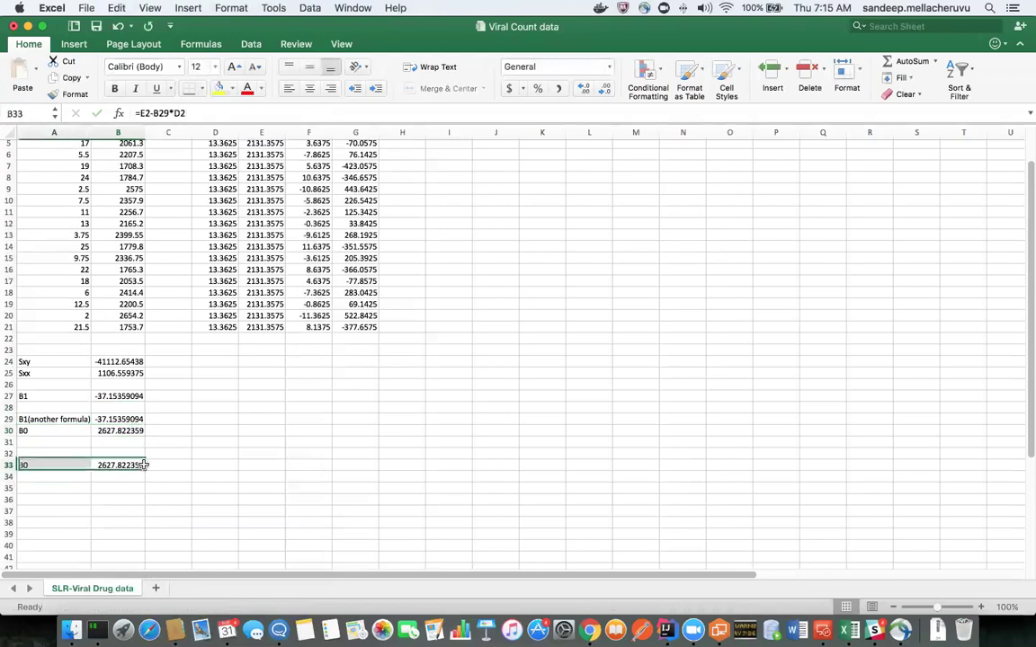
pyautogui.press('super+z')
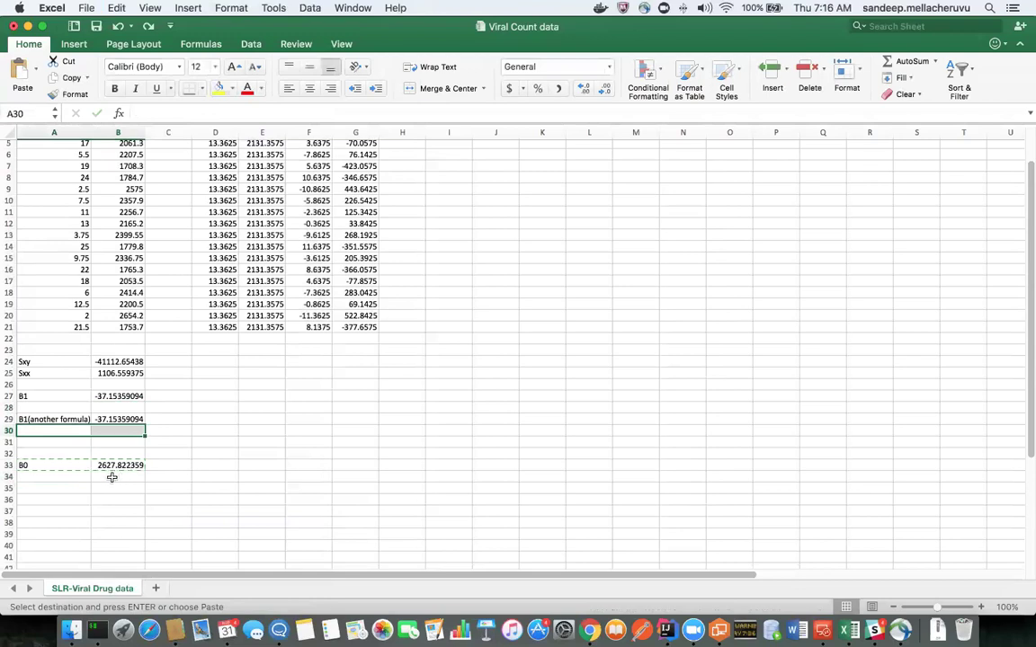
# Step: Paste a copy of the B0 label and formula from A33:B33 into A30:B30
pyautogui.click(111, 477)
pyautogui.moveTo(115, 465); pyautogui.dragTo(66, 465)
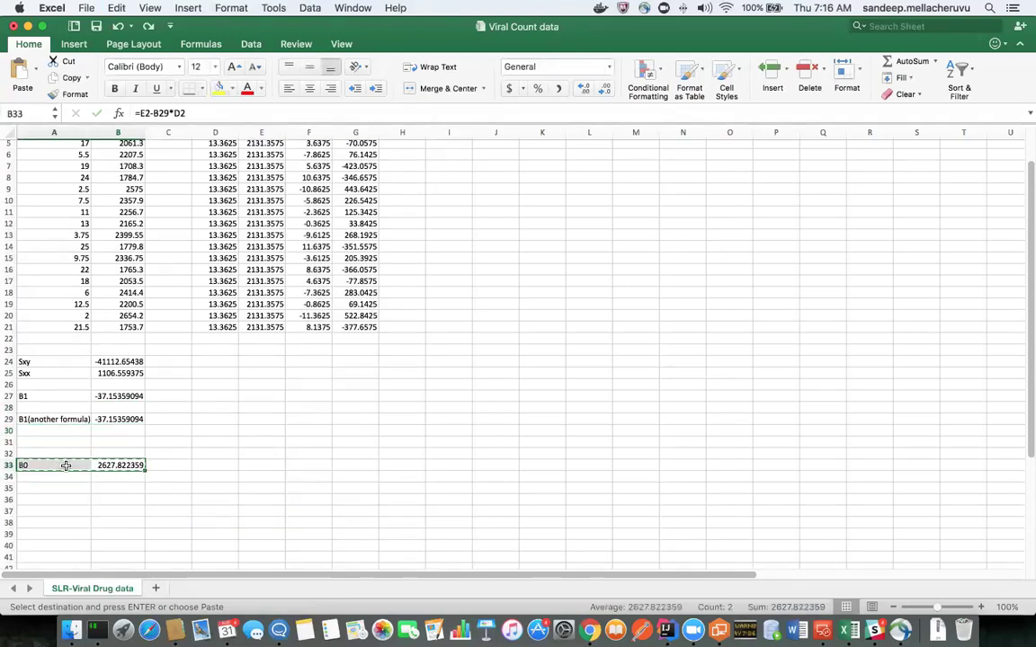
pyautogui.click(54, 419)
pyautogui.click(51, 431)
pyautogui.press('super+v')
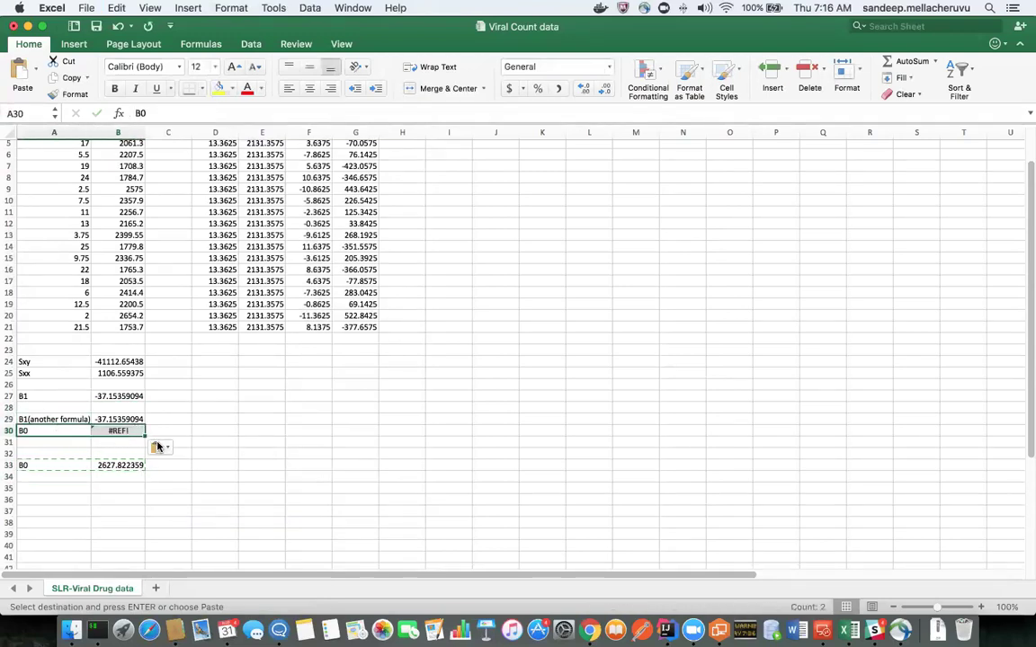
pyautogui.click(158, 447)
# Step: Replace the first broken reference in the B30 formula with E2, the ybar value
pyautogui.click(133, 432)
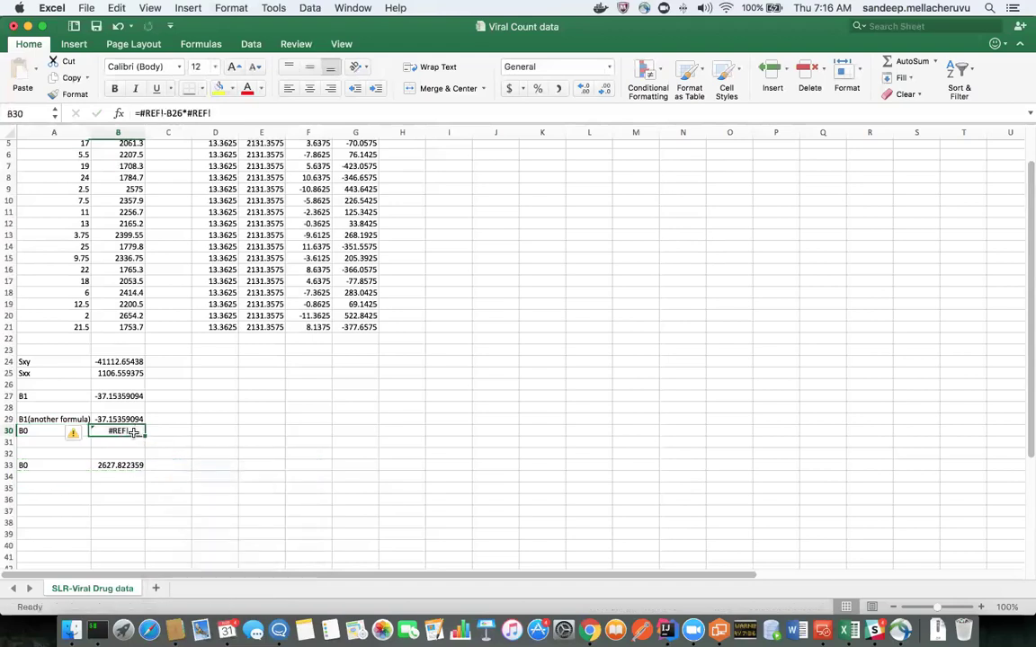
pyautogui.click(162, 113)
pyautogui.press('BackSpace')
pyautogui.press('BackSpace')
pyautogui.press('BackSpace')
pyautogui.press('BackSpace')
pyautogui.press('BackSpace')
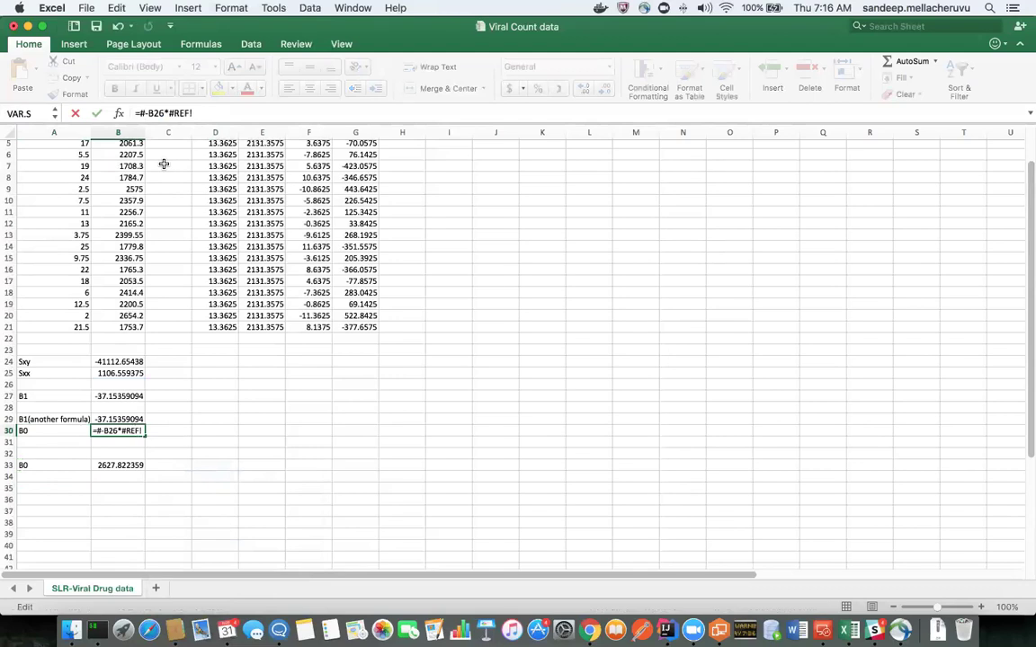
pyautogui.scroll(4, 223, 185)
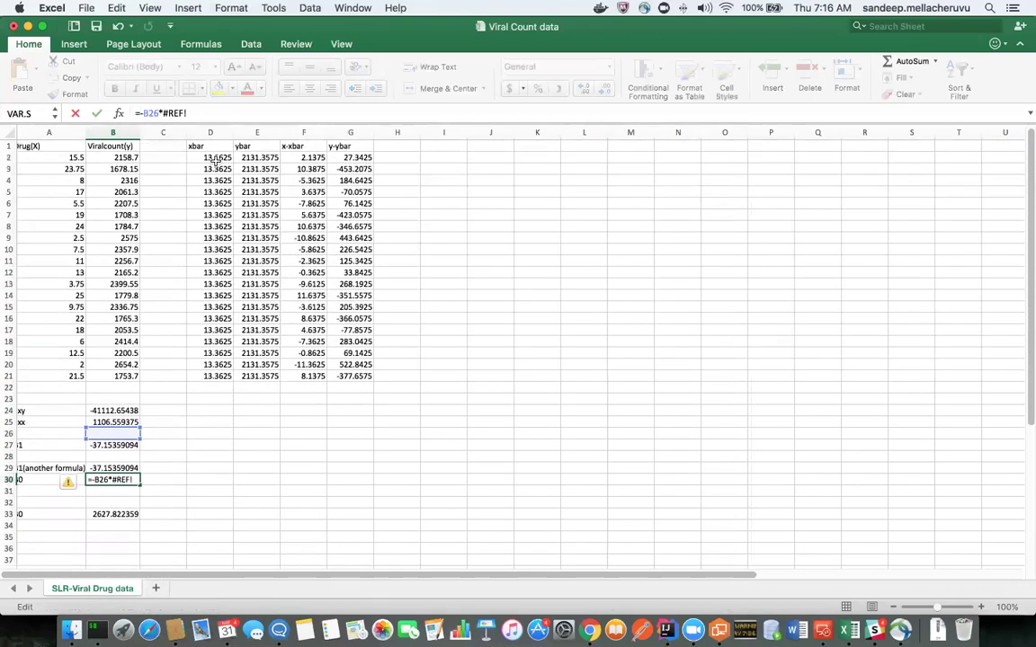
pyautogui.click(244, 159)
# Step: Replace the broken reference at the end of the B30 formula with D2, the xbar value
pyautogui.click(209, 115)
pyautogui.press('BackSpace')
pyautogui.press('BackSpace')
pyautogui.press('BackSpace')
pyautogui.press('BackSpace')
pyautogui.click(208, 158)
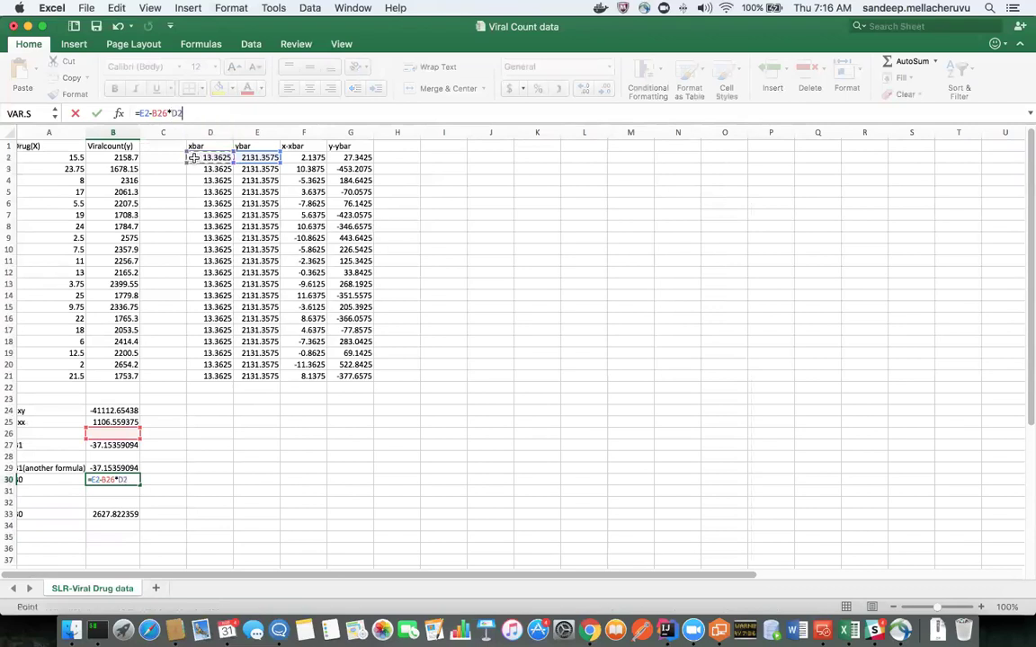
# Step: Change the slope reference in B30 to B27 and commit the intercept formula =E2-B27*D2
pyautogui.click(164, 113)
pyautogui.press('BackSpace')
pyautogui.press('BackSpace')
pyautogui.press('BackSpace')
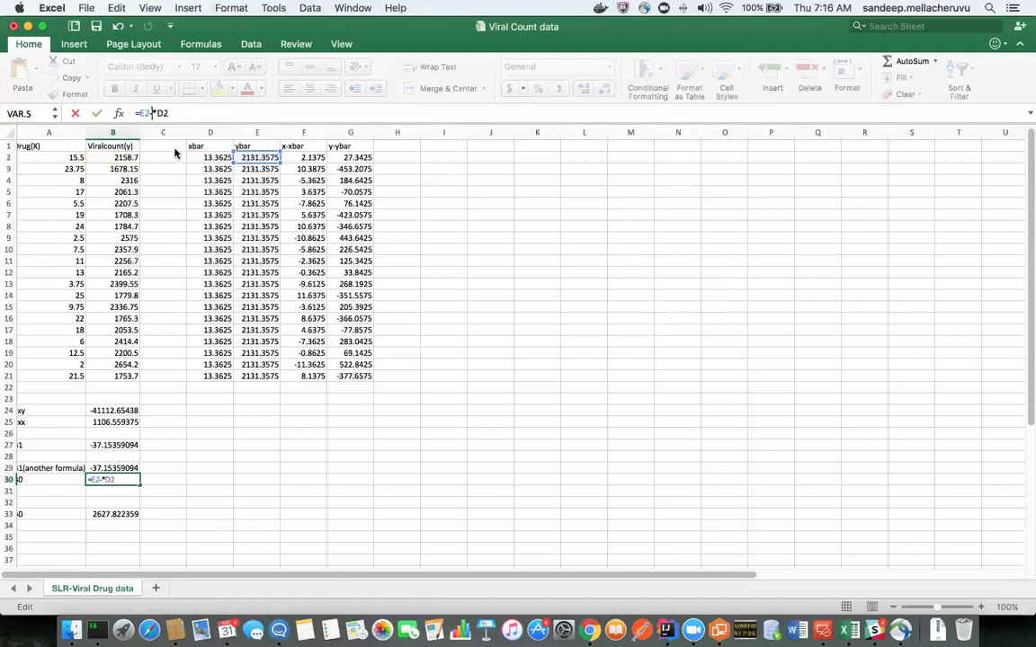
pyautogui.click(107, 444)
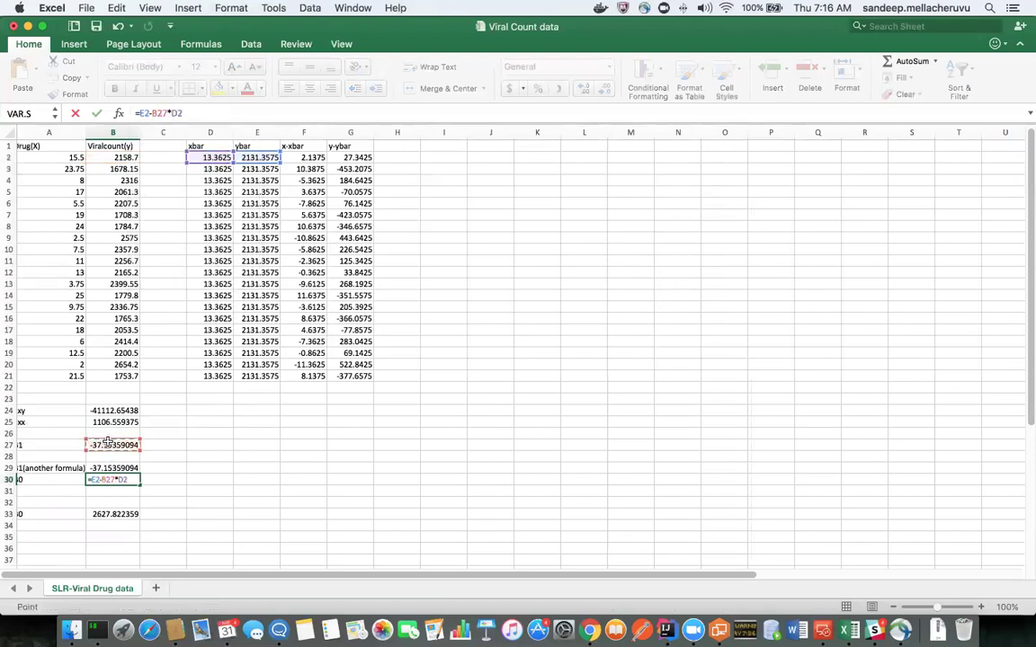
pyautogui.press('Return')
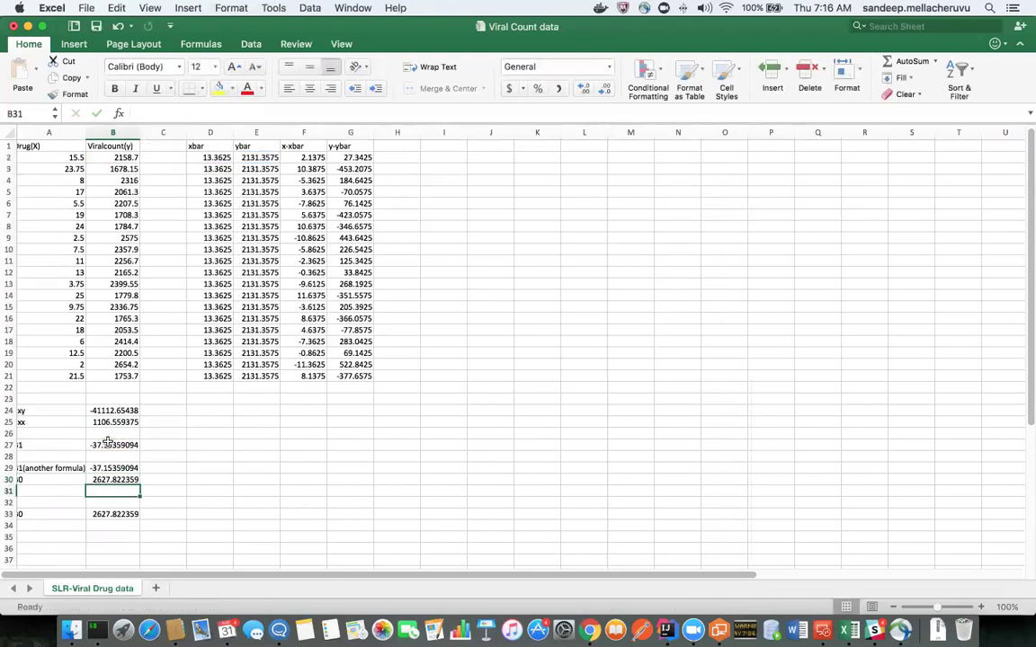
# Step: Clear the duplicate B0 label and formula from A33:B33
pyautogui.hscroll(-2, 103, 483)
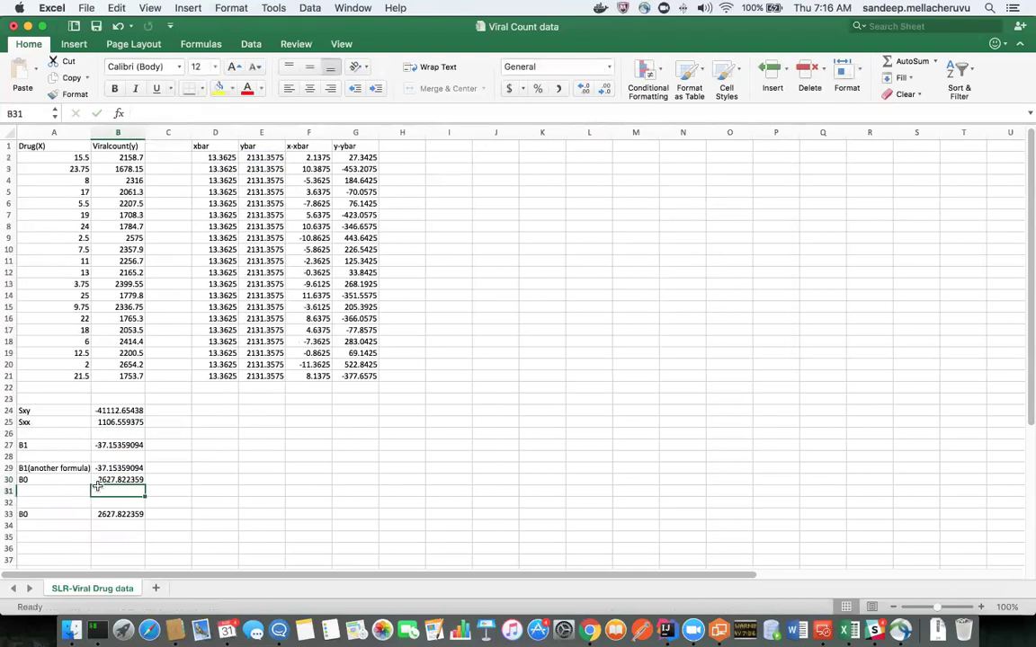
pyautogui.click(79, 502)
pyautogui.click(85, 524)
pyautogui.click(104, 514)
pyautogui.click(76, 511)
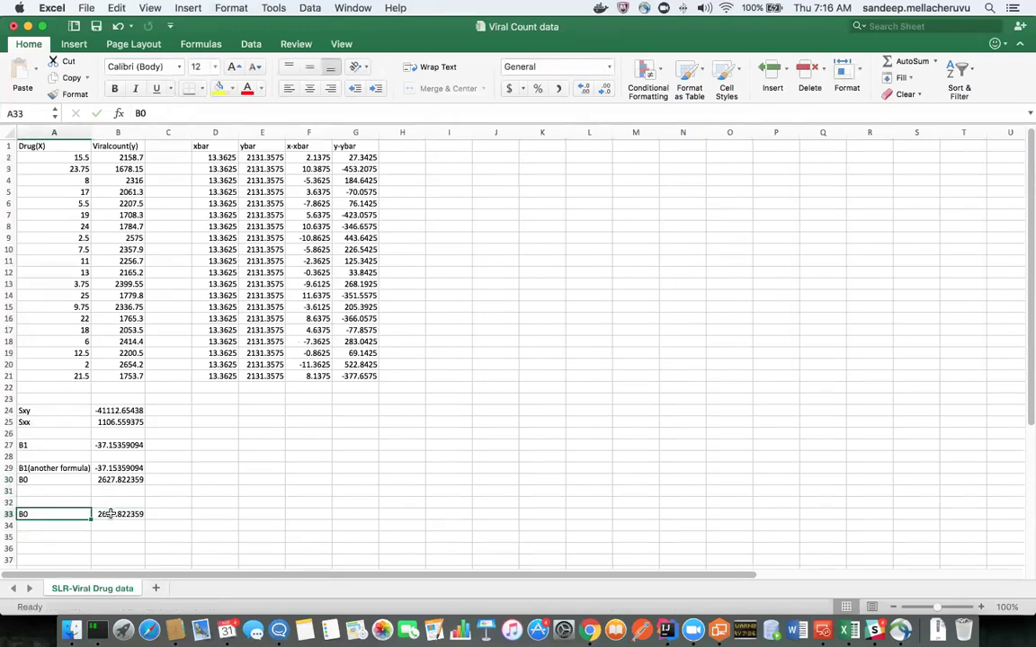
pyautogui.moveTo(77, 511); pyautogui.dragTo(117, 514)
pyautogui.press('Delete')
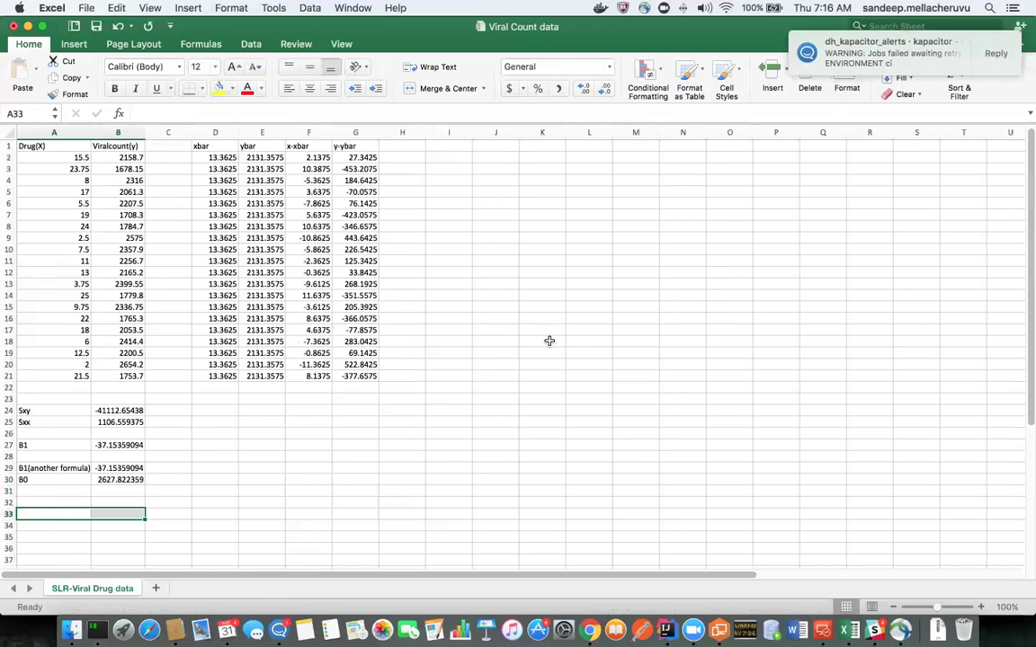
# Step: Check the B0 formula in B30 and the B1 row above it
pyautogui.click(59, 480)
pyautogui.click(120, 483)
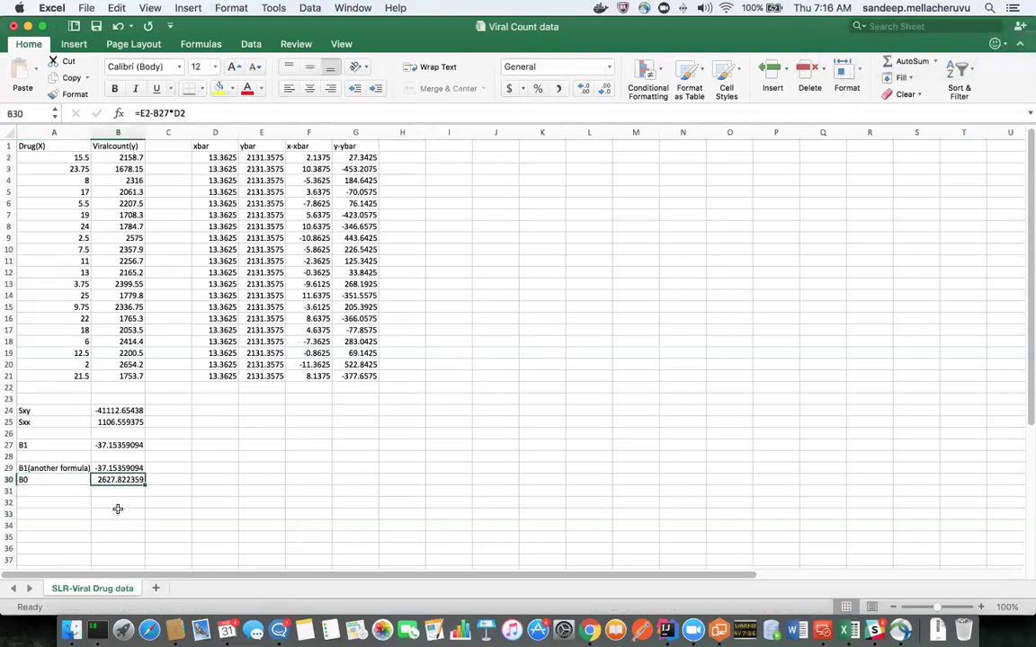
pyautogui.click(41, 469)
pyautogui.press('Right')
pyautogui.press('Right')
# Step: Switch to OneNote Online in Chrome, open the last untitled page with the regression equation, and reload the notebook
pyautogui.press('super+Tab')
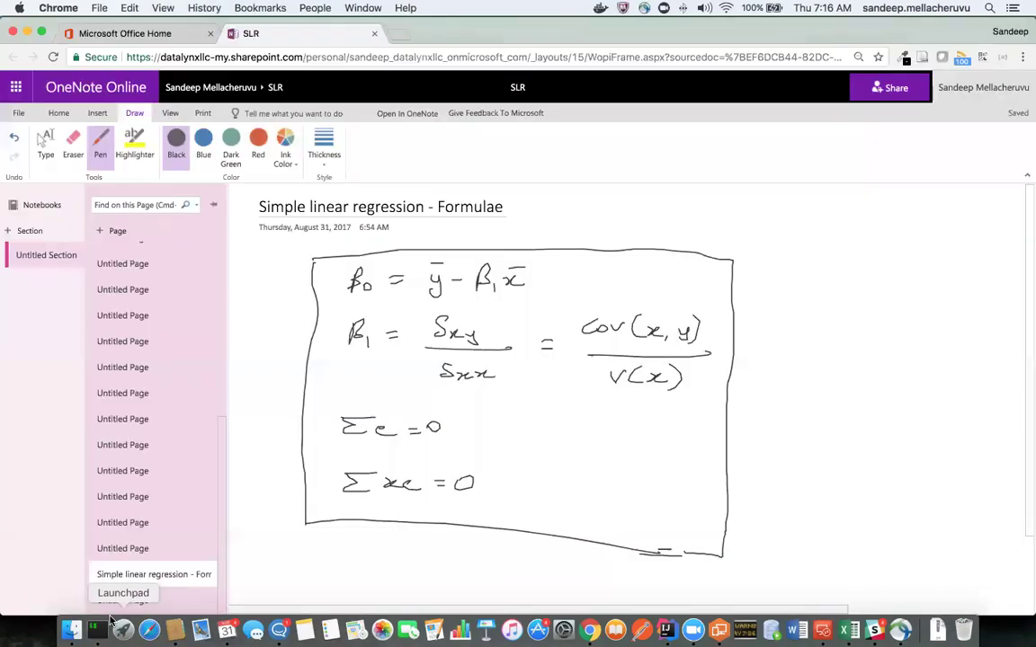
pyautogui.click(162, 599)
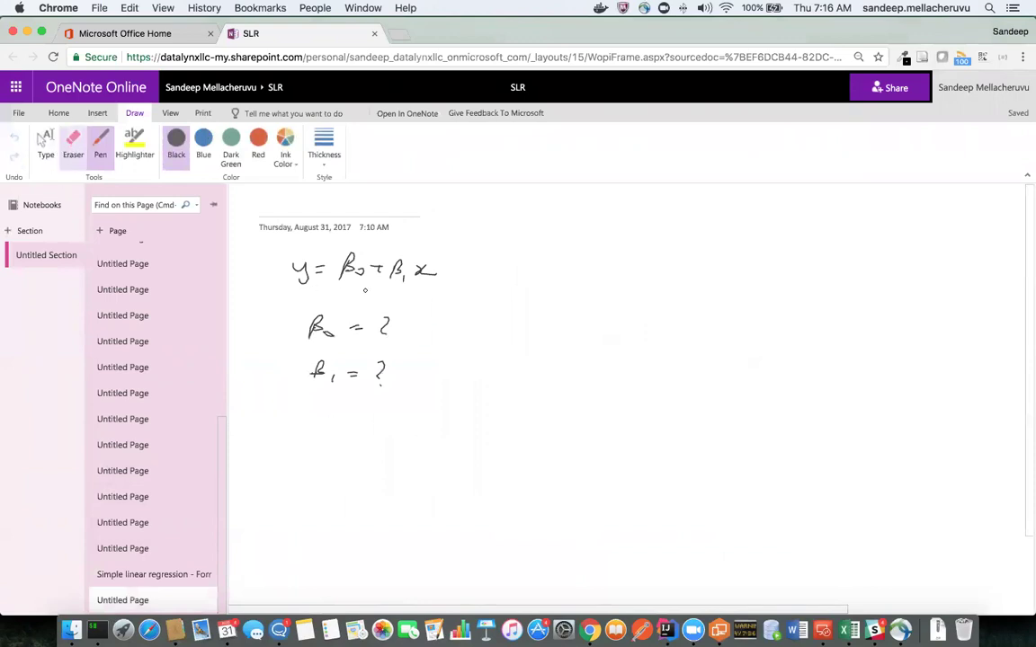
pyautogui.click(53, 56)
# Step: Switch back to Excel and review the B0 result in B30 and the B1 result in B29
pyautogui.press('super+Tab')
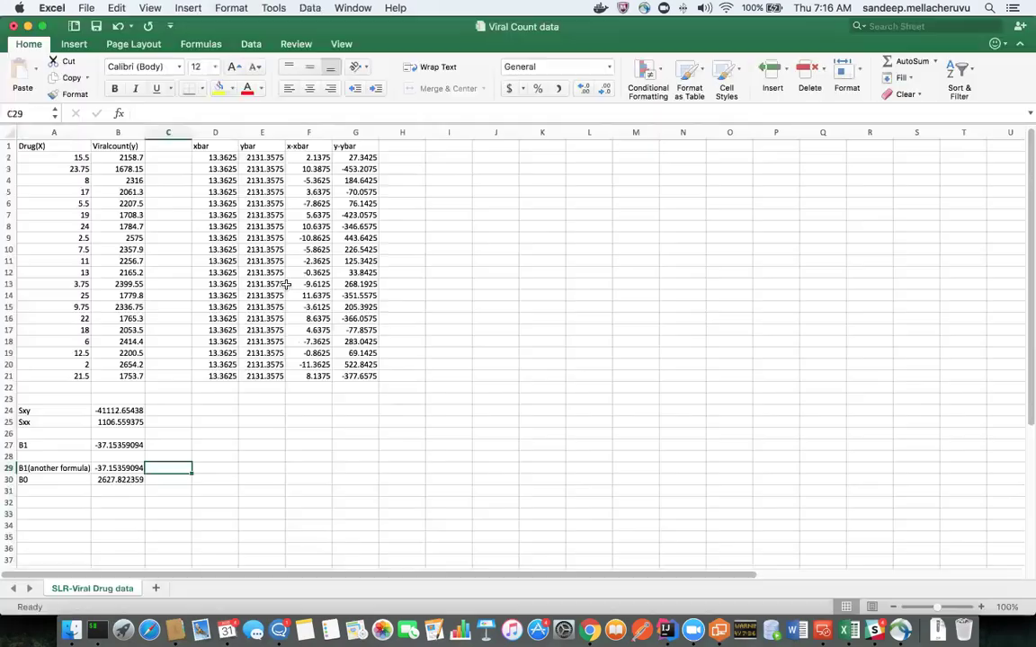
pyautogui.click(109, 481)
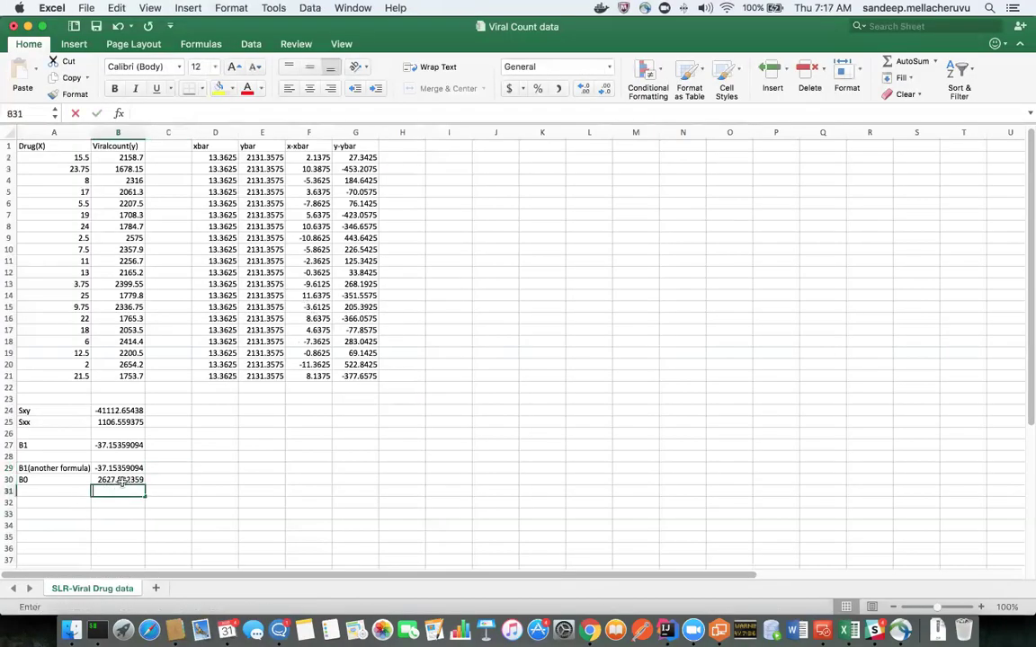
pyautogui.click(137, 480)
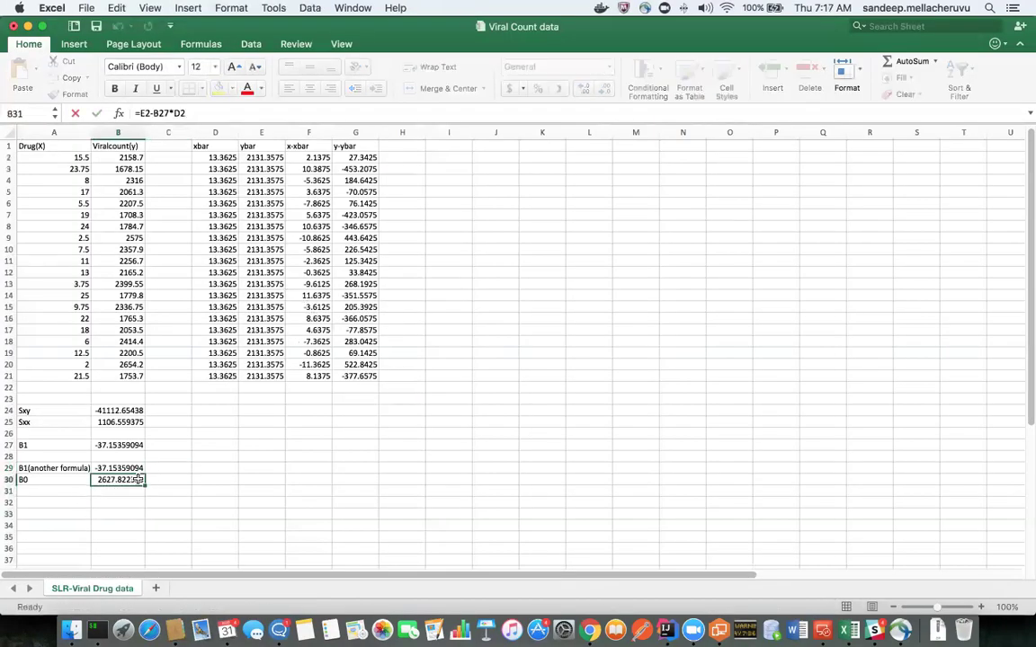
pyautogui.click(126, 468)
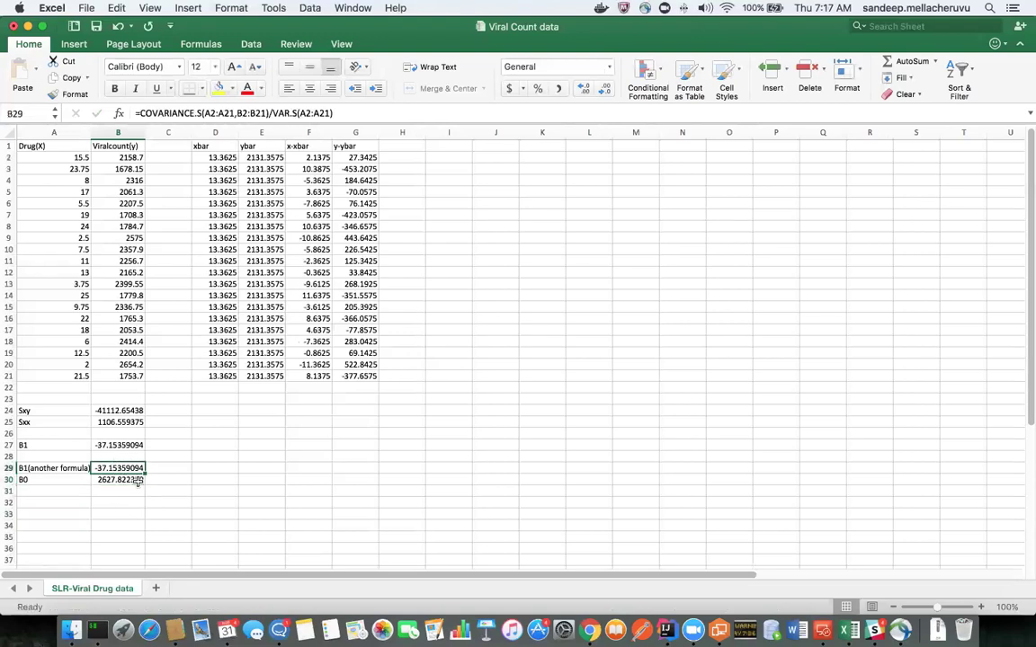
pyautogui.press('Down')
pyautogui.click(124, 465)
# Step: Return to the OneNote notebook, reload it, and open the last untitled page containing y = β0 + β1x
pyautogui.press('super+Tab')
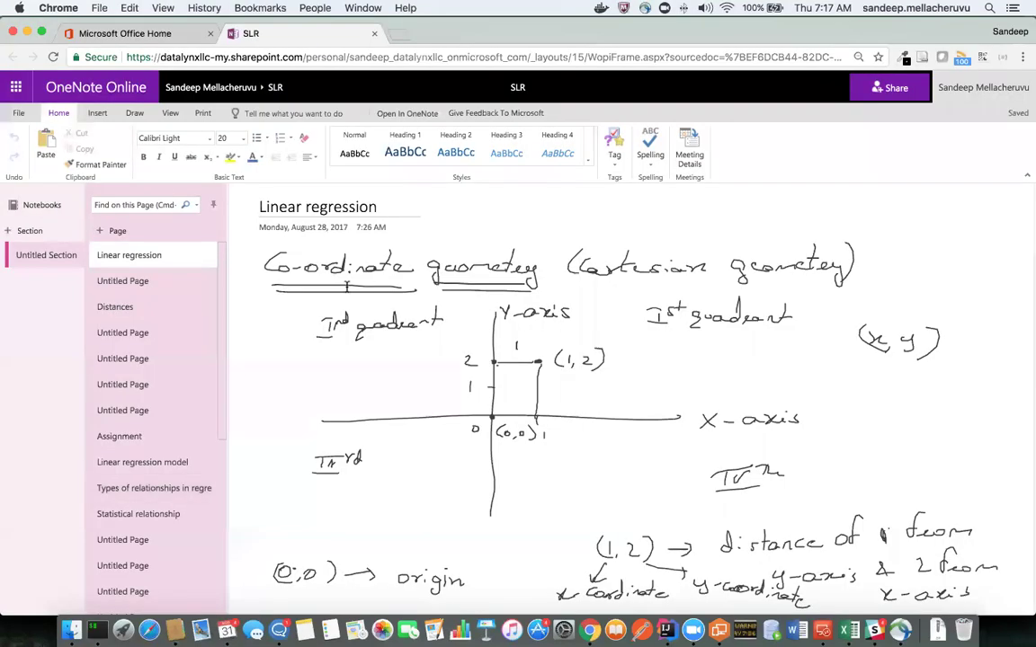
pyautogui.scroll(-5, 154, 544)
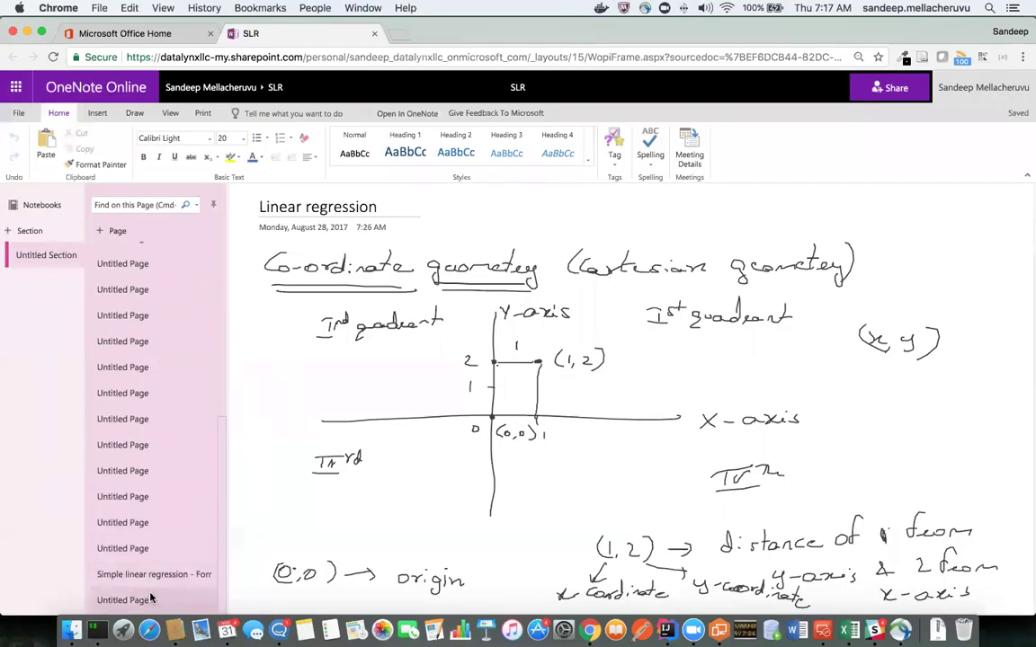
pyautogui.click(153, 600)
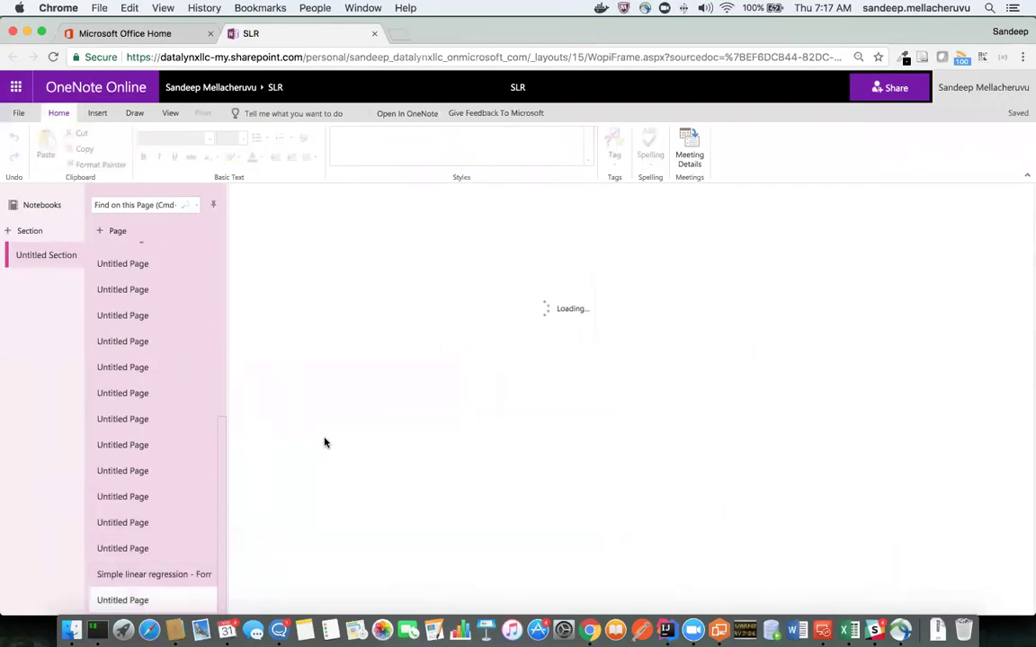
pyautogui.click(54, 57)
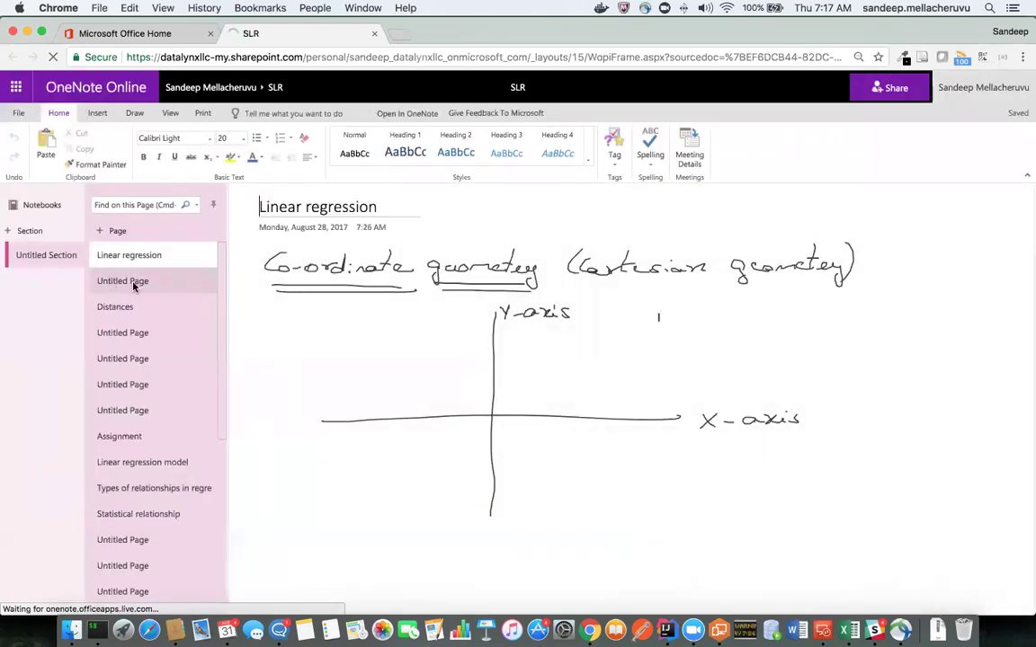
pyautogui.scroll(-5, 197, 433)
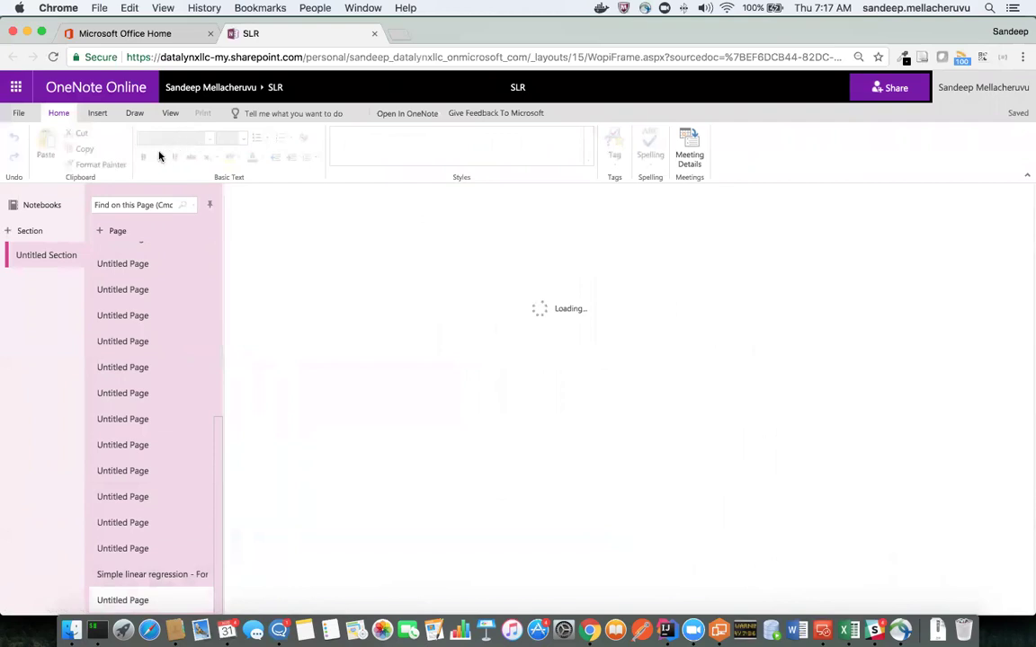
# Step: Erase the question marks after β0 = and β1 = on the notes page, and select the Pen for writing
pyautogui.click(128, 113)
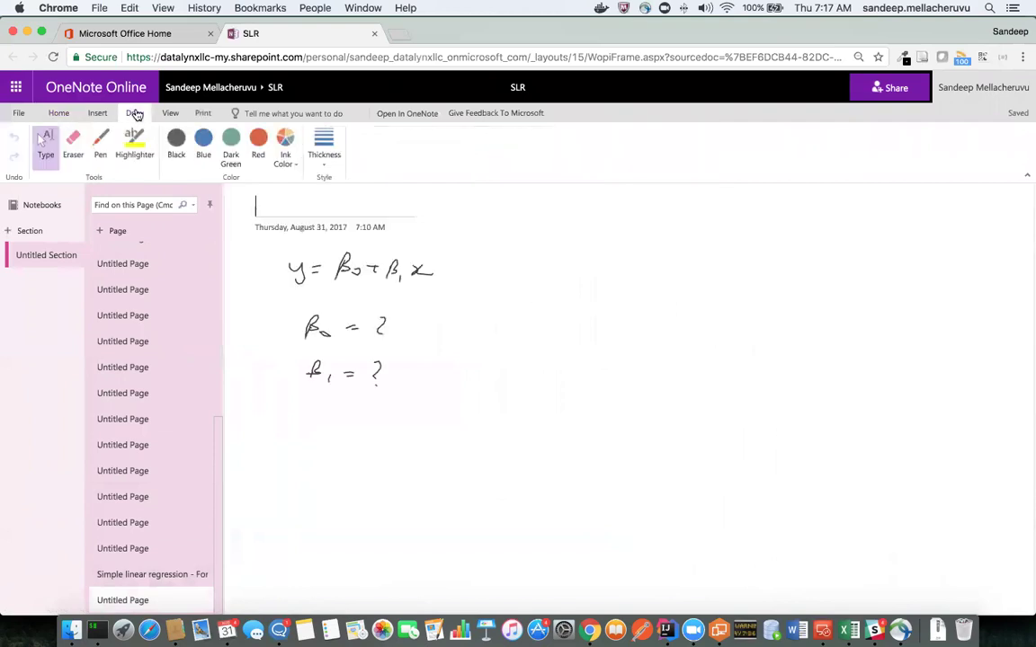
pyautogui.click(73, 142)
pyautogui.moveTo(378, 324); pyautogui.dragTo(382, 396)
pyautogui.click(99, 142)
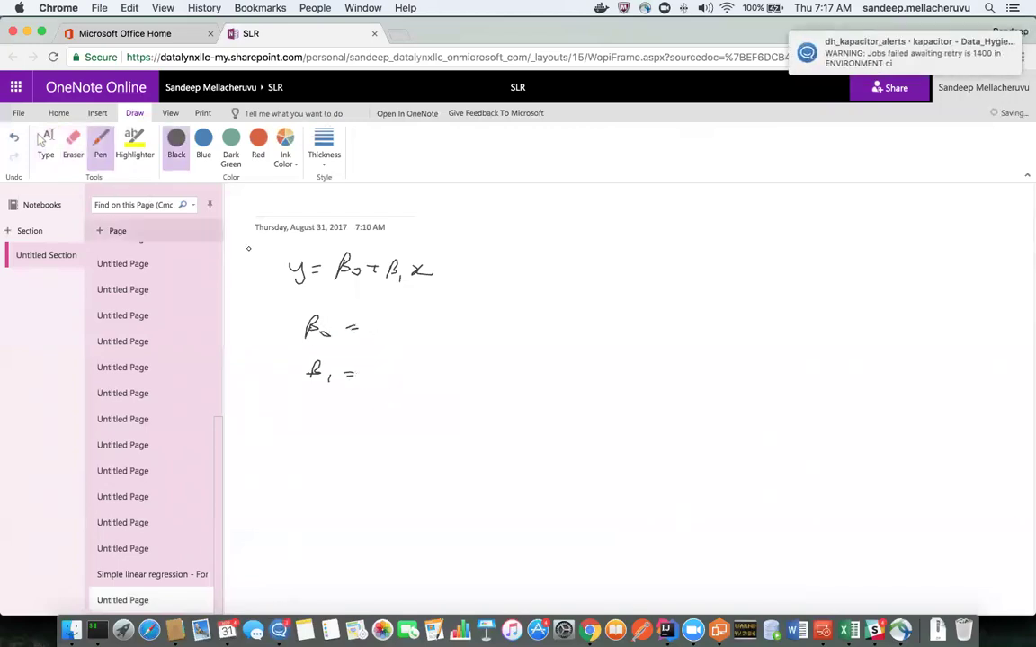
# Step: Quit the background application that has the Software Update window open
pyautogui.rightClick(279, 629)
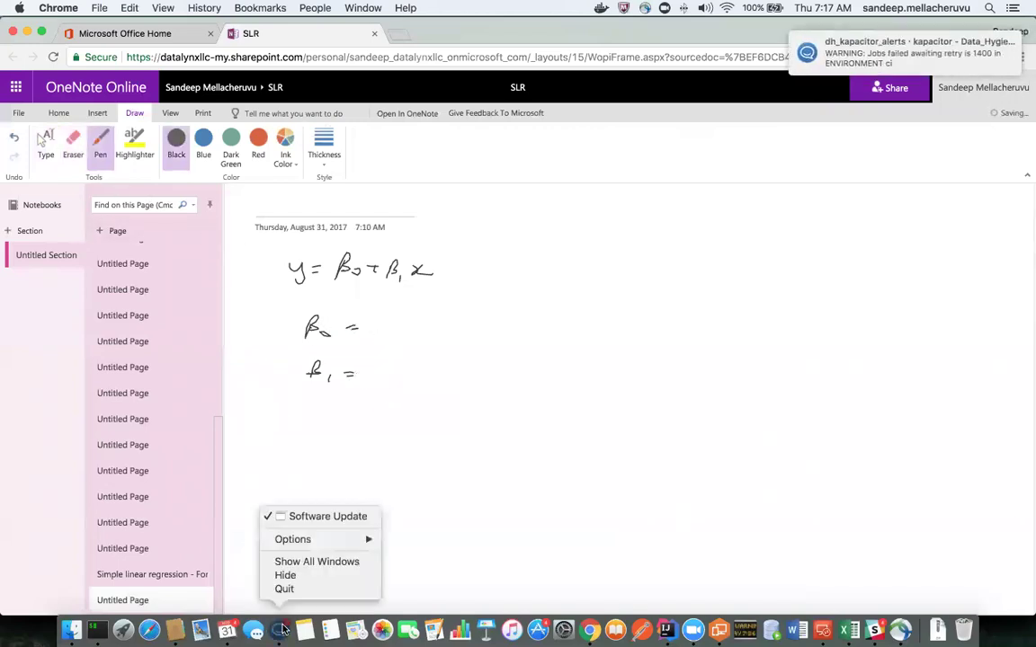
pyautogui.click(284, 590)
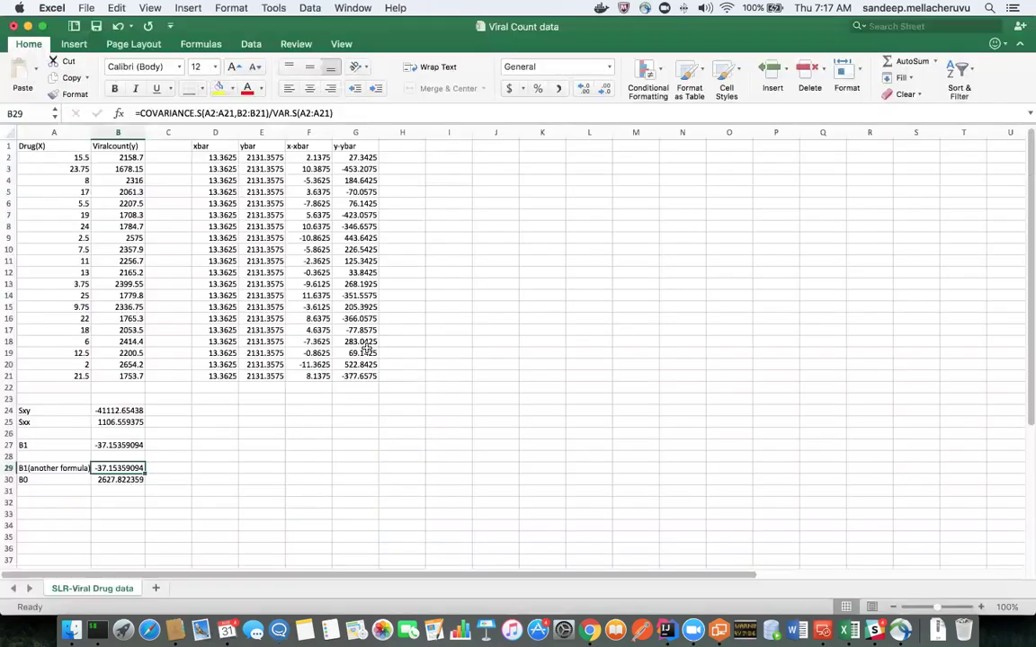
pyautogui.moveTo(384, 322); pyautogui.dragTo(402, 330)
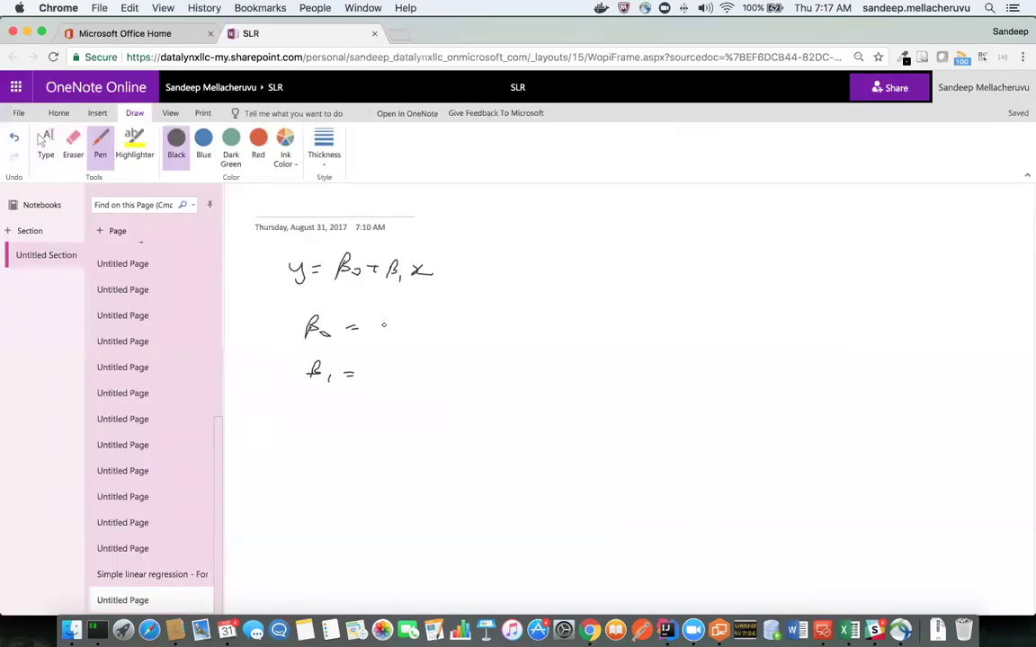
pyautogui.click(410, 324)
pyautogui.click(14, 137)
pyautogui.click(14, 136)
# Step: Choose the third-thinnest pen line and handwrite 2627.8 after β0 = on the notes page
pyautogui.click(324, 147)
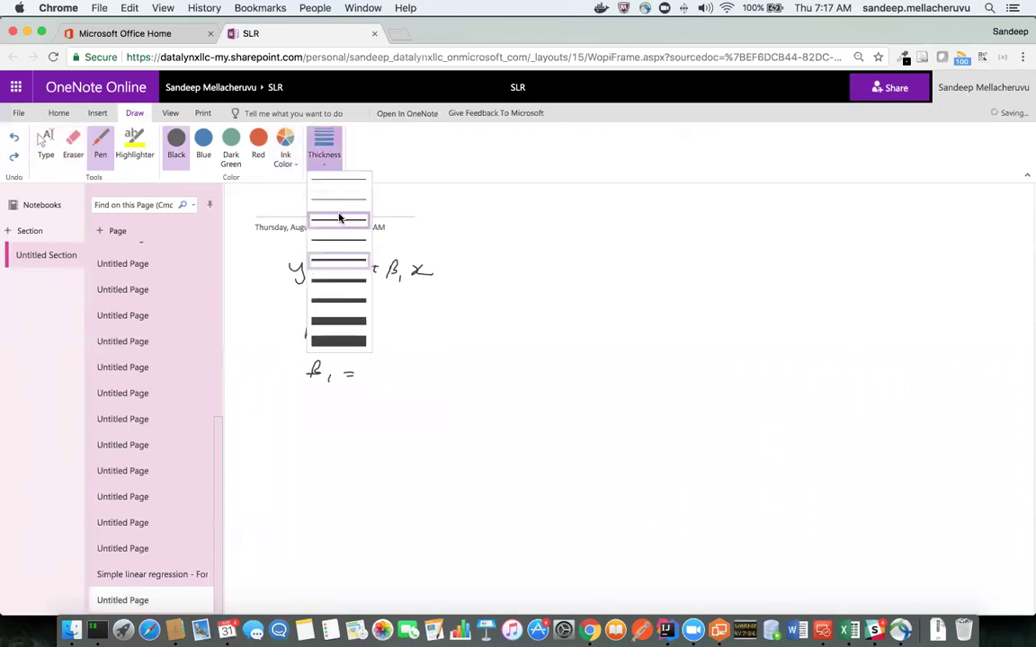
pyautogui.click(339, 220)
pyautogui.moveTo(372, 322); pyautogui.dragTo(409, 330)
pyautogui.moveTo(411, 321); pyautogui.dragTo(445, 333)
# Step: Check B1 in Excel, handwrite −37 after β1 = in the notes, and shorten the β0 value to 2627
pyautogui.press('super+Tab')
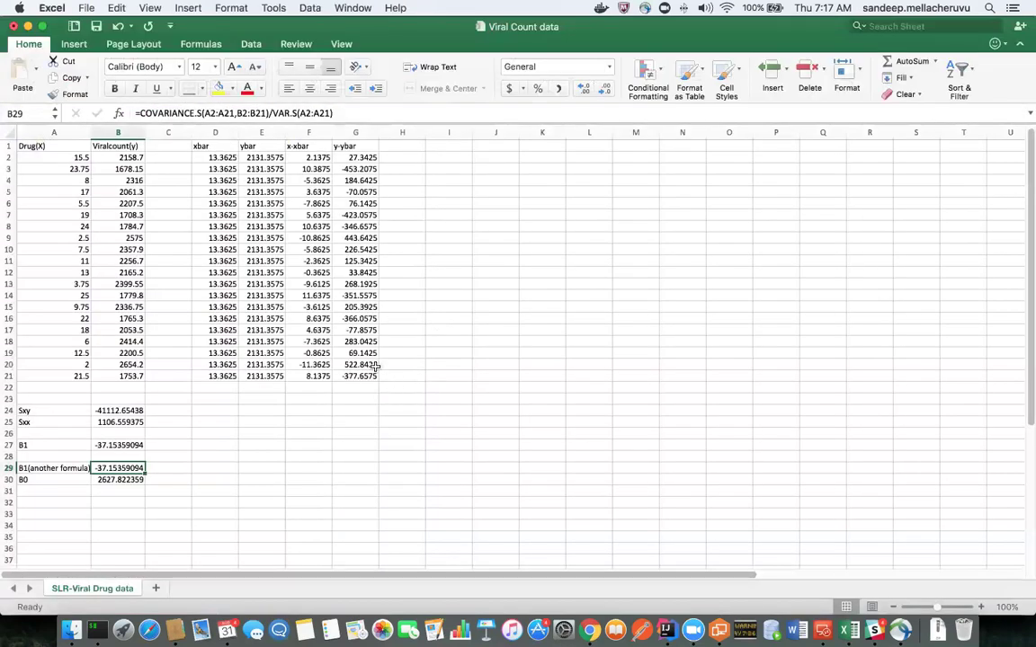
pyautogui.press('super+Tab')
pyautogui.moveTo(374, 371); pyautogui.dragTo(414, 381)
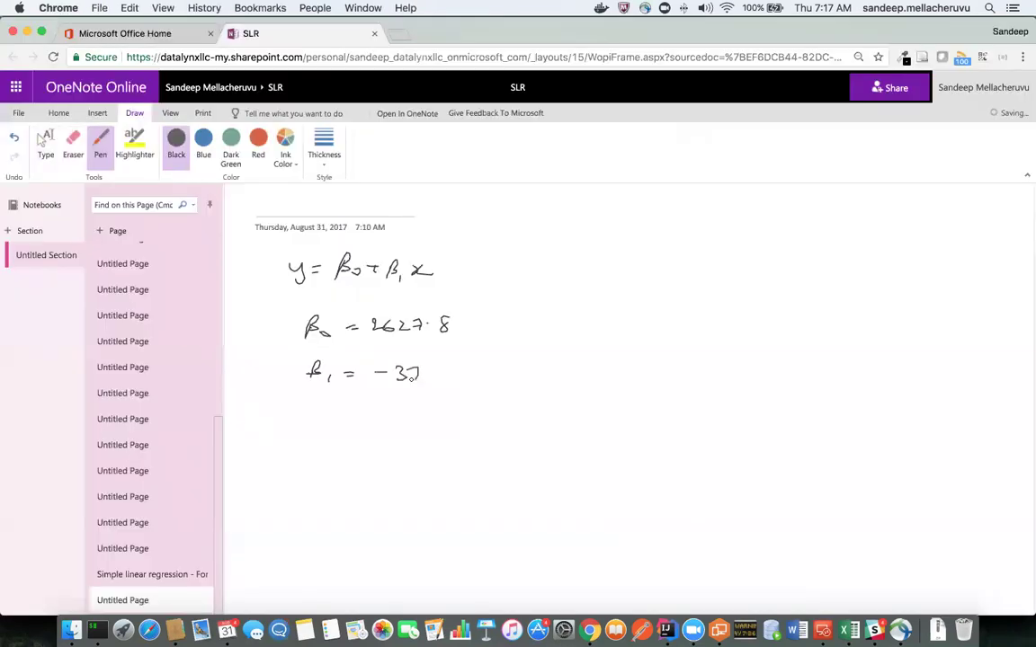
pyautogui.click(70, 165)
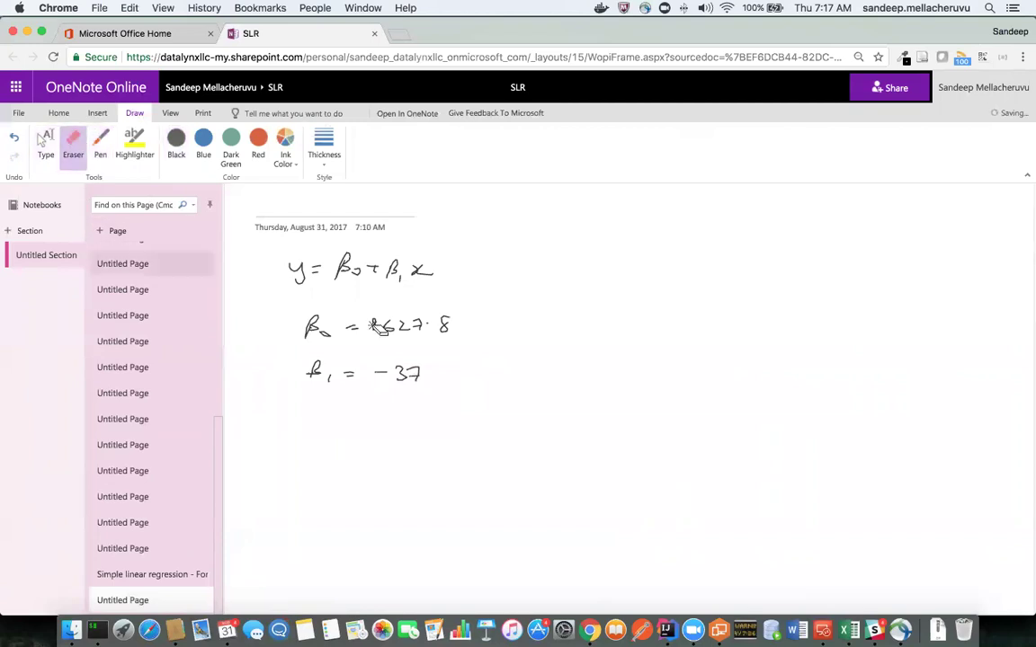
pyautogui.moveTo(445, 322); pyautogui.dragTo(428, 326)
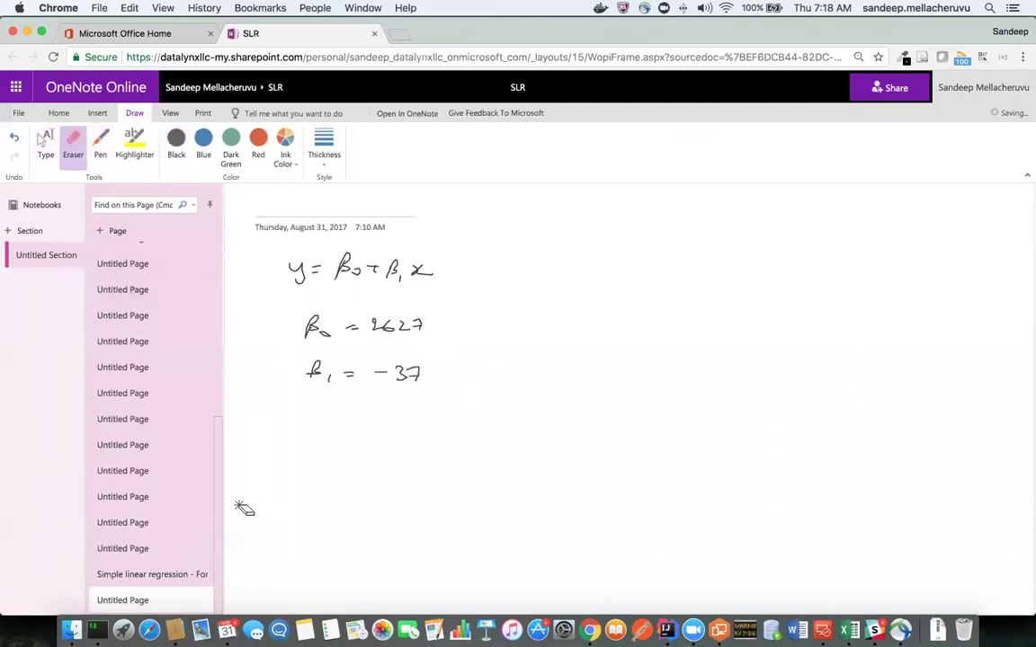
# Step: Handwrite the fitted equation y = 2627 − 37·β1 below the two coefficients
pyautogui.click(100, 144)
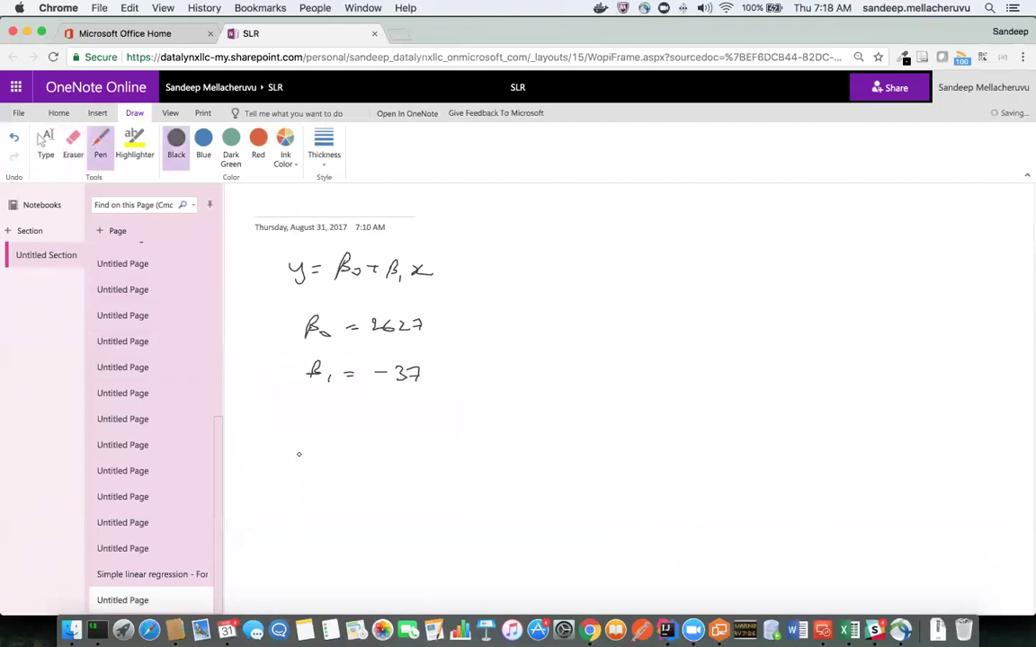
pyautogui.moveTo(296, 432)
pyautogui.mouseDown()
pyautogui.moveTo(308, 458)
pyautogui.moveTo(338, 439)
pyautogui.mouseUp()
pyautogui.moveTo(321, 447); pyautogui.dragTo(338, 447)
pyautogui.moveTo(357, 437); pyautogui.dragTo(368, 453)
pyautogui.moveTo(383, 433)
pyautogui.mouseDown()
pyautogui.moveTo(380, 442)
pyautogui.moveTo(401, 451)
pyautogui.mouseUp()
pyautogui.moveTo(405, 437)
pyautogui.mouseDown()
pyautogui.moveTo(411, 452)
pyautogui.moveTo(442, 442)
pyautogui.mouseUp()
pyautogui.moveTo(450, 436)
pyautogui.mouseDown()
pyautogui.moveTo(450, 452)
pyautogui.moveTo(518, 455)
pyautogui.mouseUp()
# Step: Check the Excel data, and sketch x and y axes with scatter points beside the handwritten equations in OneNote
pyautogui.press('super+Tab')
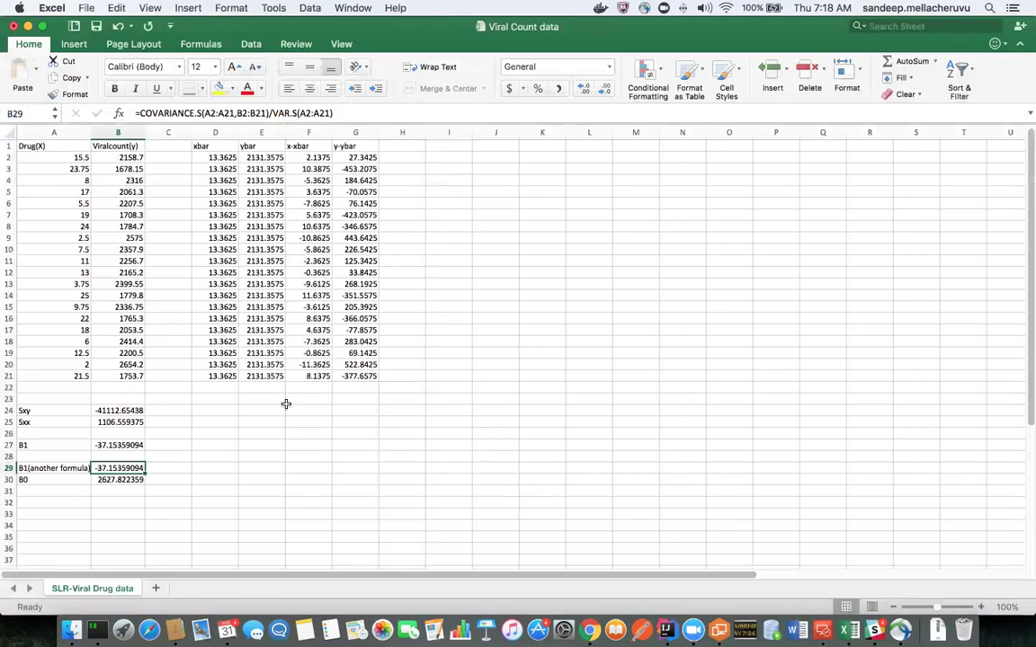
pyautogui.press('super+Tab')
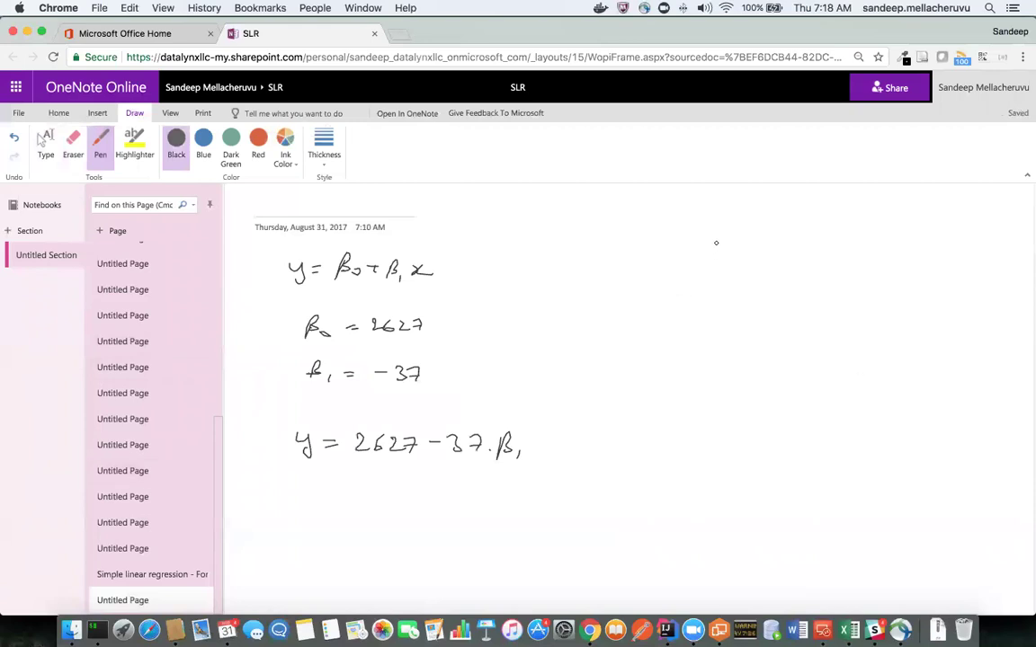
pyautogui.moveTo(716, 217); pyautogui.dragTo(724, 324)
pyautogui.moveTo(661, 311); pyautogui.dragTo(960, 312)
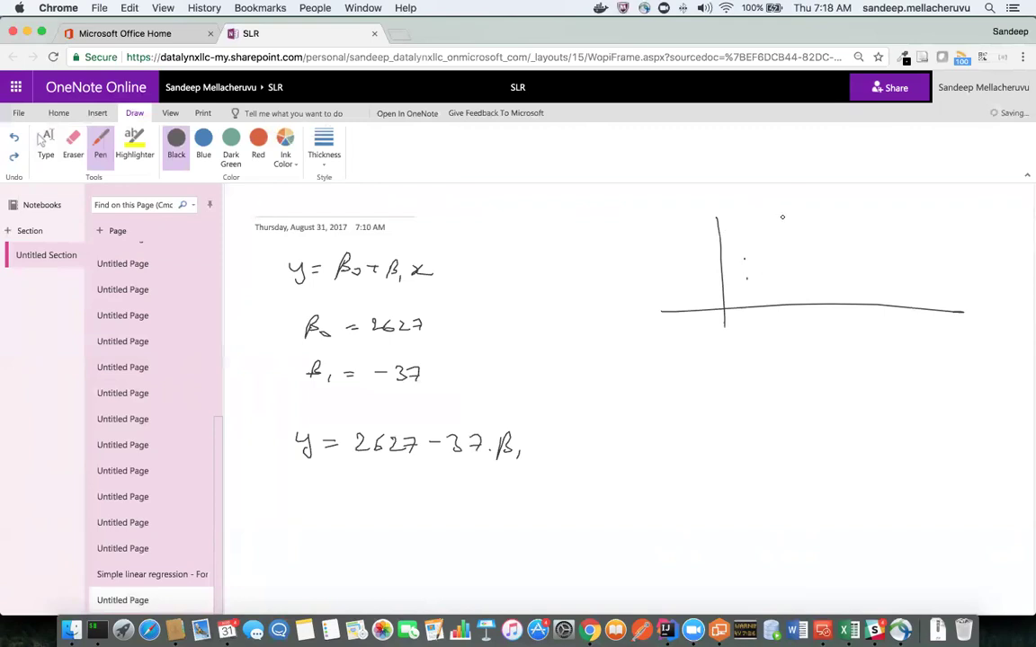
pyautogui.click(744, 218)
pyautogui.click(756, 227)
pyautogui.click(767, 222)
# Step: Reopen the last untitled page and erase β1 from the end of the fitted equation
pyautogui.click(72, 149)
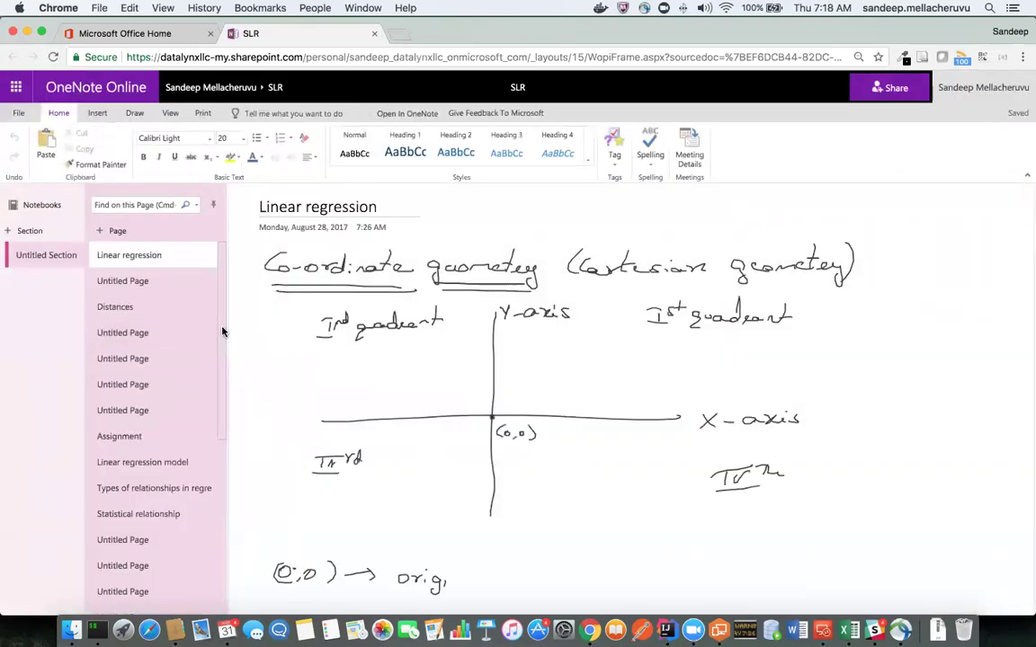
pyautogui.scroll(-8, 199, 359)
pyautogui.click(152, 604)
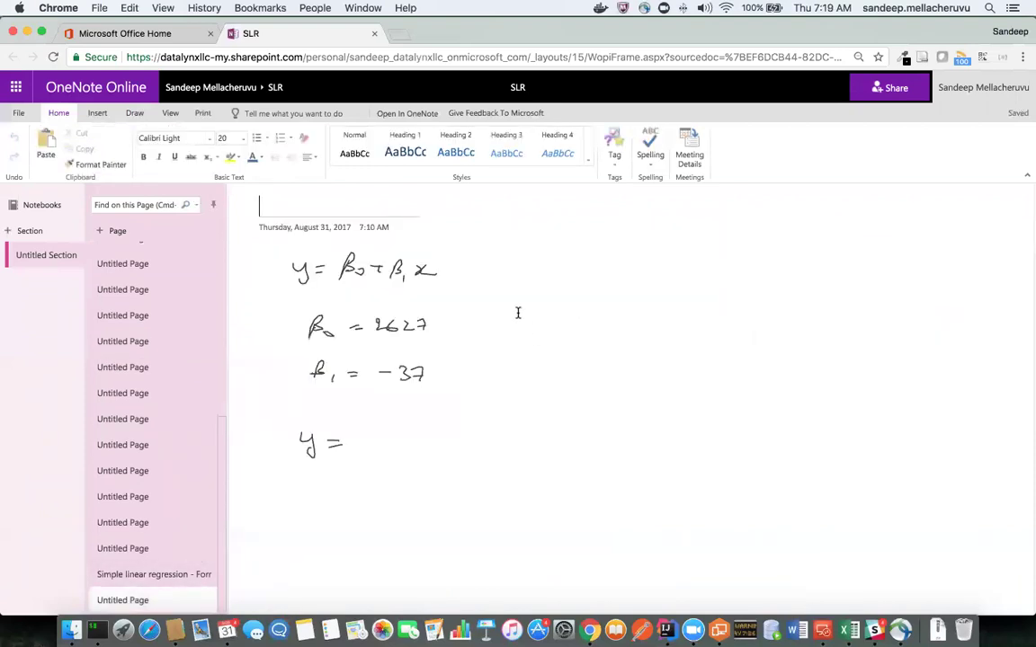
pyautogui.click(97, 113)
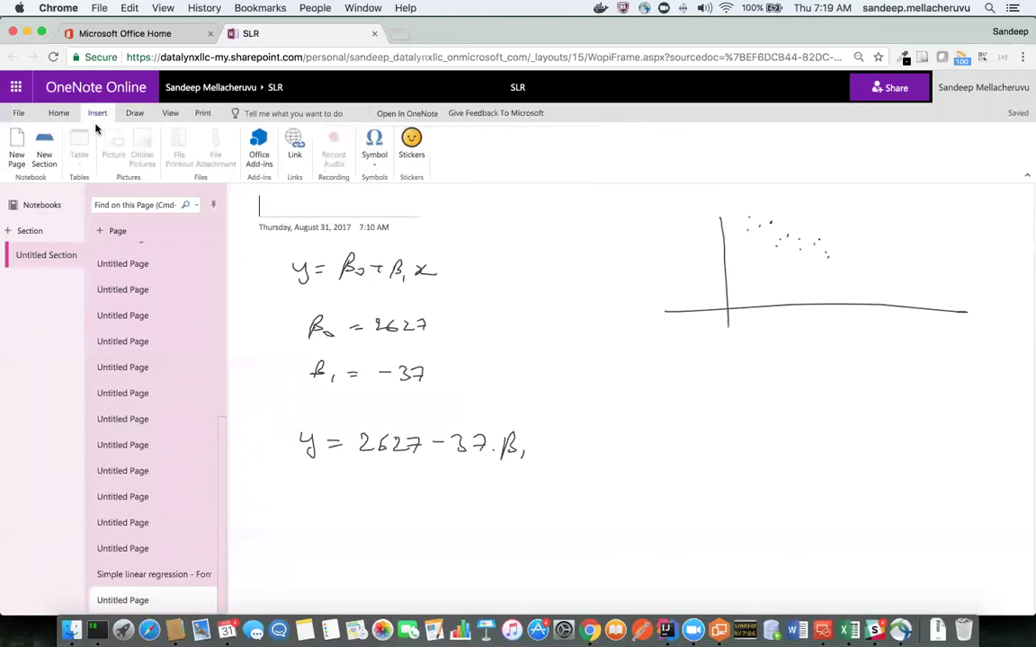
pyautogui.click(134, 113)
pyautogui.click(67, 160)
pyautogui.moveTo(492, 423); pyautogui.dragTo(503, 478)
pyautogui.click(522, 454)
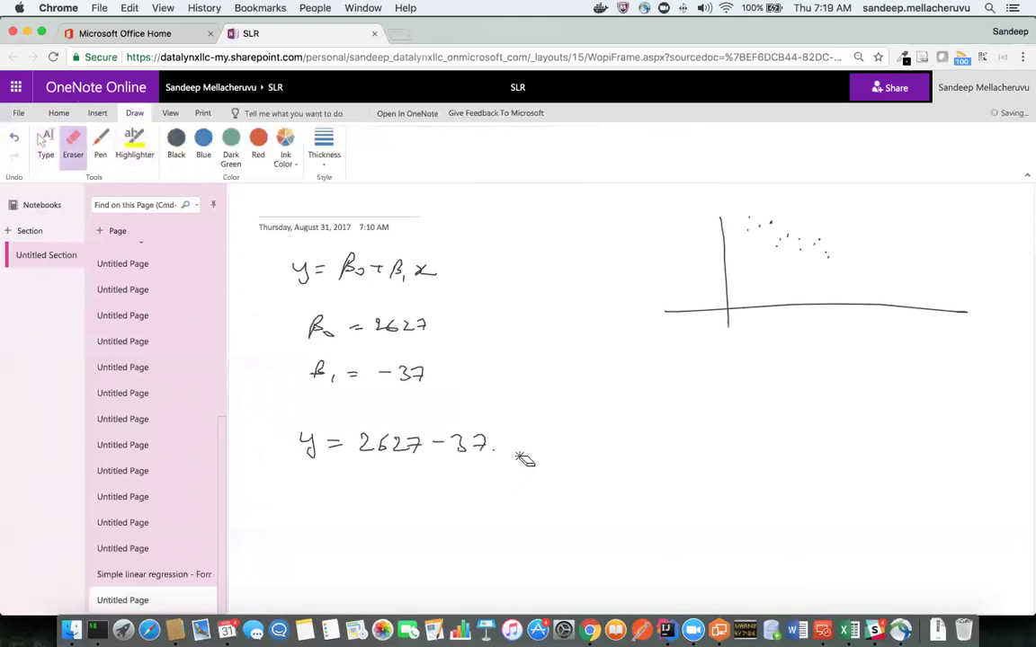
# Step: Write x after 37 with the third-thinnest pen line, and draw a downward-sloping regression line through the scatter points
pyautogui.click(100, 144)
pyautogui.moveTo(496, 436); pyautogui.dragTo(518, 443)
pyautogui.press('super+z')
pyautogui.click(323, 144)
pyautogui.click(337, 219)
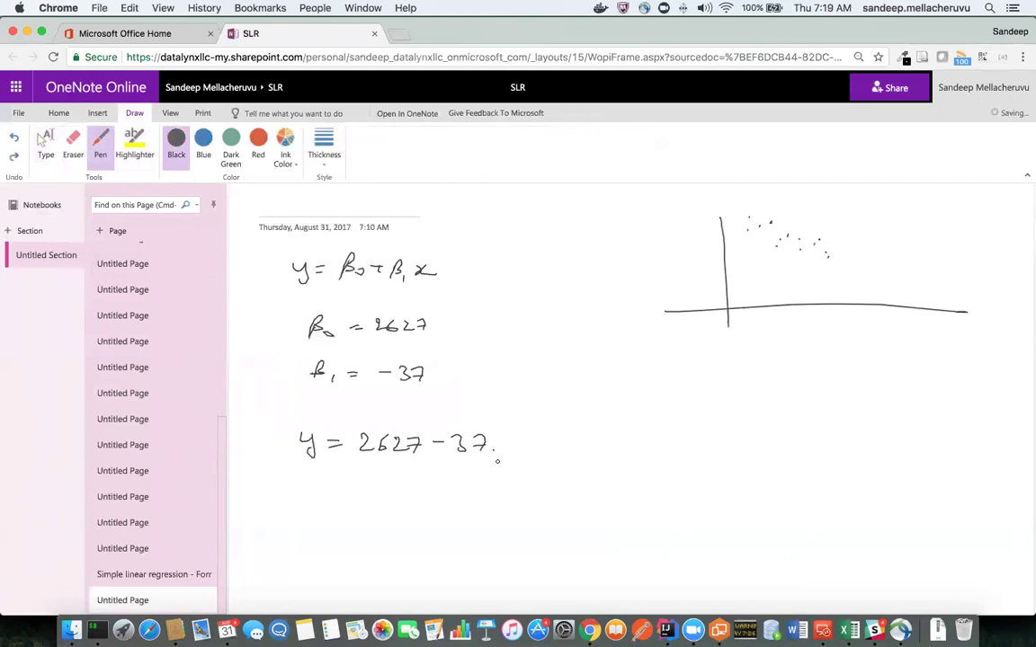
pyautogui.moveTo(494, 438); pyautogui.dragTo(506, 447)
pyautogui.moveTo(787, 235); pyautogui.dragTo(885, 269)
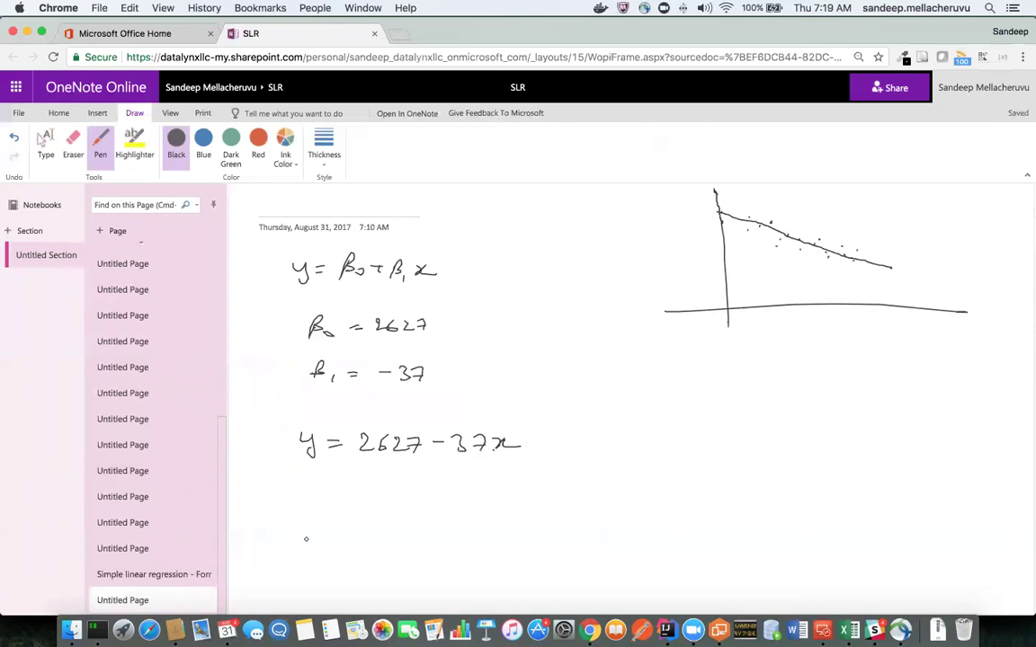
pyautogui.moveTo(276, 504)
pyautogui.mouseDown()
pyautogui.moveTo(275, 518)
pyautogui.moveTo(316, 501)
pyautogui.mouseUp()
pyautogui.press('super+z')
pyautogui.press('super+z')
pyautogui.press('super+z')
pyautogui.press('super+z')
pyautogui.press('super+z')
pyautogui.press('super+z')
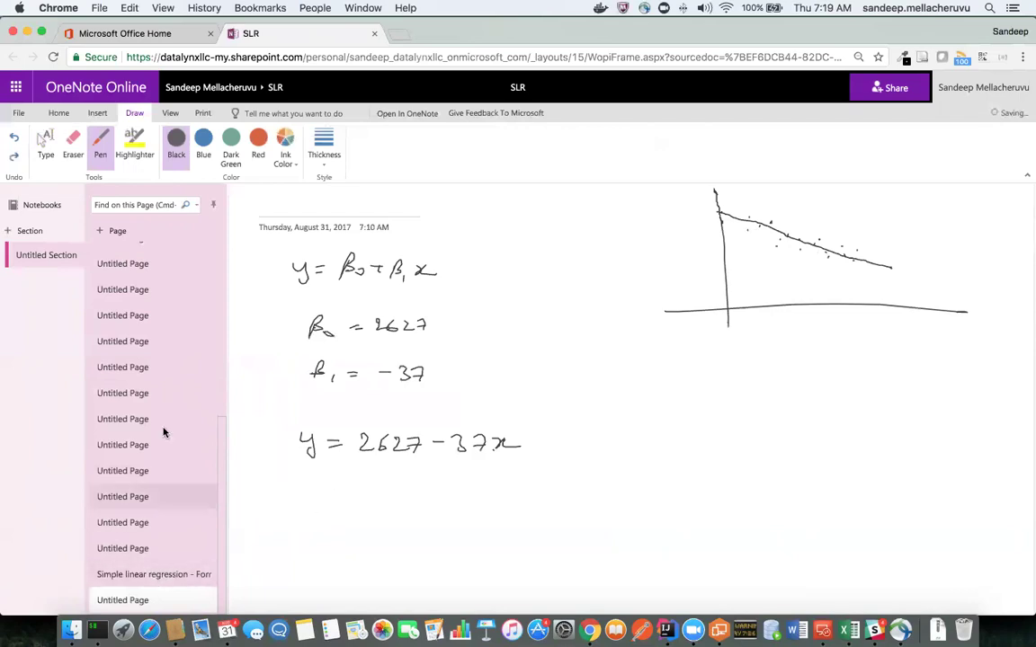
# Step: Add a new page and handwrite the underlined heading "Significance of β's"
pyautogui.click(113, 228)
pyautogui.moveTo(308, 255)
pyautogui.mouseDown()
pyautogui.moveTo(297, 272)
pyautogui.moveTo(325, 291)
pyautogui.moveTo(352, 274)
pyautogui.mouseUp()
pyautogui.moveTo(362, 253)
pyautogui.mouseDown()
pyautogui.moveTo(356, 275)
pyautogui.moveTo(480, 262)
pyautogui.moveTo(468, 259)
pyautogui.moveTo(477, 270)
pyautogui.moveTo(529, 267)
pyautogui.mouseUp()
pyautogui.click(366, 264)
pyautogui.press('super+z')
pyautogui.moveTo(305, 290); pyautogui.dragTo(501, 284)
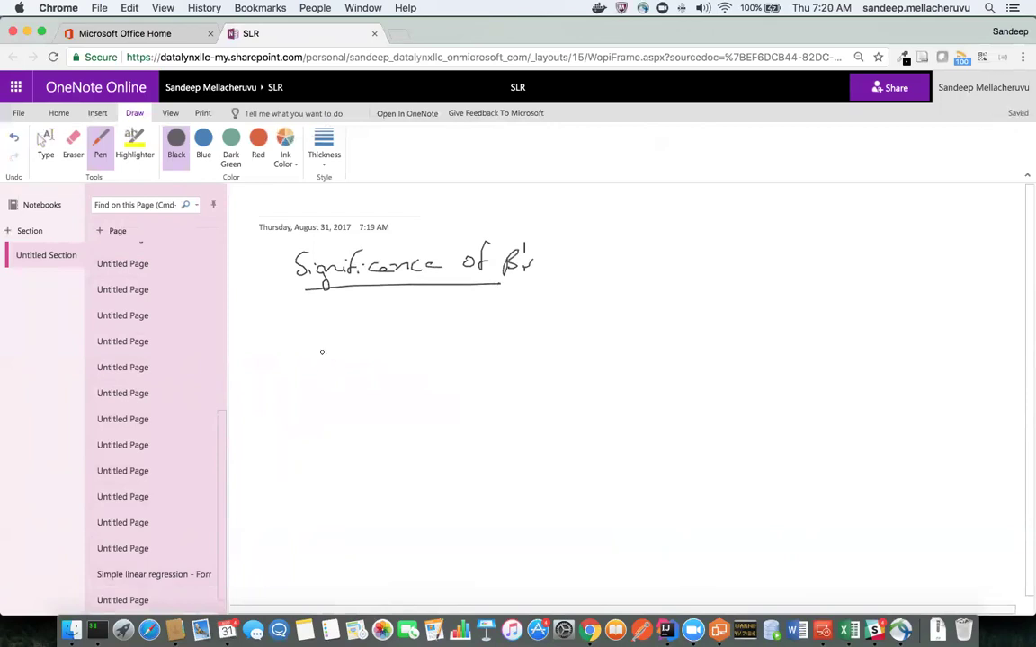
# Step: Handwrite the start of the first point, "1. β0 is without treating the", below the heading
pyautogui.moveTo(308, 315)
pyautogui.mouseDown()
pyautogui.moveTo(308, 327)
pyautogui.moveTo(381, 332)
pyautogui.moveTo(412, 329)
pyautogui.moveTo(419, 316)
pyautogui.mouseUp()
pyautogui.click(318, 326)
pyautogui.click(376, 315)
pyautogui.moveTo(421, 311)
pyautogui.mouseDown()
pyautogui.moveTo(452, 326)
pyautogui.moveTo(422, 325)
pyautogui.moveTo(445, 319)
pyautogui.mouseUp()
pyautogui.press('super+z')
pyautogui.press('super+z')
pyautogui.press('super+z')
pyautogui.moveTo(449, 320)
pyautogui.mouseDown()
pyautogui.moveTo(521, 327)
pyautogui.moveTo(531, 312)
pyautogui.moveTo(560, 325)
pyautogui.mouseUp()
pyautogui.click(524, 318)
pyautogui.press('super+z')
pyautogui.moveTo(553, 313); pyautogui.dragTo(604, 324)
pyautogui.moveTo(608, 317); pyautogui.dragTo(626, 326)
pyautogui.moveTo(618, 314); pyautogui.dragTo(652, 325)
pyautogui.moveTo(656, 316); pyautogui.dragTo(661, 338)
pyautogui.moveTo(691, 298)
pyautogui.mouseDown()
pyautogui.moveTo(680, 321)
pyautogui.moveTo(692, 309)
pyautogui.mouseUp()
# Step: Complete the first point with the handwritten words "patient what is my average viral count"
pyautogui.moveTo(697, 316)
pyautogui.mouseDown()
pyautogui.moveTo(750, 328)
pyautogui.moveTo(762, 316)
pyautogui.mouseUp()
pyautogui.moveTo(766, 314); pyautogui.dragTo(792, 318)
pyautogui.moveTo(795, 311); pyautogui.dragTo(832, 315)
pyautogui.moveTo(833, 297)
pyautogui.mouseDown()
pyautogui.moveTo(836, 315)
pyautogui.moveTo(865, 306)
pyautogui.moveTo(906, 312)
pyautogui.mouseUp()
pyautogui.moveTo(897, 304); pyautogui.dragTo(938, 315)
pyautogui.click(938, 298)
pyautogui.moveTo(947, 304); pyautogui.dragTo(942, 314)
pyautogui.moveTo(285, 382)
pyautogui.mouseDown()
pyautogui.moveTo(331, 392)
pyautogui.moveTo(385, 373)
pyautogui.moveTo(491, 372)
pyautogui.mouseUp()
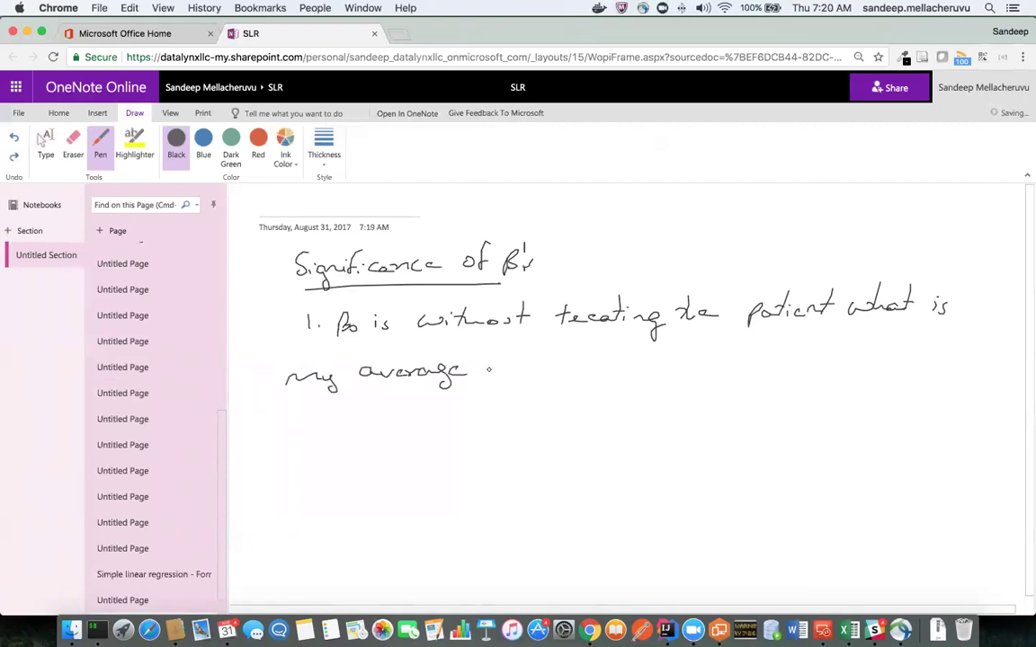
pyautogui.moveTo(490, 365); pyautogui.dragTo(619, 374)
pyautogui.moveTo(612, 364); pyautogui.dragTo(622, 364)
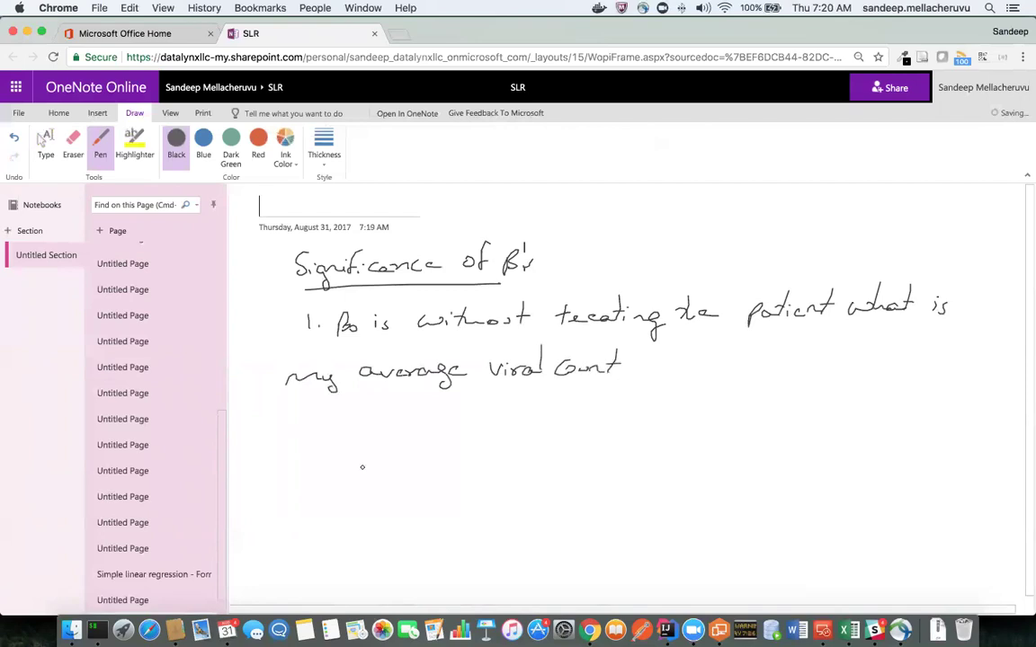
# Step: Reopen the page with the fitted equation and write 0 beneath its x term
pyautogui.click(187, 580)
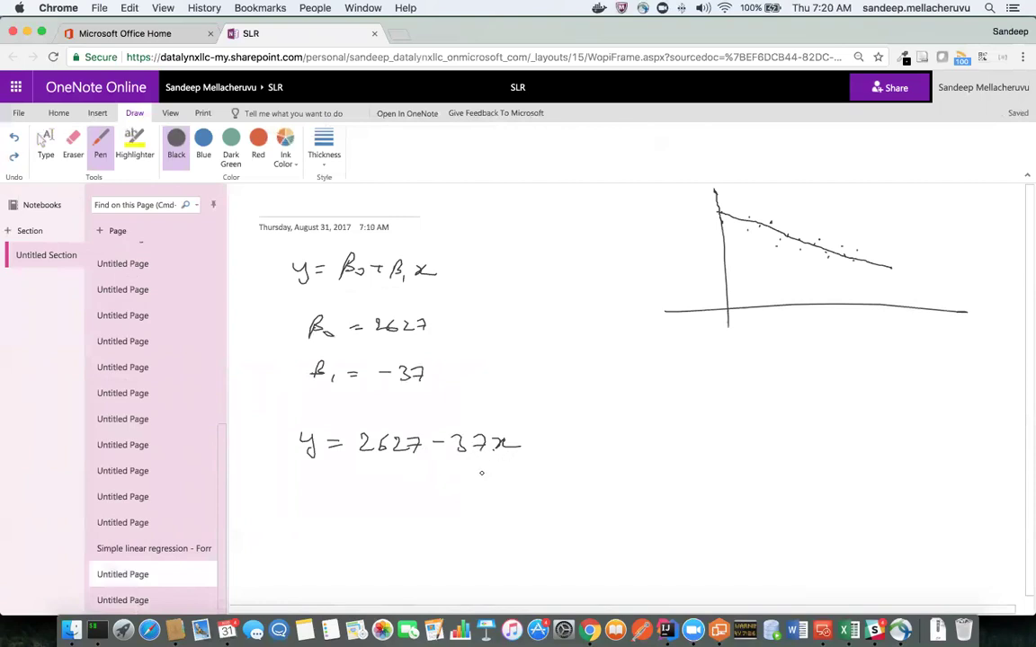
pyautogui.moveTo(505, 476); pyautogui.dragTo(506, 478)
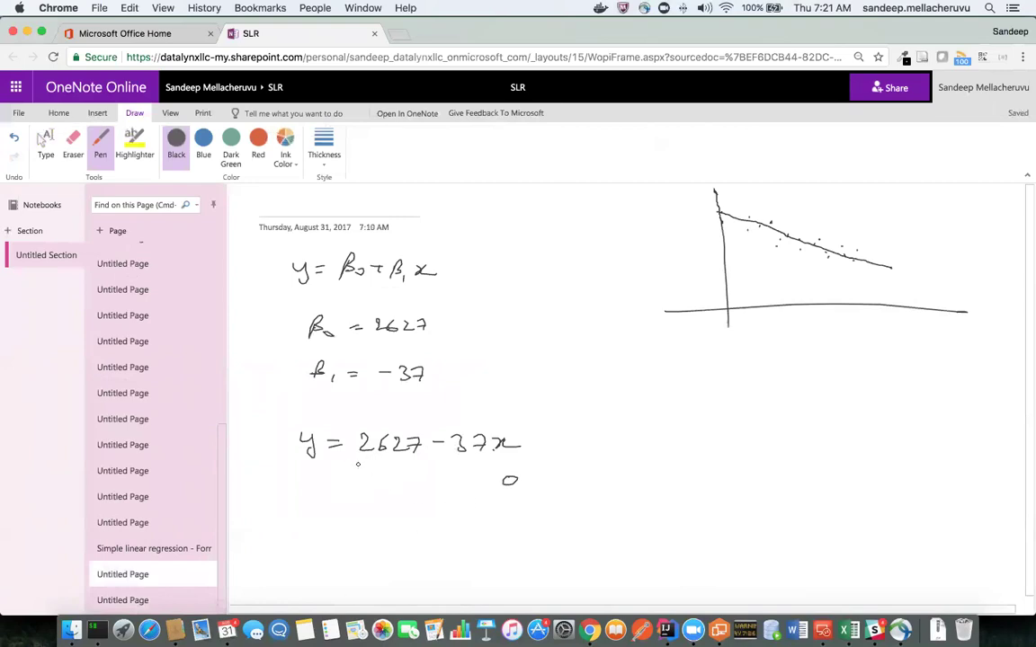
pyautogui.moveTo(356, 465); pyautogui.dragTo(436, 458)
pyautogui.press('super+z')
# Step: Draw hat symbols over every y, β0 and β1 in the regression equations and coefficient lines
pyautogui.moveTo(298, 427); pyautogui.dragTo(316, 424)
pyautogui.moveTo(294, 261); pyautogui.dragTo(404, 258)
pyautogui.moveTo(307, 311); pyautogui.dragTo(324, 311)
pyautogui.moveTo(309, 357); pyautogui.dragTo(325, 356)
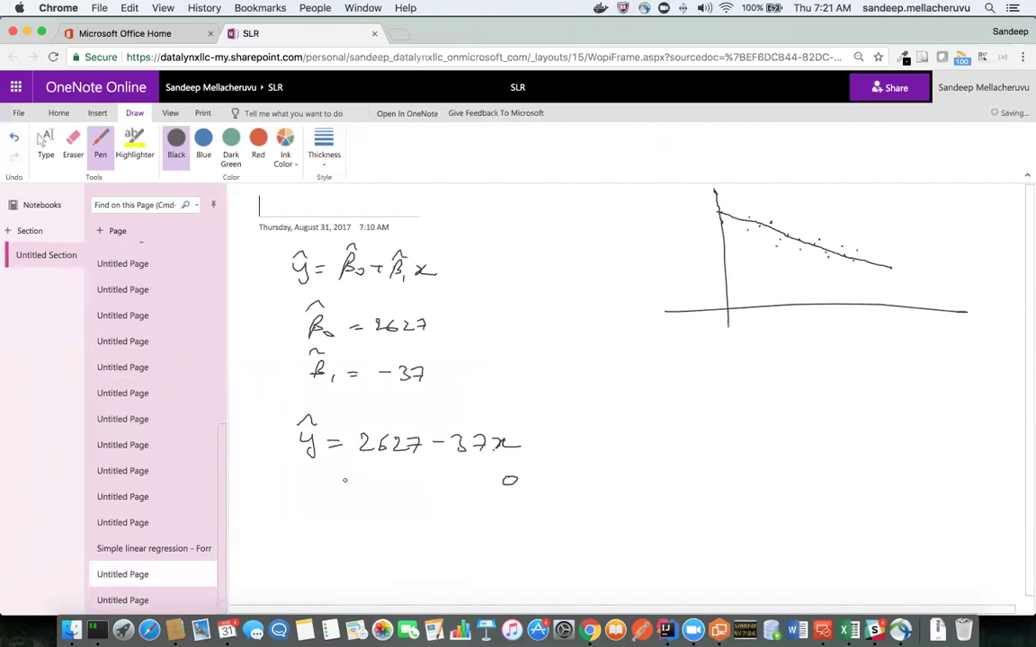
# Step: Handwrite ŷ = 2627 below the fitted equation and underline the number
pyautogui.moveTo(341, 495)
pyautogui.mouseDown()
pyautogui.moveTo(347, 519)
pyautogui.moveTo(353, 492)
pyautogui.moveTo(374, 499)
pyautogui.mouseUp()
pyautogui.moveTo(364, 507); pyautogui.dragTo(397, 508)
pyautogui.moveTo(409, 494); pyautogui.dragTo(409, 508)
pyautogui.moveTo(415, 496); pyautogui.dragTo(433, 511)
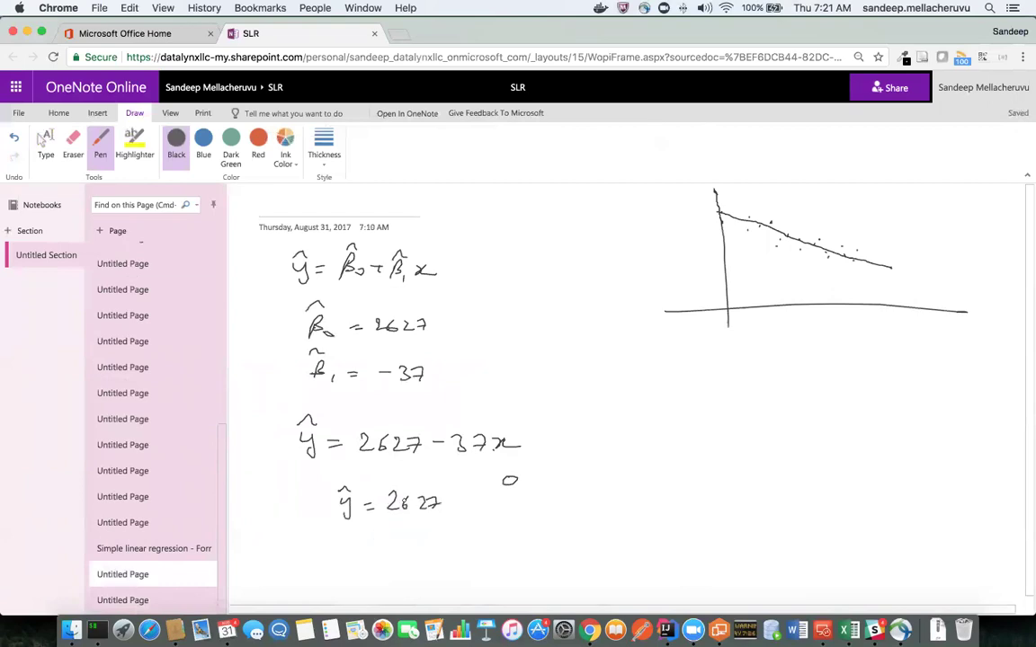
pyautogui.moveTo(392, 521); pyautogui.dragTo(441, 517)
# Step: Write the example values 3000, 2000 and 2200, and bracket them with an arrow leading to 2627
pyautogui.moveTo(585, 488)
pyautogui.mouseDown()
pyautogui.moveTo(584, 499)
pyautogui.moveTo(617, 487)
pyautogui.mouseUp()
pyautogui.moveTo(636, 487); pyautogui.dragTo(634, 487)
pyautogui.moveTo(591, 527)
pyautogui.mouseDown()
pyautogui.moveTo(593, 539)
pyautogui.moveTo(617, 532)
pyautogui.mouseUp()
pyautogui.moveTo(634, 530); pyautogui.dragTo(608, 561)
pyautogui.moveTo(615, 552)
pyautogui.mouseDown()
pyautogui.moveTo(624, 562)
pyautogui.moveTo(632, 552)
pyautogui.mouseUp()
pyautogui.moveTo(649, 550); pyautogui.dragTo(648, 551)
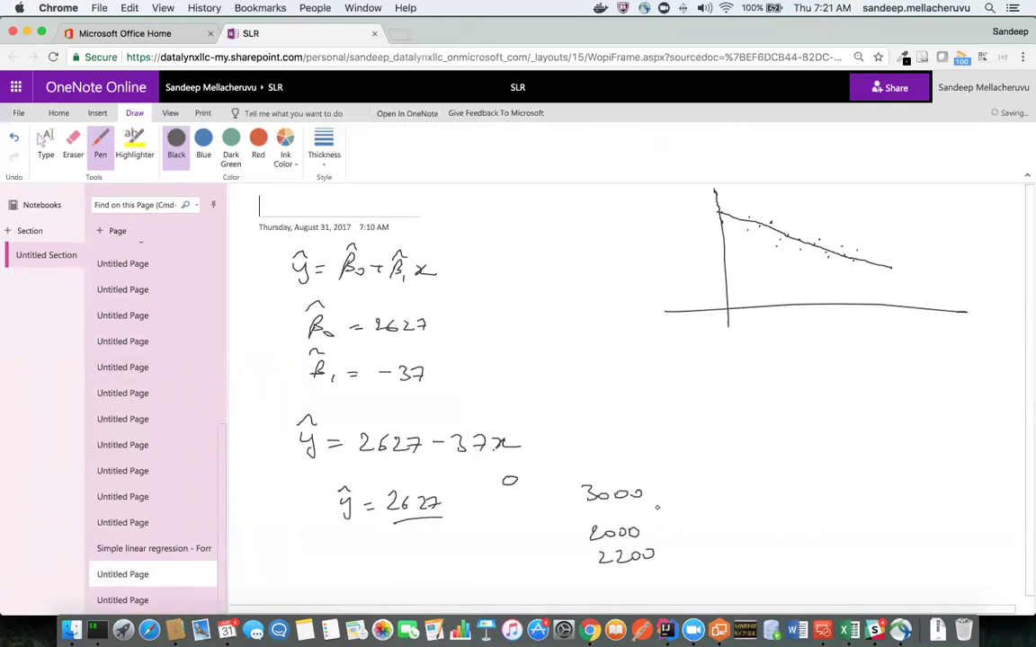
pyautogui.moveTo(656, 489)
pyautogui.mouseDown()
pyautogui.moveTo(680, 548)
pyautogui.moveTo(723, 513)
pyautogui.mouseUp()
pyautogui.moveTo(716, 507); pyautogui.dragTo(723, 513)
pyautogui.moveTo(742, 505); pyautogui.dragTo(753, 517)
pyautogui.moveTo(767, 506)
pyautogui.mouseDown()
pyautogui.moveTo(786, 516)
pyautogui.moveTo(799, 509)
pyautogui.moveTo(799, 518)
pyautogui.mouseUp()
pyautogui.press('super+z')
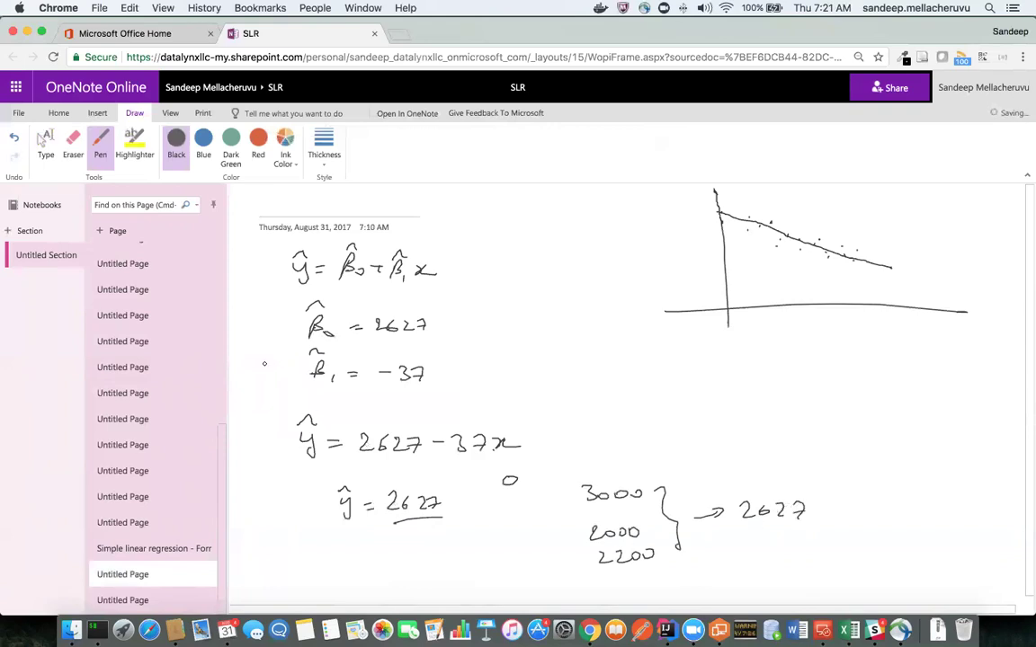
# Step: Erase the zero, ŷ = 2627 and example values below the fitted equation, and open the "Significance of β's" page
pyautogui.click(73, 143)
pyautogui.moveTo(436, 510)
pyautogui.mouseDown()
pyautogui.moveTo(378, 503)
pyautogui.moveTo(400, 514)
pyautogui.moveTo(492, 490)
pyautogui.moveTo(730, 524)
pyautogui.moveTo(585, 532)
pyautogui.moveTo(650, 555)
pyautogui.moveTo(693, 528)
pyautogui.mouseUp()
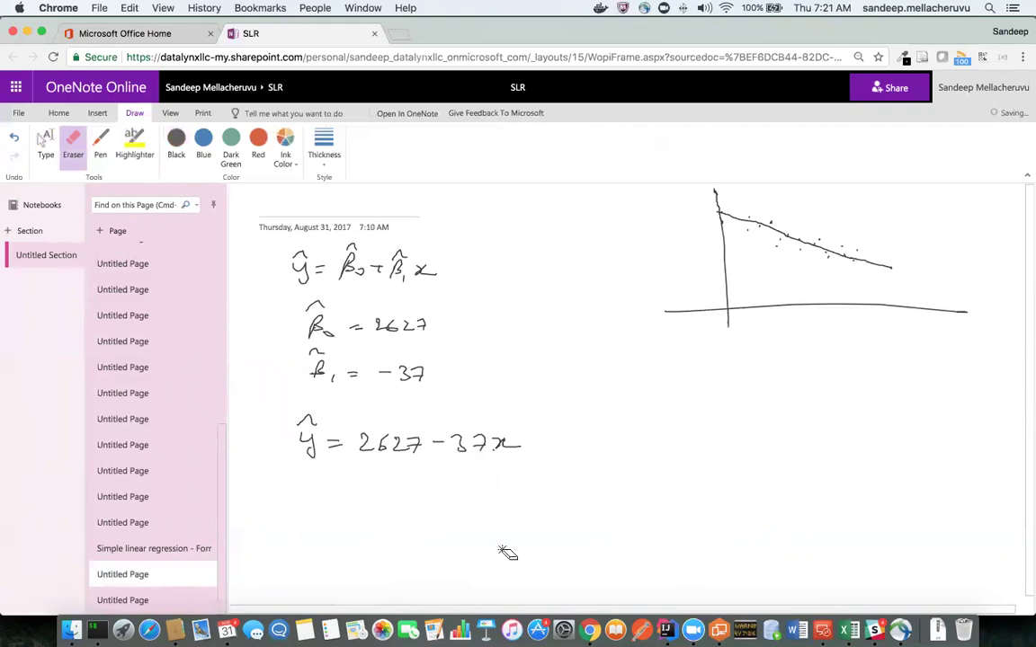
pyautogui.click(133, 600)
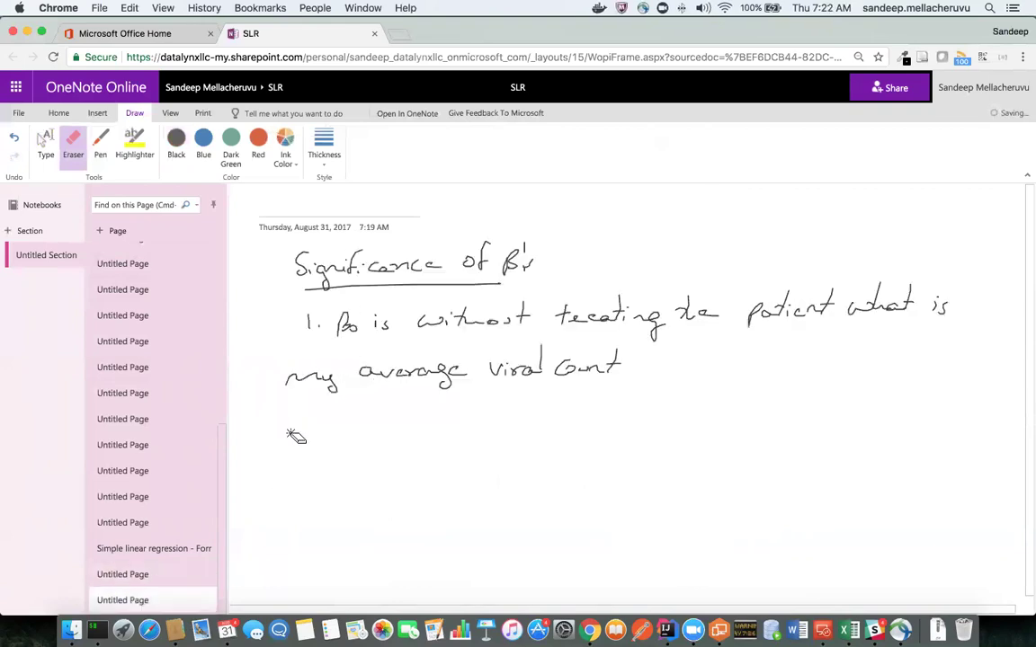
# Step: Handwrite the second point's first line, "2. β1 is how the treatment works on the"
pyautogui.click(100, 144)
pyautogui.click(318, 443)
pyautogui.moveTo(297, 430)
pyautogui.mouseDown()
pyautogui.moveTo(313, 446)
pyautogui.moveTo(351, 430)
pyautogui.moveTo(355, 442)
pyautogui.moveTo(412, 439)
pyautogui.mouseUp()
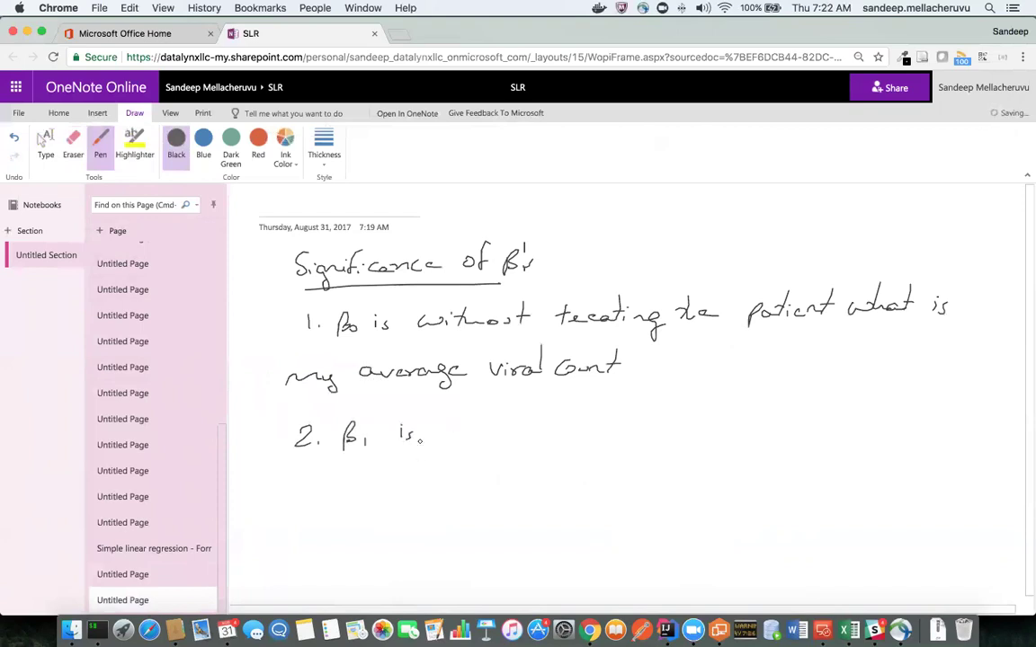
pyautogui.moveTo(440, 430)
pyautogui.mouseDown()
pyautogui.moveTo(514, 438)
pyautogui.moveTo(621, 432)
pyautogui.moveTo(637, 416)
pyautogui.moveTo(629, 430)
pyautogui.moveTo(836, 411)
pyautogui.moveTo(933, 416)
pyautogui.mouseUp()
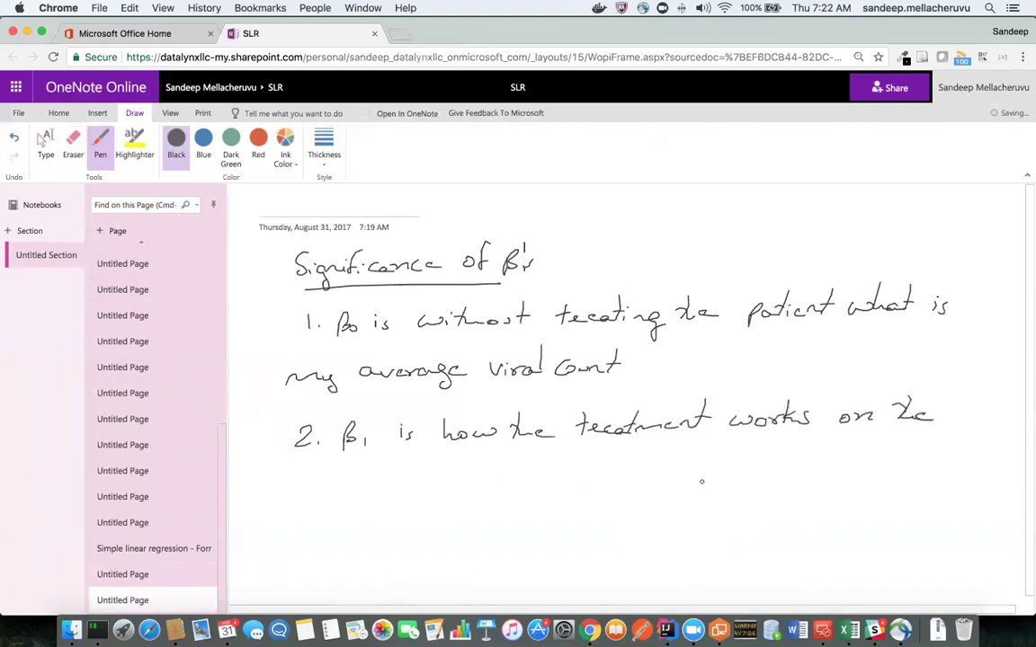
# Step: Complete the second point with the handwritten words "viral count (increased/decreased)"
pyautogui.moveTo(338, 481); pyautogui.dragTo(393, 494)
pyautogui.press('super+z')
pyautogui.press('super+z')
pyautogui.press('super+z')
pyautogui.press('super+z')
pyautogui.press('super+y')
pyautogui.press('super+y')
pyautogui.press('super+y')
pyautogui.press('super+y')
pyautogui.moveTo(420, 493)
pyautogui.mouseDown()
pyautogui.moveTo(478, 478)
pyautogui.moveTo(511, 491)
pyautogui.moveTo(639, 485)
pyautogui.moveTo(649, 469)
pyautogui.moveTo(660, 490)
pyautogui.moveTo(803, 475)
pyautogui.mouseUp()
pyautogui.click(627, 477)
pyautogui.moveTo(806, 473)
pyautogui.mouseDown()
pyautogui.moveTo(812, 459)
pyautogui.moveTo(818, 486)
pyautogui.mouseUp()
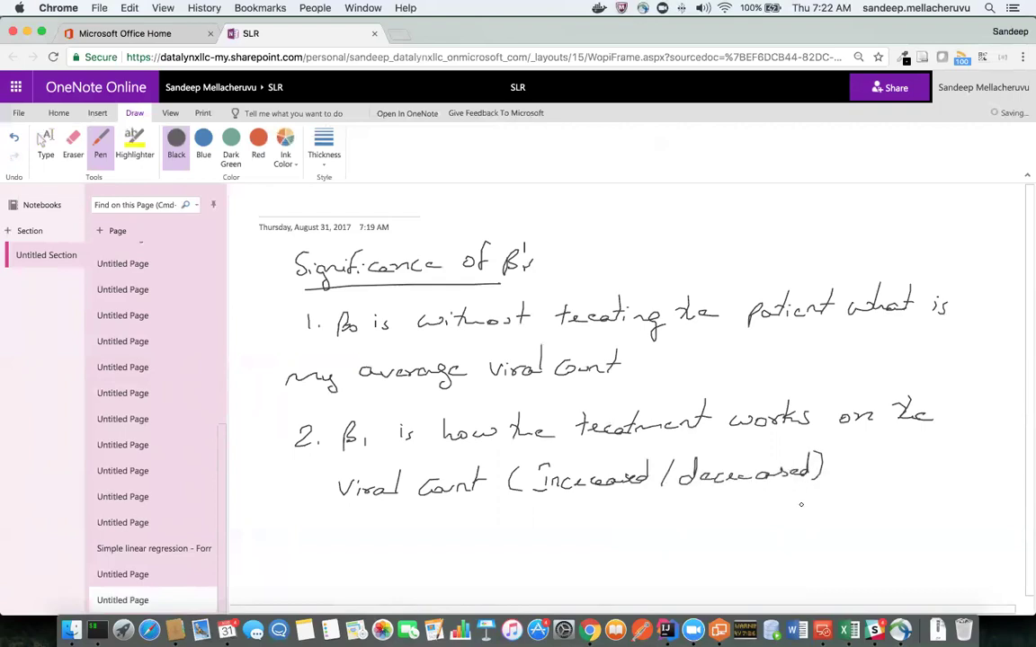
# Step: Reopen the fitted equation page and write β1 < 0 under the graph, with ŷ and a downward arrow beneath it
pyautogui.click(208, 578)
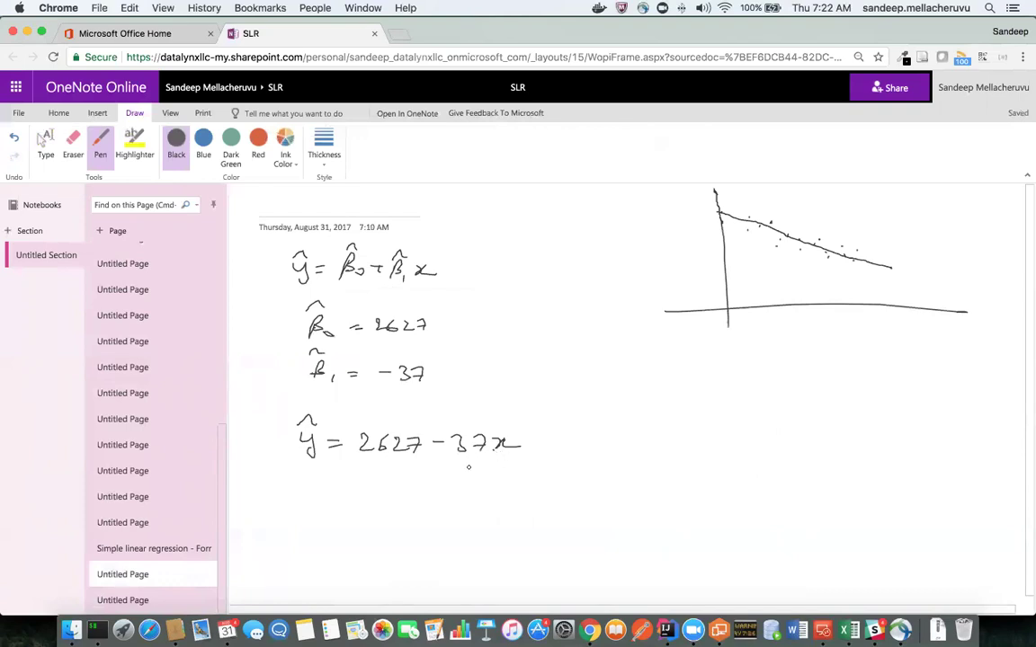
pyautogui.moveTo(738, 402); pyautogui.dragTo(794, 384)
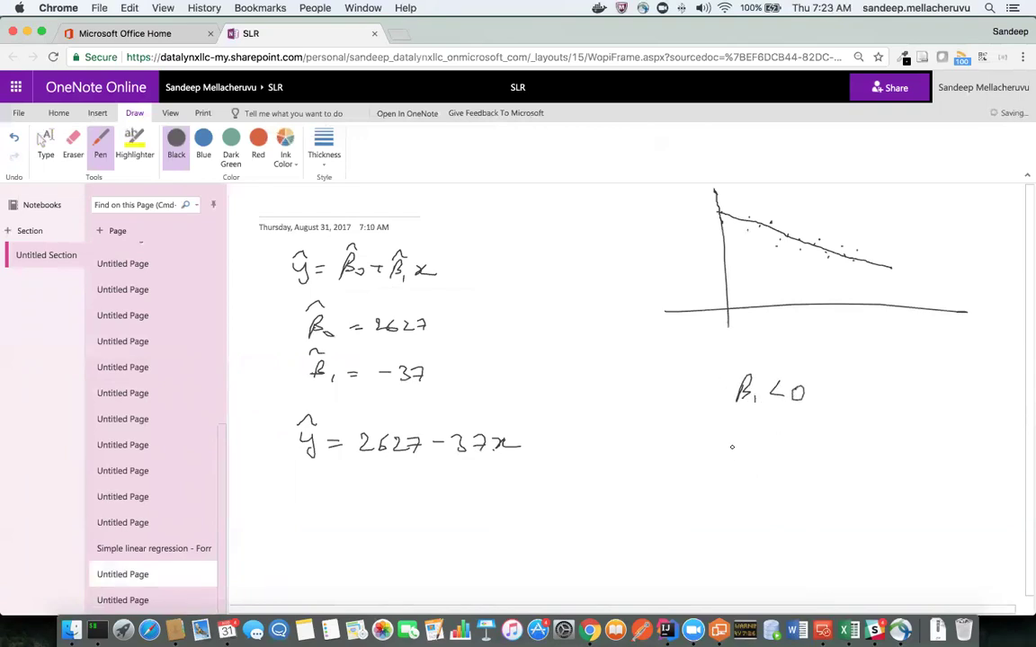
pyautogui.moveTo(697, 431)
pyautogui.mouseDown()
pyautogui.moveTo(707, 431)
pyautogui.moveTo(705, 460)
pyautogui.mouseUp()
pyautogui.moveTo(696, 429)
pyautogui.mouseDown()
pyautogui.moveTo(766, 446)
pyautogui.moveTo(745, 452)
pyautogui.moveTo(751, 441)
pyautogui.mouseUp()
pyautogui.hotkey('ctrl', 'z')
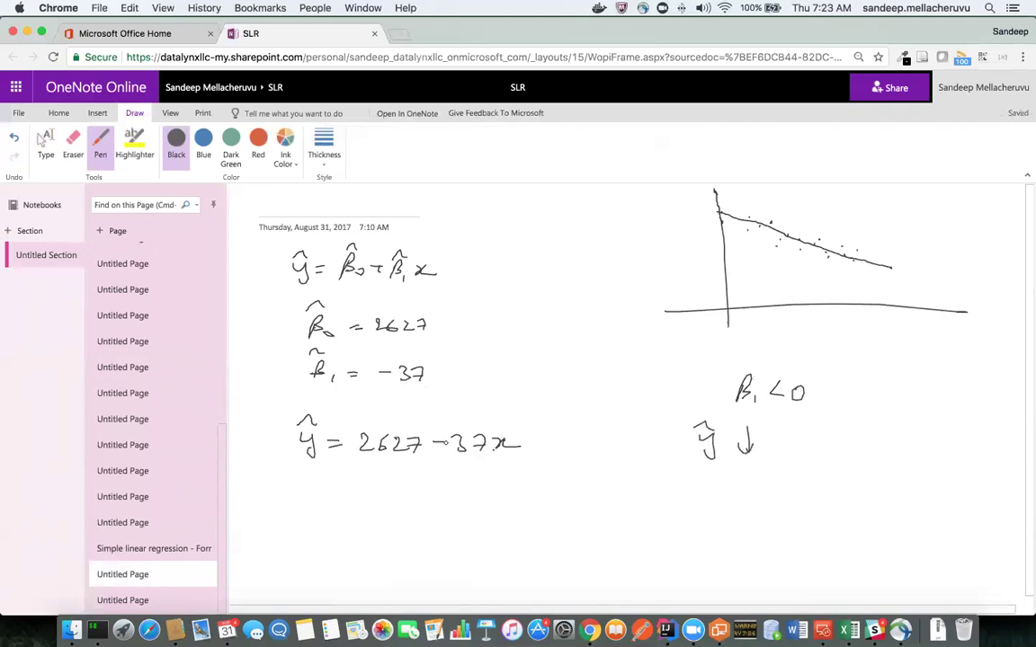
# Step: Switch to the Viral Count data workbook in Excel and insert a scatter chart of the Drug(X) and Viralcount(y) columns
pyautogui.click(846, 632)
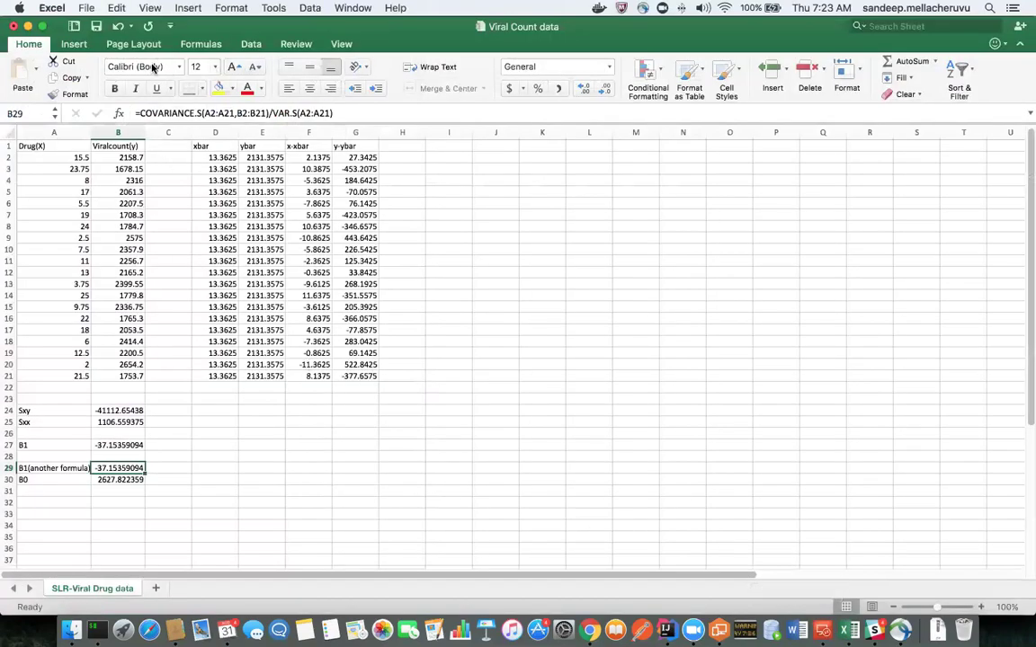
pyautogui.click(75, 45)
pyautogui.click(540, 88)
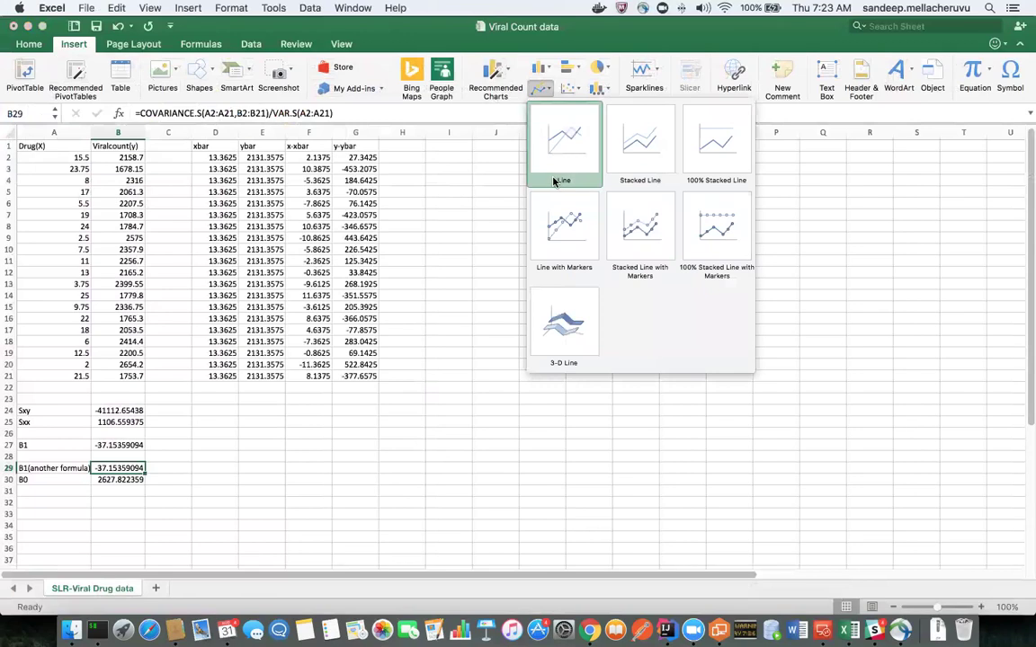
pyautogui.click(27, 148)
pyautogui.click(40, 146)
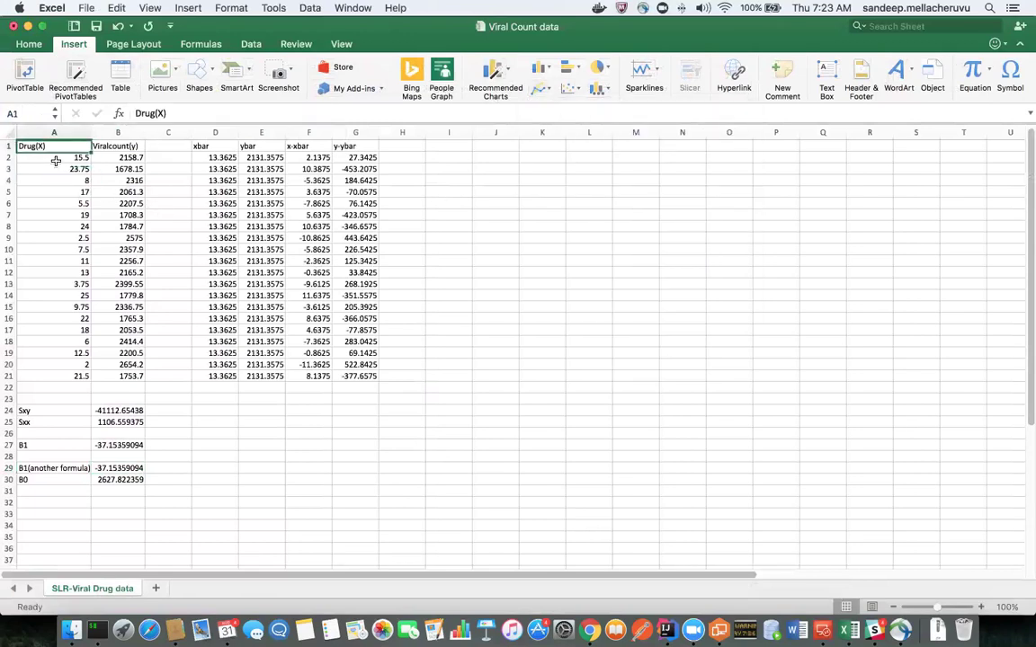
pyautogui.moveTo(40, 146)
pyautogui.mouseDown()
pyautogui.moveTo(134, 360)
pyautogui.moveTo(117, 387)
pyautogui.mouseUp()
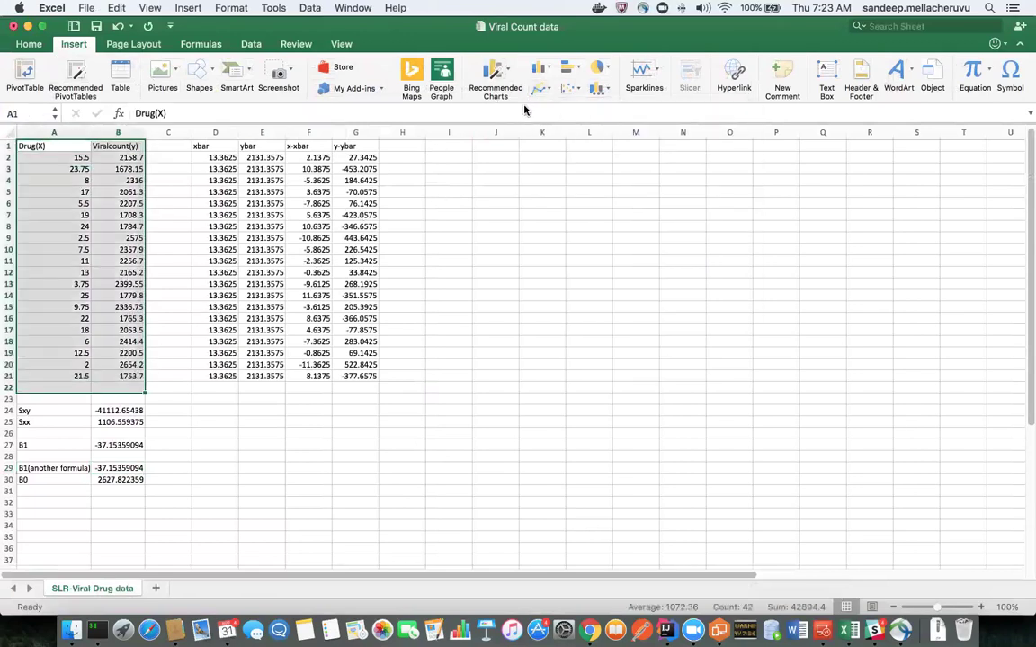
pyautogui.click(567, 90)
pyautogui.click(593, 139)
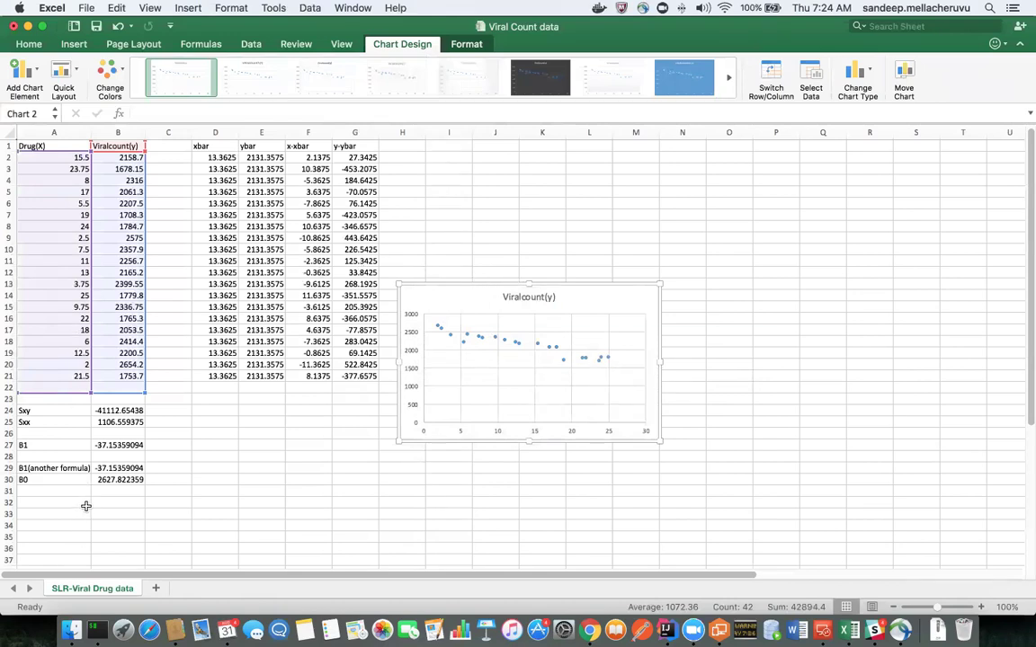
# Step: Return to the OneNote page and handwrite "1 gm" and ŷ = 2627 − 37 = below the fitted equation
pyautogui.click(132, 468)
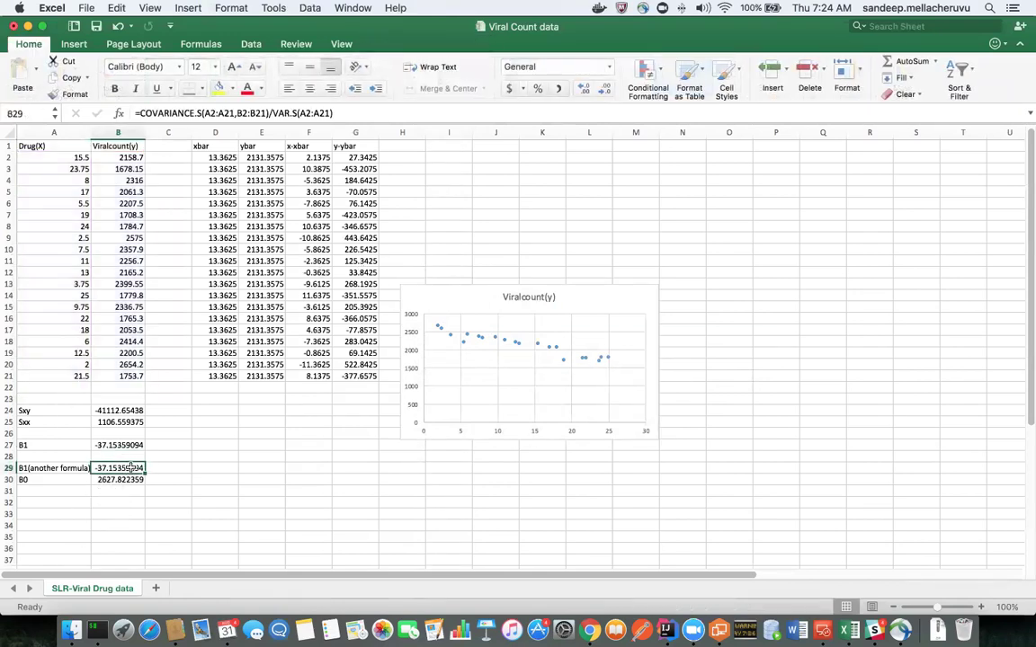
pyautogui.press('super+Tab')
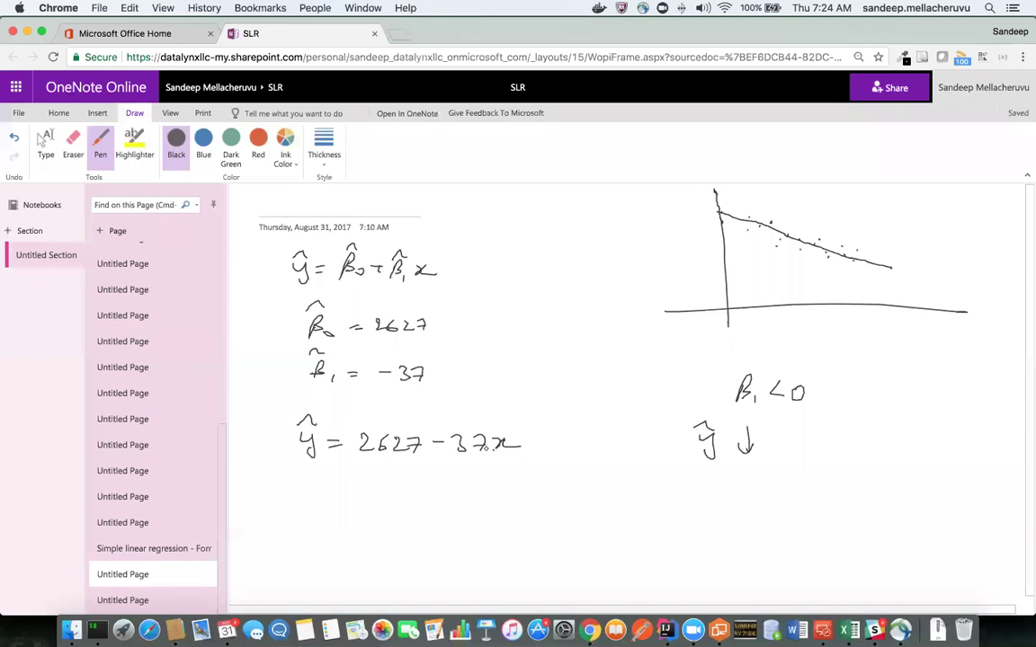
pyautogui.moveTo(330, 490); pyautogui.dragTo(330, 506)
pyautogui.moveTo(344, 490); pyautogui.dragTo(384, 488)
pyautogui.moveTo(307, 537); pyautogui.dragTo(320, 536)
pyautogui.moveTo(309, 541)
pyautogui.mouseDown()
pyautogui.moveTo(315, 559)
pyautogui.moveTo(359, 544)
pyautogui.mouseUp()
pyautogui.moveTo(350, 549); pyautogui.dragTo(429, 550)
pyautogui.moveTo(431, 540)
pyautogui.mouseDown()
pyautogui.moveTo(435, 551)
pyautogui.moveTo(452, 544)
pyautogui.mouseUp()
pyautogui.moveTo(460, 539)
pyautogui.mouseDown()
pyautogui.moveTo(476, 551)
pyautogui.moveTo(507, 542)
pyautogui.mouseUp()
pyautogui.moveTo(492, 547); pyautogui.dragTo(508, 548)
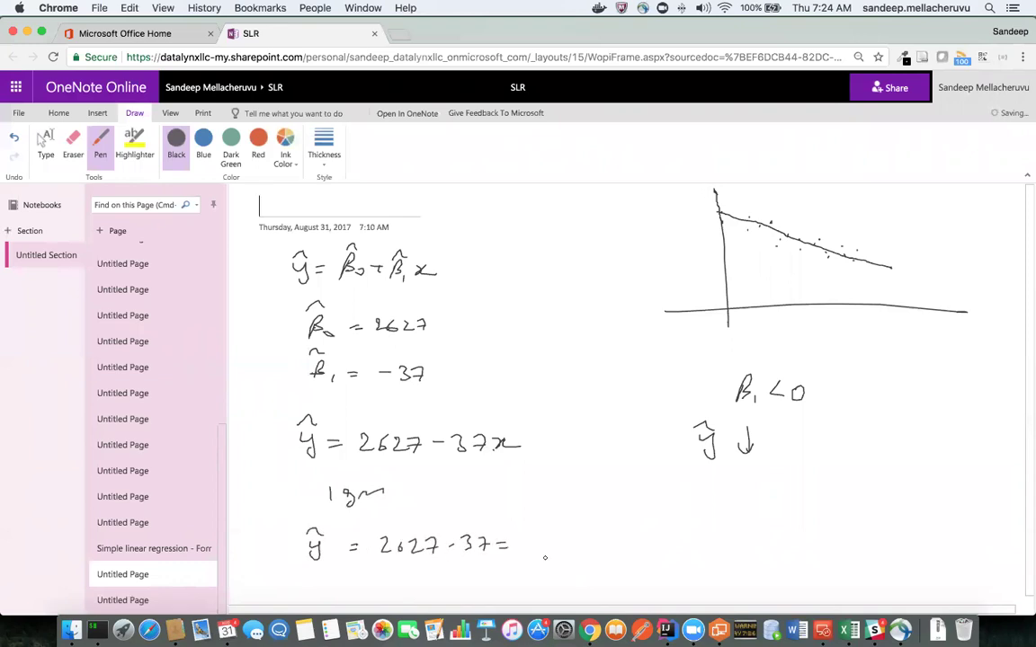
# Step: Calculate 2627-37 in Spotlight and handwrite 2590 as the 1 gm result
pyautogui.press('super+space')
pyautogui.write('2627-2')
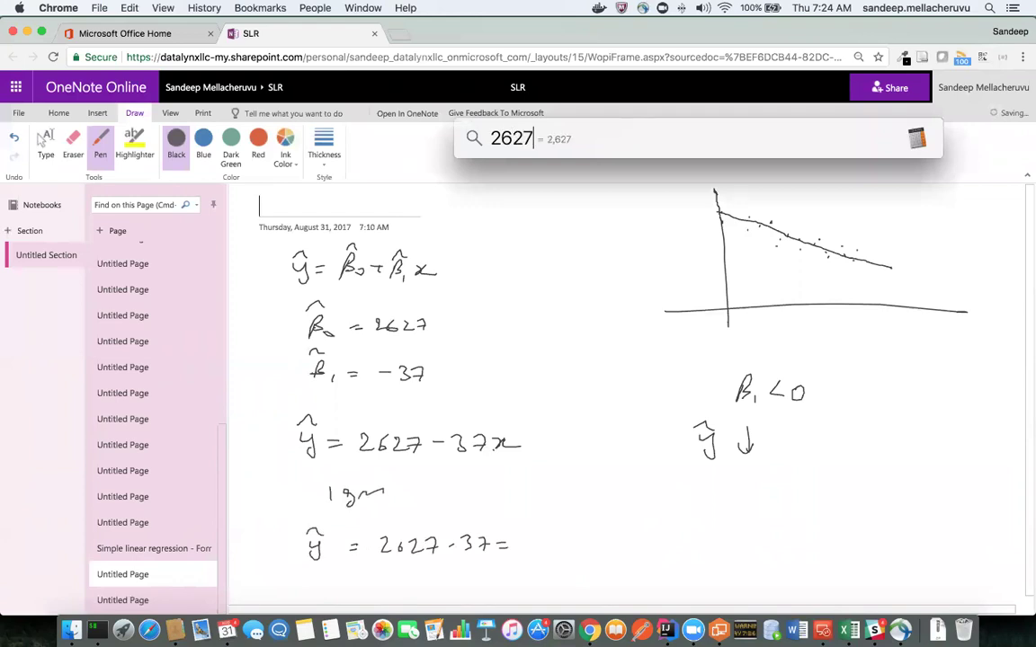
pyautogui.press('BackSpace')
pyautogui.write('37')
pyautogui.press('Escape')
pyautogui.moveTo(530, 534); pyautogui.dragTo(564, 549)
pyautogui.moveTo(576, 539); pyautogui.dragTo(580, 534)
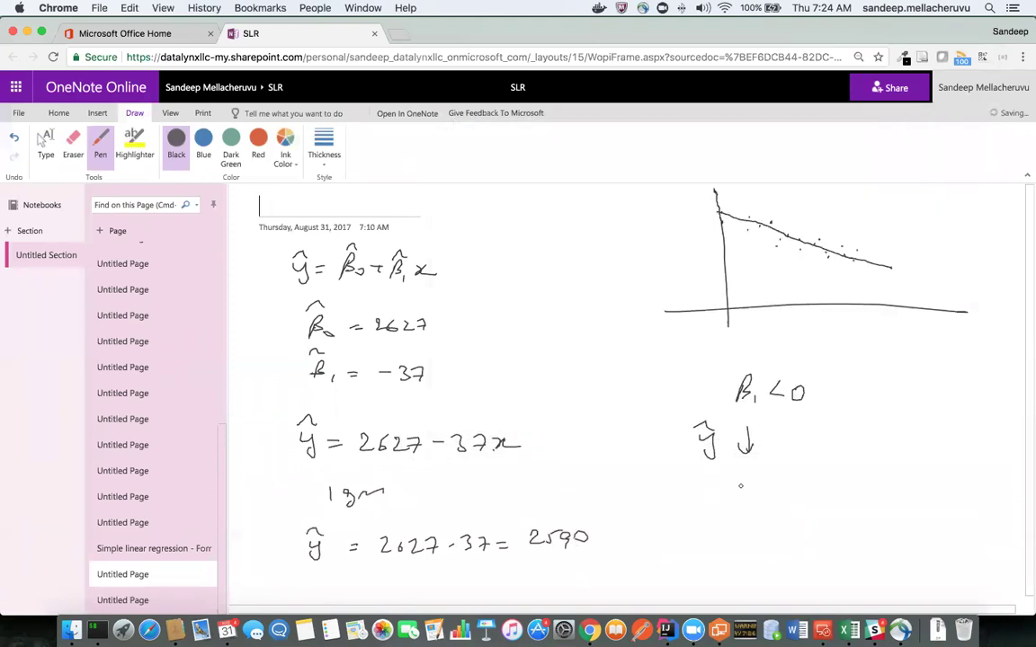
# Step: Handwrite "2 gm" under the ŷ arrow, with ŷ = 2627 − 74 = beneath it
pyautogui.moveTo(730, 491)
pyautogui.mouseDown()
pyautogui.moveTo(756, 509)
pyautogui.moveTo(794, 492)
pyautogui.mouseUp()
pyautogui.moveTo(715, 540)
pyautogui.mouseDown()
pyautogui.moveTo(723, 556)
pyautogui.moveTo(726, 532)
pyautogui.mouseUp()
pyautogui.moveTo(791, 537)
pyautogui.mouseDown()
pyautogui.moveTo(803, 545)
pyautogui.moveTo(871, 538)
pyautogui.mouseUp()
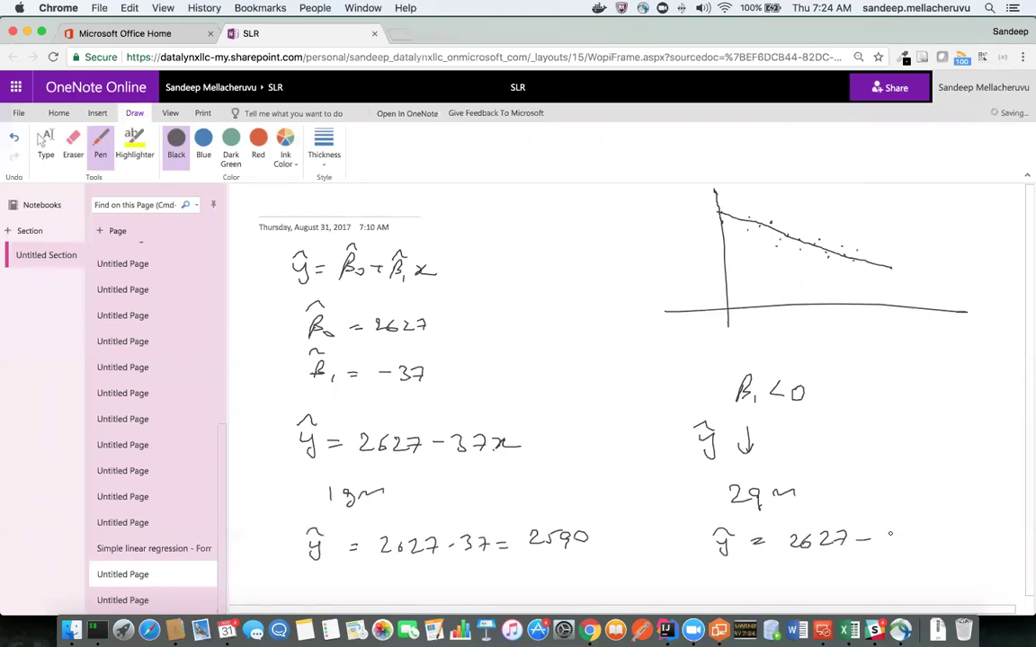
pyautogui.moveTo(867, 533); pyautogui.dragTo(875, 545)
pyautogui.moveTo(885, 533); pyautogui.dragTo(899, 541)
# Step: Calculate 2627-74 in Spotlight and handwrite 2553 as the 2 gm result
pyautogui.press('super+space')
pyautogui.write('2')
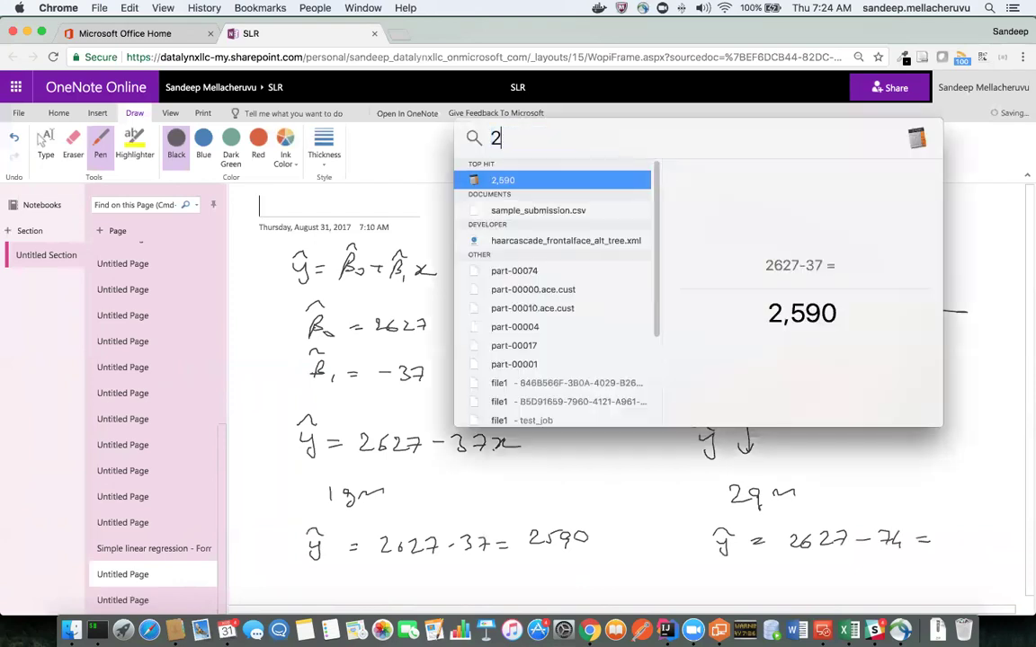
pyautogui.write('627-74')
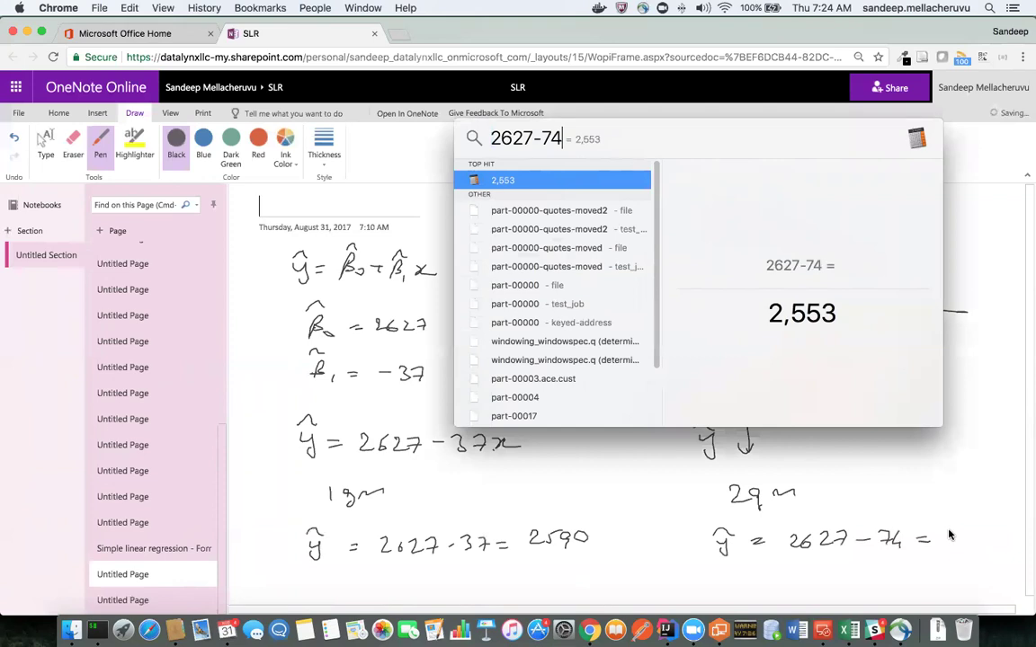
pyautogui.moveTo(946, 534); pyautogui.dragTo(1003, 544)
# Step: Handwrite a third example, "3 gm" with ŷ = 2627 − 211, below the 1 gm calculation
pyautogui.scroll(-1, 773, 494)
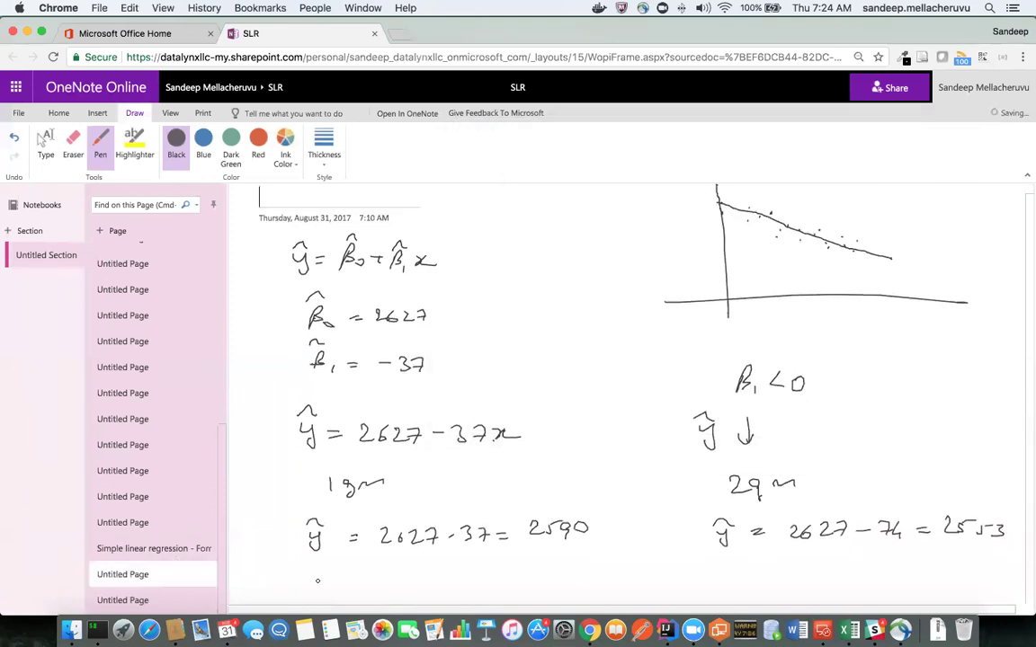
pyautogui.moveTo(356, 582)
pyautogui.mouseDown()
pyautogui.moveTo(359, 572)
pyautogui.moveTo(468, 575)
pyautogui.mouseUp()
pyautogui.moveTo(455, 583)
pyautogui.mouseDown()
pyautogui.moveTo(462, 599)
pyautogui.moveTo(510, 581)
pyautogui.moveTo(519, 592)
pyautogui.moveTo(539, 590)
pyautogui.mouseUp()
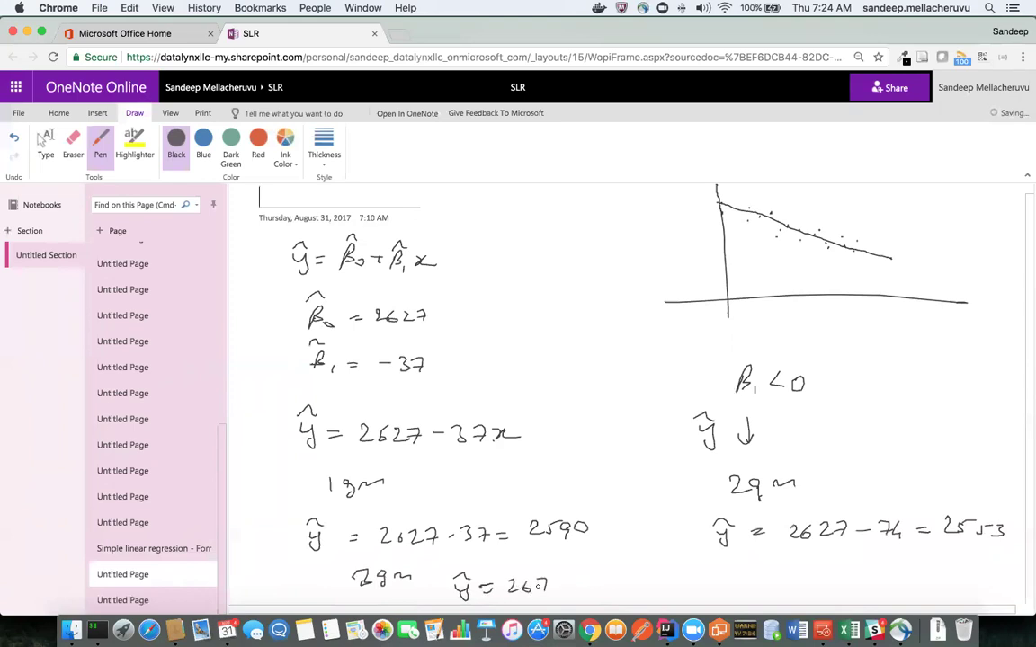
pyautogui.press('super+z')
pyautogui.moveTo(537, 583); pyautogui.dragTo(549, 590)
pyautogui.moveTo(551, 582)
pyautogui.mouseDown()
pyautogui.moveTo(557, 592)
pyautogui.moveTo(642, 593)
pyautogui.mouseUp()
pyautogui.press('super+z')
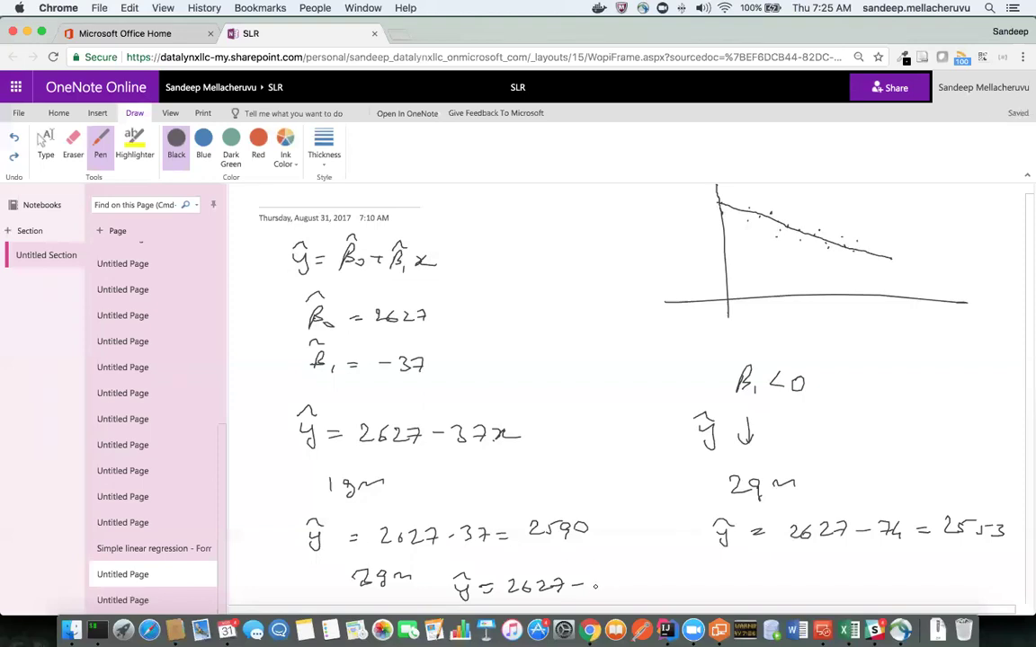
pyautogui.moveTo(595, 581); pyautogui.dragTo(627, 594)
# Step: Calculate 37*3 in Spotlight, overwrite the first digit of 211 with a 1, and add an equals sign after it
pyautogui.press('super+space')
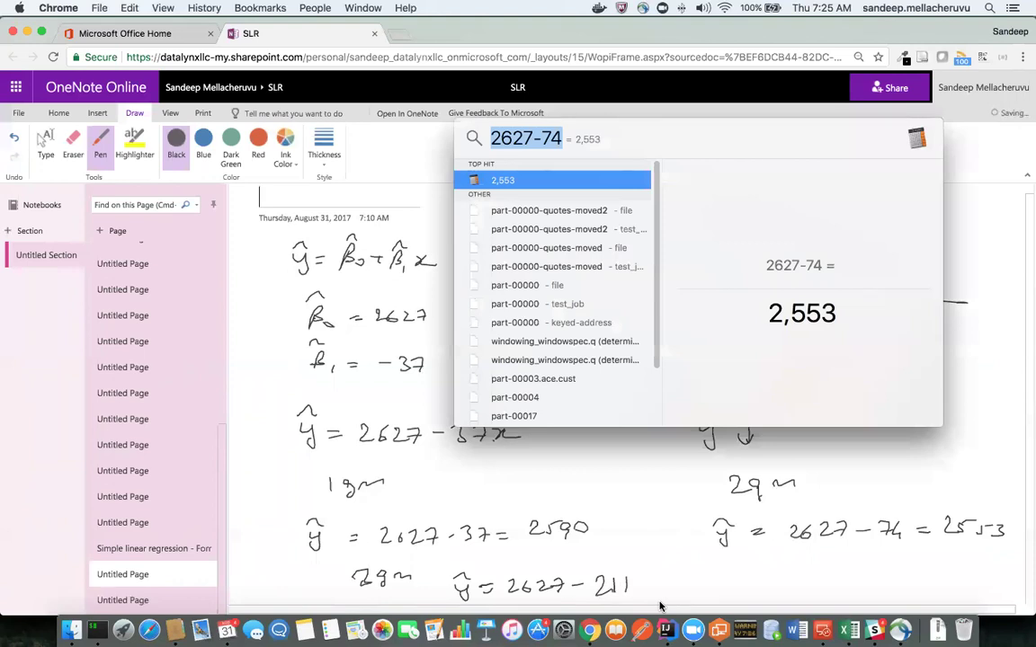
pyautogui.write('37*3')
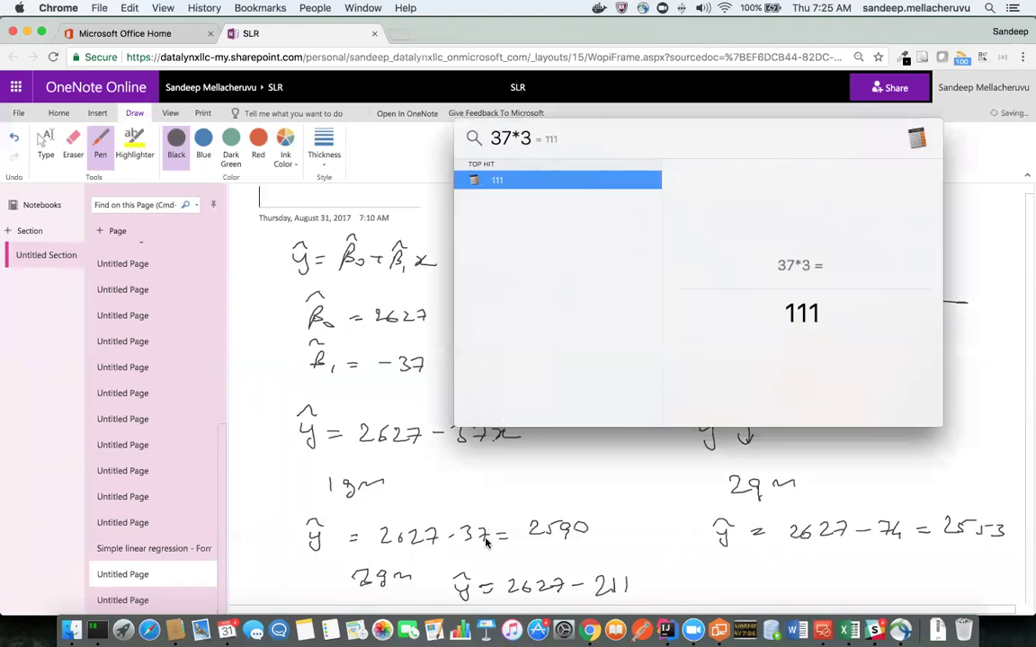
pyautogui.press('Escape')
pyautogui.press('Escape')
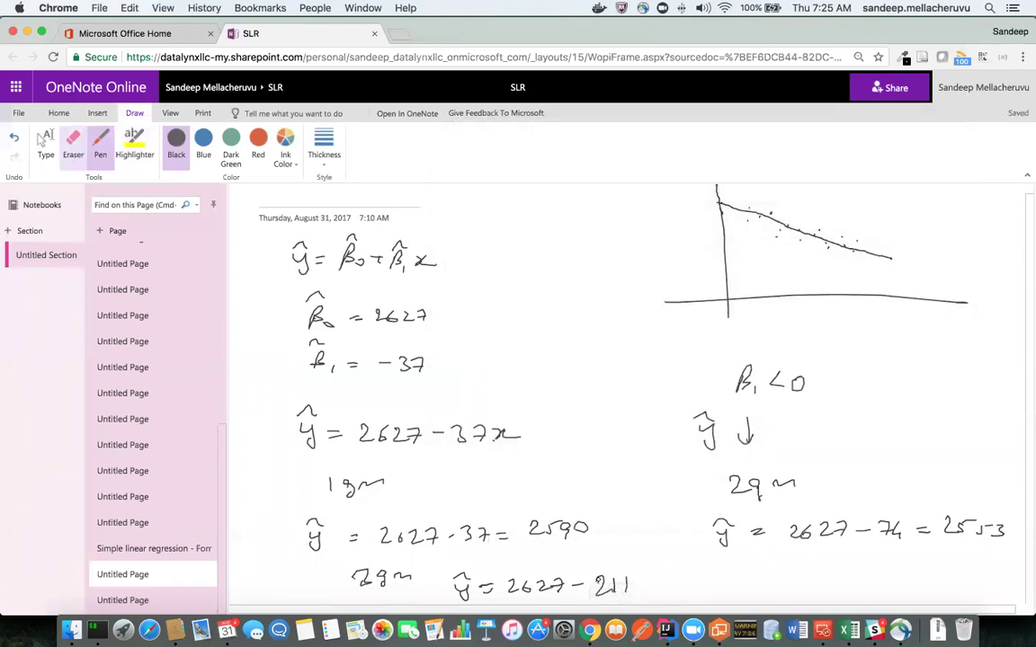
pyautogui.moveTo(652, 582); pyautogui.dragTo(663, 587)
# Step: Calculate 2627-111 in Spotlight and handwrite 2516 as the third example's result
pyautogui.press('super+space')
pyautogui.write('2627')
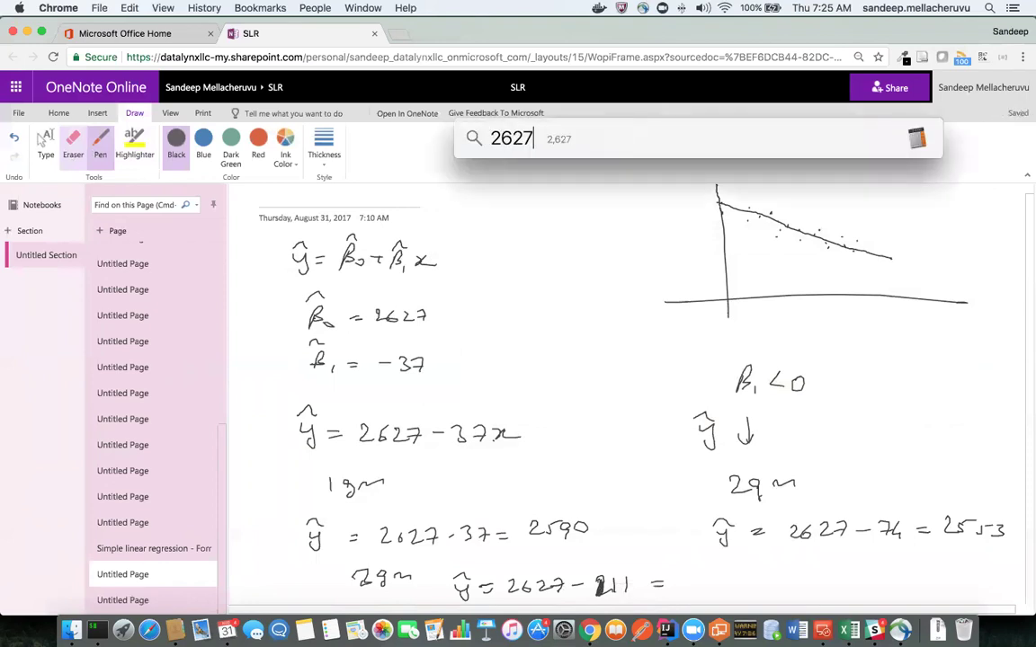
pyautogui.write('-111')
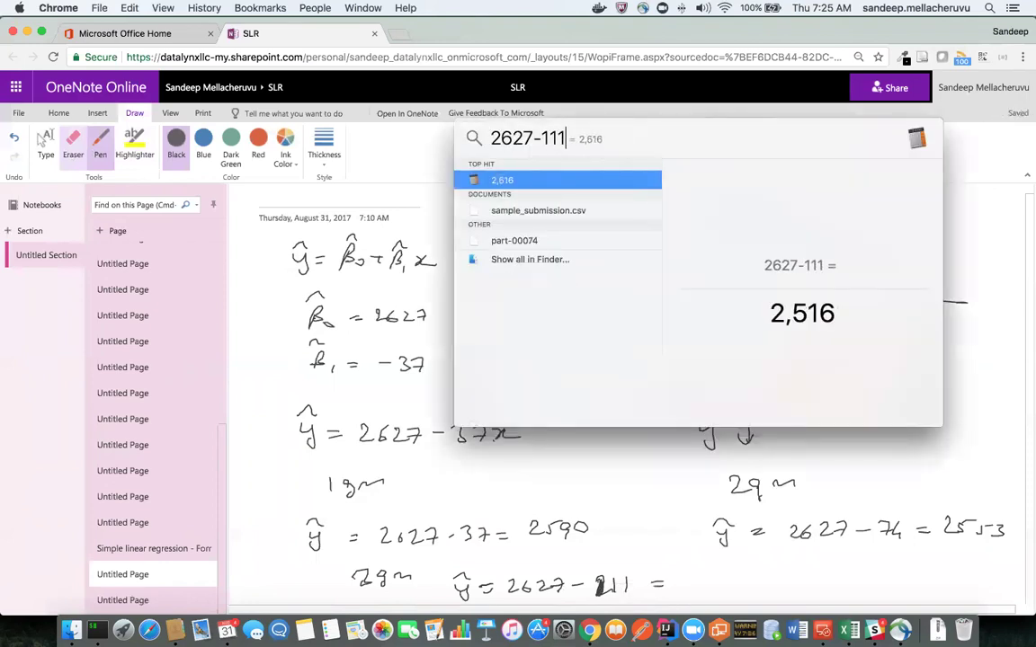
pyautogui.press('Escape')
pyautogui.moveTo(681, 579); pyautogui.dragTo(724, 589)
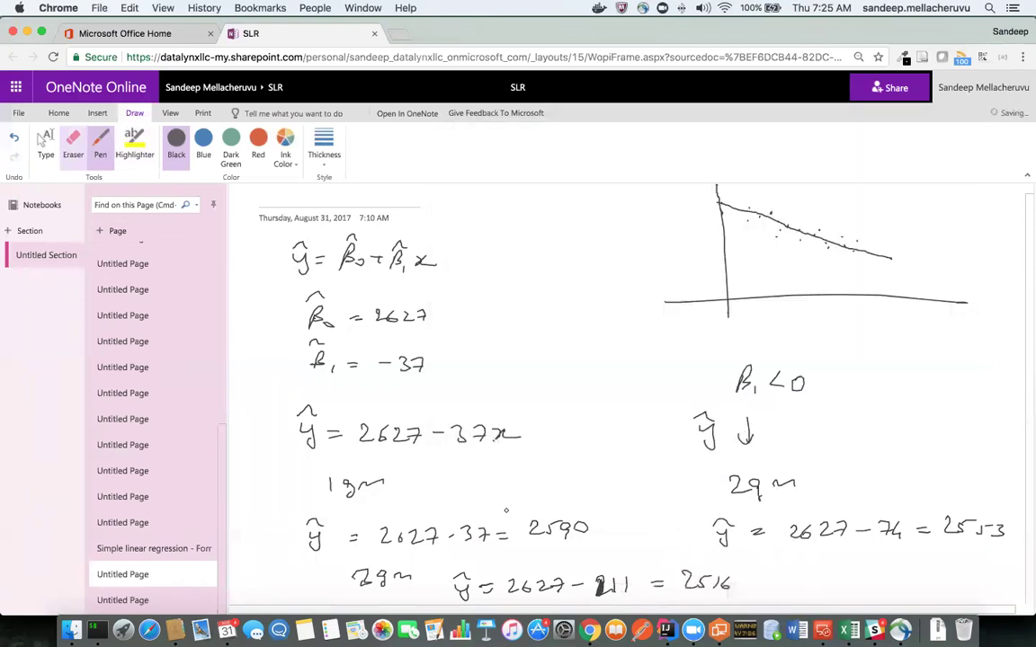
# Step: Underline the results 2590 and 2553, and calculate 2590-2553 in Spotlight
pyautogui.moveTo(538, 544); pyautogui.dragTo(564, 544)
pyautogui.moveTo(944, 544); pyautogui.dragTo(996, 543)
pyautogui.press('super+space')
pyautogui.write('2')
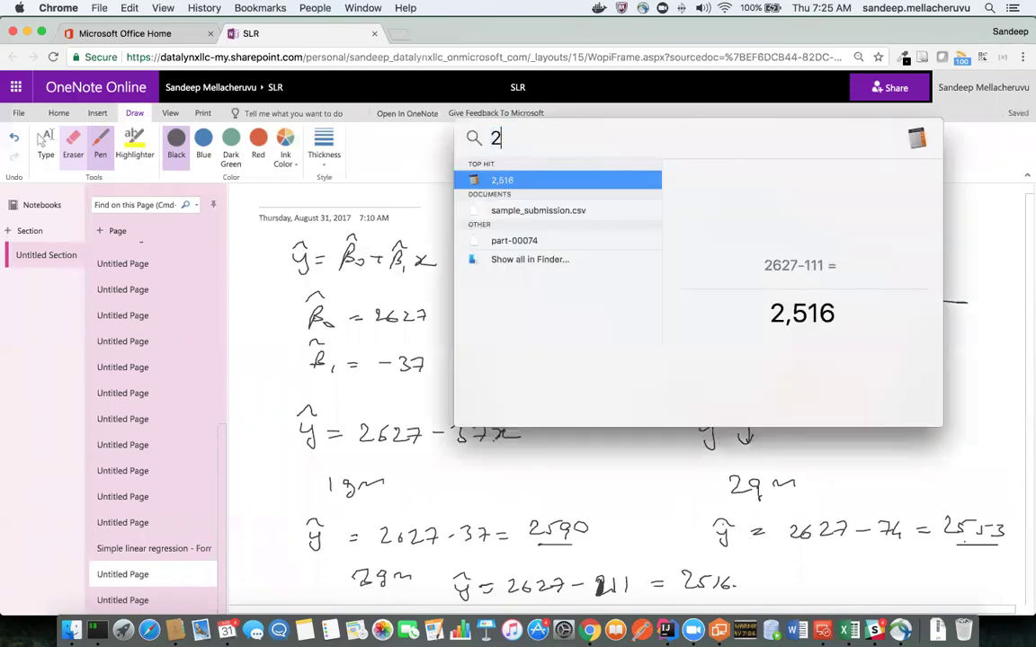
pyautogui.write('590')
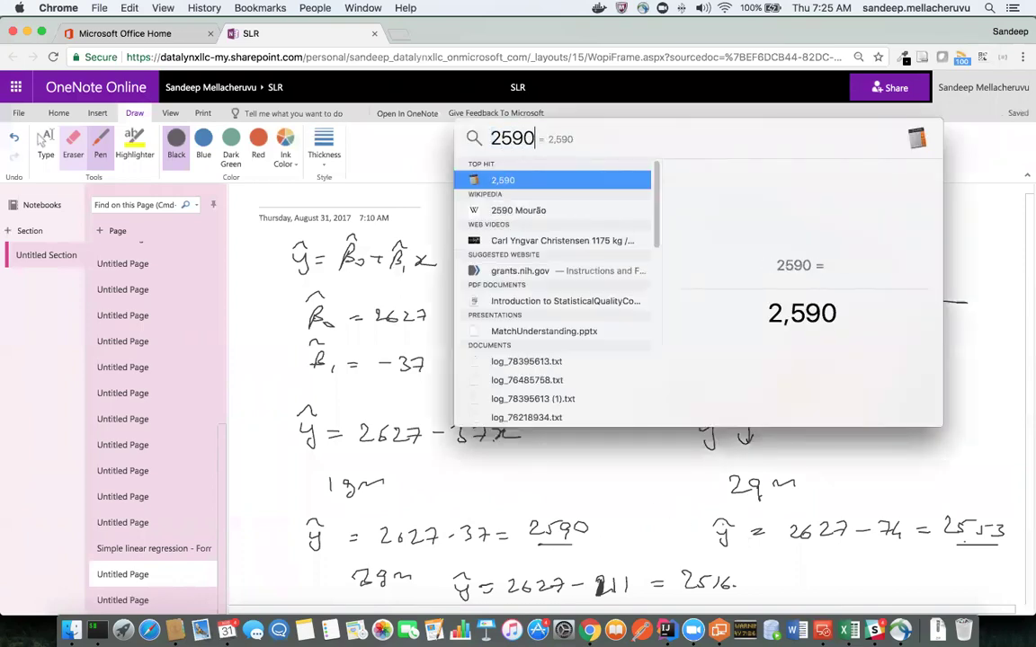
pyautogui.write('-')
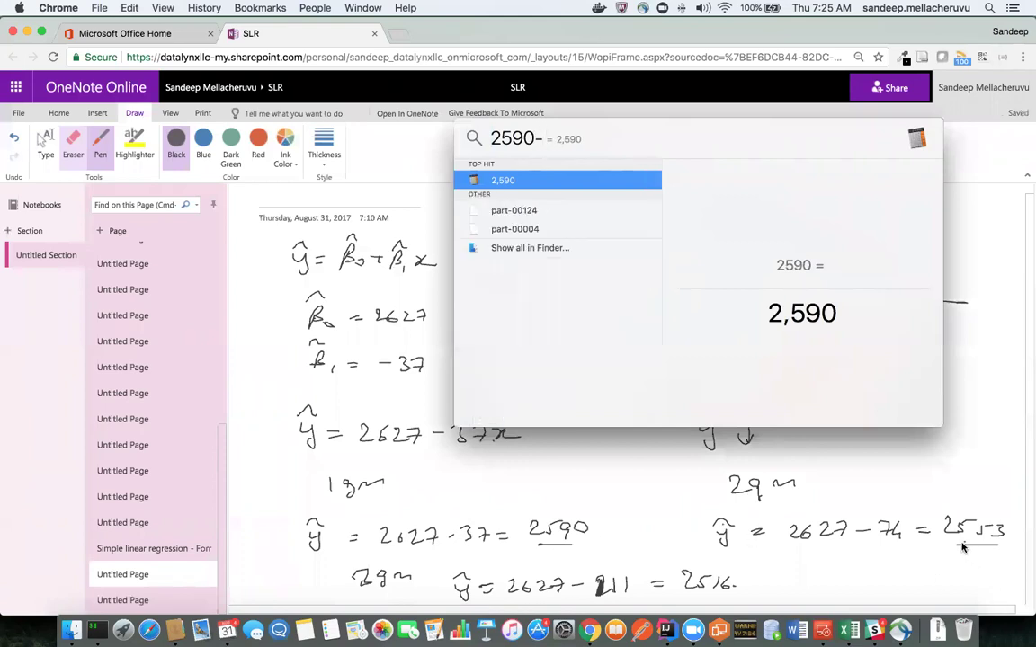
pyautogui.write('2553')
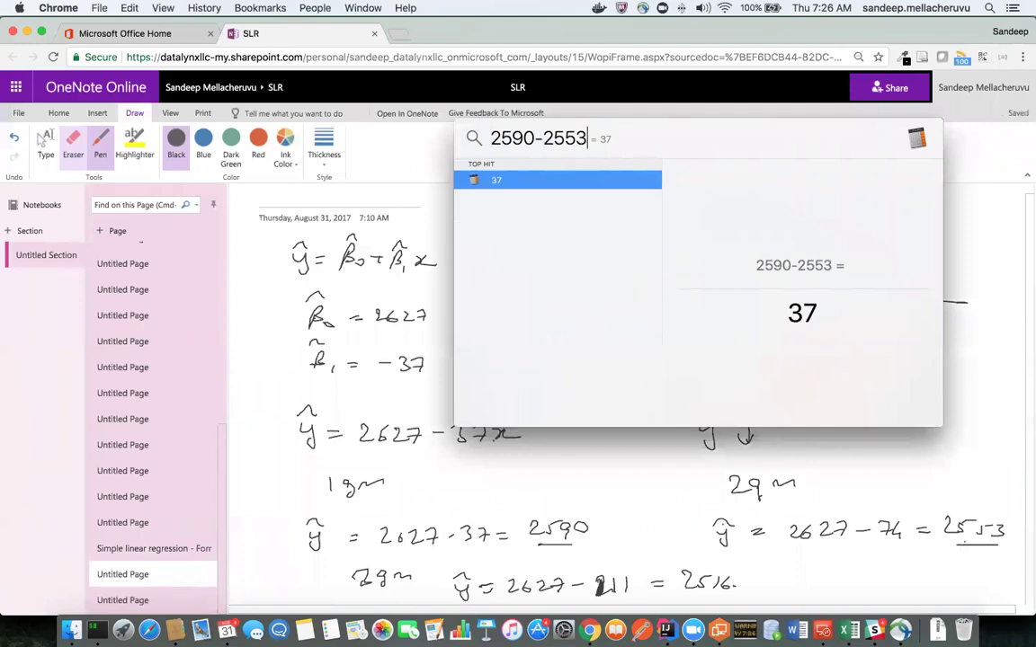
pyautogui.press('super+a')
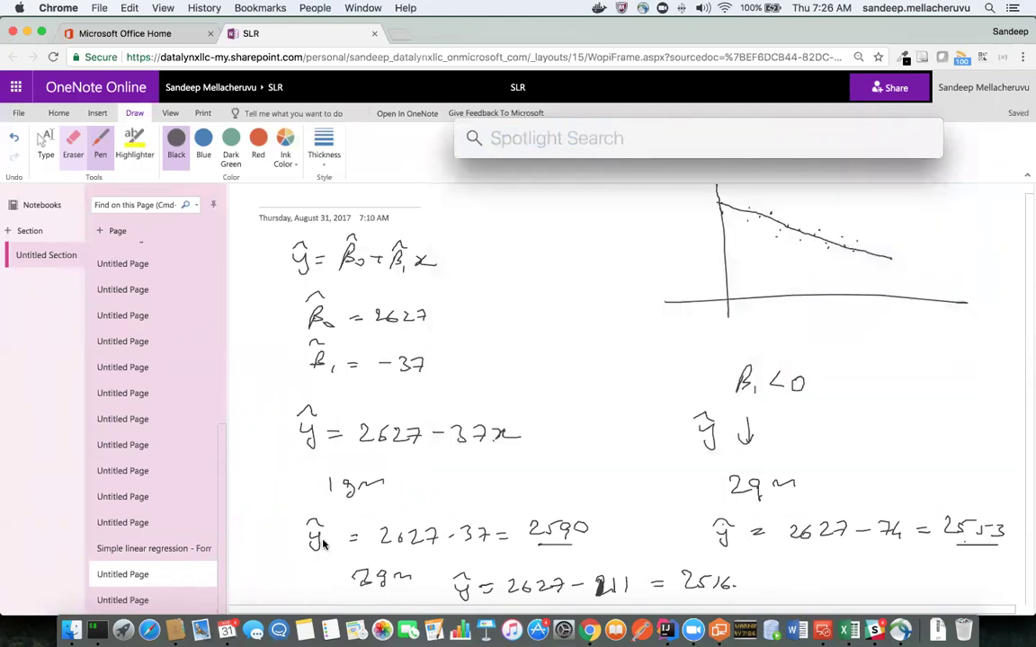
pyautogui.press('Escape')
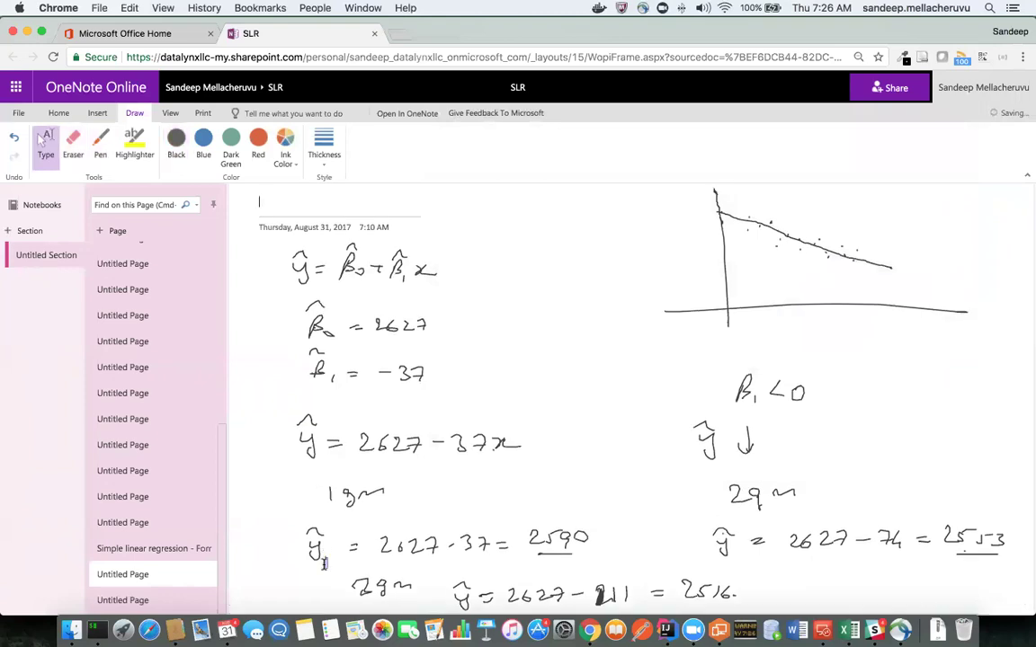
# Step: Handwrite subscripts 1, 2 and 3 on the three calculated ŷ values, and collapse the page list and ribbon
pyautogui.click(101, 149)
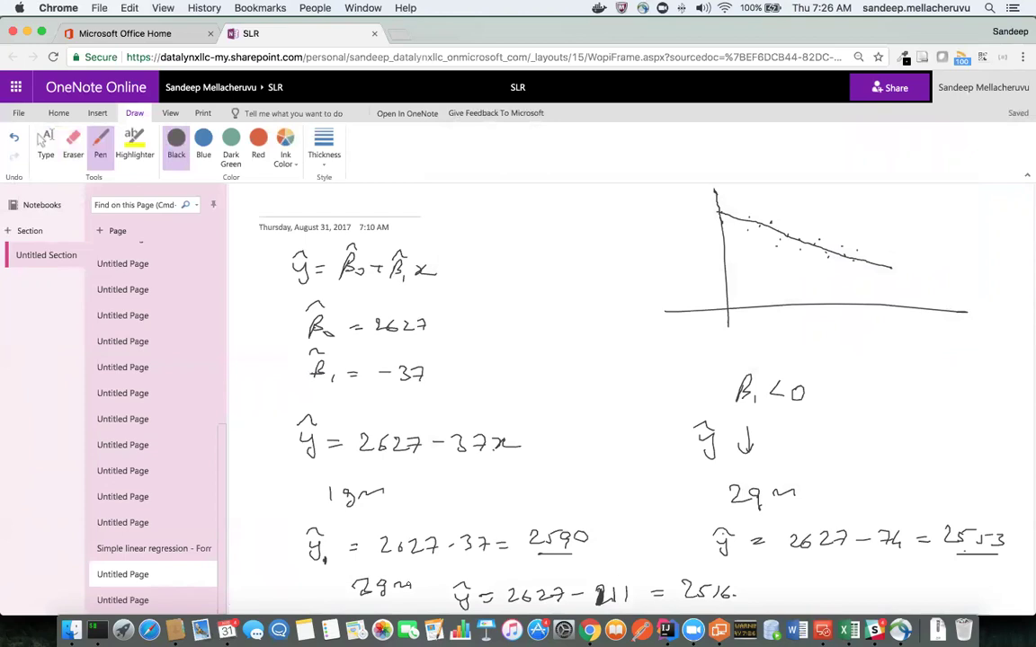
pyautogui.moveTo(733, 544); pyautogui.dragTo(744, 556)
pyautogui.click(13, 205)
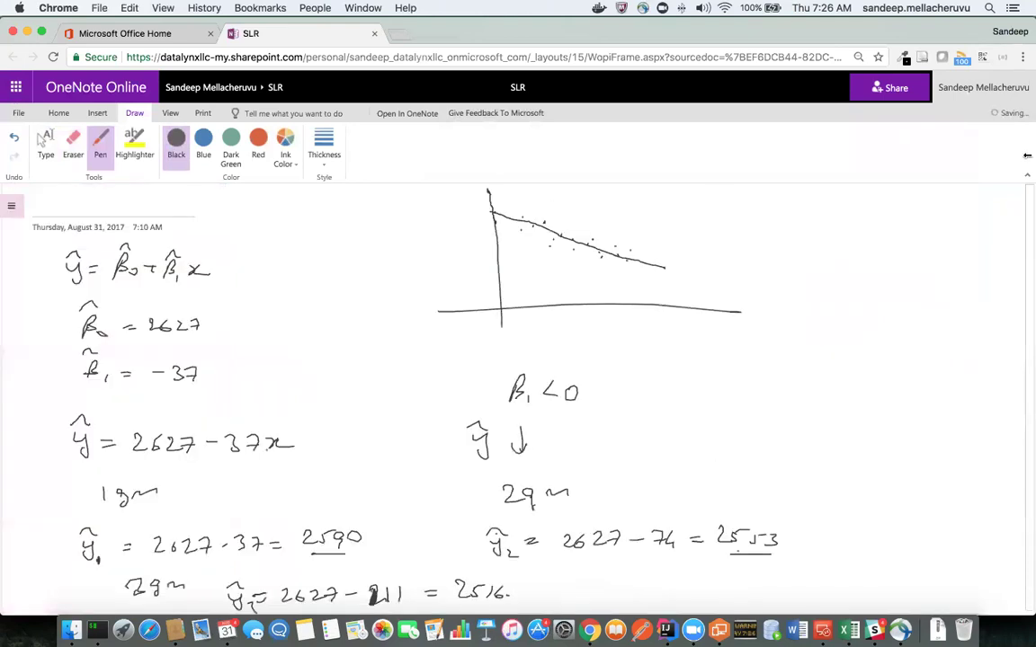
pyautogui.click(1027, 175)
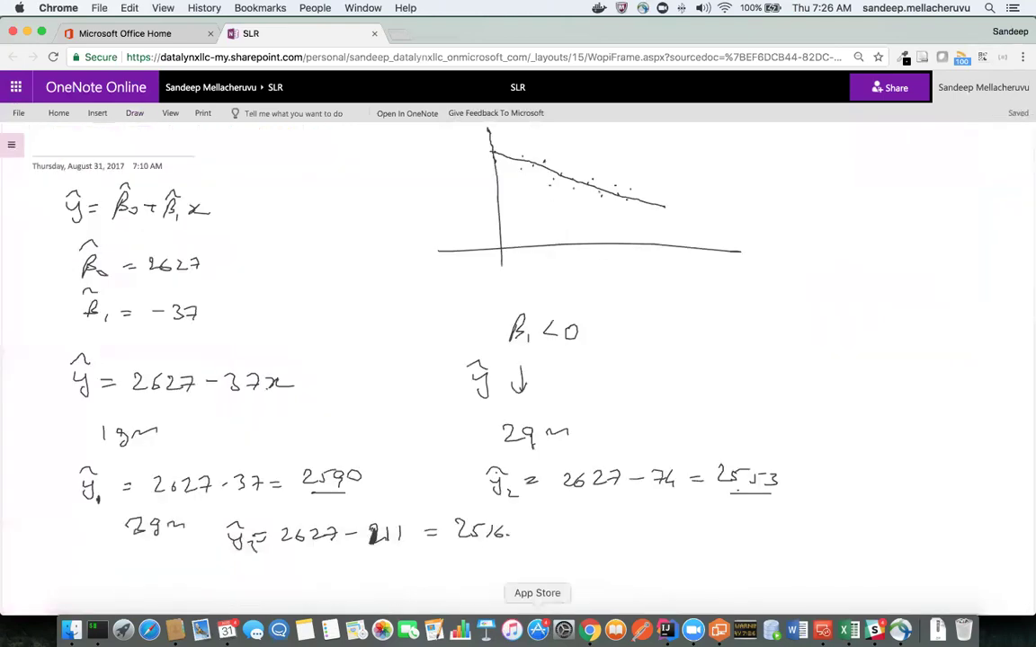
# Step: Calculate 2590-2553 in Spotlight to compare the first two ŷ results
pyautogui.press('super+space')
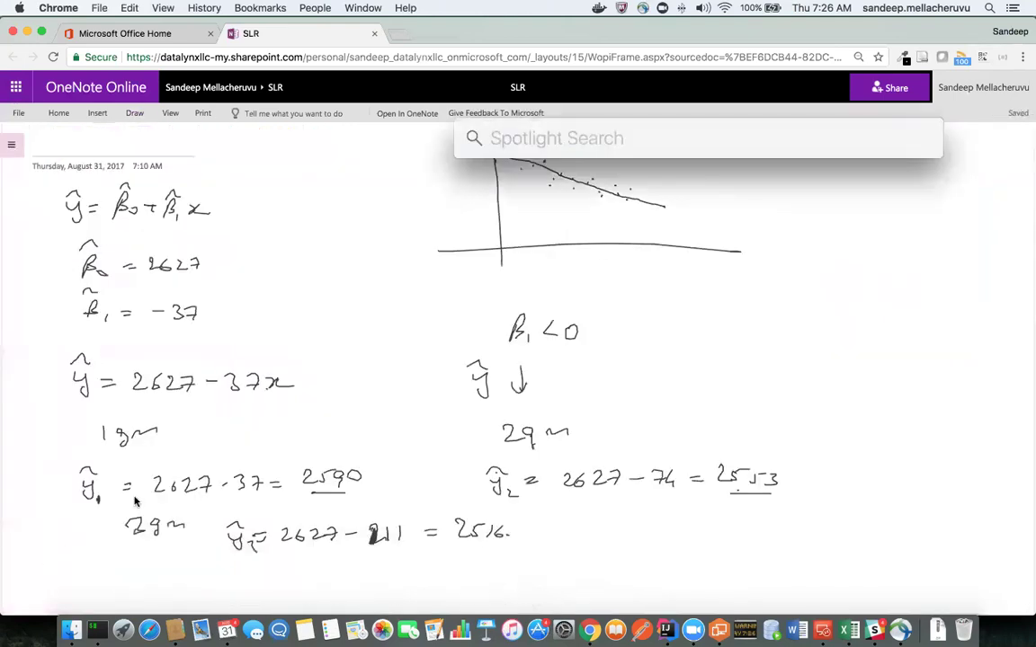
pyautogui.write('2590-2554')
pyautogui.press('BackSpace')
pyautogui.write('3')
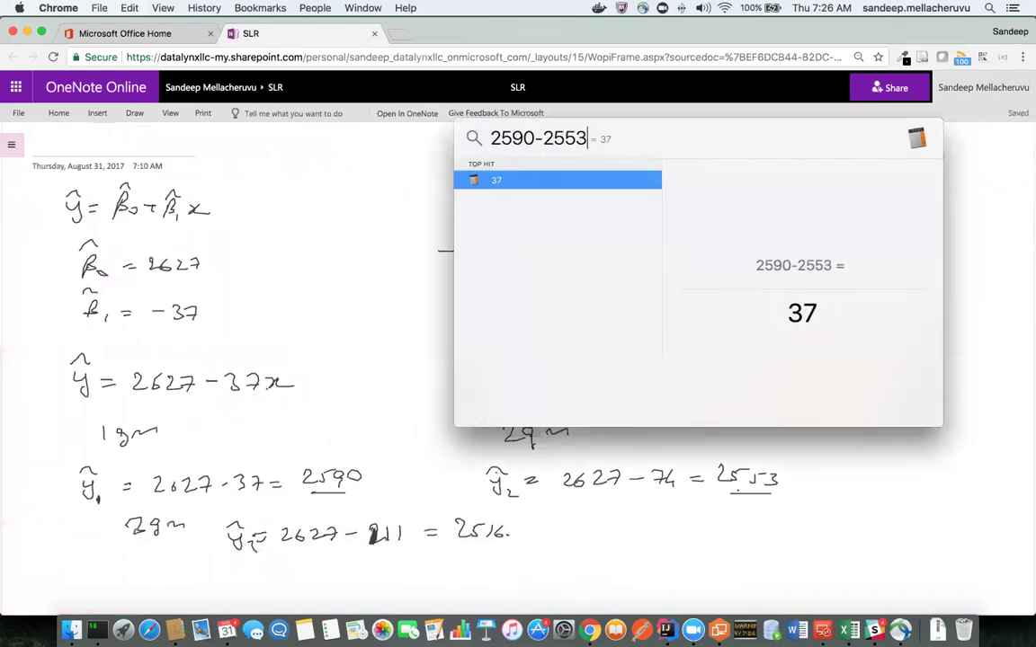
# Step: Calculate 2553-2516 in Spotlight to compare the second and third ŷ results, and close the search
pyautogui.press('super+a')
pyautogui.press('BackSpace')
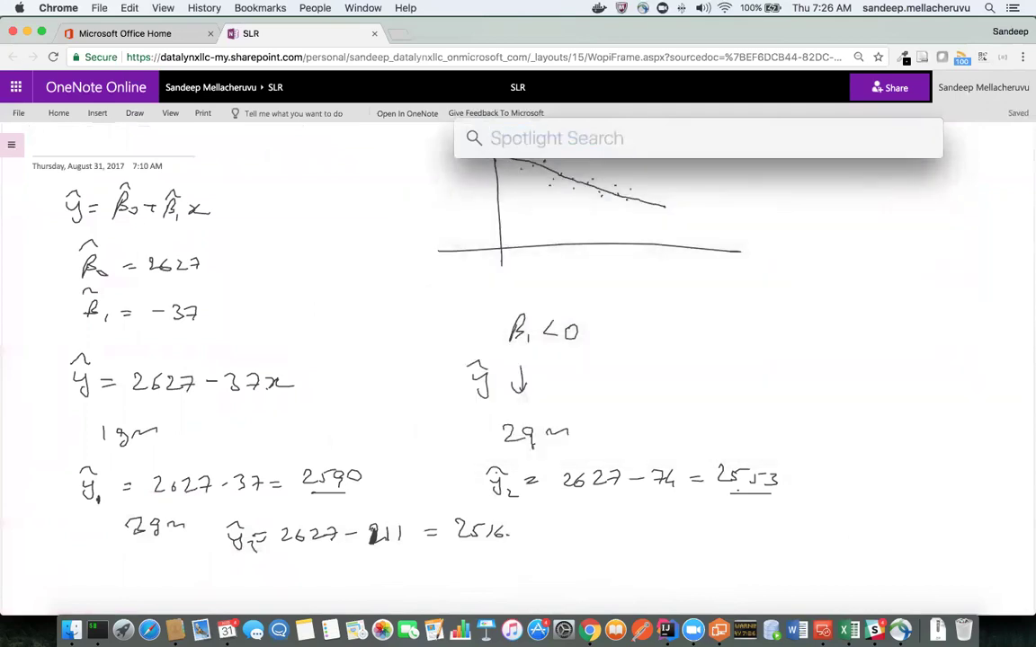
pyautogui.write('2552')
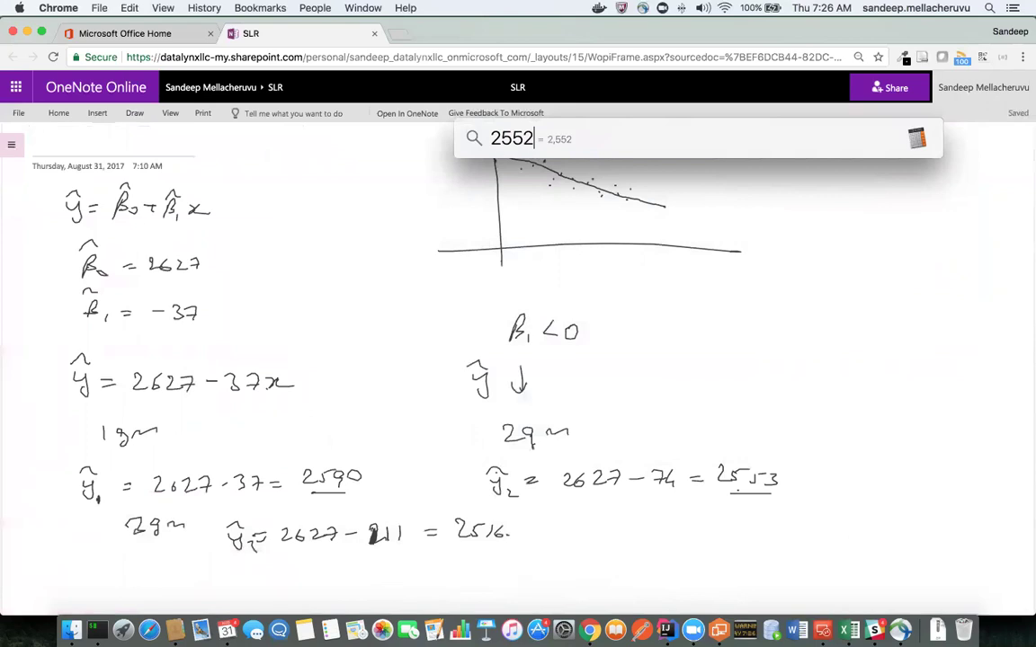
pyautogui.press('BackSpace')
pyautogui.write('3')
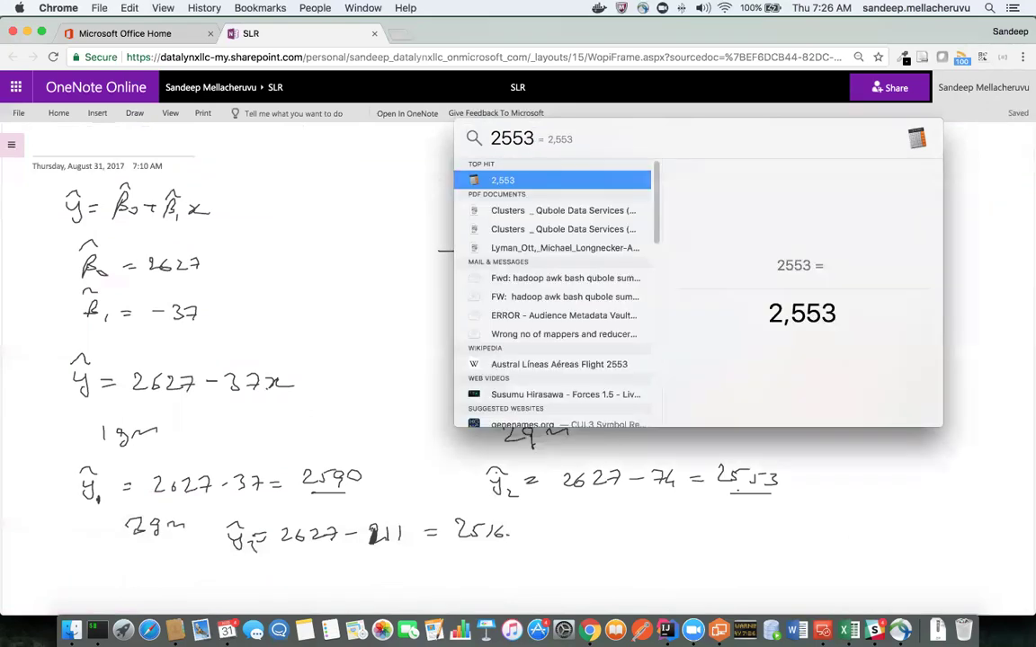
pyautogui.write('-2516')
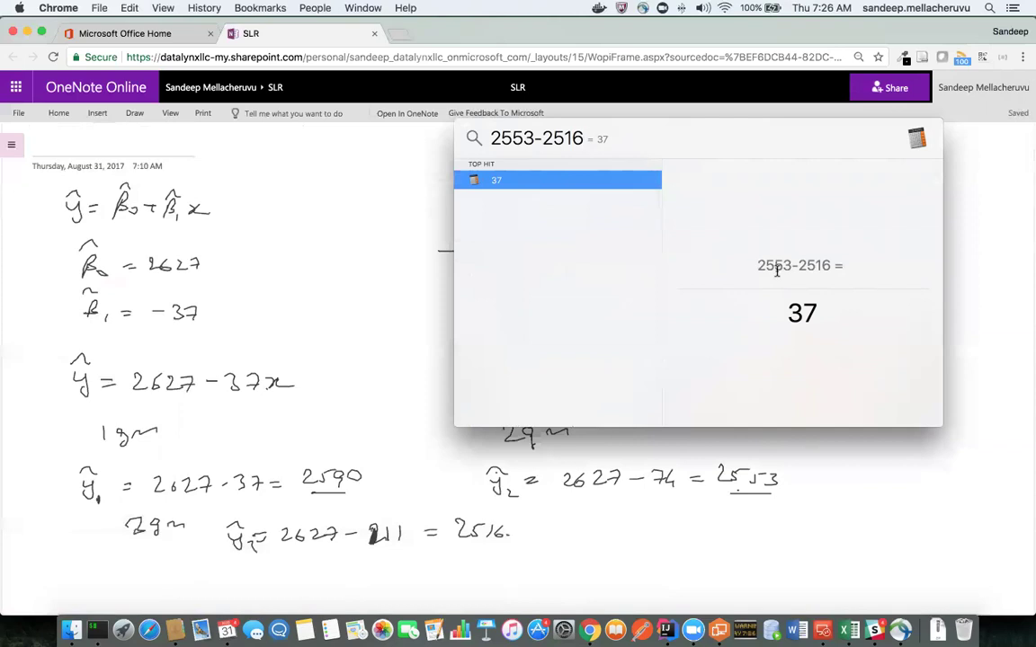
pyautogui.doubleClick(802, 313)
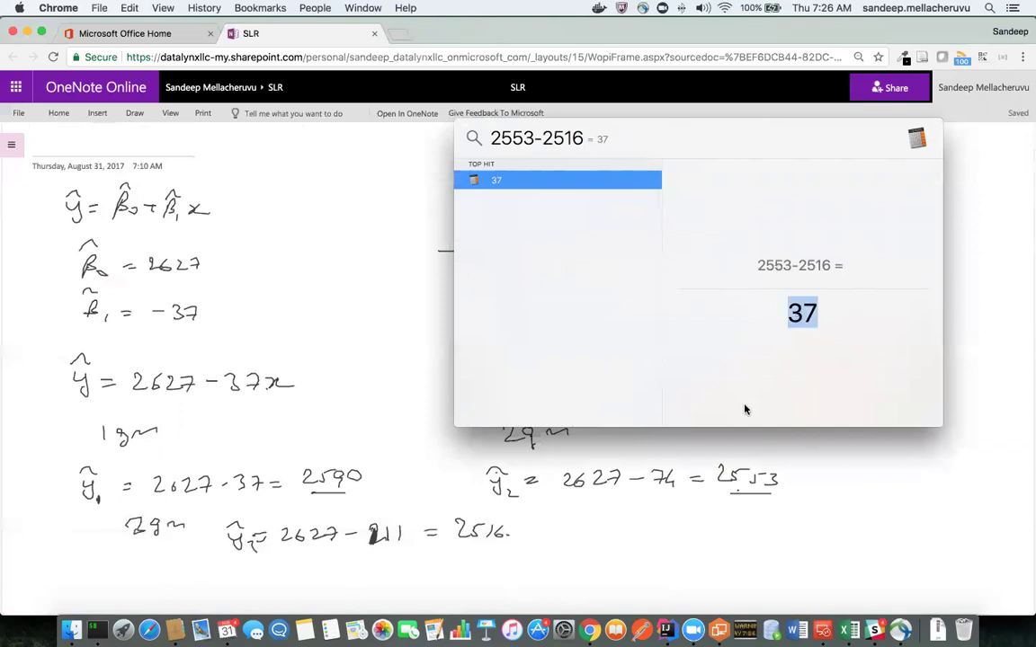
pyautogui.press('Escape')
pyautogui.press('Escape')
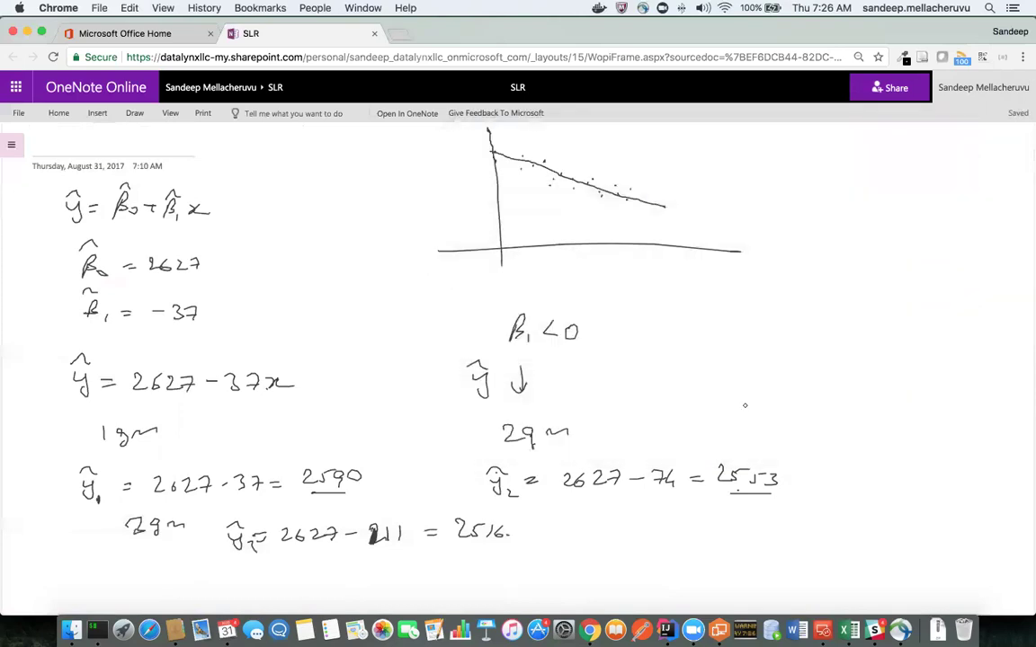
# Step: Mark two points near the start of the sketched regression line, and revisit the "Significance of β's" page before returning to the equation page
pyautogui.click(521, 161)
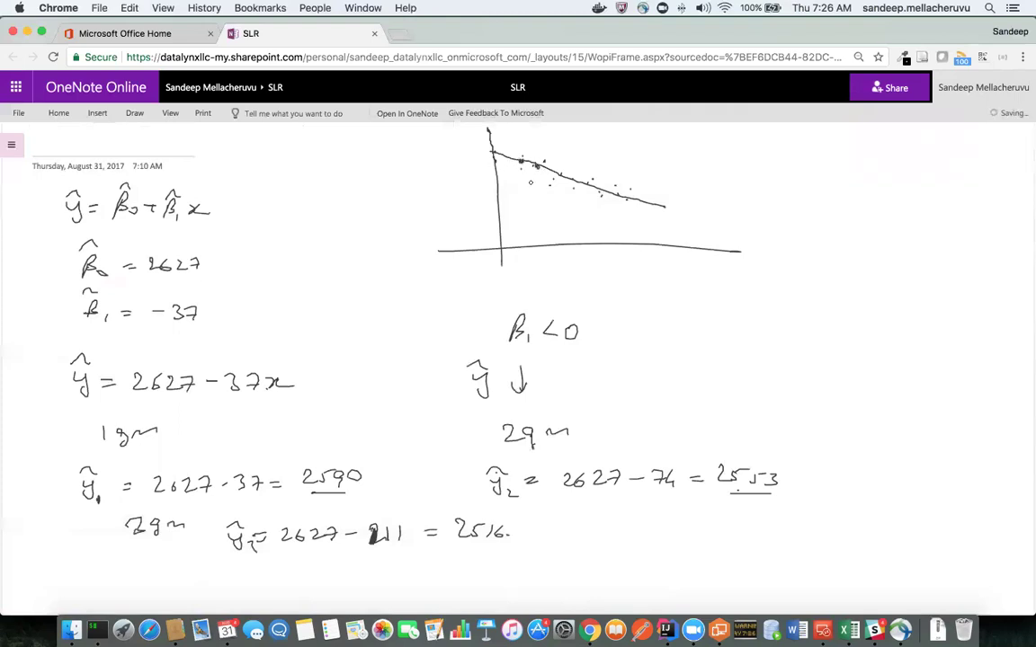
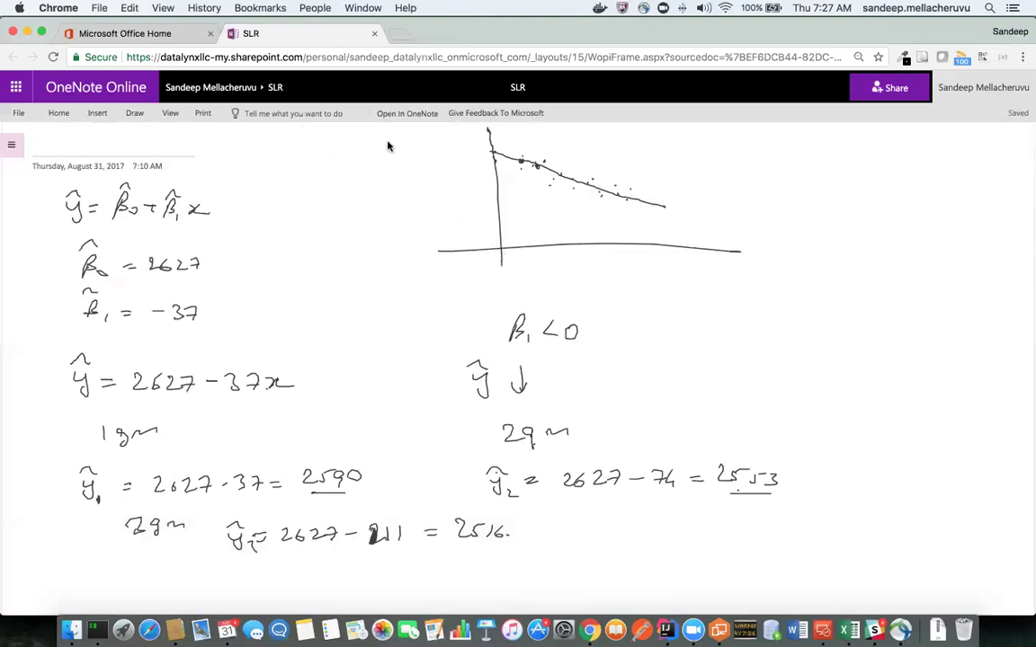
pyautogui.click(11, 144)
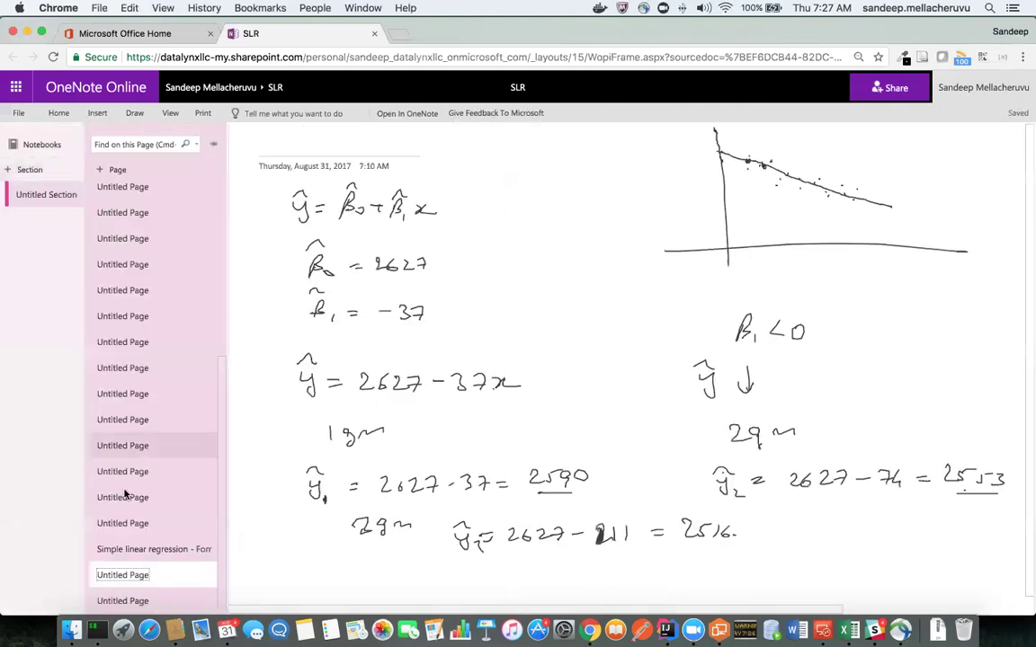
pyautogui.click(140, 600)
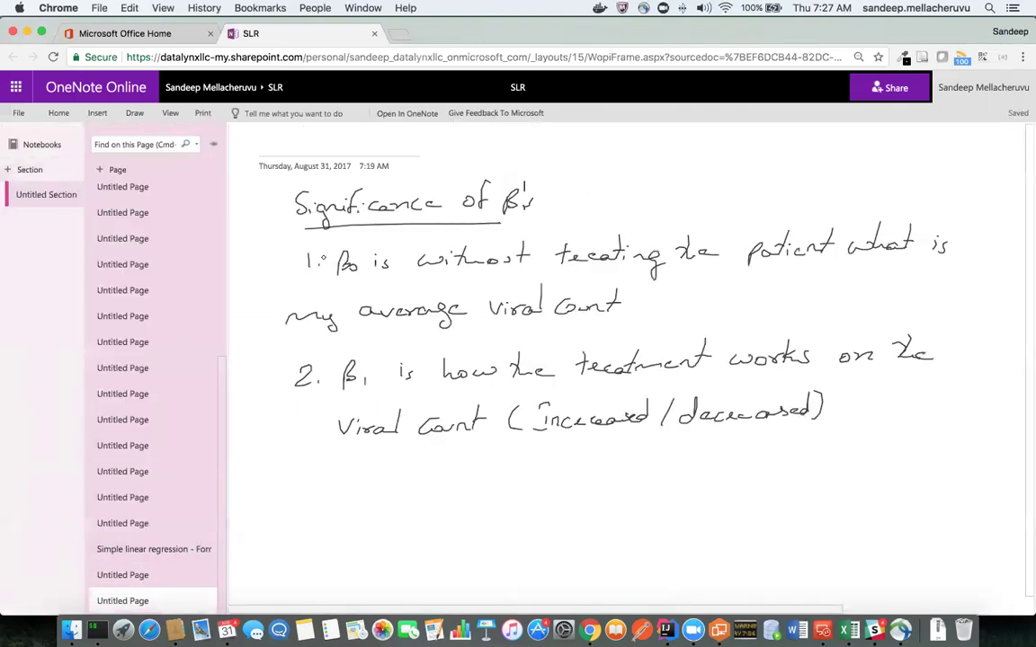
pyautogui.click(414, 454)
pyautogui.click(161, 574)
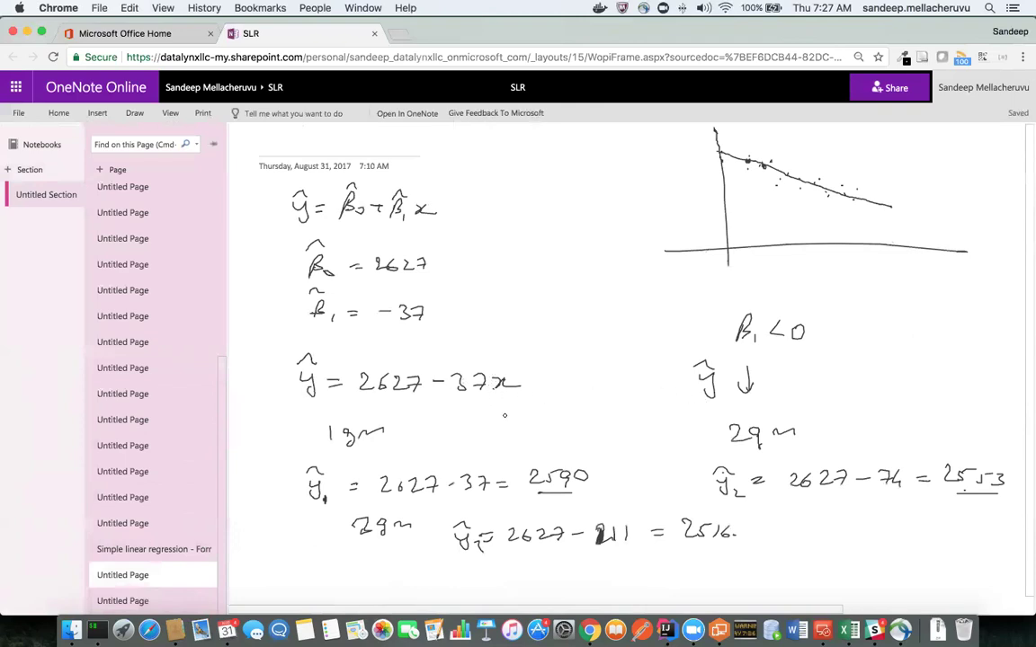
pyautogui.moveTo(509, 420); pyautogui.dragTo(510, 402)
pyautogui.moveTo(500, 414); pyautogui.dragTo(520, 413)
pyautogui.moveTo(288, 415); pyautogui.dragTo(297, 405)
pyautogui.press('super+z')
pyautogui.press('super+z')
pyautogui.press('super+z')
# Step: Switch to the Viral Count data workbook in Excel and delete the Viralcount(y) scatter chart
pyautogui.click(847, 630)
pyautogui.click(542, 317)
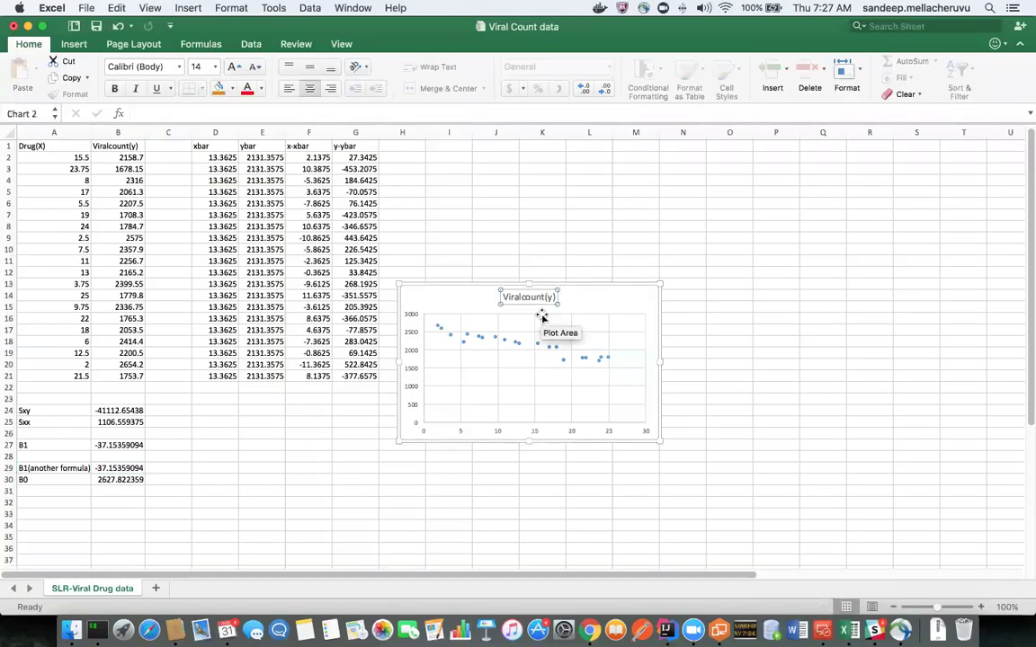
pyautogui.press('Delete')
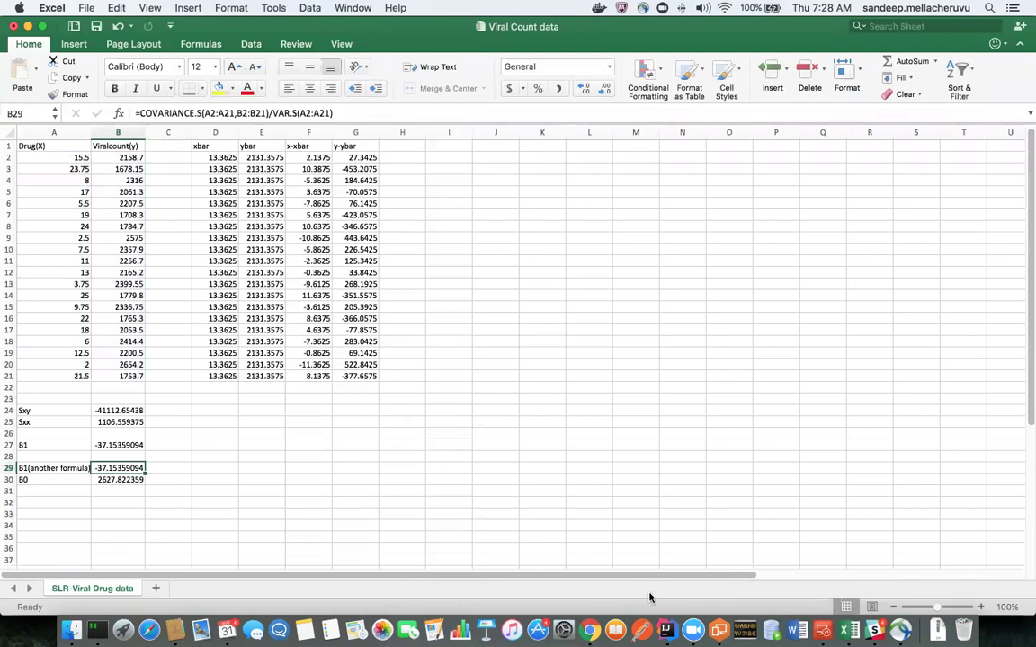
# Step: Review the "Simple linear regression - Formulae" page in OneNote, and return to the Excel workbook
pyautogui.click(588, 630)
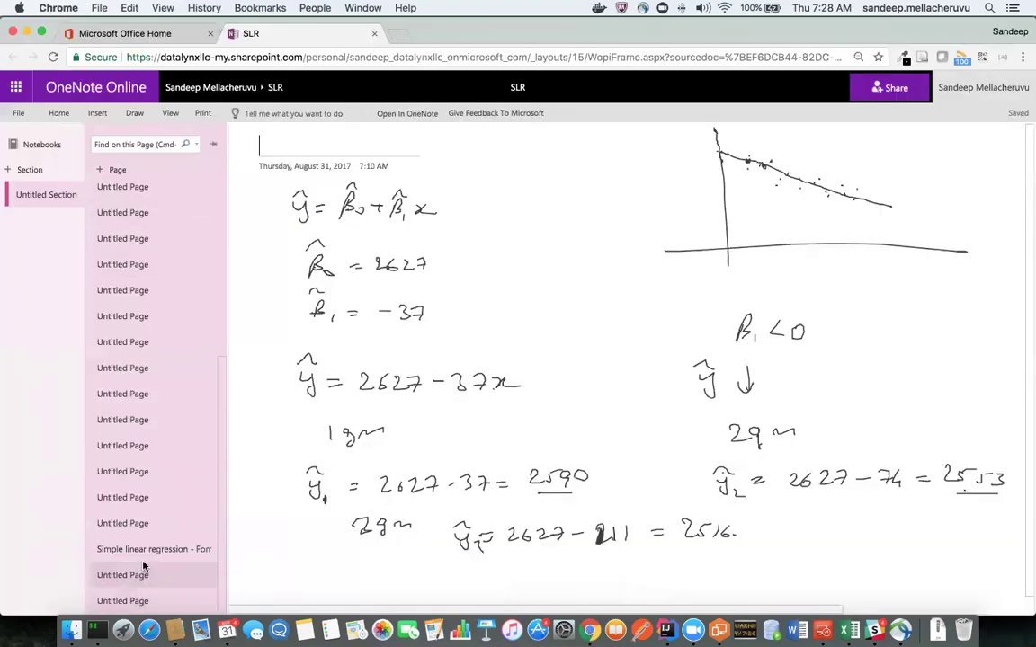
pyautogui.click(144, 550)
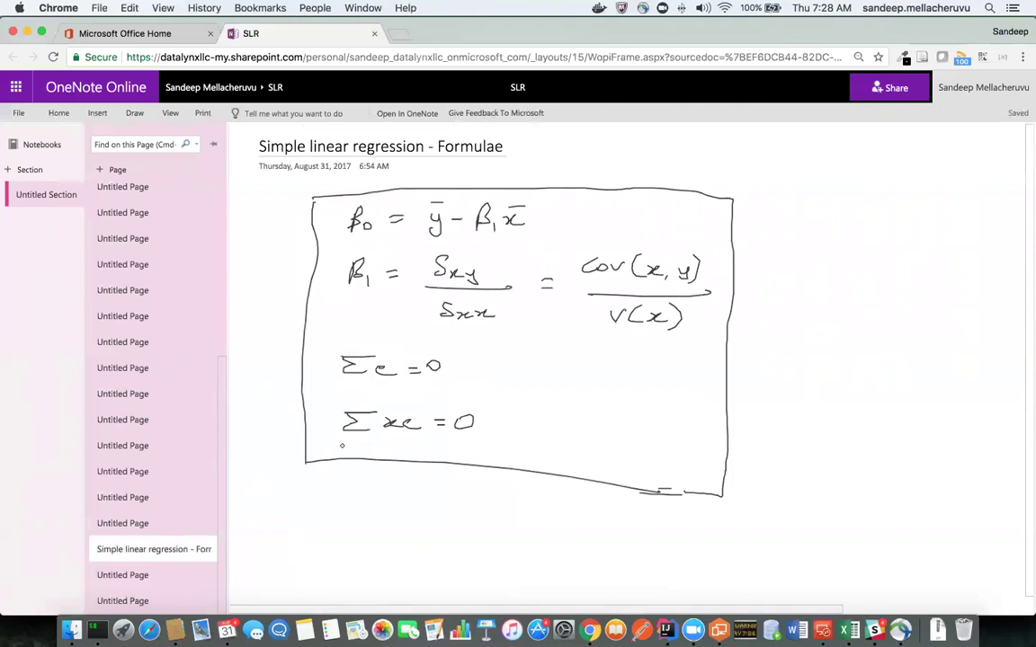
pyautogui.press('super+Tab')
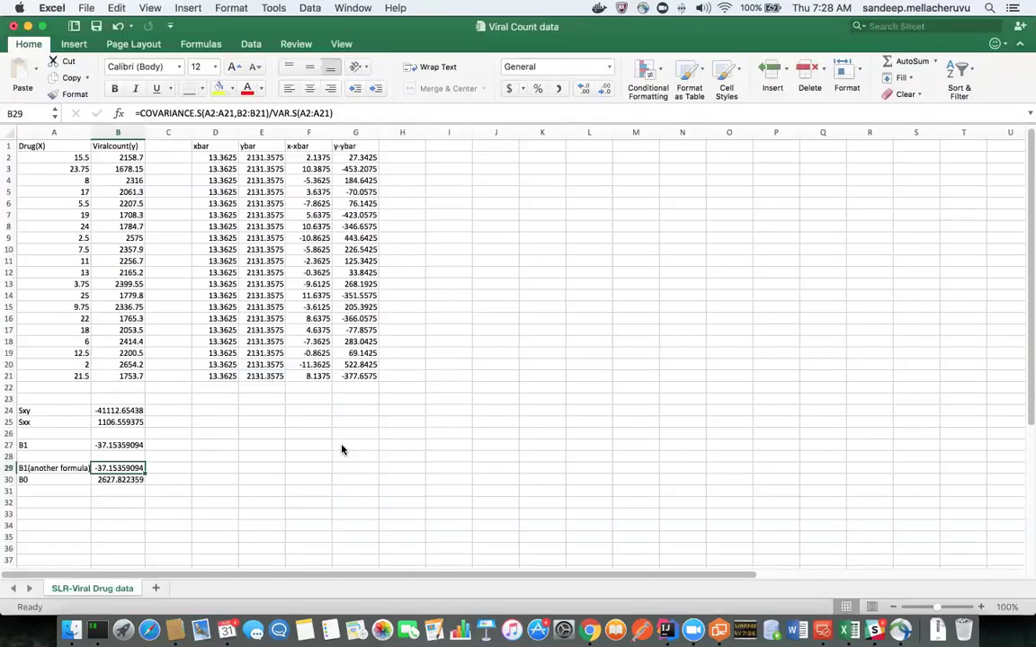
# Step: Check the B1 and B0 formulas in B29 and B30, and enter the column heading yhat in cell I1
pyautogui.click(495, 160)
pyautogui.press('Up')
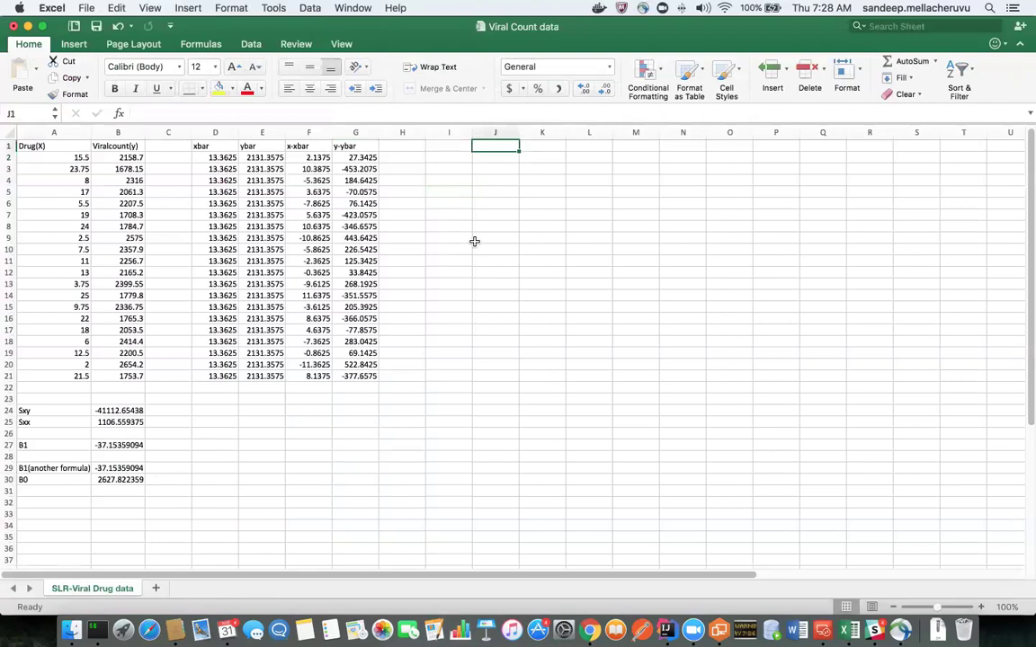
pyautogui.click(116, 468)
pyautogui.click(115, 479)
pyautogui.click(116, 469)
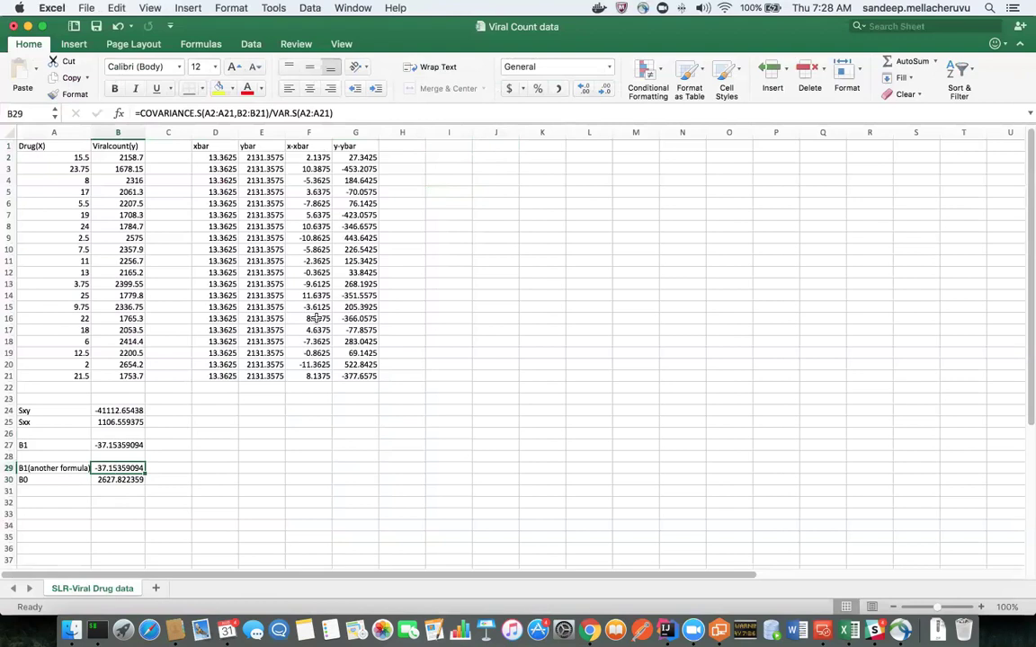
pyautogui.click(441, 146)
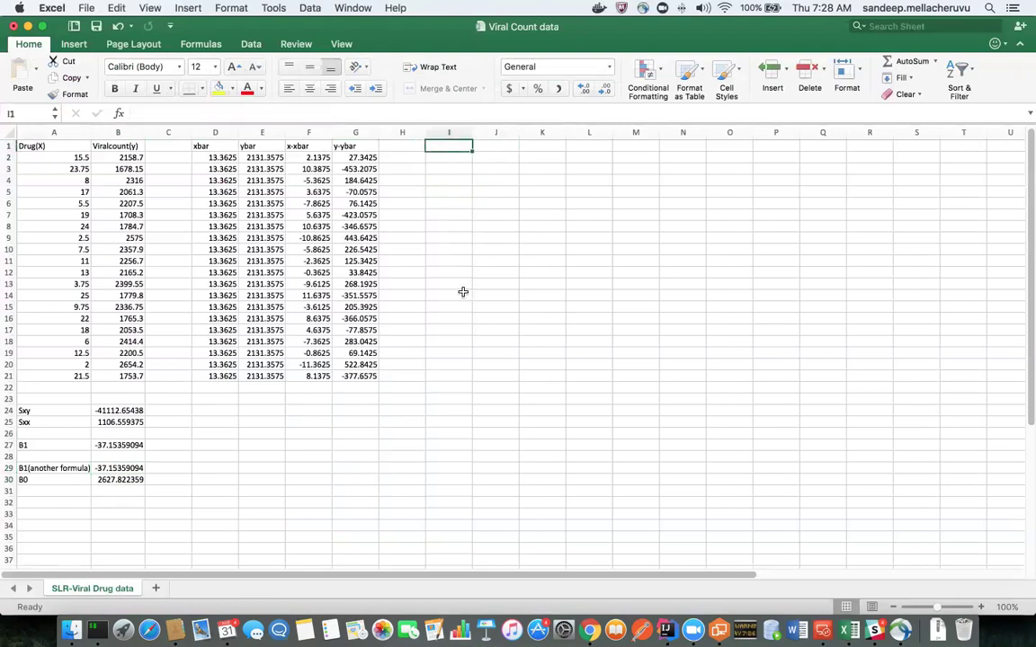
pyautogui.write('yhar')
pyautogui.press('BackSpace')
pyautogui.write('t')
pyautogui.press('Return')
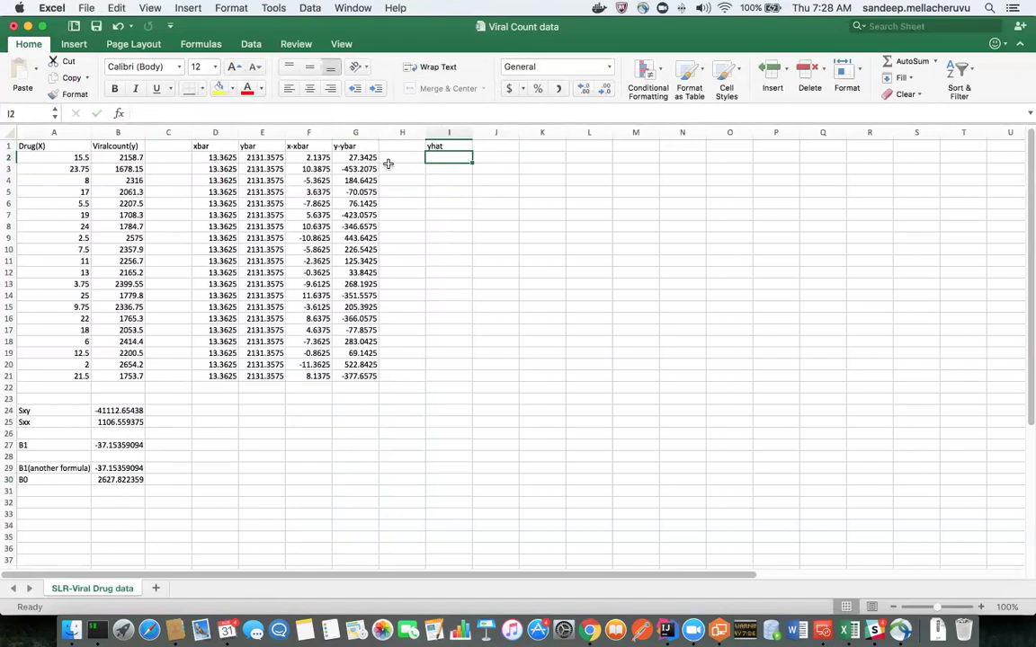
# Step: Highlight the observed viral counts in B2:B21, and select the first yhat cell I2
pyautogui.moveTo(128, 157); pyautogui.dragTo(124, 376)
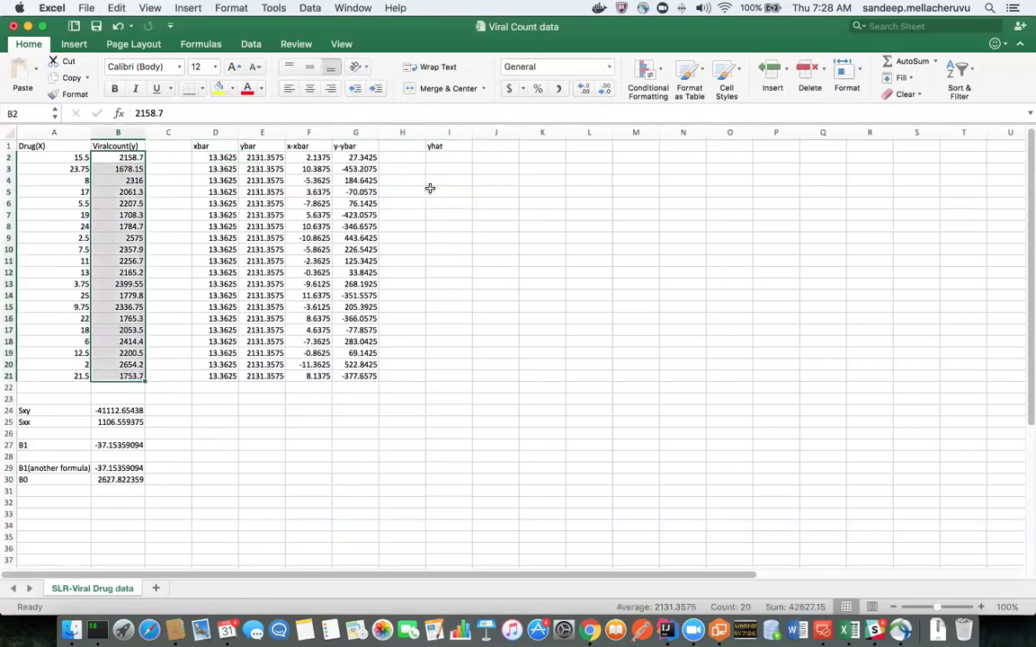
pyautogui.click(449, 147)
pyautogui.click(454, 157)
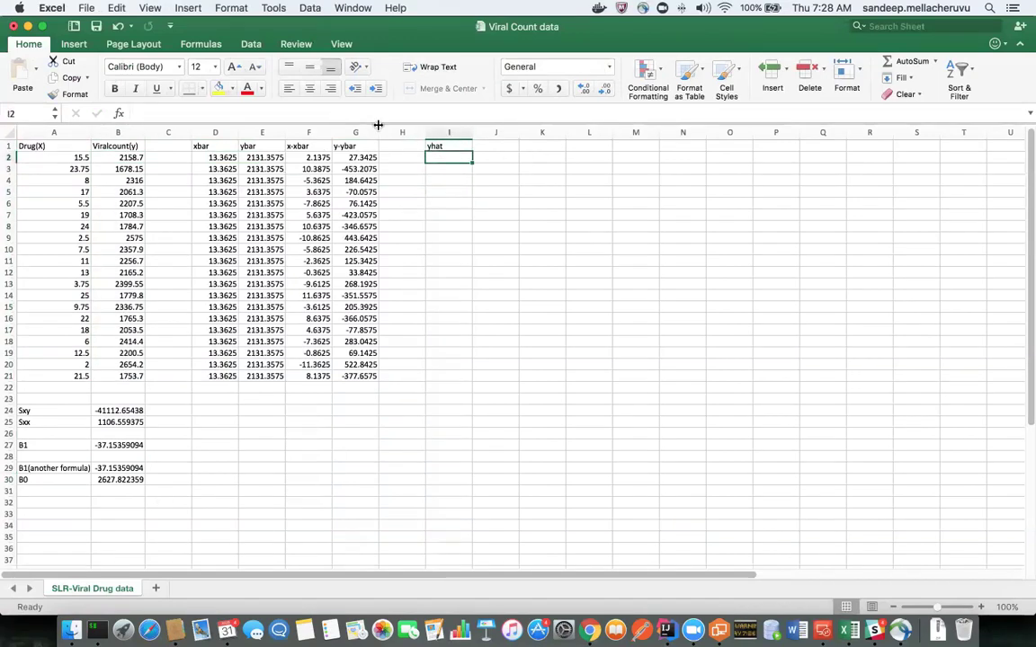
pyautogui.moveTo(102, 157); pyautogui.dragTo(106, 376)
pyautogui.click(439, 157)
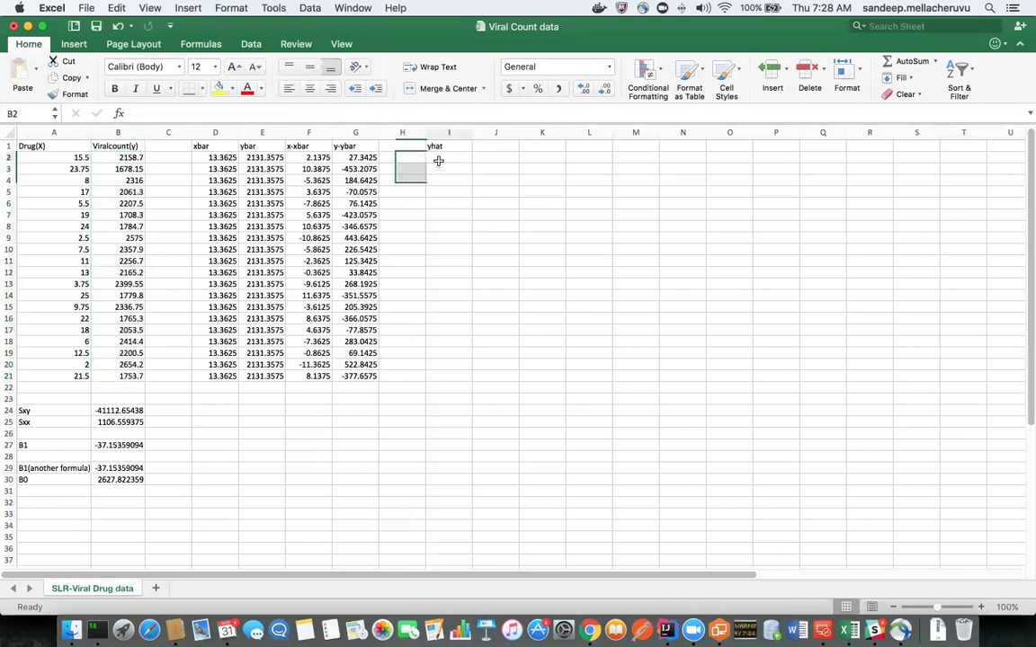
# Step: Try starting a formula in the first yhat cell I2, and switch to OneNote to consult the regression formulae
pyautogui.write('=')
pyautogui.press('BackSpace')
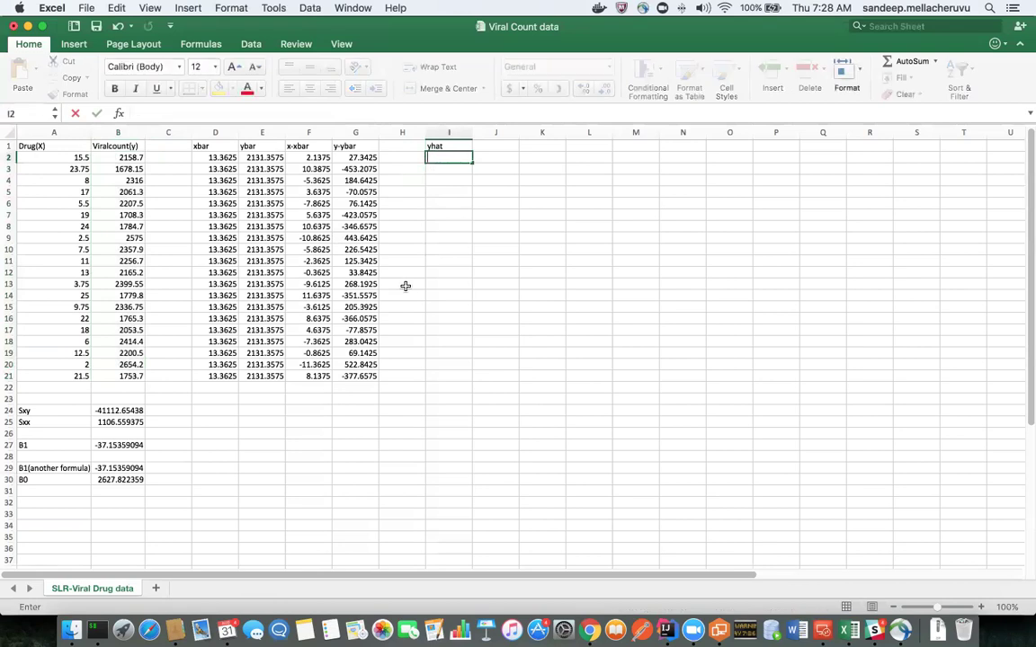
pyautogui.press('super+Tab')
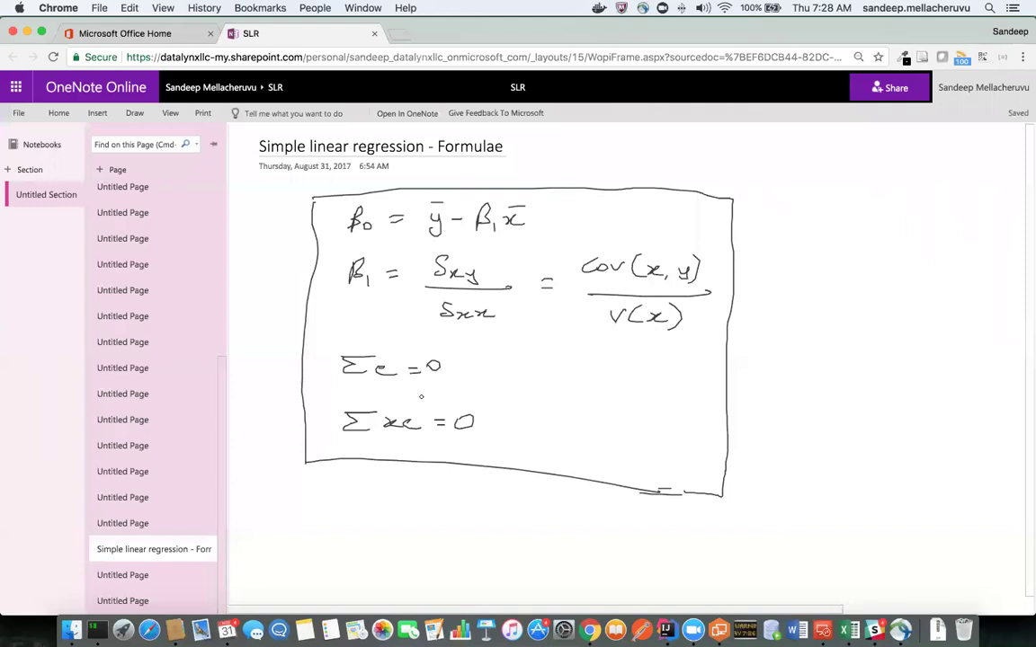
# Step: Handwrite ŷ = β̂0 + β̂1x beside the Σe = 0 formula and add hats to β0 and β1 in the formulas above
pyautogui.moveTo(530, 377)
pyautogui.mouseDown()
pyautogui.moveTo(539, 388)
pyautogui.moveTo(543, 368)
pyautogui.moveTo(606, 388)
pyautogui.mouseUp()
pyautogui.moveTo(600, 381); pyautogui.dragTo(653, 385)
pyautogui.moveTo(651, 376)
pyautogui.mouseDown()
pyautogui.moveTo(662, 381)
pyautogui.moveTo(630, 367)
pyautogui.mouseUp()
pyautogui.moveTo(576, 368); pyautogui.dragTo(587, 367)
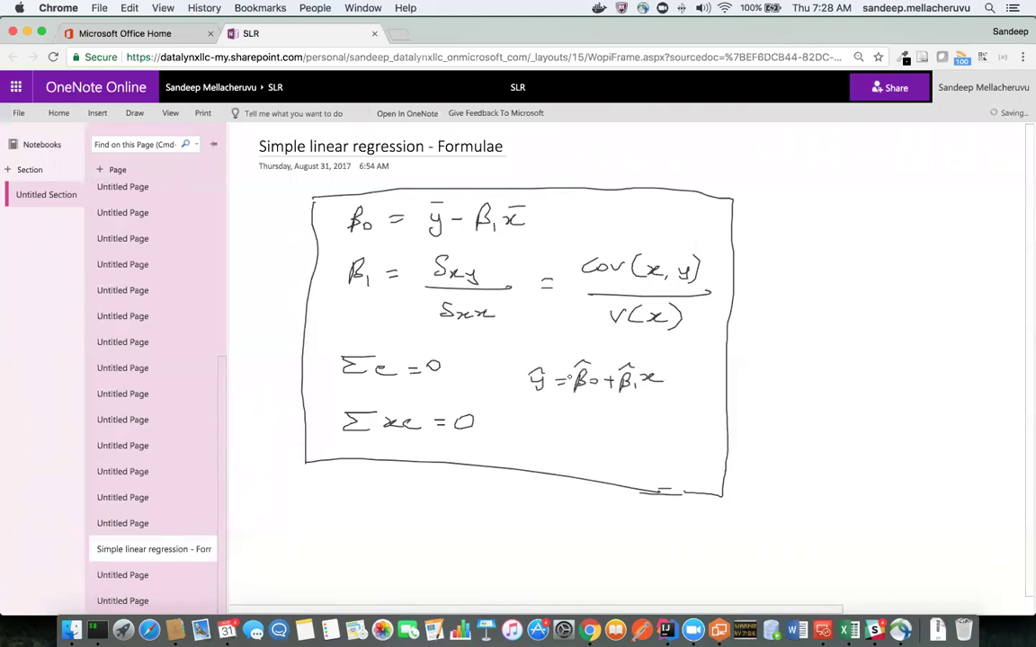
pyautogui.moveTo(349, 208); pyautogui.dragTo(361, 207)
pyautogui.moveTo(347, 252); pyautogui.dragTo(358, 251)
# Step: Switch to the Viral Count data workbook in Excel and calculate the first yhat value in I2 with =B30+B29*A2
pyautogui.press('super+Tab')
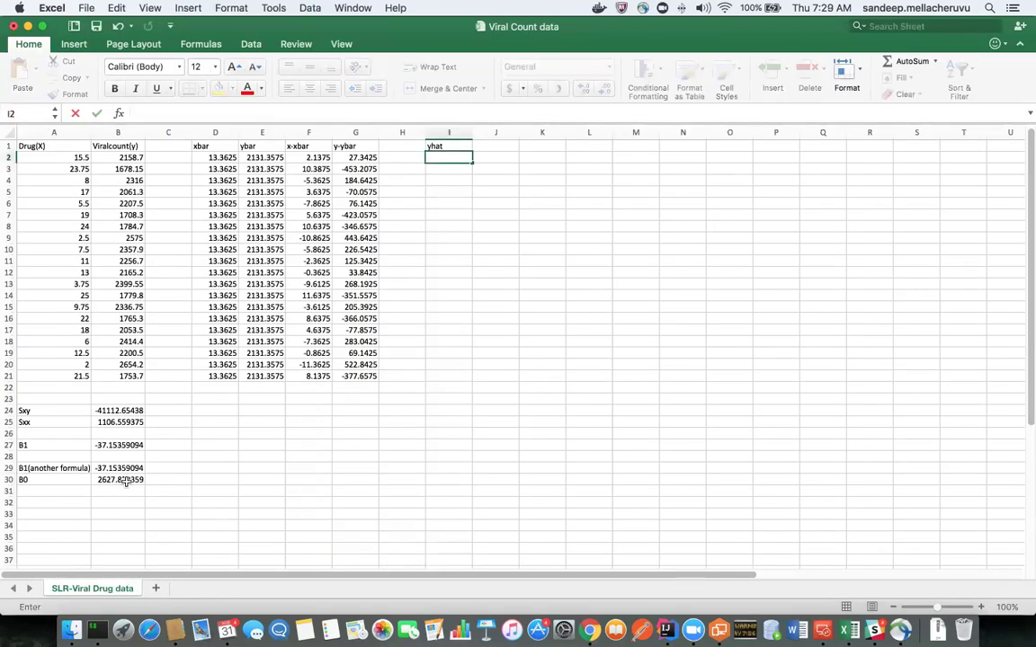
pyautogui.press('super+Tab')
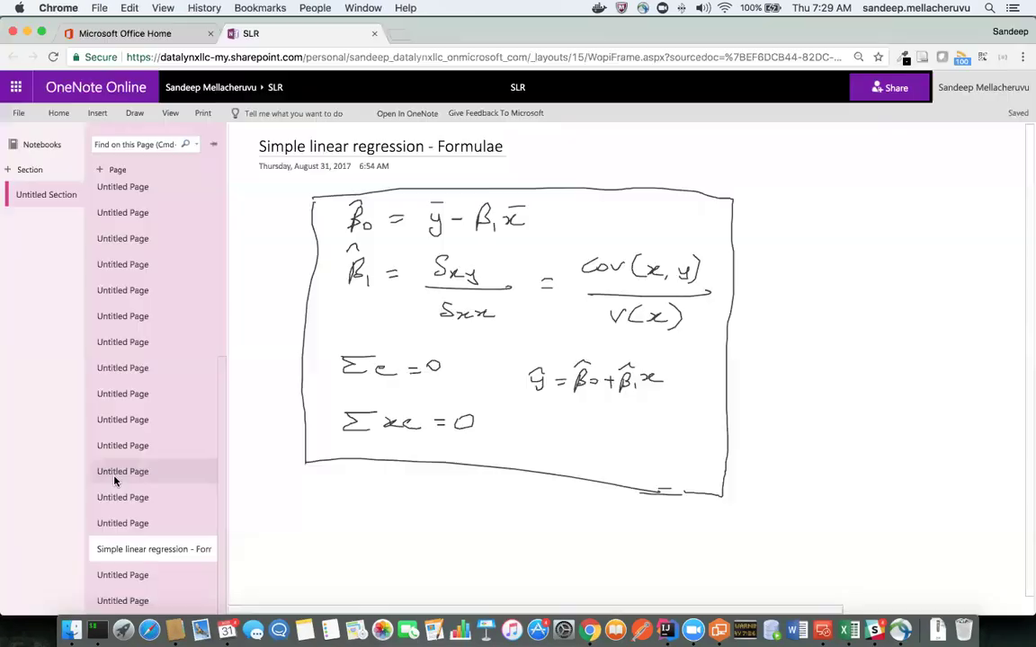
pyautogui.press('super+Tab')
pyautogui.click(108, 469)
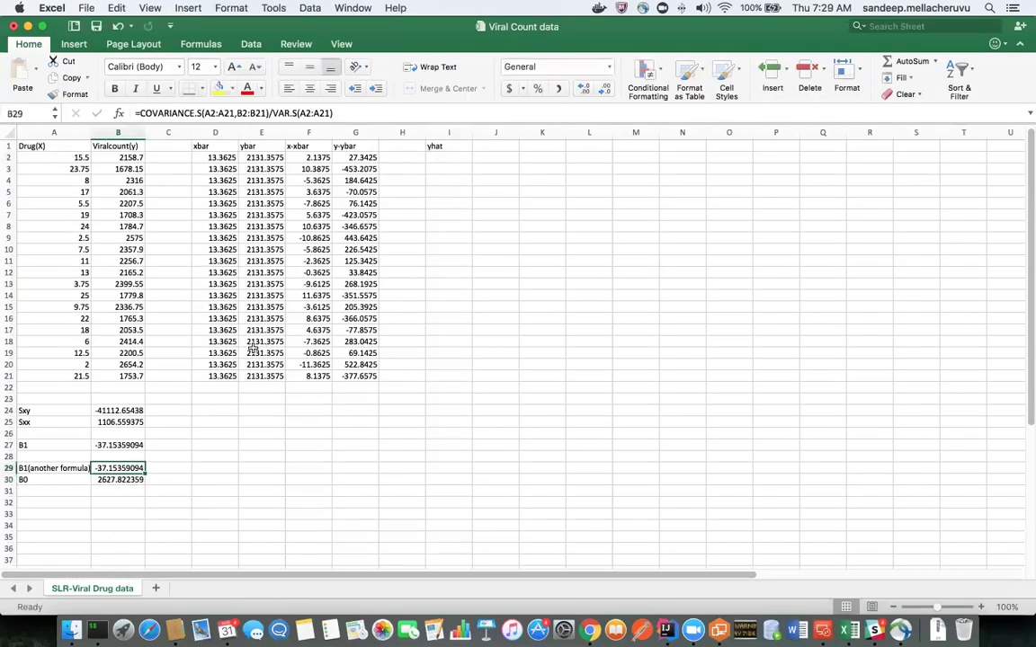
pyautogui.click(454, 158)
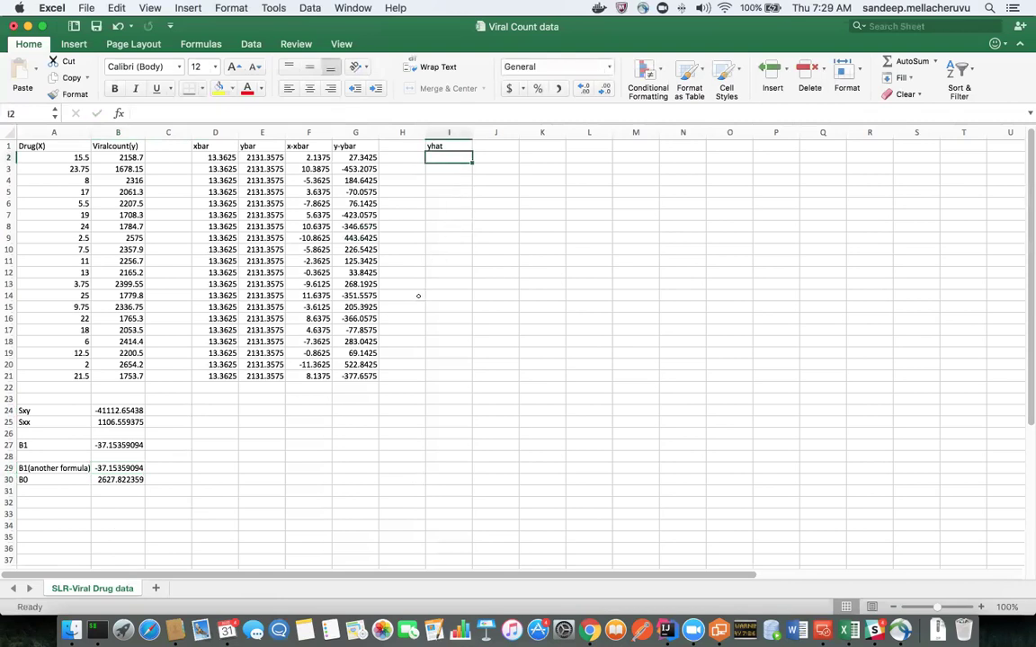
pyautogui.press('super+Tab')
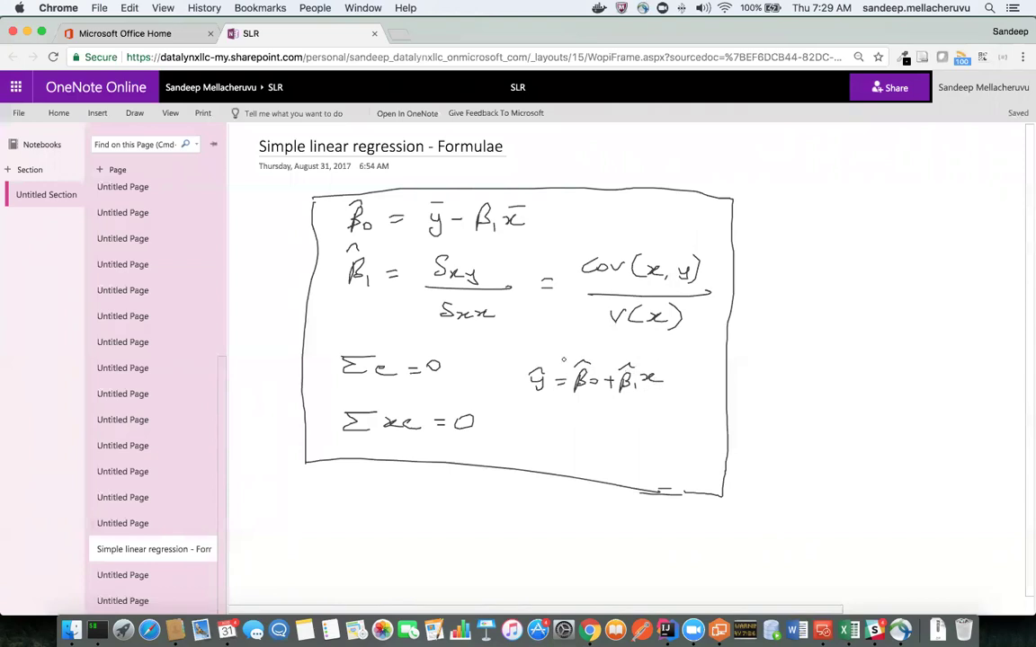
pyautogui.press('super+Tab')
pyautogui.click(126, 480)
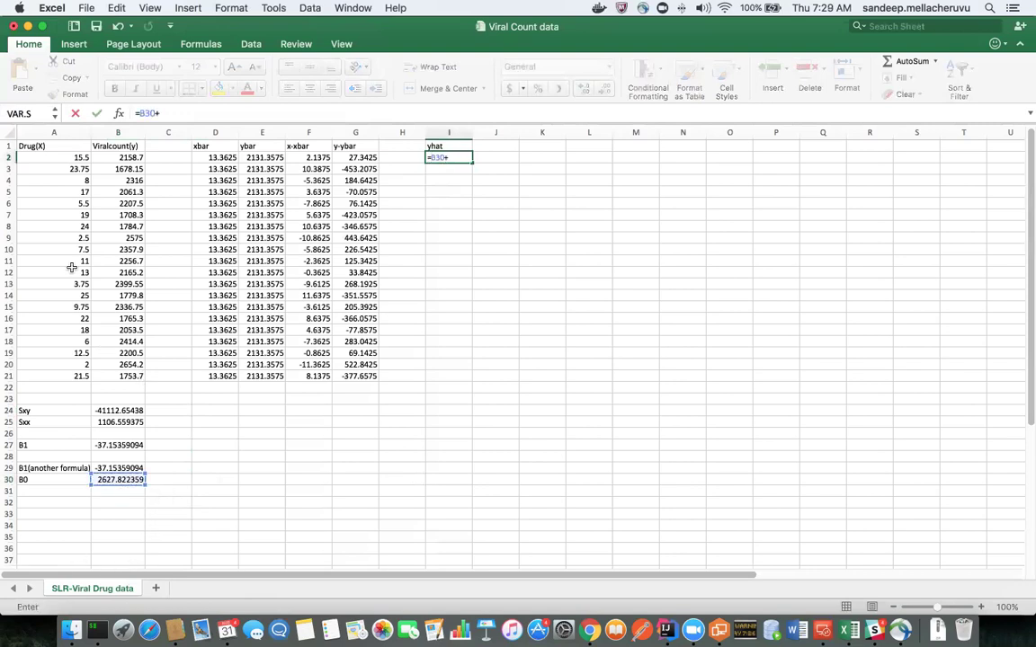
pyautogui.click(112, 468)
pyautogui.write('*')
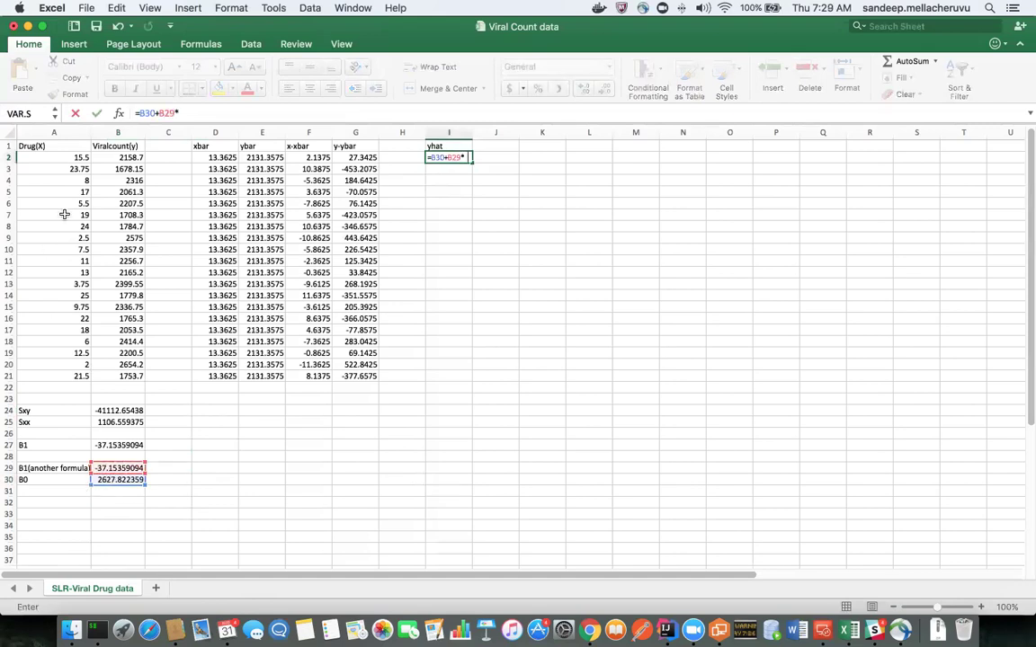
pyautogui.click(63, 158)
pyautogui.press('Return')
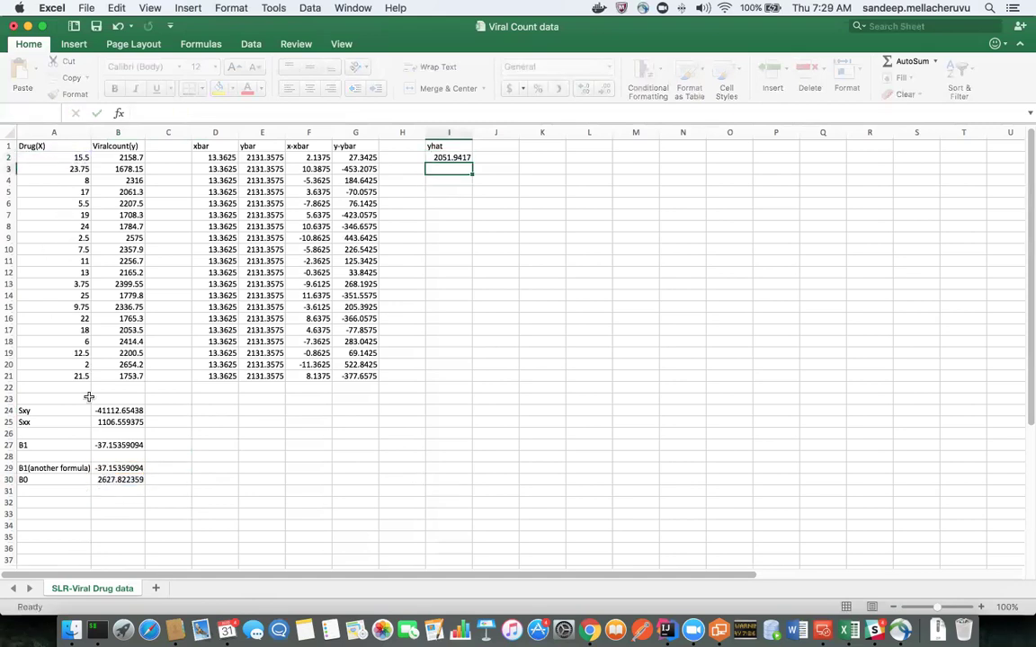
# Step: Compare the yhat value in row 2 with that row's Drug(X) and Viralcount(y) values
pyautogui.click(449, 146)
pyautogui.click(450, 157)
pyautogui.click(63, 159)
pyautogui.click(96, 168)
pyautogui.click(61, 158)
pyautogui.click(94, 157)
# Step: Make the coefficient references in I2 absolute as =$B$30+$B$29*A2 and fill the formula down to I21
pyautogui.click(444, 156)
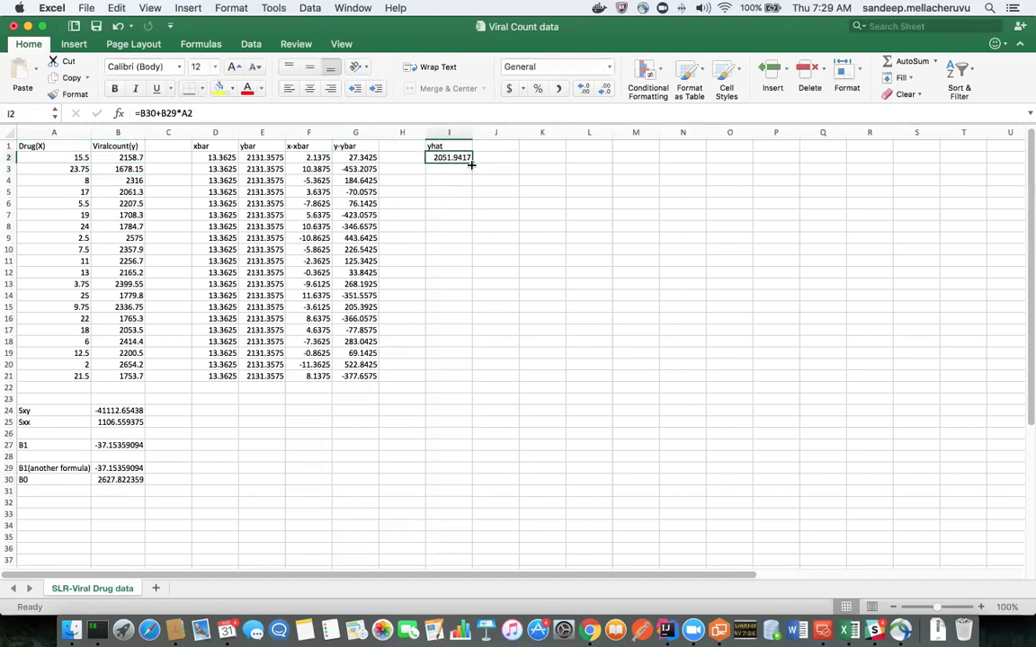
pyautogui.click(141, 114)
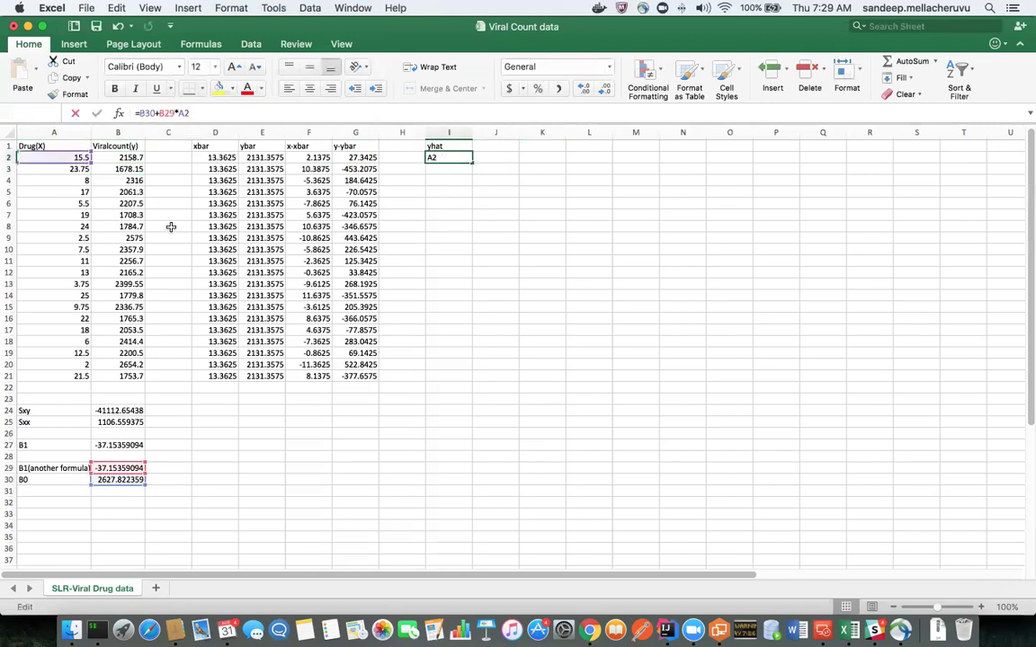
pyautogui.press('F4')
pyautogui.press('F4')
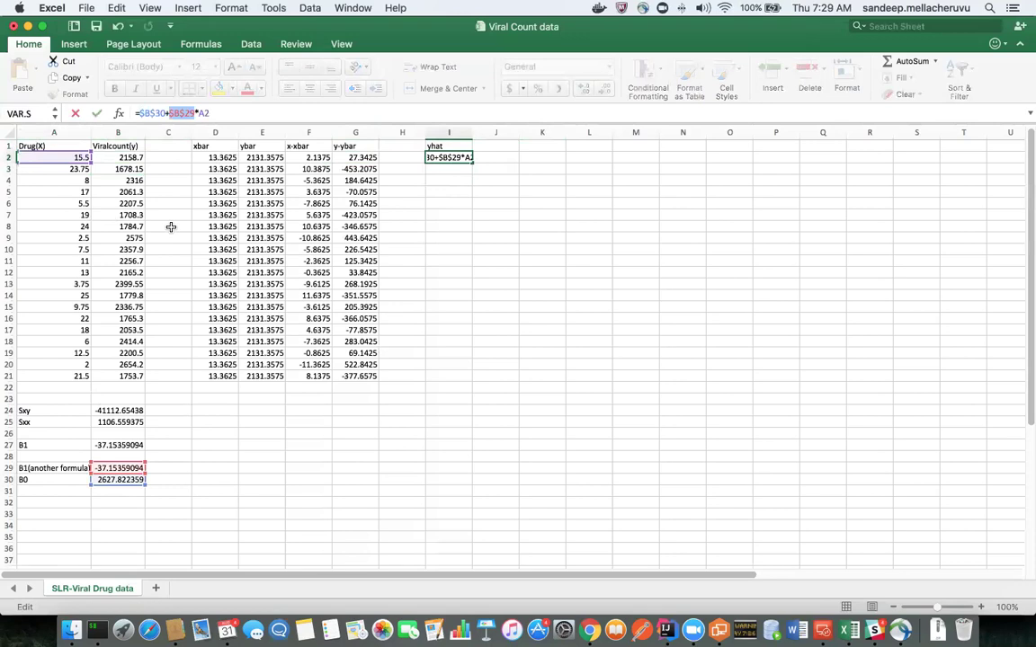
pyautogui.press('Right')
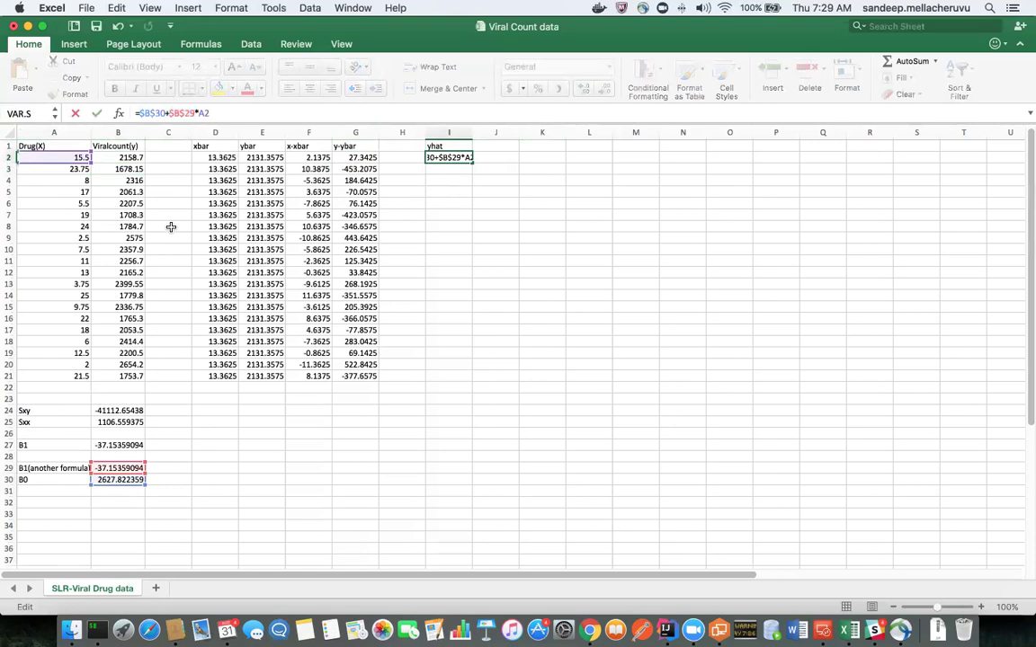
pyautogui.press('Return')
pyautogui.press('Up')
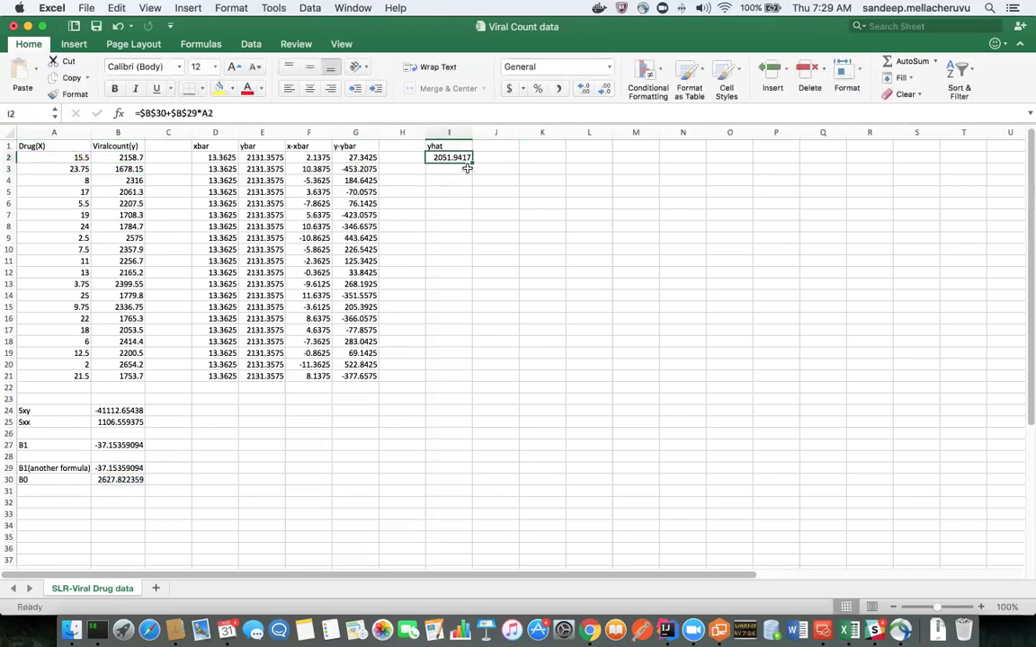
pyautogui.moveTo(472, 163); pyautogui.dragTo(457, 379)
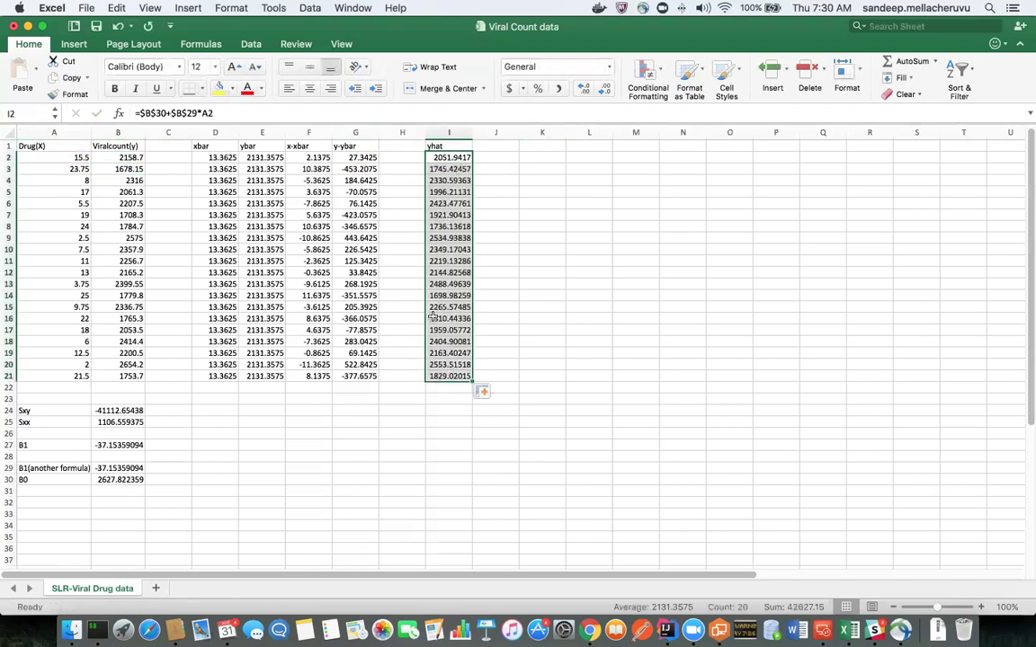
# Step: Compare predicted yhat values with the actual viral counts and review the B1 and B0 coefficients behind them
pyautogui.click(465, 295)
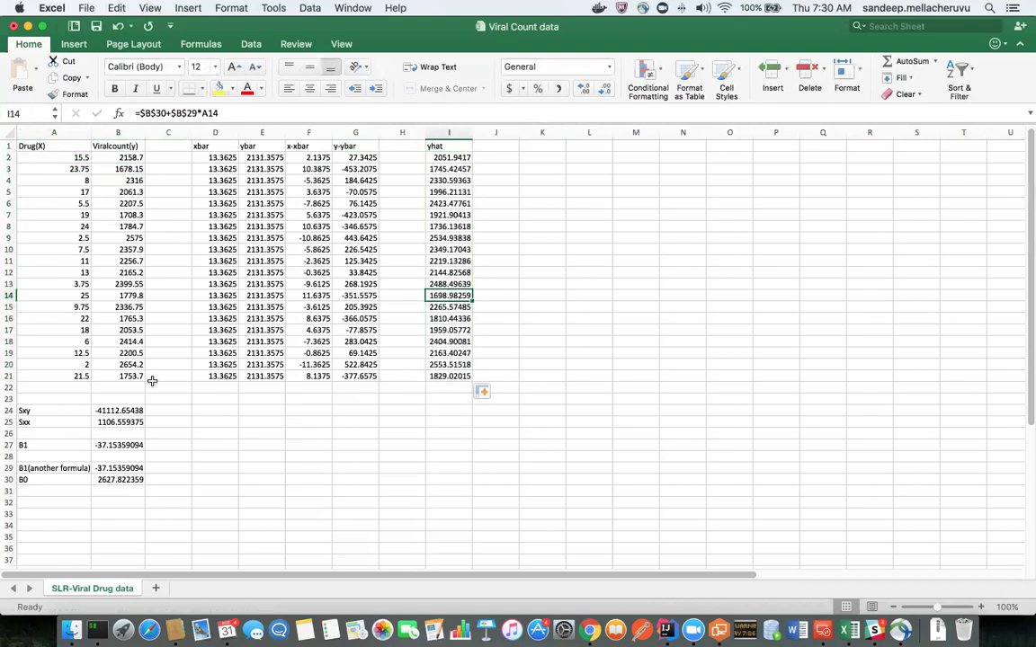
pyautogui.click(121, 305)
pyautogui.click(122, 216)
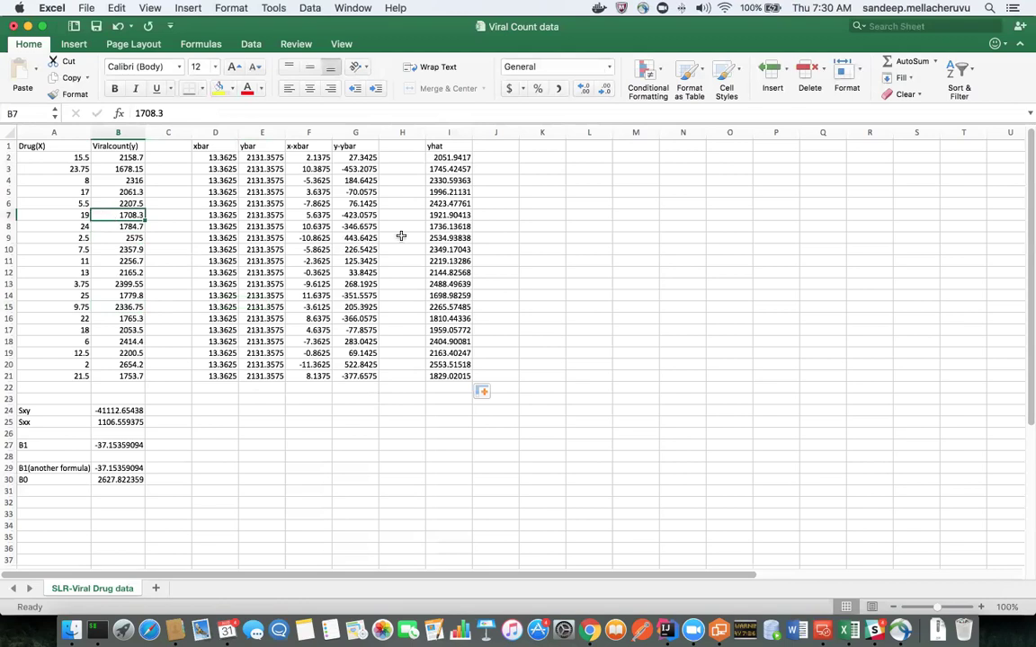
pyautogui.click(431, 216)
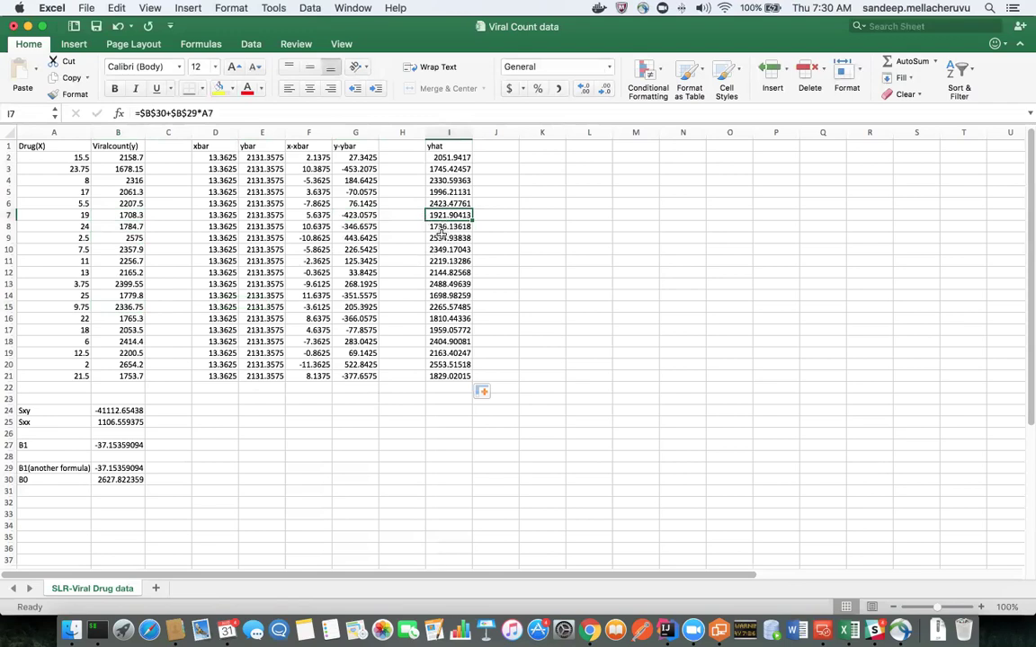
pyautogui.click(112, 467)
pyautogui.click(113, 479)
pyautogui.click(458, 202)
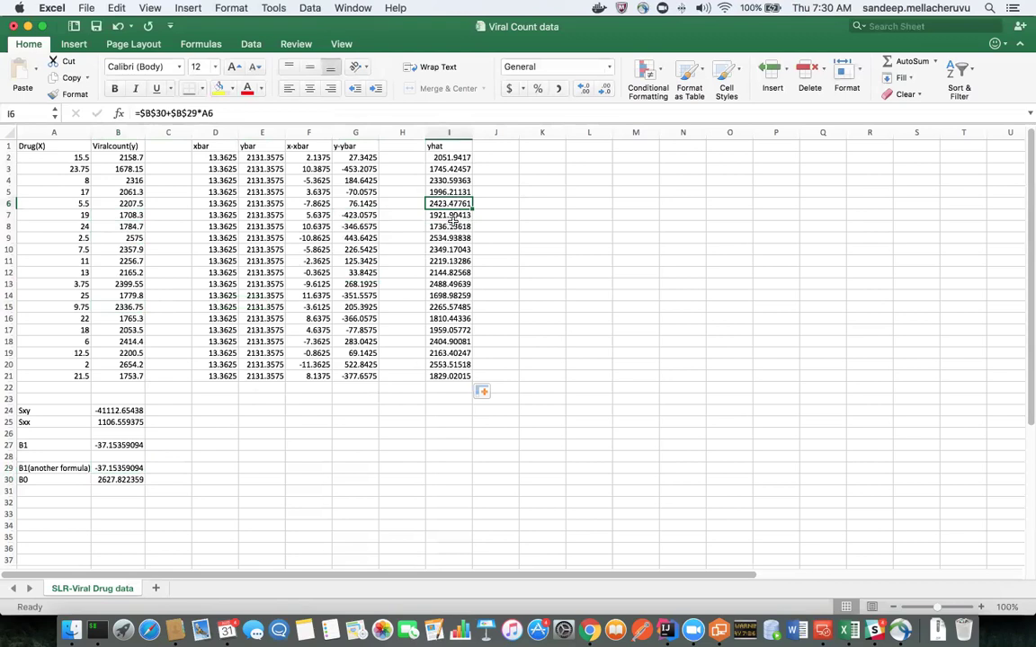
# Step: Add an e column headed in K1 and calculate the residuals in K2:K21 with =B2-I2 filled down
pyautogui.click(544, 147)
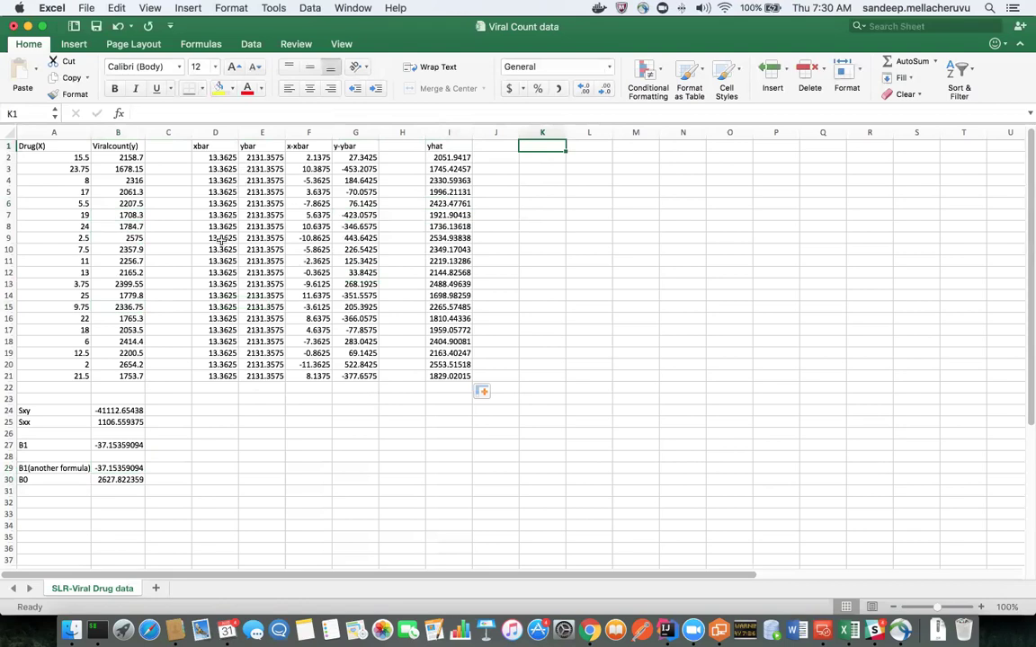
pyautogui.write('e')
pyautogui.press('Return')
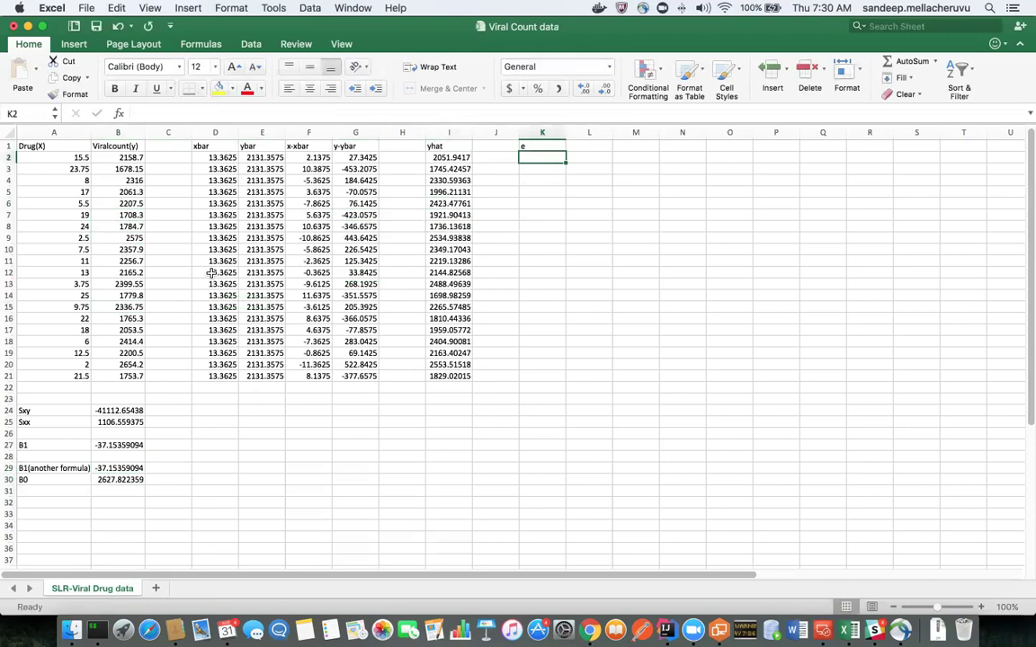
pyautogui.write('=')
pyautogui.click(106, 169)
pyautogui.click(109, 159)
pyautogui.write('-')
pyautogui.click(449, 158)
pyautogui.press('Return')
pyautogui.click(535, 157)
pyautogui.moveTo(565, 163); pyautogui.dragTo(537, 376)
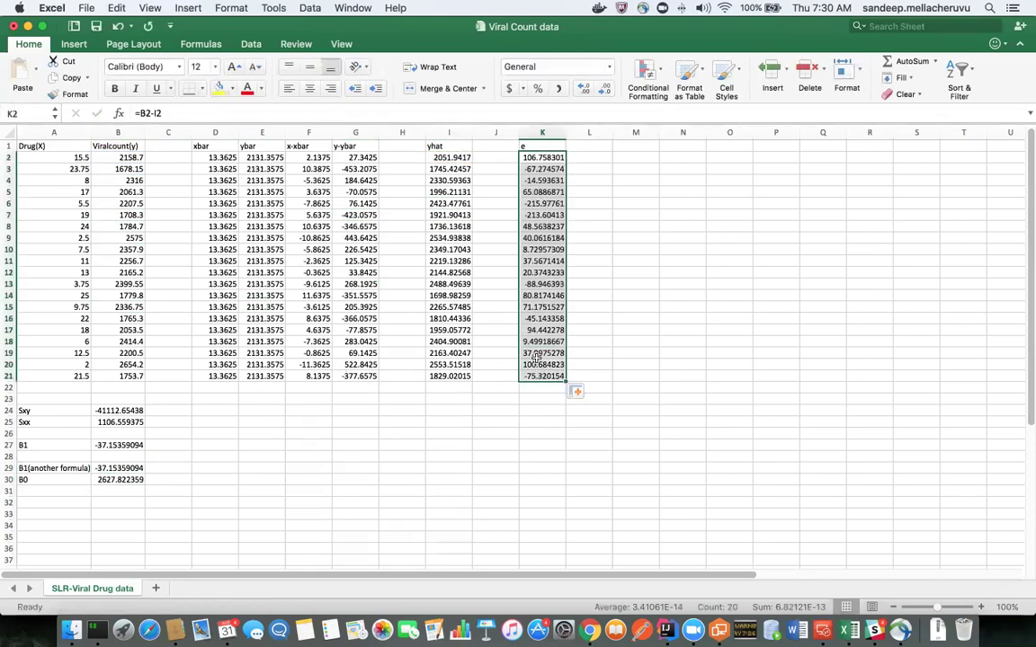
# Step: Label cell J24 as "Sum of e"
pyautogui.click(523, 420)
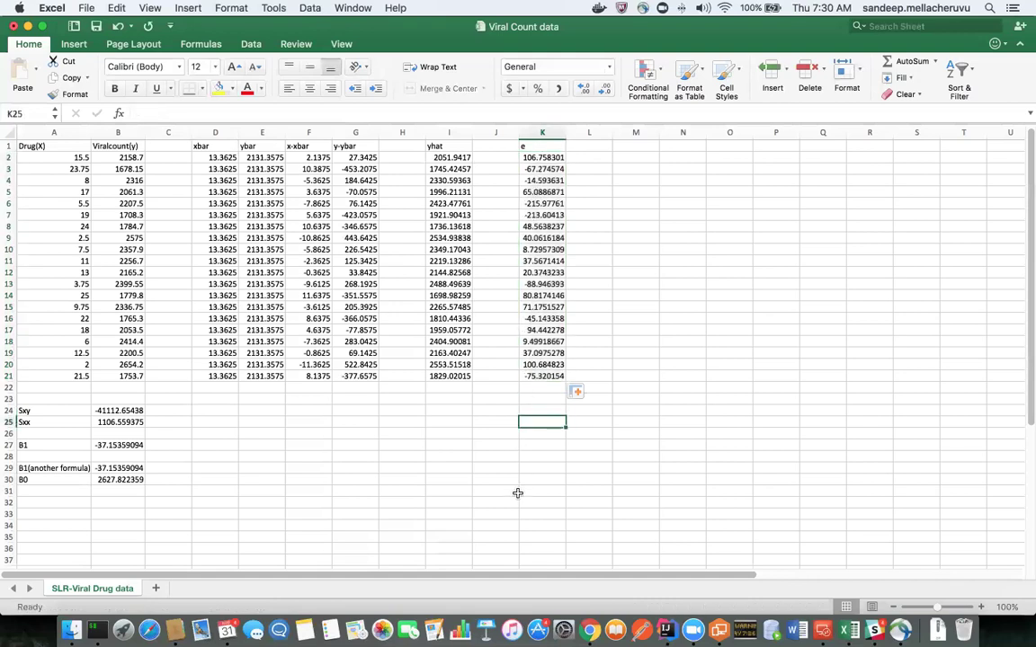
pyautogui.press('Up')
pyautogui.press('Left')
pyautogui.write('Sum')
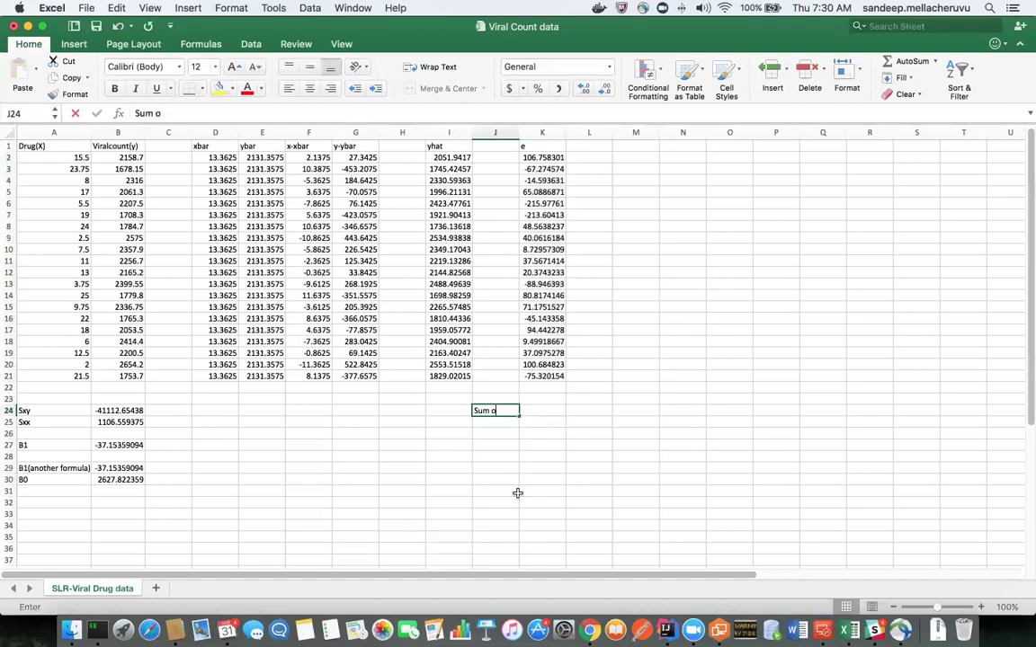
# Step: Total the residuals in K24 with =SUM(K2:K21)
pyautogui.click(553, 410)
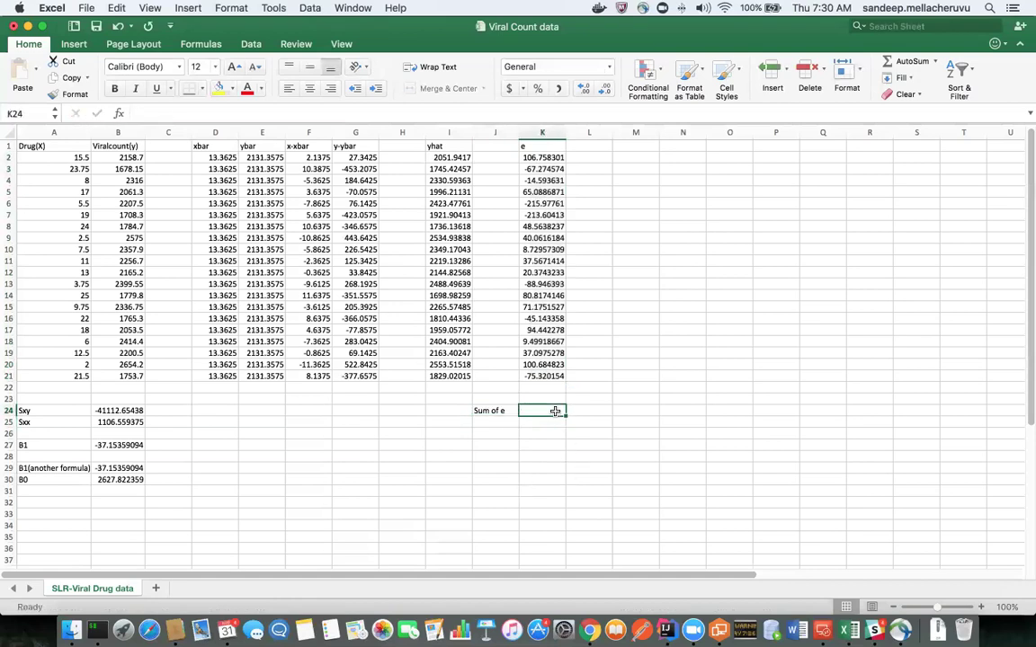
pyautogui.press('super+Tab')
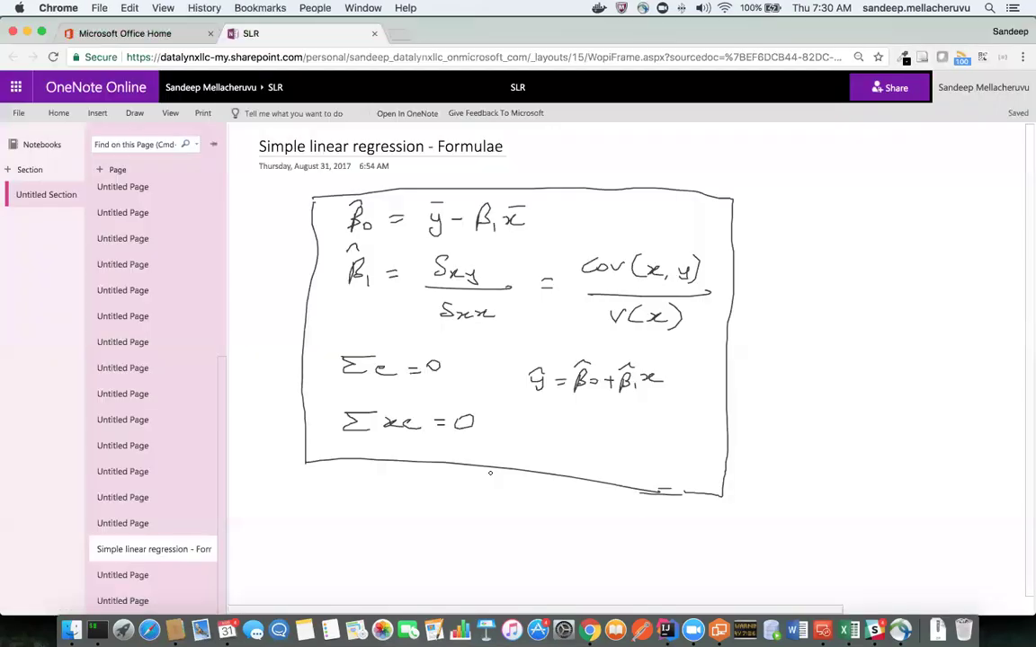
pyautogui.press('super+Tab')
pyautogui.write('=')
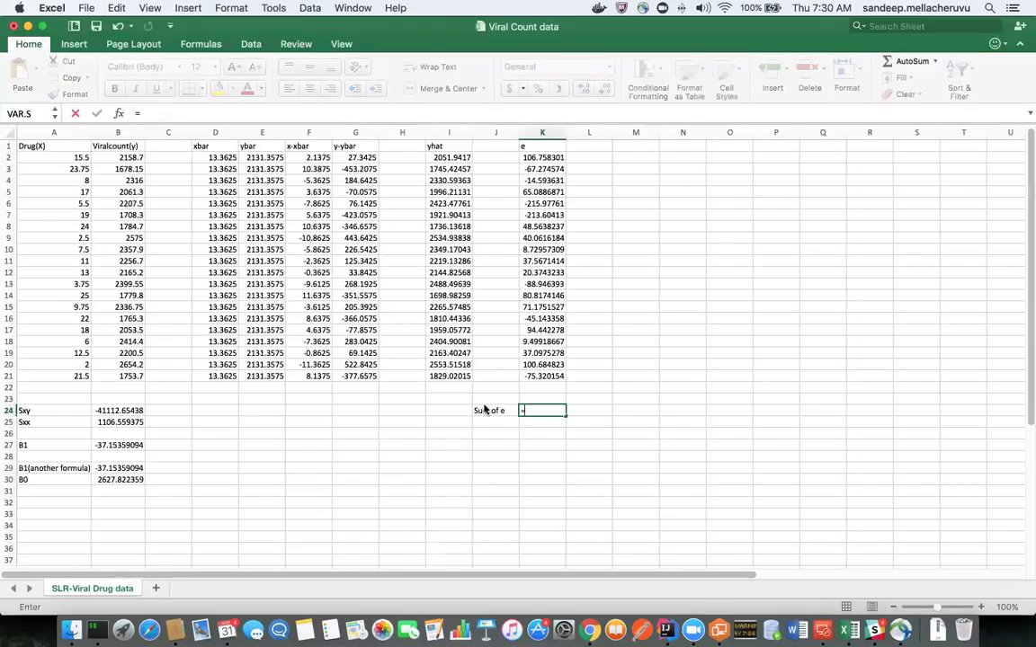
pyautogui.write('sum')
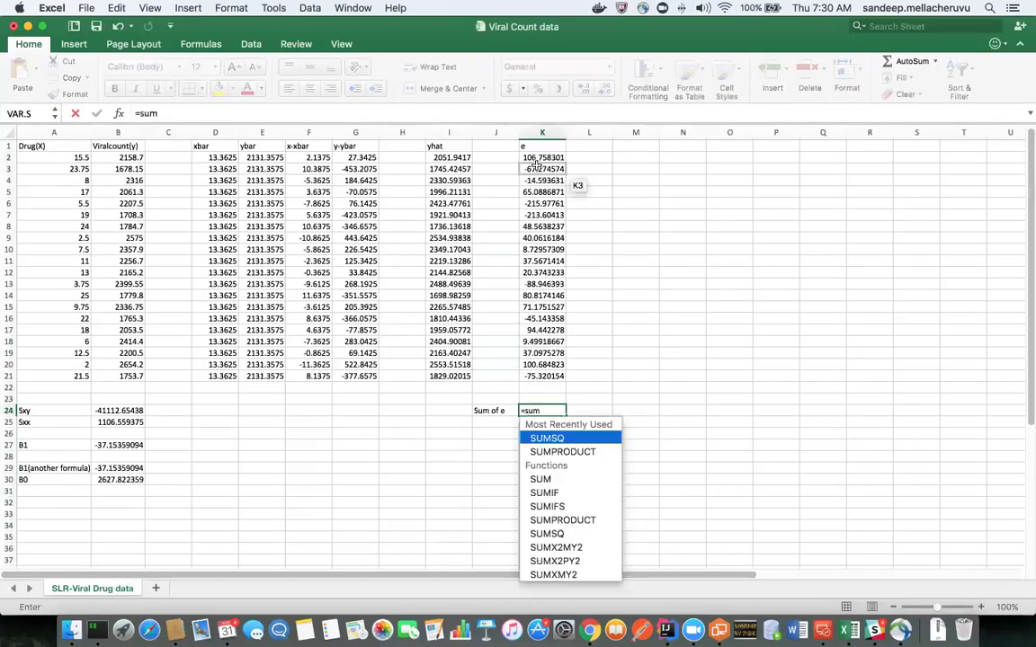
pyautogui.press('Down')
pyautogui.press('Down')
pyautogui.doubleClick(541, 479)
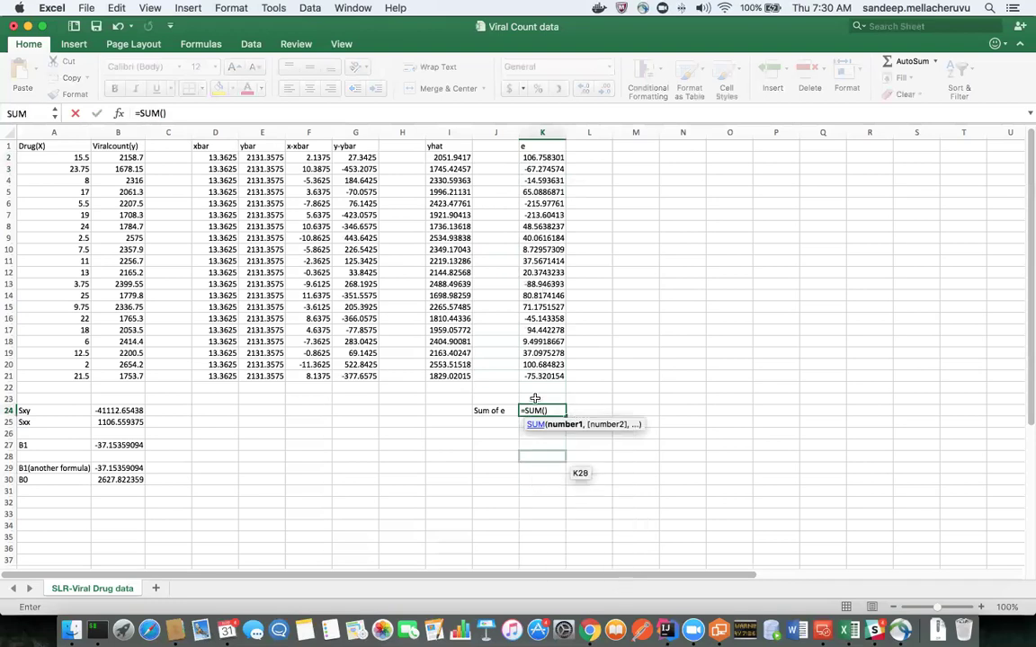
pyautogui.moveTo(535, 158); pyautogui.dragTo(536, 376)
pyautogui.press('Return')
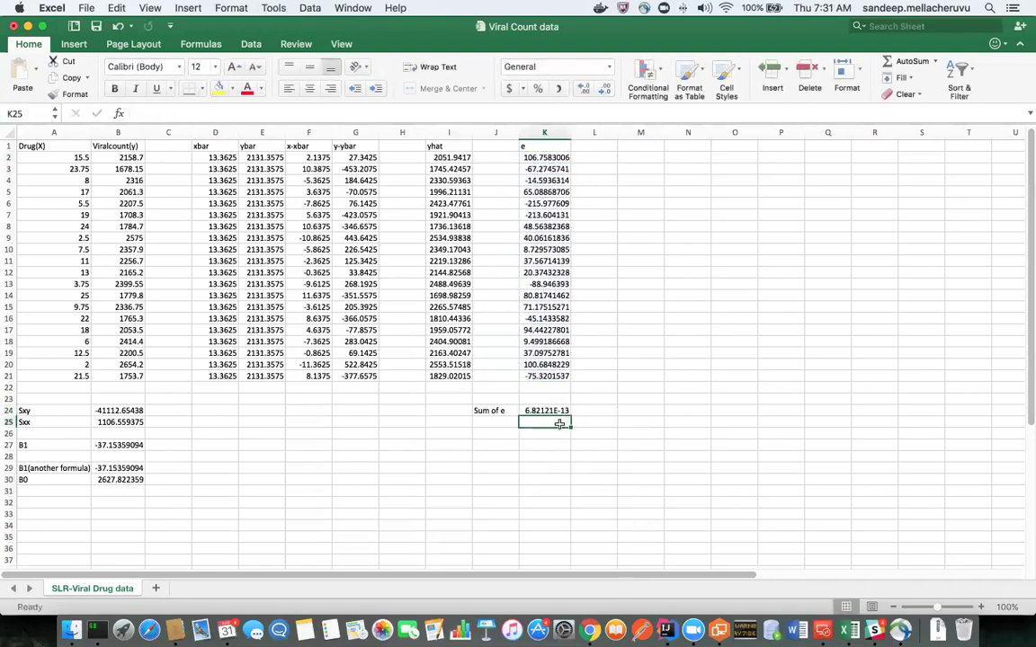
pyautogui.click(560, 409)
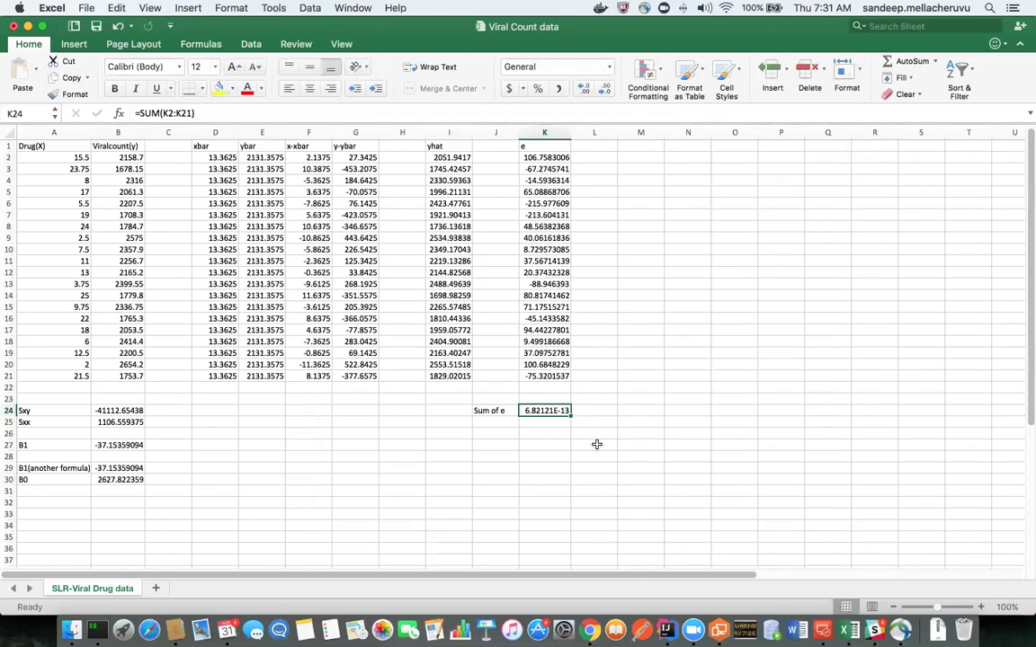
# Step: Add an x.e column headed in M1 and calculate the products in M2:M21 with =A2*K2 filled down
pyautogui.click(652, 145)
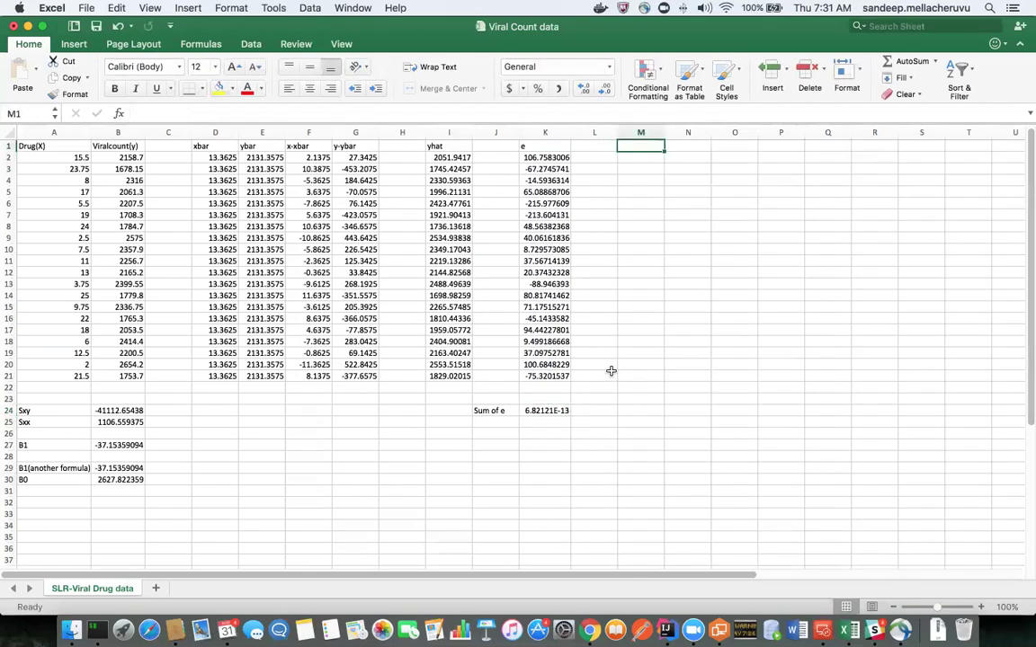
pyautogui.write('x.e')
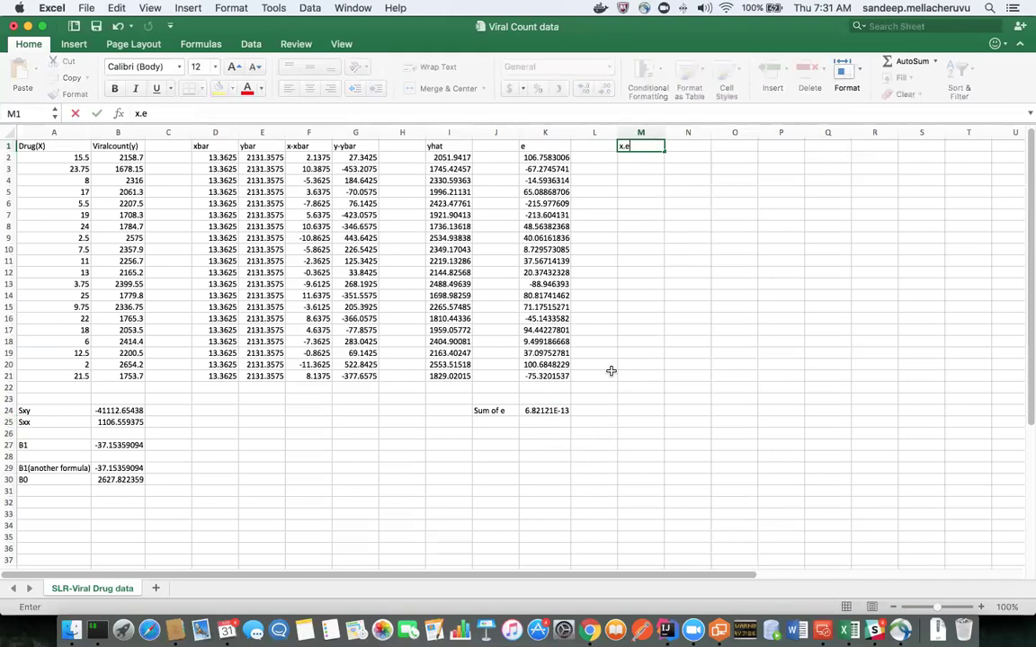
pyautogui.press('Return')
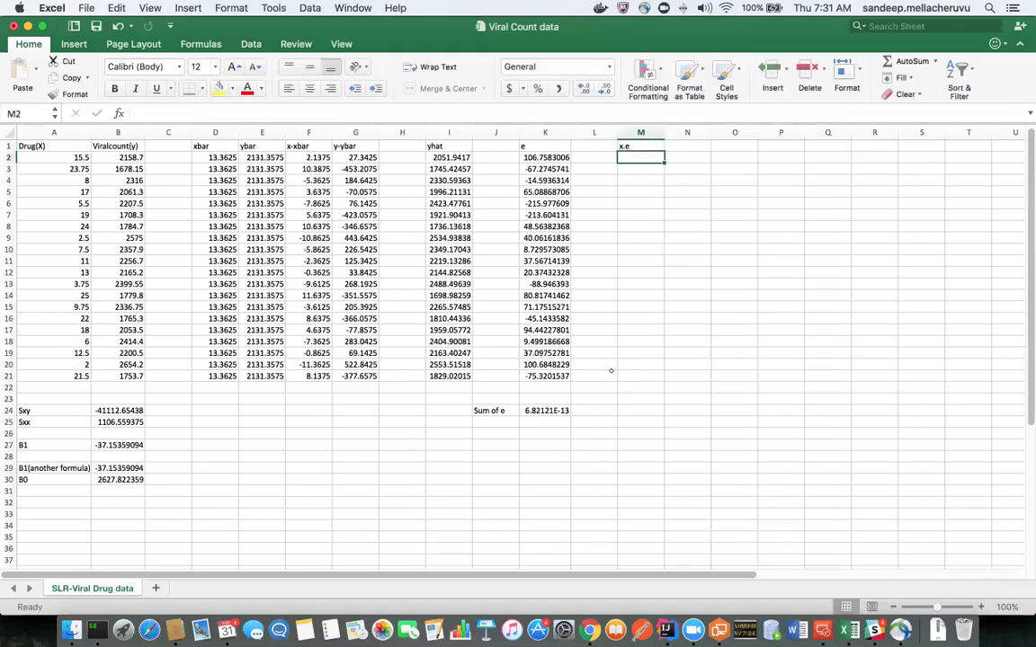
pyautogui.press('super+Tab')
pyautogui.write('=')
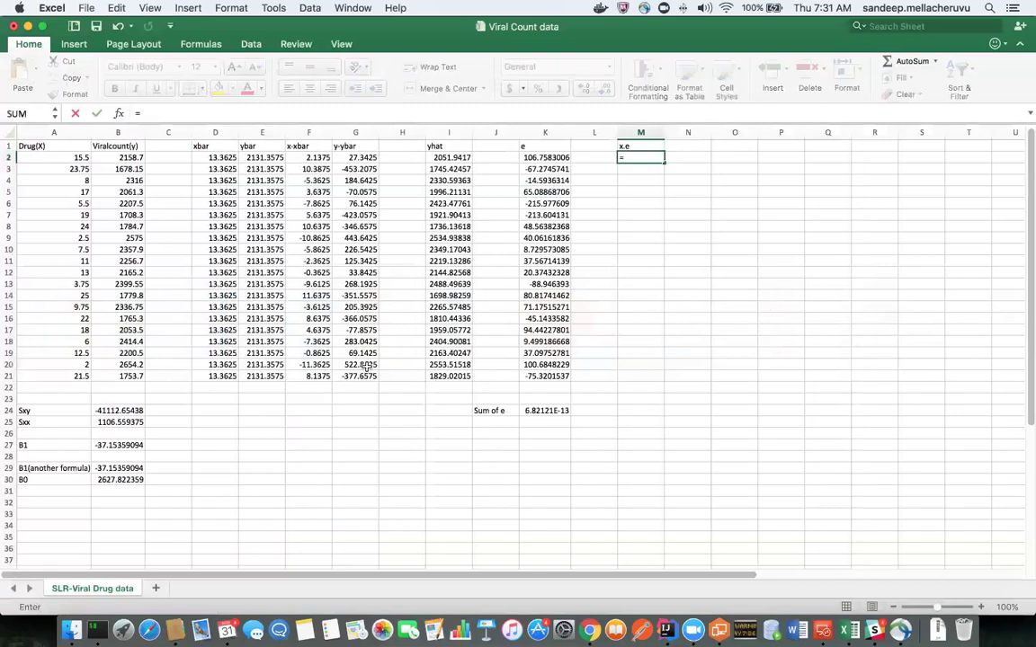
pyautogui.click(63, 160)
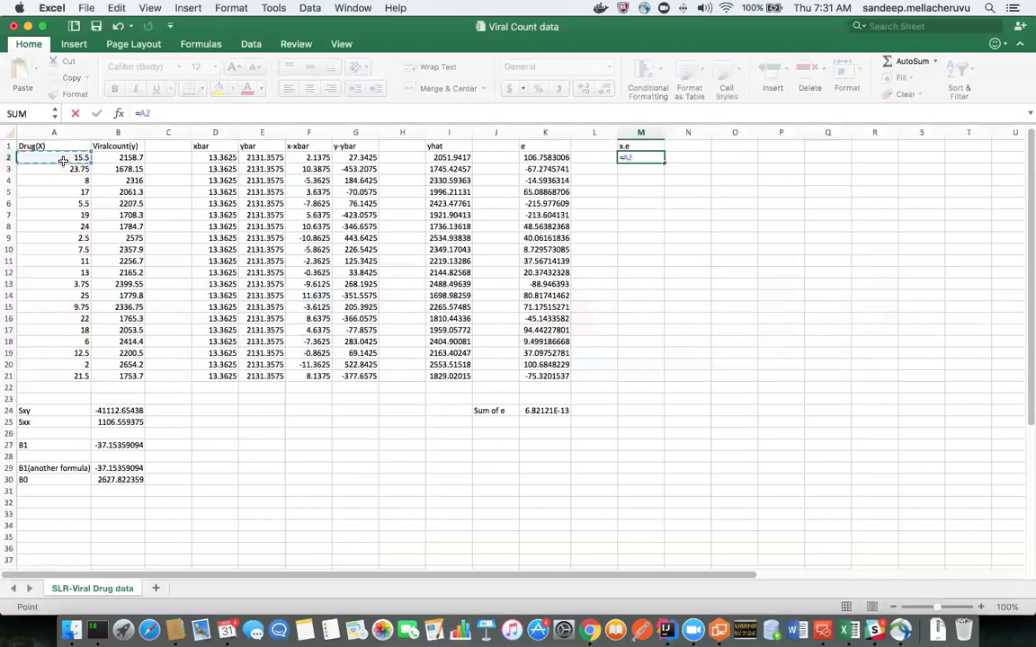
pyautogui.click(531, 160)
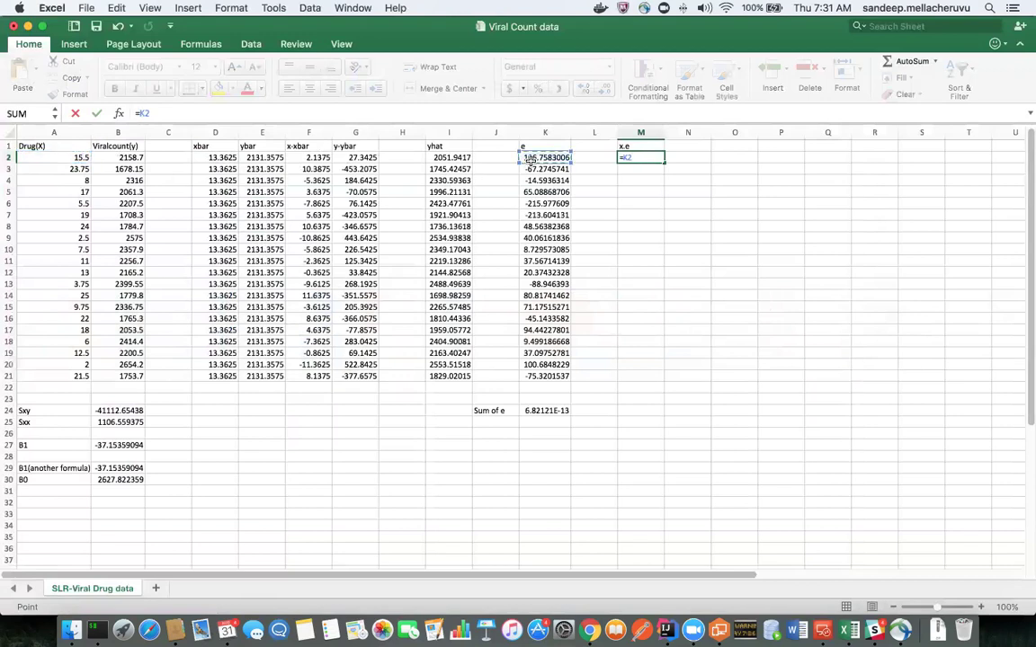
pyautogui.click(59, 159)
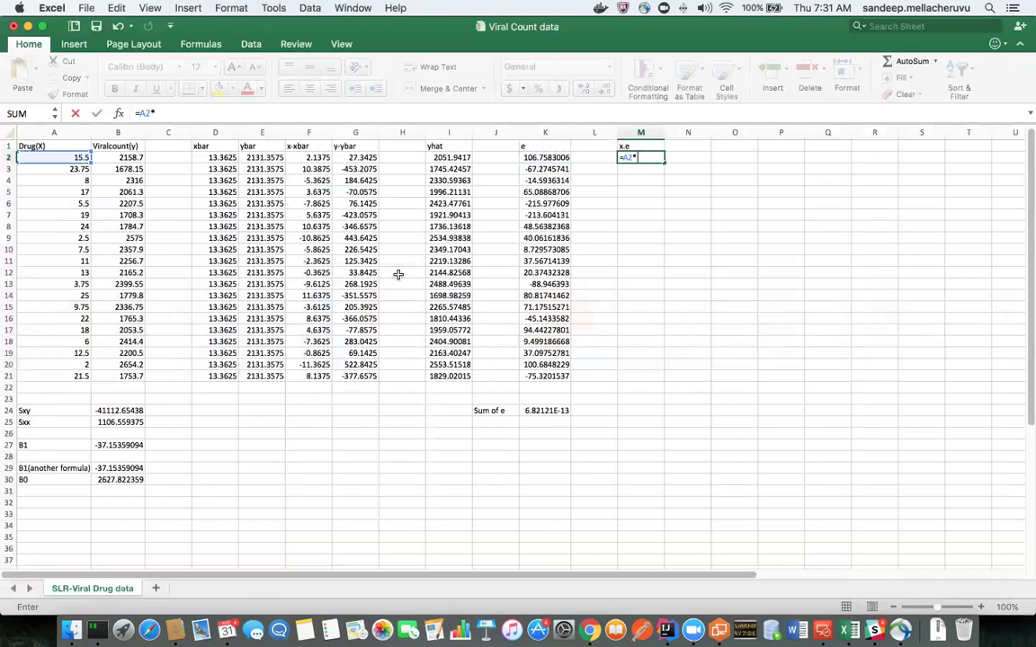
pyautogui.click(540, 158)
pyautogui.press('Return')
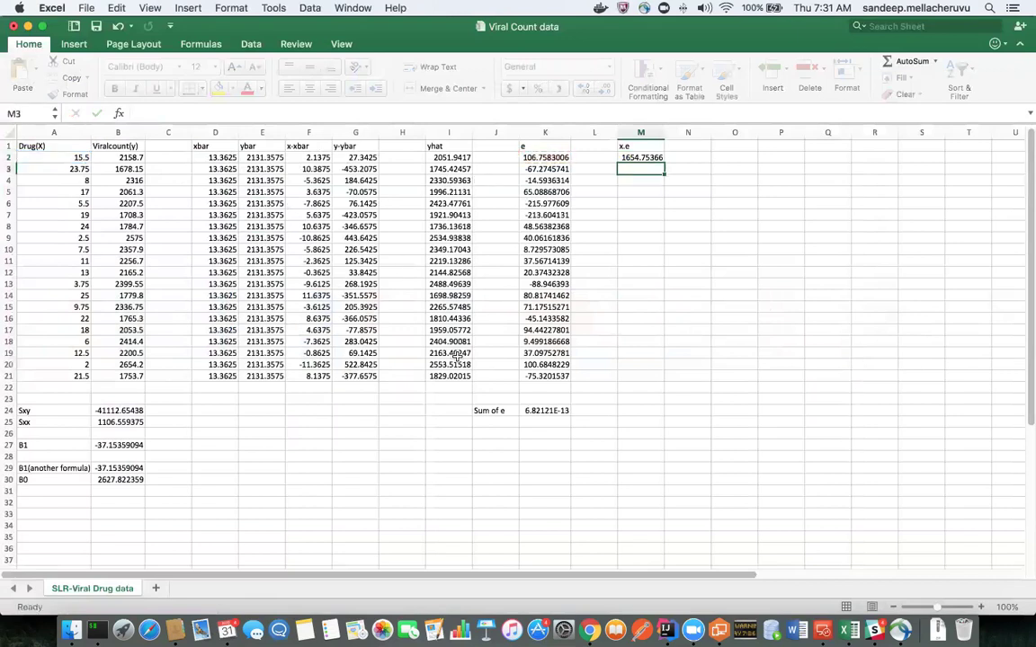
pyautogui.click(657, 158)
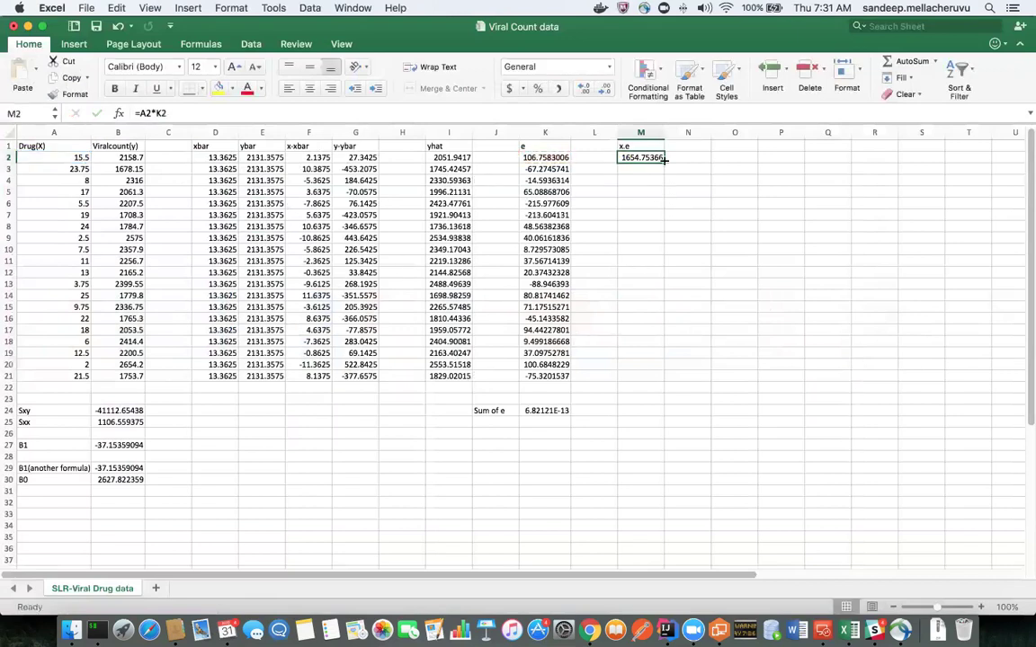
pyautogui.moveTo(664, 161); pyautogui.dragTo(639, 384)
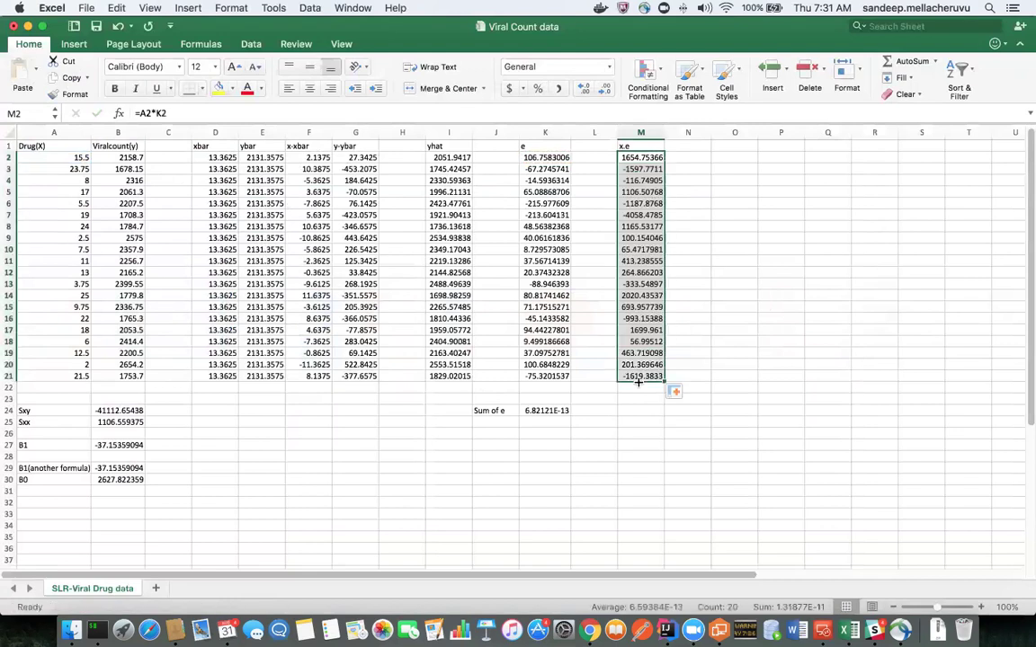
# Step: Label cell J26 as "Sum of xe"
pyautogui.click(511, 445)
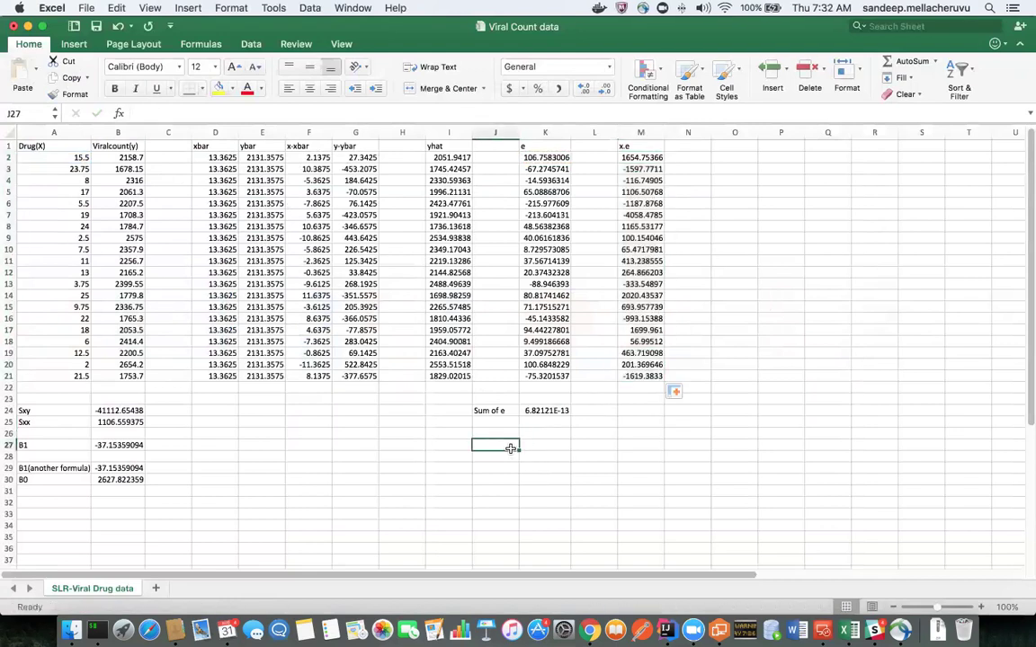
pyautogui.press('Up')
pyautogui.write('Su')
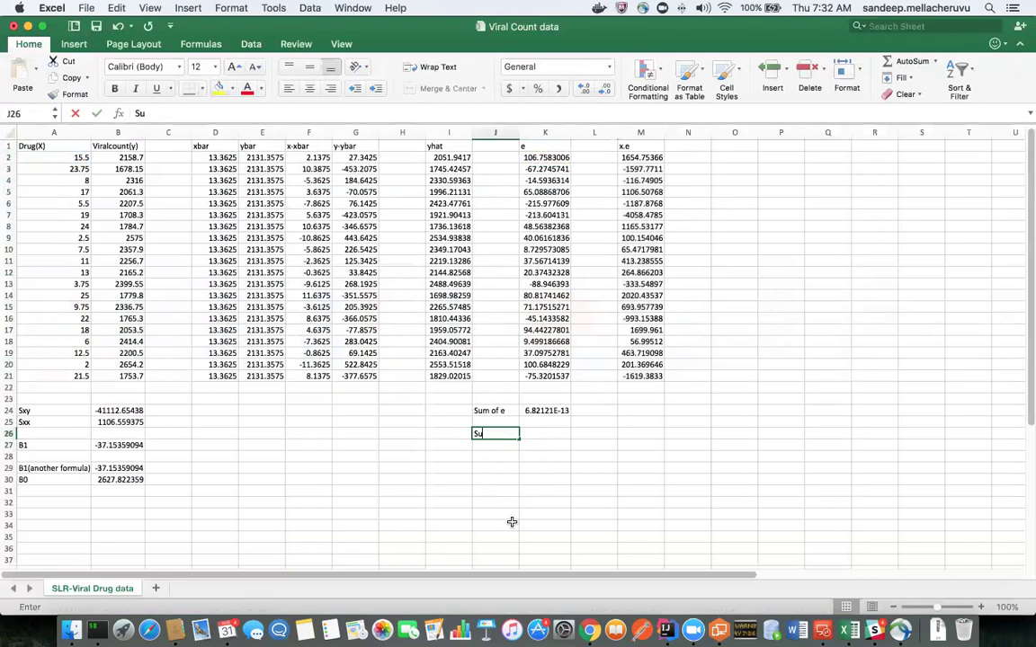
pyautogui.write('m of xe')
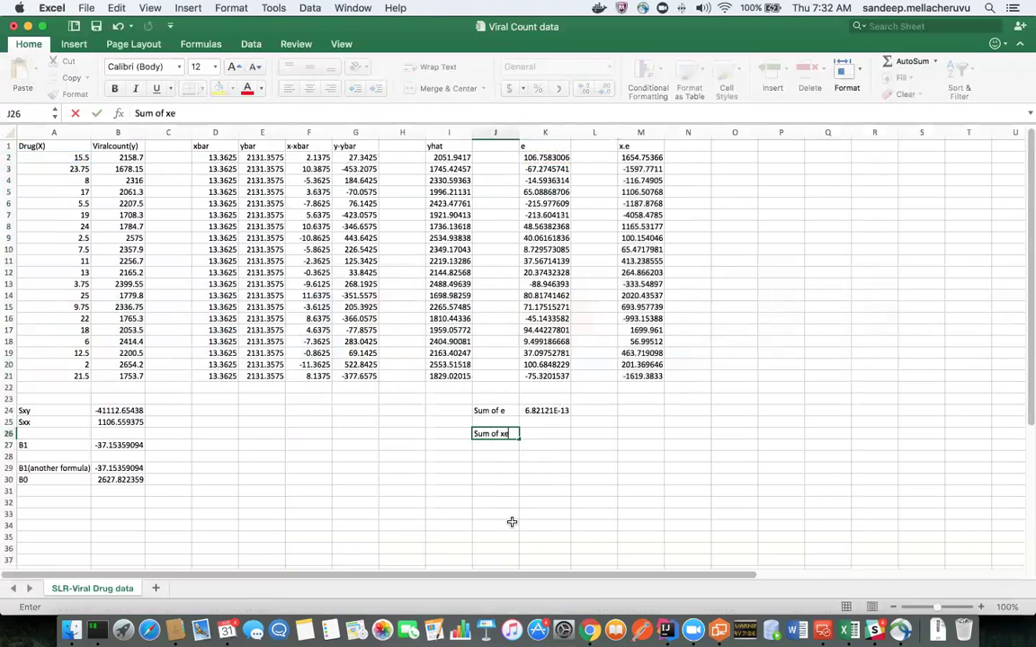
pyautogui.press('Return')
# Step: Check the Σxe formula in the OneNote notes, return to Excel and total the x.e values in K26 with =SUM(M2:M21)
pyautogui.press('super+Tab')
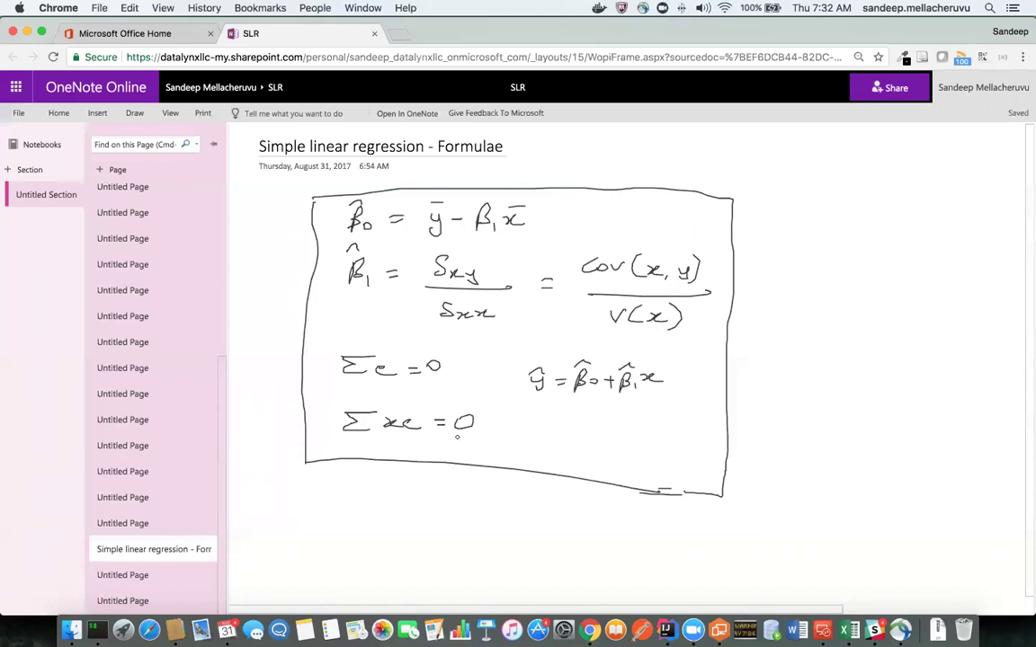
pyautogui.press('super+Tab')
pyautogui.write('=')
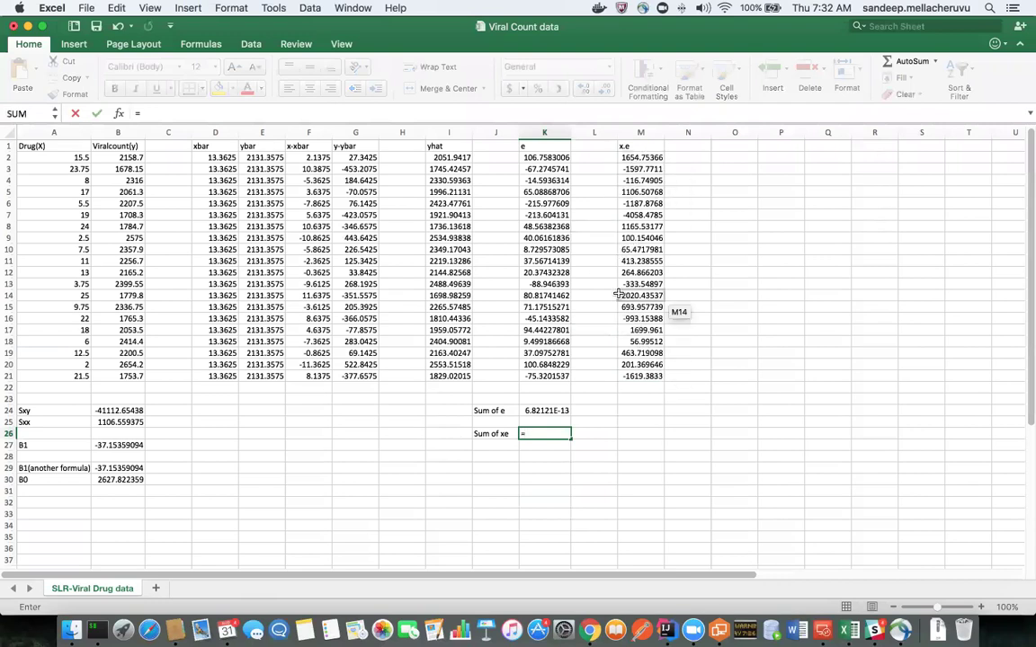
pyautogui.write('sum')
pyautogui.press('Tab')
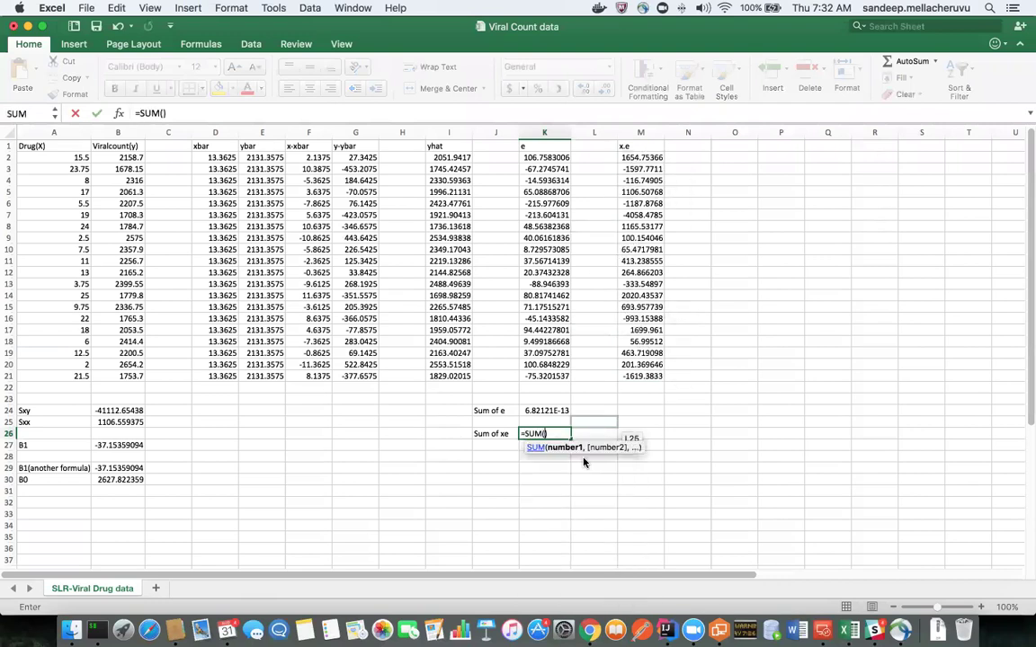
pyautogui.moveTo(652, 157); pyautogui.dragTo(652, 376)
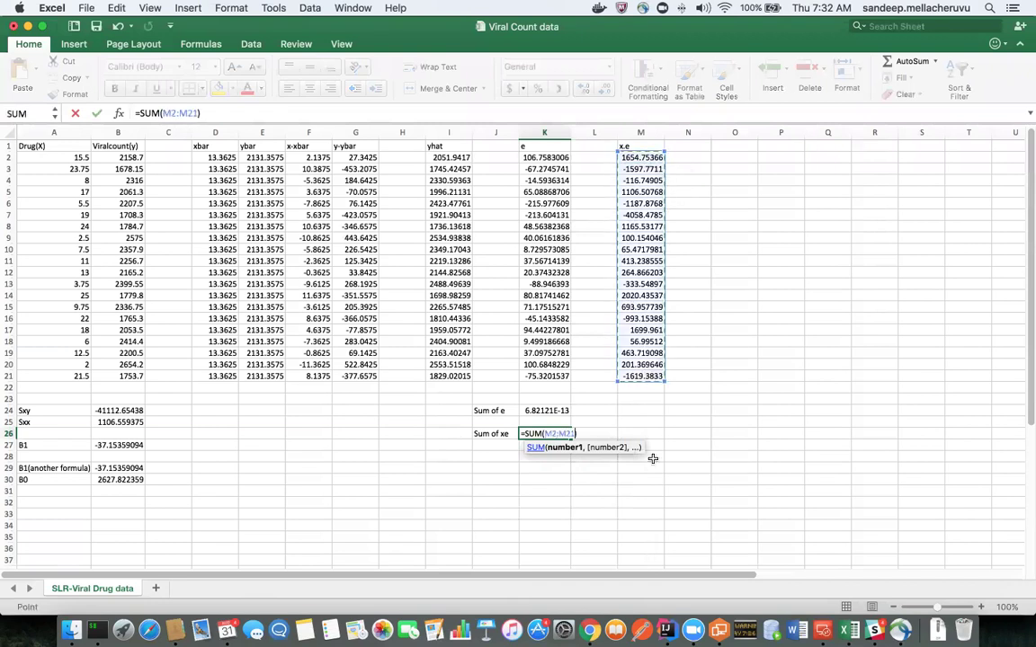
pyautogui.press('Return')
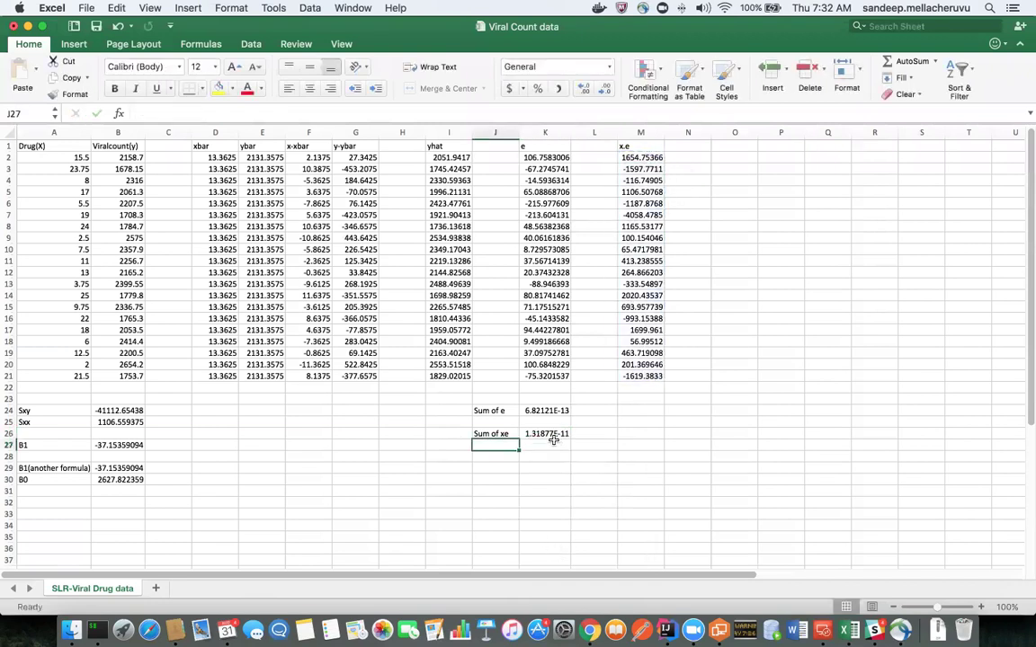
# Step: Examine the sums in K24 and K26 together with the e values in K2:K21 and the x.e values in M2:M21
pyautogui.press('Up')
pyautogui.press('Up')
pyautogui.press('Right')
pyautogui.press('Right')
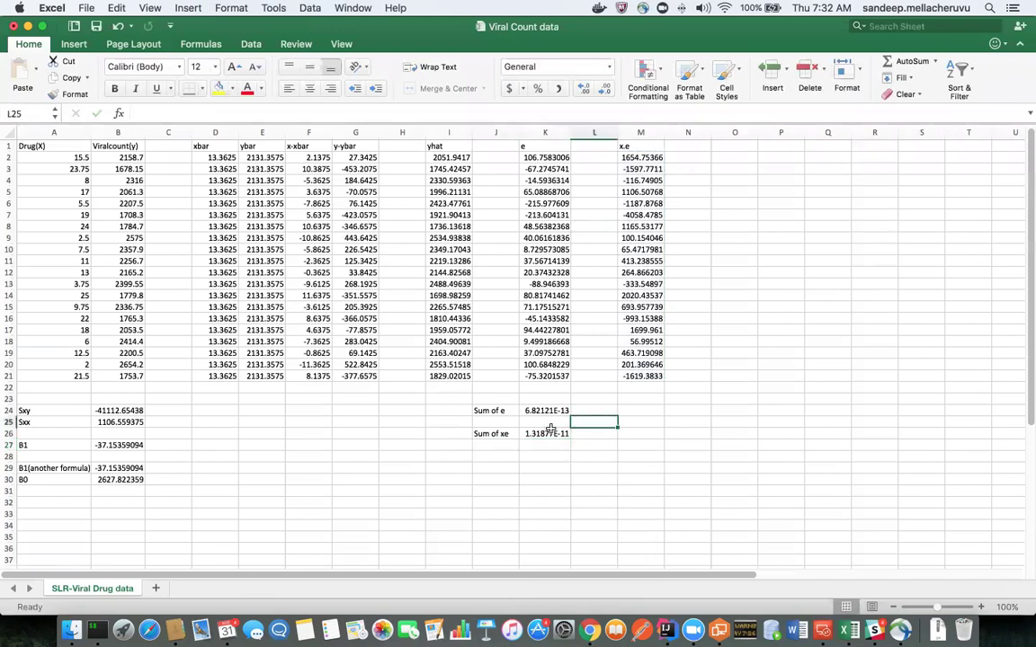
pyautogui.click(550, 432)
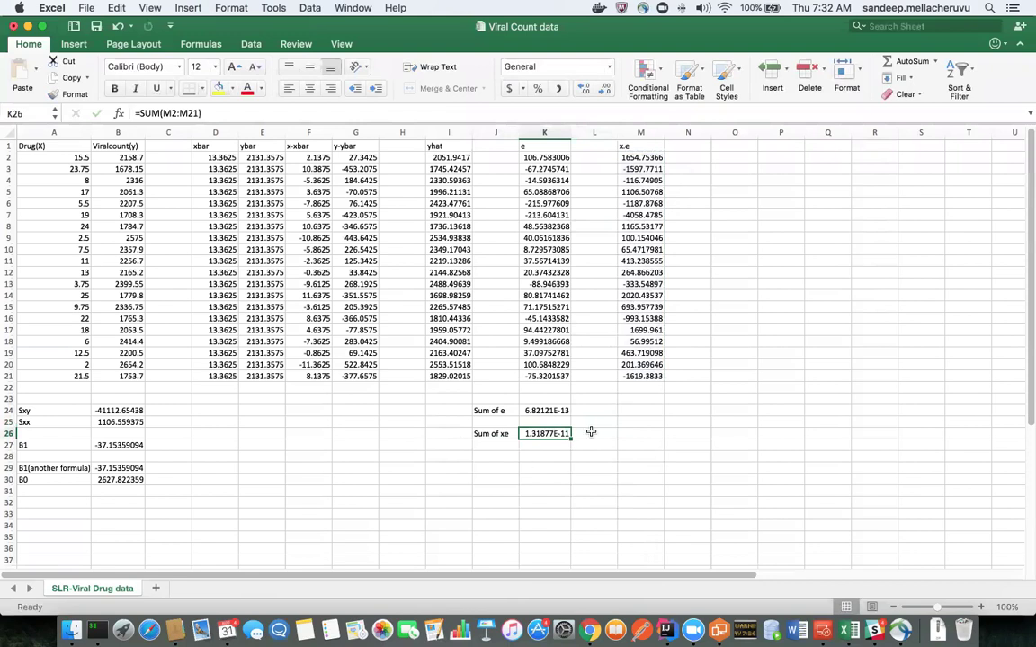
pyautogui.click(572, 410)
pyautogui.click(564, 410)
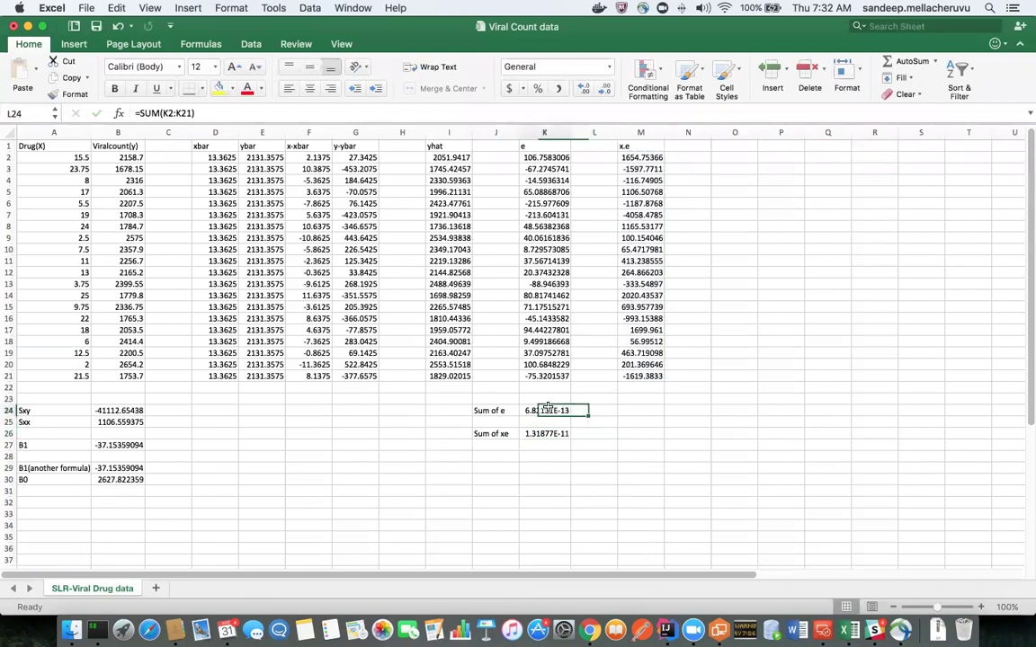
pyautogui.click(548, 167)
pyautogui.click(547, 158)
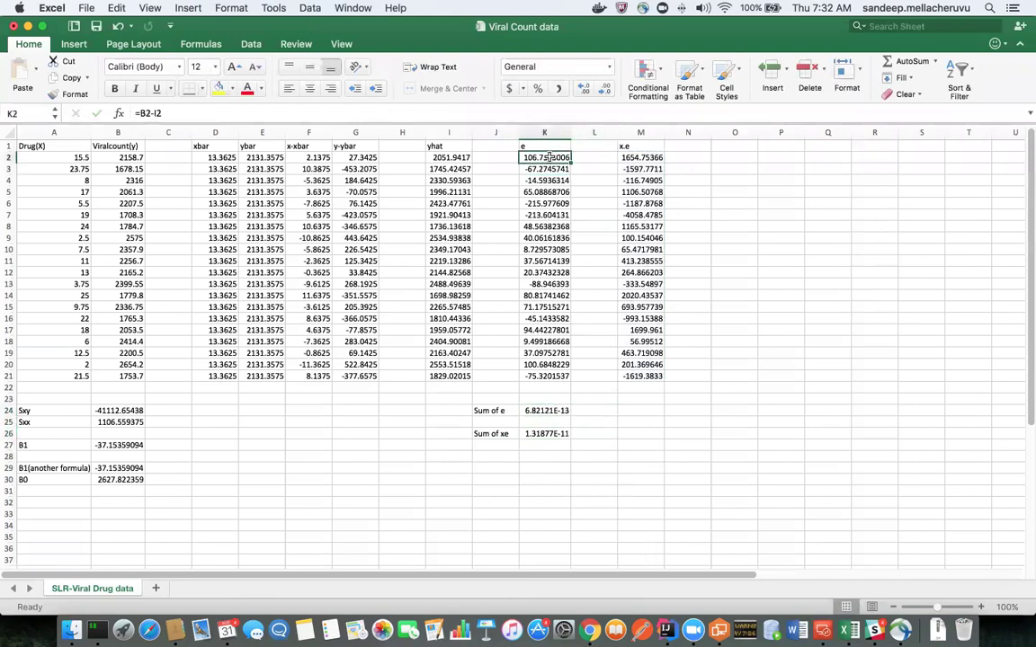
pyautogui.keyDown('shift'); pyautogui.click(532, 378); pyautogui.keyUp('shift')
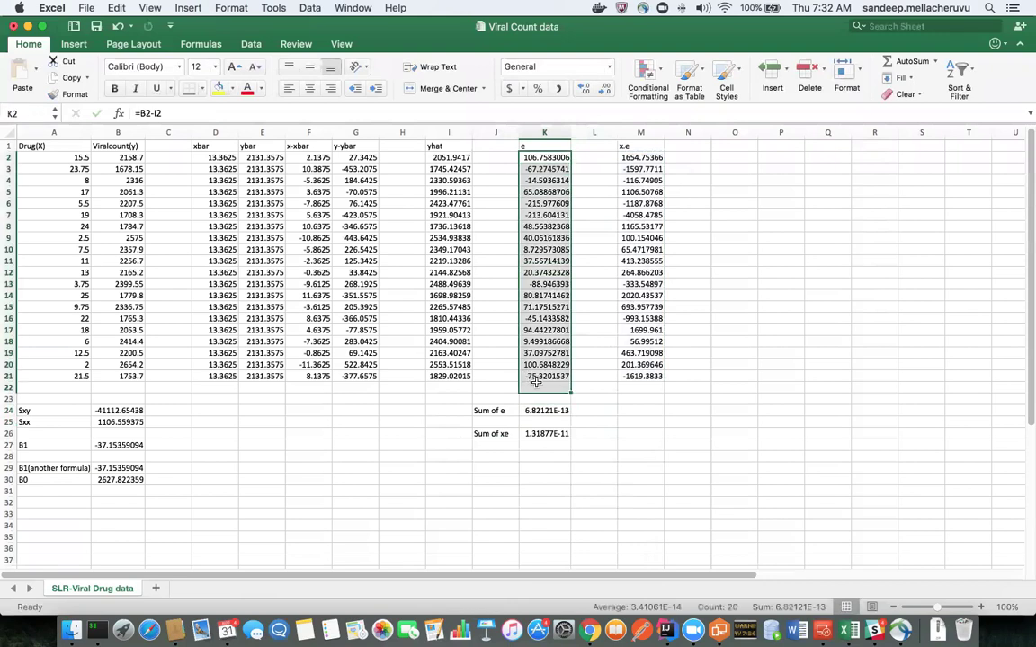
pyautogui.click(640, 159)
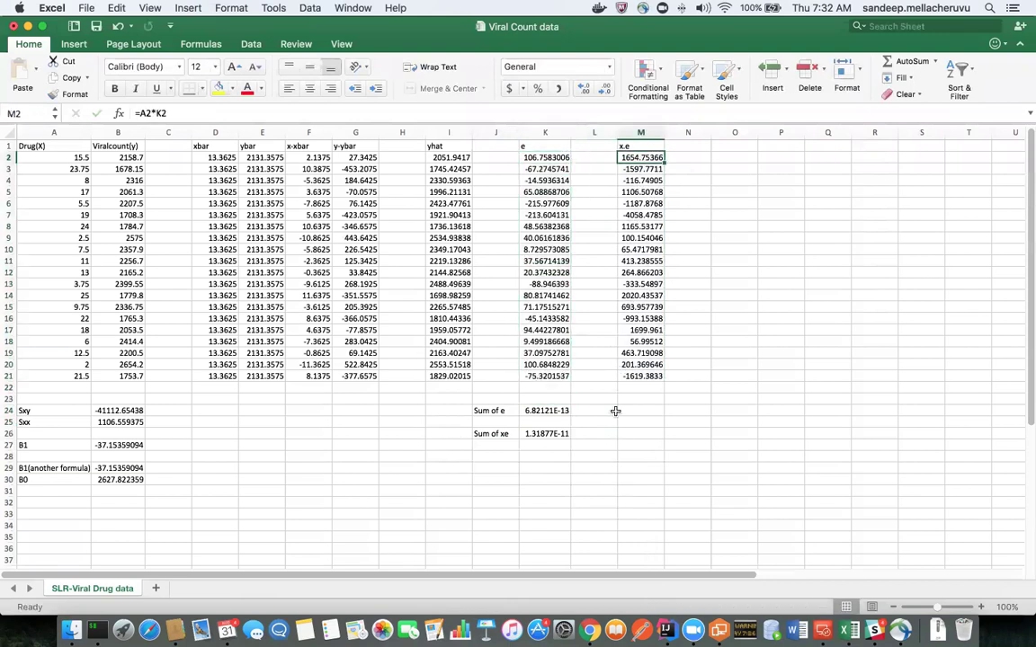
pyautogui.keyDown('shift'); pyautogui.click(633, 378); pyautogui.keyUp('shift')
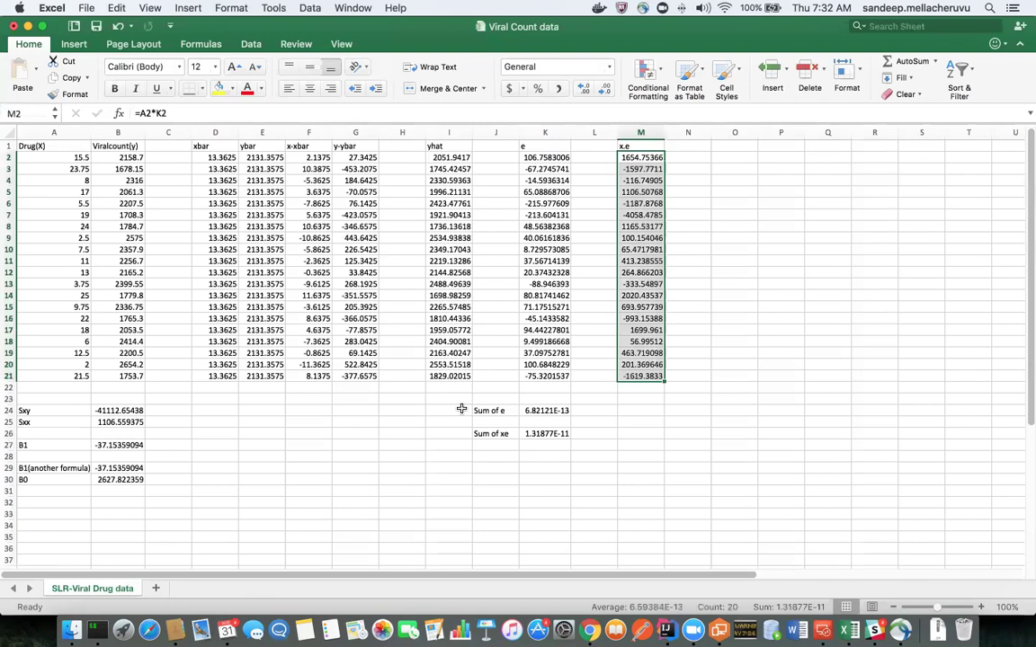
# Step: Compare the "Simple linear regression - Formulae" page in OneNote Online with the Drug(X) data in A1:A21 of the Excel workbook, ending on the notes
pyautogui.press('super+Tab')
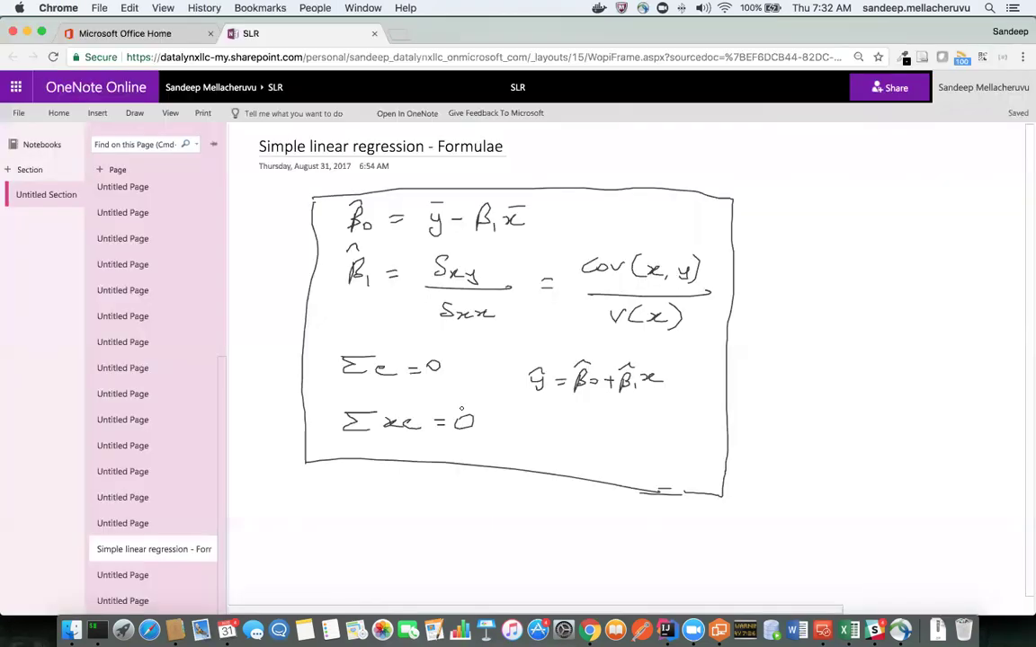
pyautogui.click(145, 580)
pyautogui.click(136, 555)
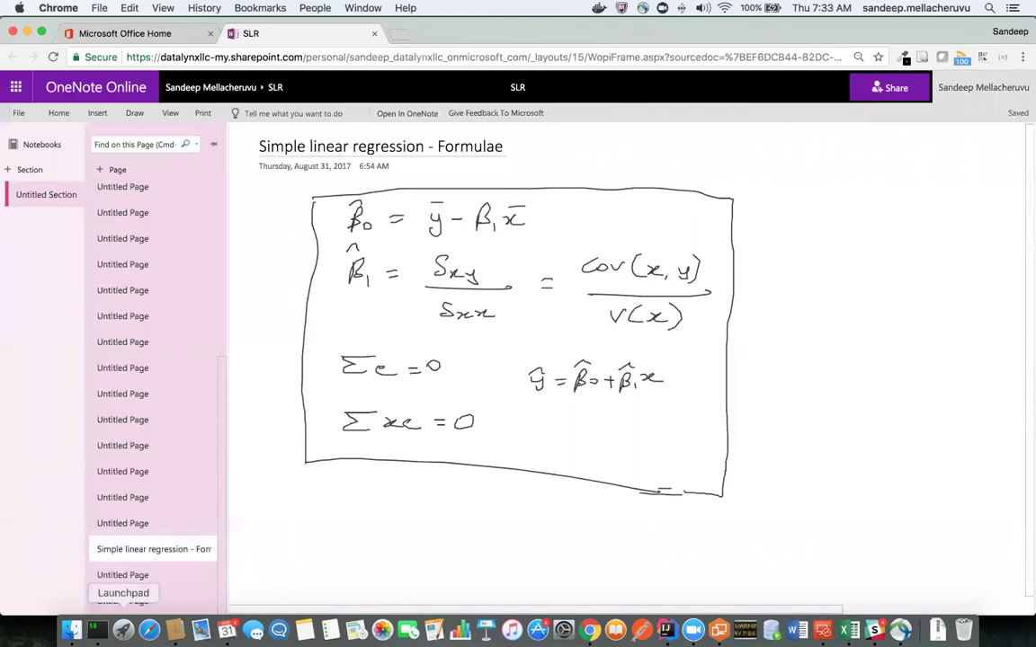
pyautogui.press('super+Tab')
pyautogui.moveTo(56, 146); pyautogui.dragTo(56, 375)
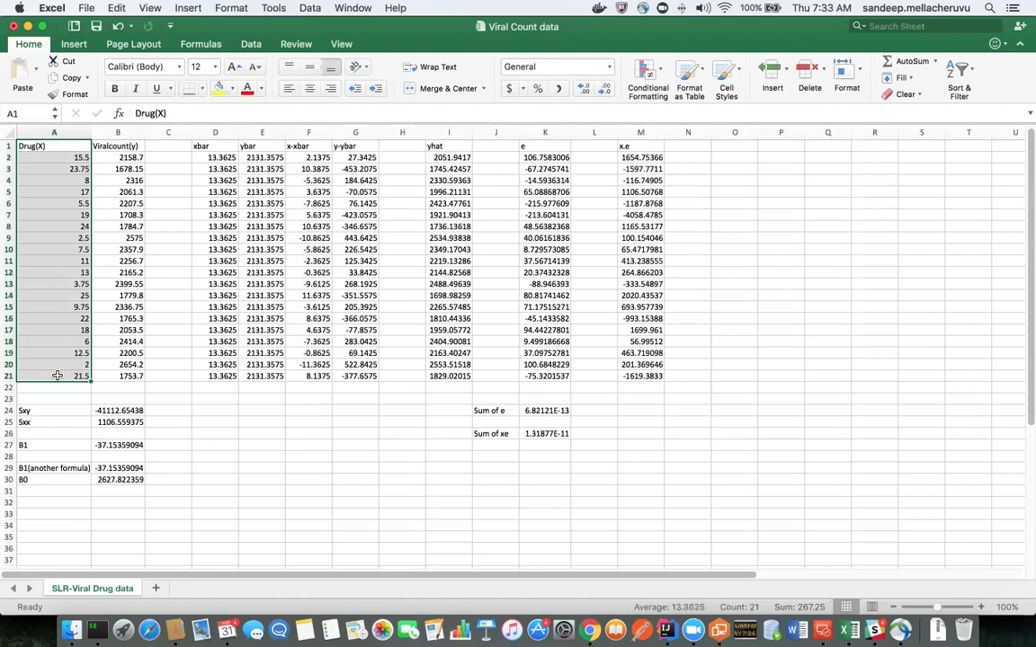
pyautogui.press('super+Tab')
pyautogui.moveTo(651, 398); pyautogui.dragTo(666, 398)
pyautogui.moveTo(524, 398); pyautogui.dragTo(538, 398)
pyautogui.press('super+z')
pyautogui.press('super+z')
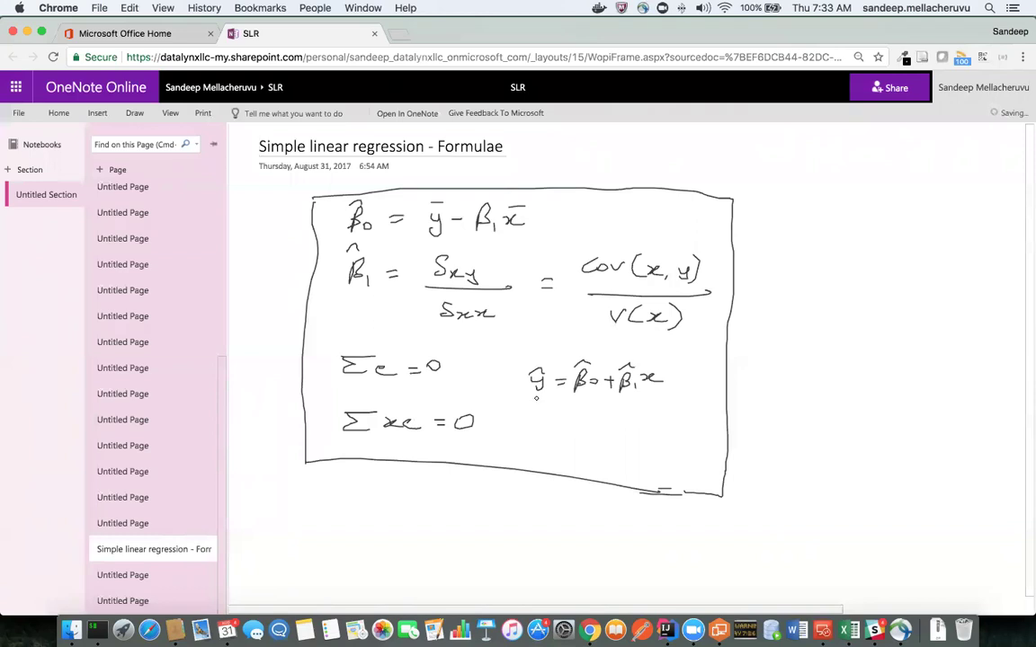
# Step: Handwrite the equation ŷ = β0 + β1x1 + β2x2 beside the boxed formulae
pyautogui.moveTo(786, 260)
pyautogui.mouseDown()
pyautogui.moveTo(801, 260)
pyautogui.moveTo(793, 283)
pyautogui.mouseUp()
pyautogui.moveTo(785, 258); pyautogui.dragTo(823, 267)
pyautogui.moveTo(814, 271); pyautogui.dragTo(868, 278)
pyautogui.moveTo(882, 281); pyautogui.dragTo(919, 281)
pyautogui.moveTo(918, 271)
pyautogui.mouseDown()
pyautogui.moveTo(908, 284)
pyautogui.moveTo(945, 275)
pyautogui.mouseUp()
pyautogui.click(954, 272)
pyautogui.moveTo(940, 270)
pyautogui.mouseDown()
pyautogui.moveTo(941, 280)
pyautogui.moveTo(966, 276)
pyautogui.moveTo(994, 288)
pyautogui.mouseUp()
pyautogui.moveTo(994, 279)
pyautogui.mouseDown()
pyautogui.moveTo(983, 292)
pyautogui.moveTo(1006, 301)
pyautogui.mouseUp()
# Step: Continue the handwritten equation on two further lines with + β3x3 and + ... βnxn
pyautogui.moveTo(865, 315); pyautogui.dragTo(870, 320)
pyautogui.moveTo(886, 324)
pyautogui.mouseDown()
pyautogui.moveTo(894, 307)
pyautogui.moveTo(904, 323)
pyautogui.moveTo(926, 324)
pyautogui.mouseUp()
pyautogui.click(932, 322)
pyautogui.moveTo(926, 316)
pyautogui.mouseDown()
pyautogui.moveTo(916, 325)
pyautogui.moveTo(936, 332)
pyautogui.mouseUp()
pyautogui.moveTo(860, 353); pyautogui.dragTo(870, 352)
pyautogui.moveTo(864, 347); pyautogui.dragTo(864, 356)
pyautogui.click(884, 355)
pyautogui.click(894, 356)
pyautogui.click(908, 359)
pyautogui.click(924, 362)
pyautogui.moveTo(928, 367)
pyautogui.mouseDown()
pyautogui.moveTo(936, 354)
pyautogui.moveTo(964, 365)
pyautogui.mouseUp()
pyautogui.moveTo(964, 357)
pyautogui.mouseDown()
pyautogui.moveTo(953, 367)
pyautogui.moveTo(992, 372)
pyautogui.mouseUp()
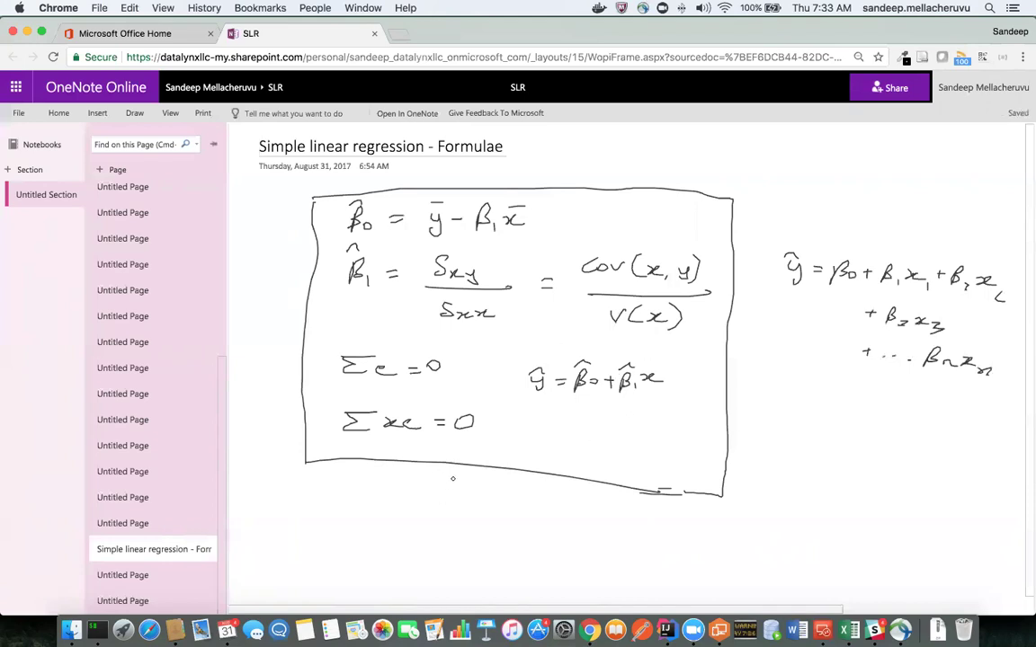
# Step: Switch to the Excel workbook and review the x.e formula in M21
pyautogui.press('super+Tab')
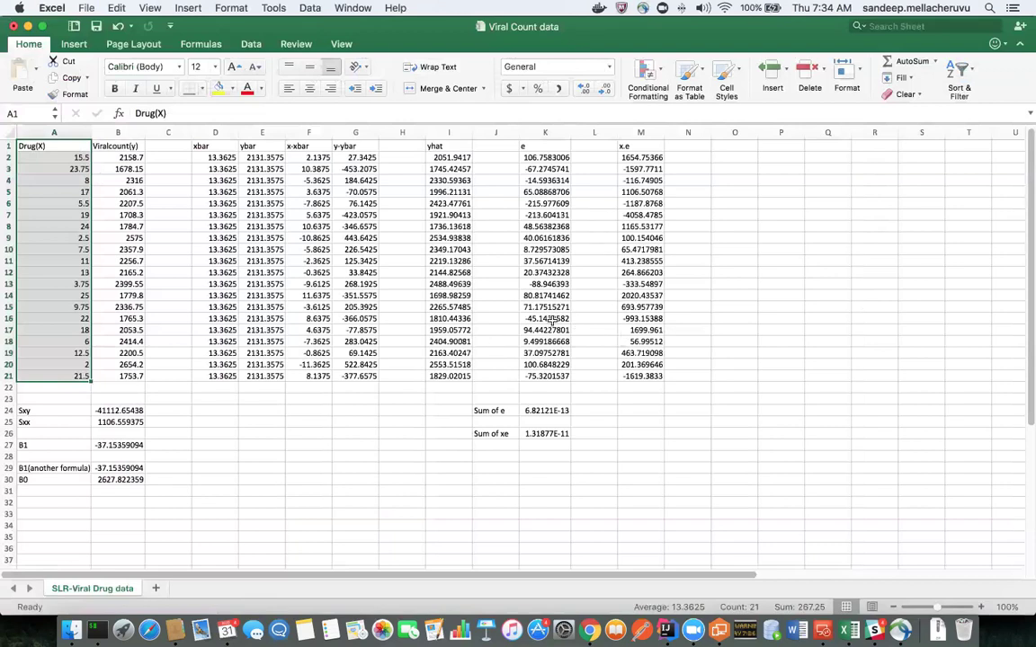
pyautogui.click(640, 376)
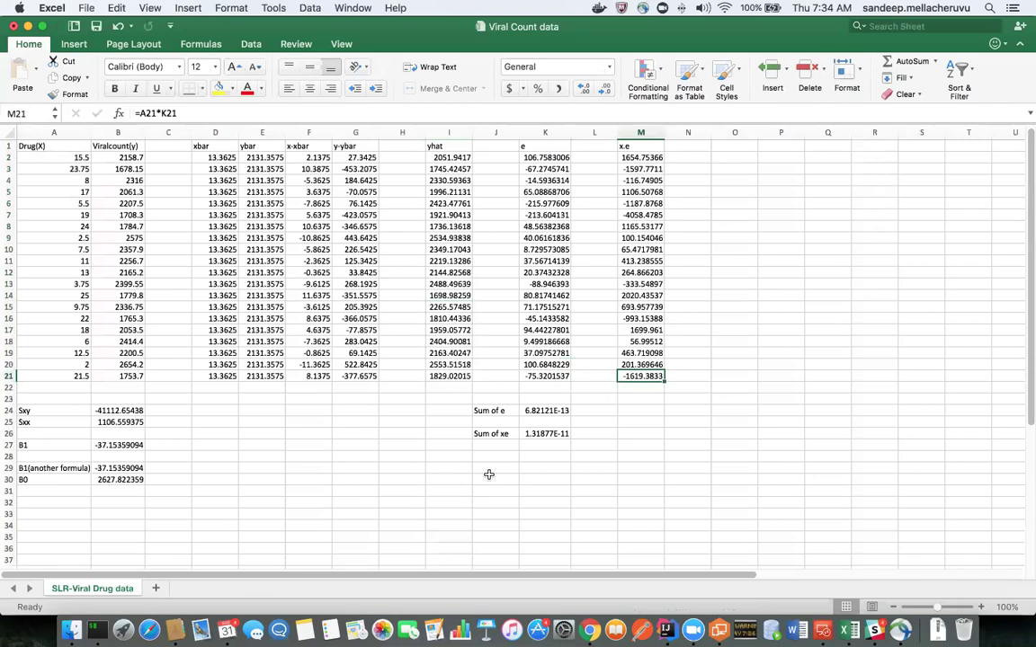
pyautogui.click(236, 559)
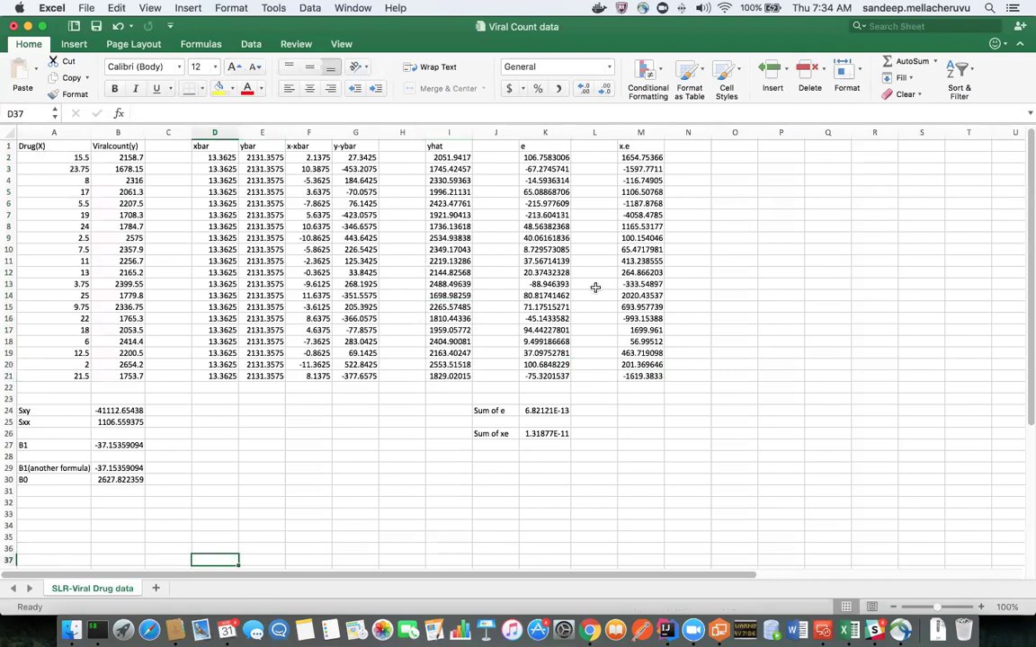
# Step: Switch to the OneNote notes, draw an arrow down from the extended equation and handwrite "Multiple linear regression" below it
pyautogui.press('super+Tab')
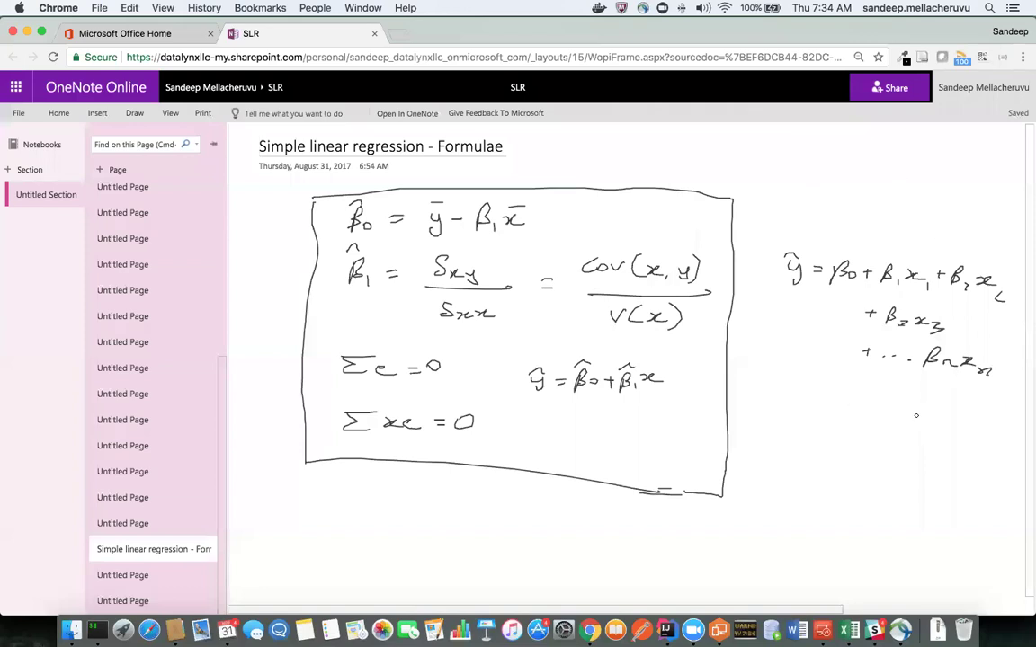
pyautogui.moveTo(854, 383)
pyautogui.mouseDown()
pyautogui.moveTo(864, 374)
pyautogui.moveTo(869, 383)
pyautogui.mouseUp()
pyautogui.moveTo(811, 416)
pyautogui.mouseDown()
pyautogui.moveTo(829, 428)
pyautogui.moveTo(847, 415)
pyautogui.moveTo(863, 429)
pyautogui.moveTo(975, 433)
pyautogui.mouseUp()
pyautogui.moveTo(827, 467)
pyautogui.mouseDown()
pyautogui.moveTo(868, 479)
pyautogui.moveTo(952, 475)
pyautogui.mouseUp()
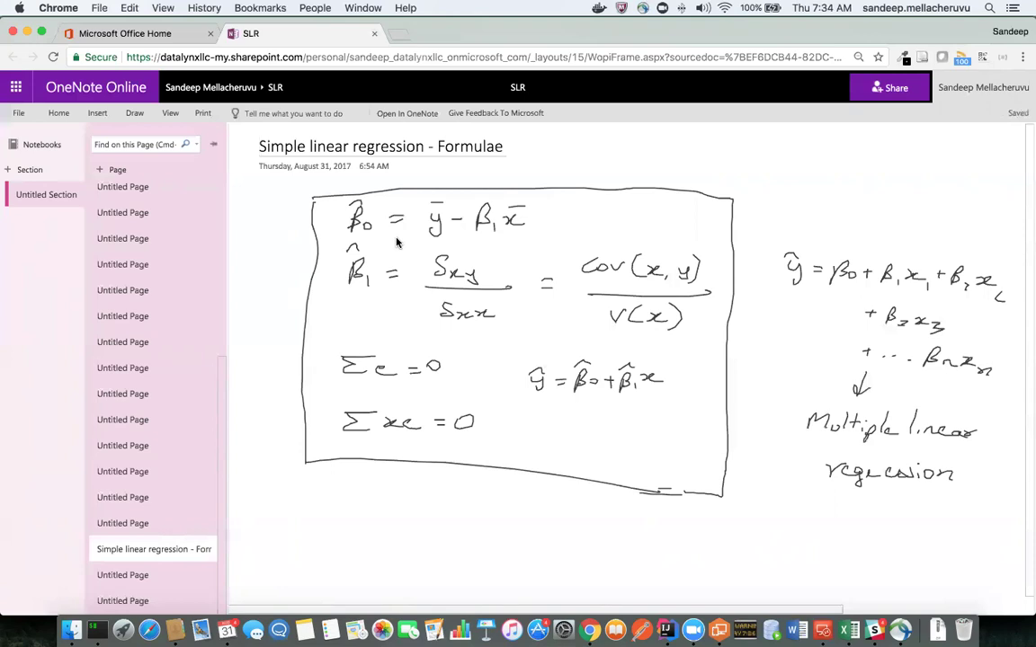
# Step: Switch to the Excel workbook and enter the label b1 in cell P9
pyautogui.press('super+Tab')
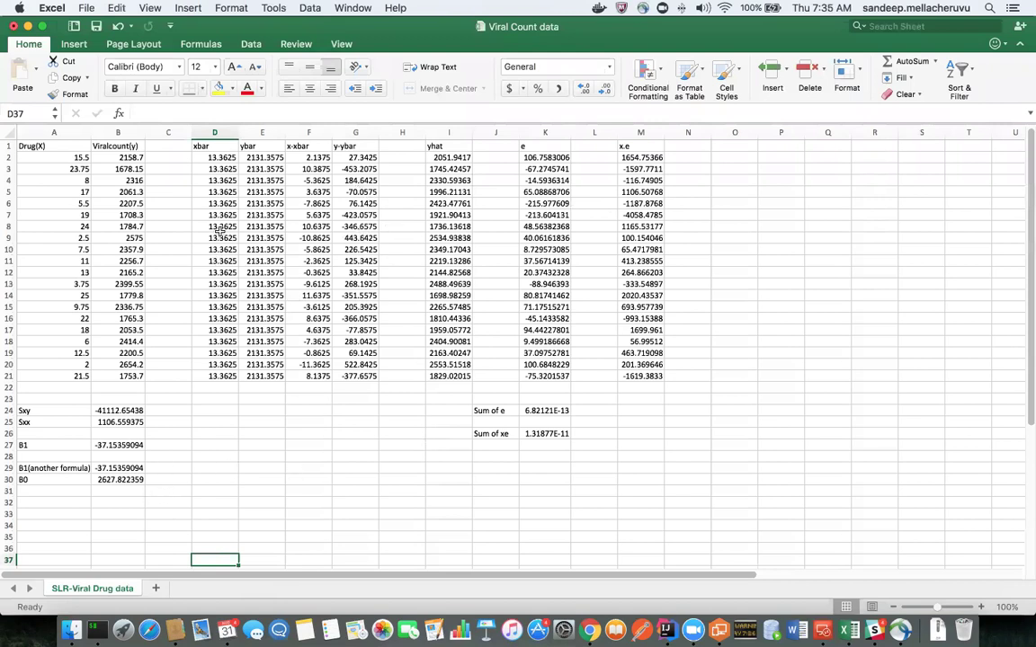
pyautogui.click(196, 132)
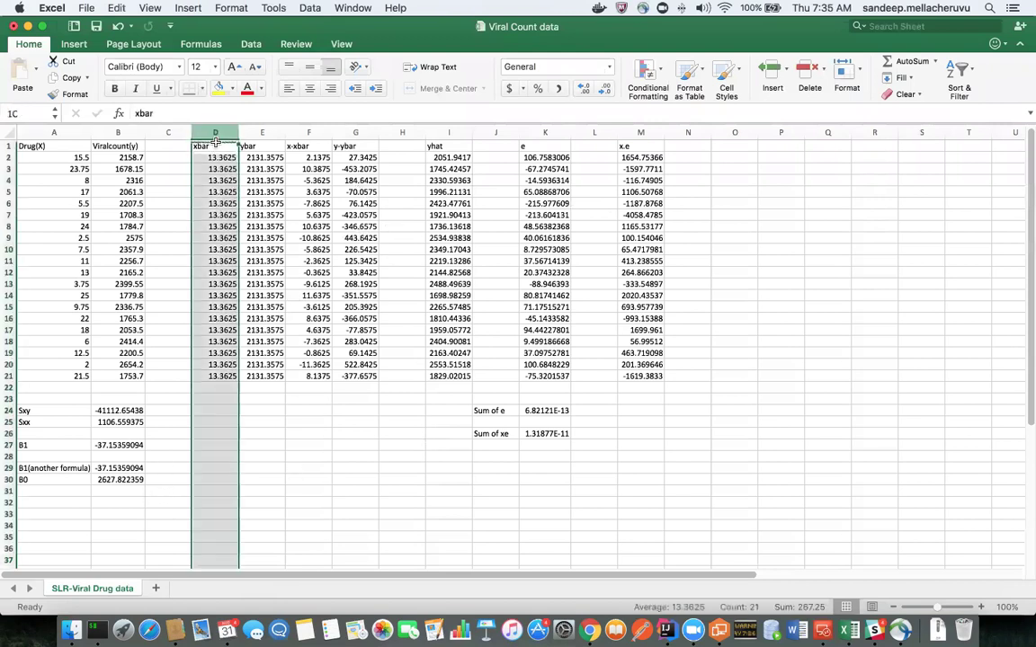
pyautogui.click(766, 239)
pyautogui.write('b1')
pyautogui.press('Tab')
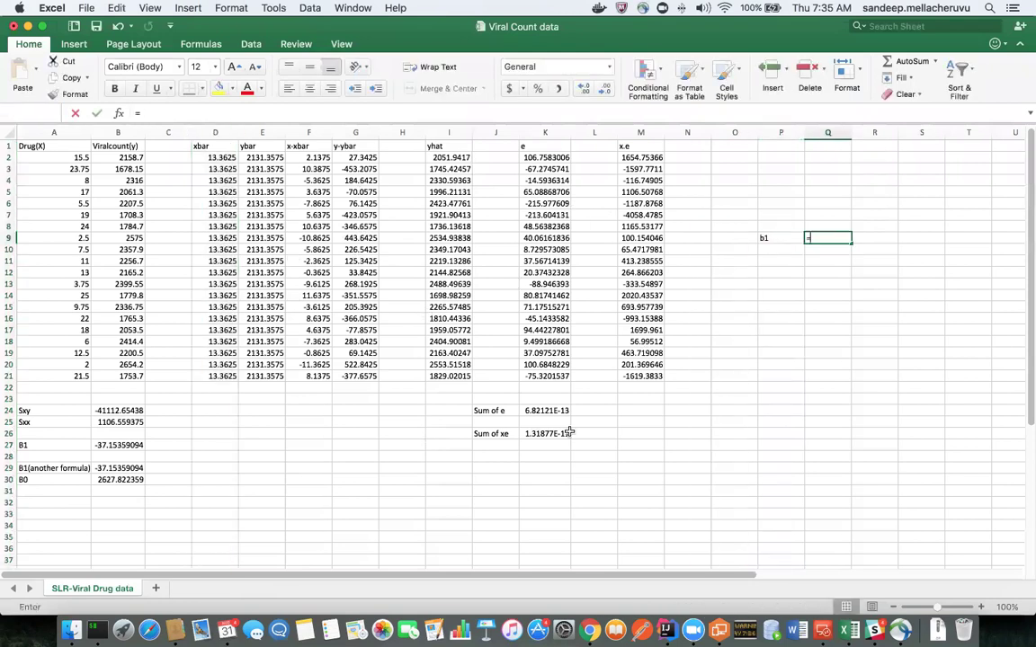
# Step: Enter the sample covariance of drug and viral count in Q9 as =COVARIANCE.S(A2:A21,B2:B21)
pyautogui.write('=co')
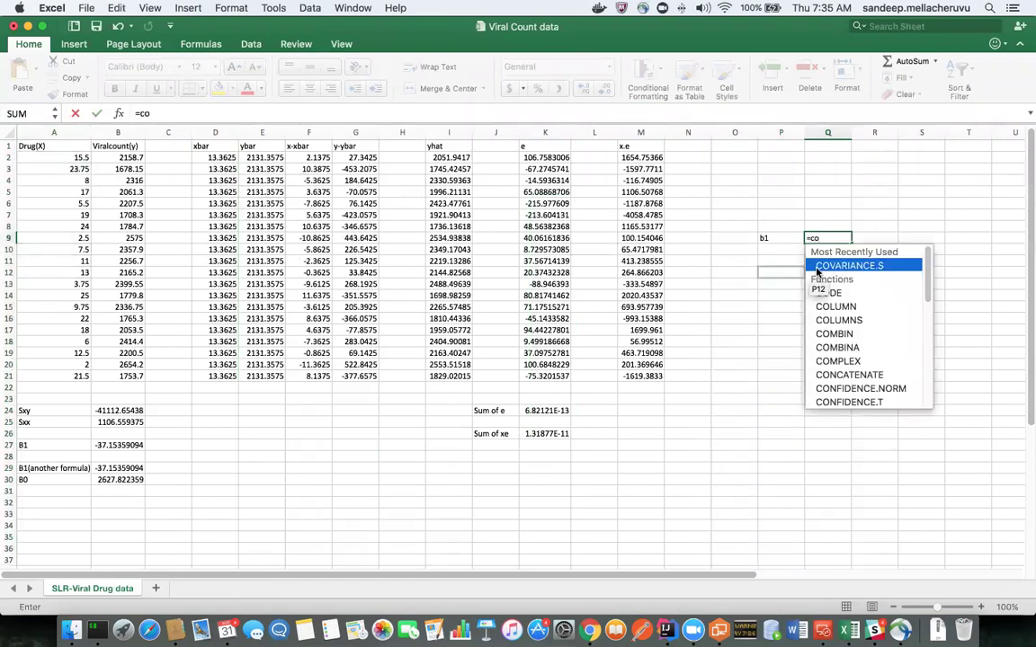
pyautogui.press('Tab')
pyautogui.click(61, 157)
pyautogui.keyDown('shift'); pyautogui.click(61, 373); pyautogui.keyUp('shift')
pyautogui.write(',')
pyautogui.click(121, 157)
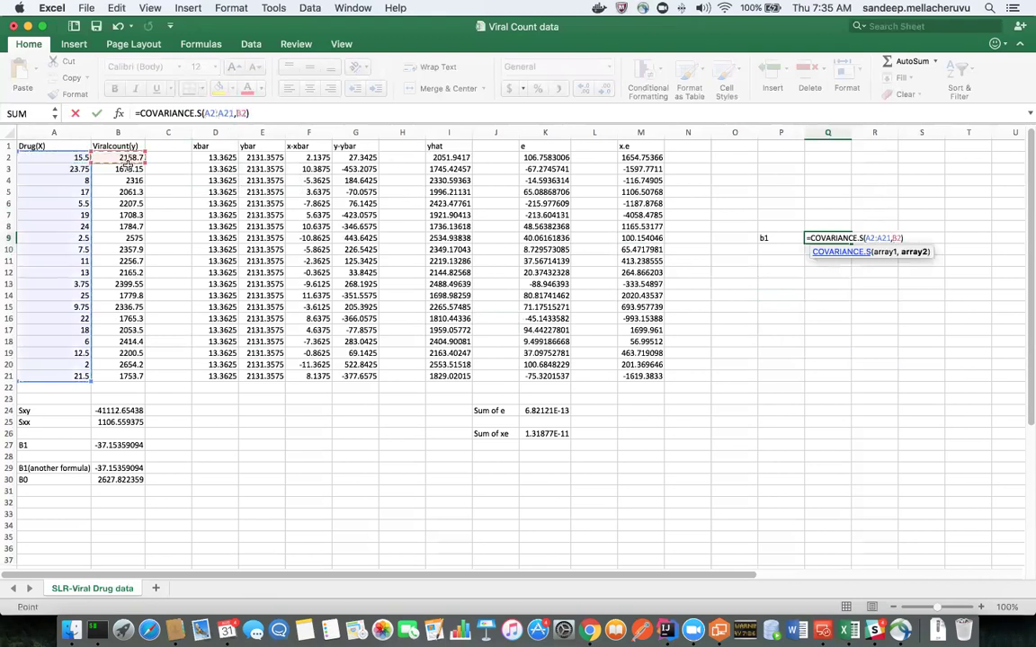
pyautogui.keyDown('shift'); pyautogui.click(126, 374); pyautogui.keyUp('shift')
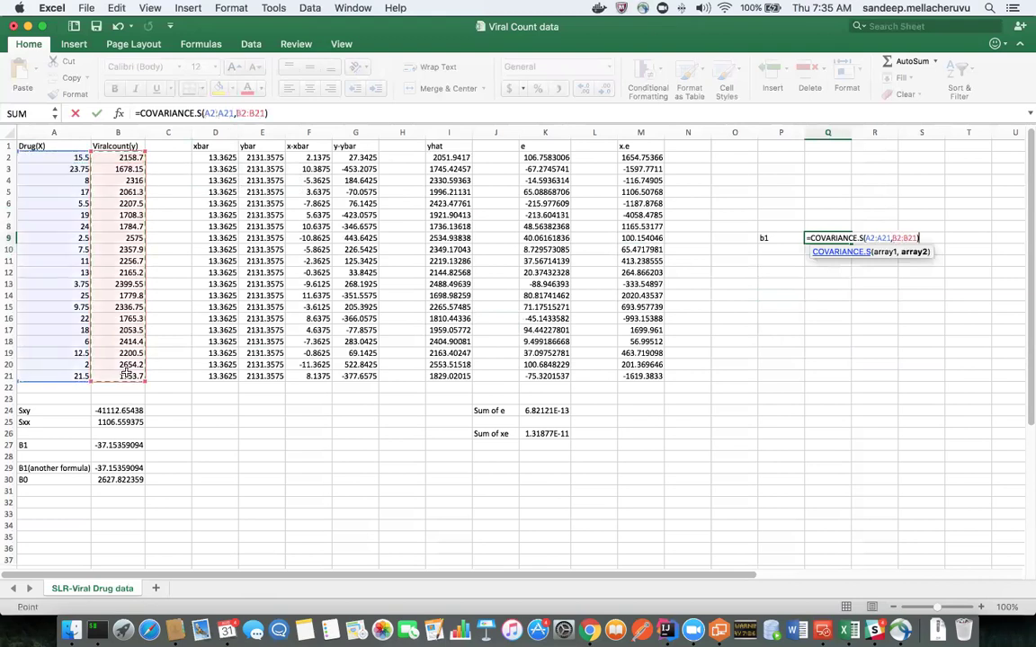
pyautogui.press('Right')
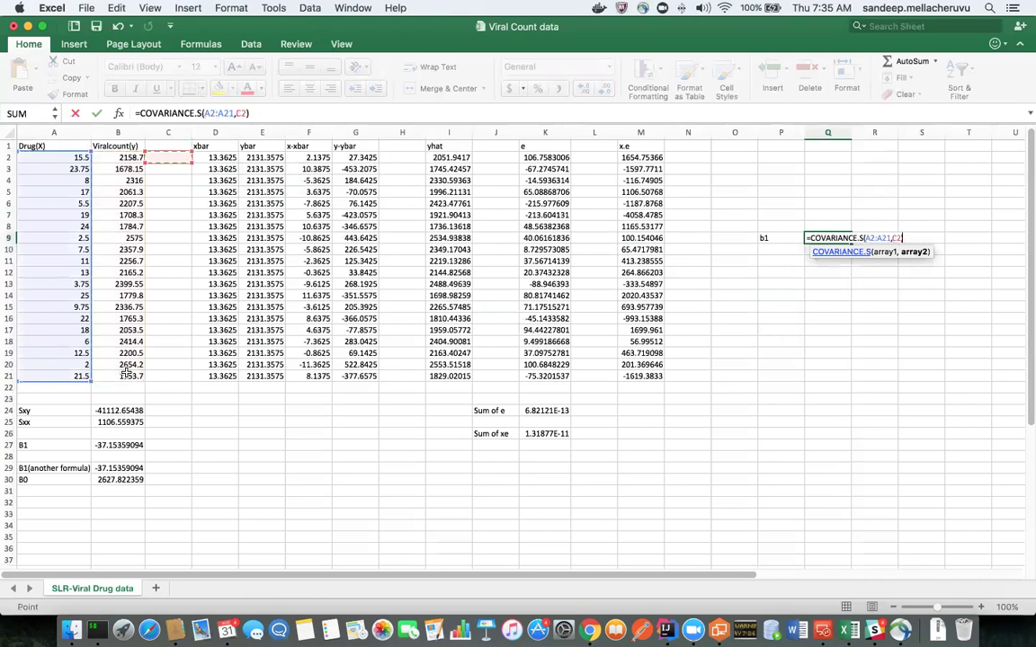
pyautogui.press('Left')
pyautogui.keyDown('shift'); pyautogui.click(118, 376); pyautogui.keyUp('shift')
pyautogui.press('Return')
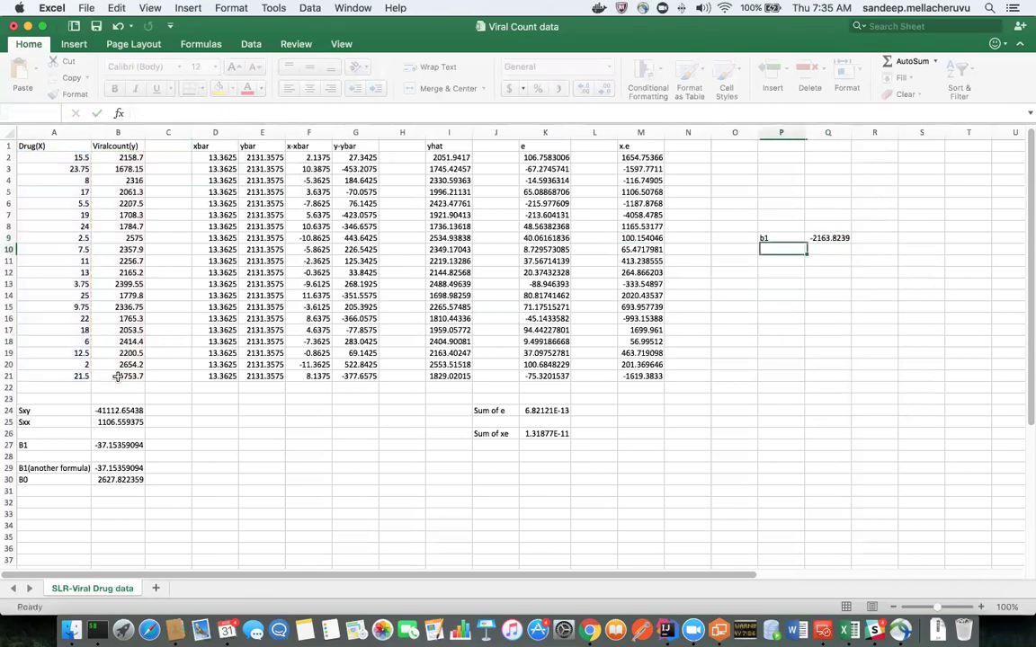
# Step: Extend the Q9 formula by dividing the covariance by the sample variance of the drug values, VAR.S(A2:A21)
pyautogui.press('Up')
pyautogui.press('Right')
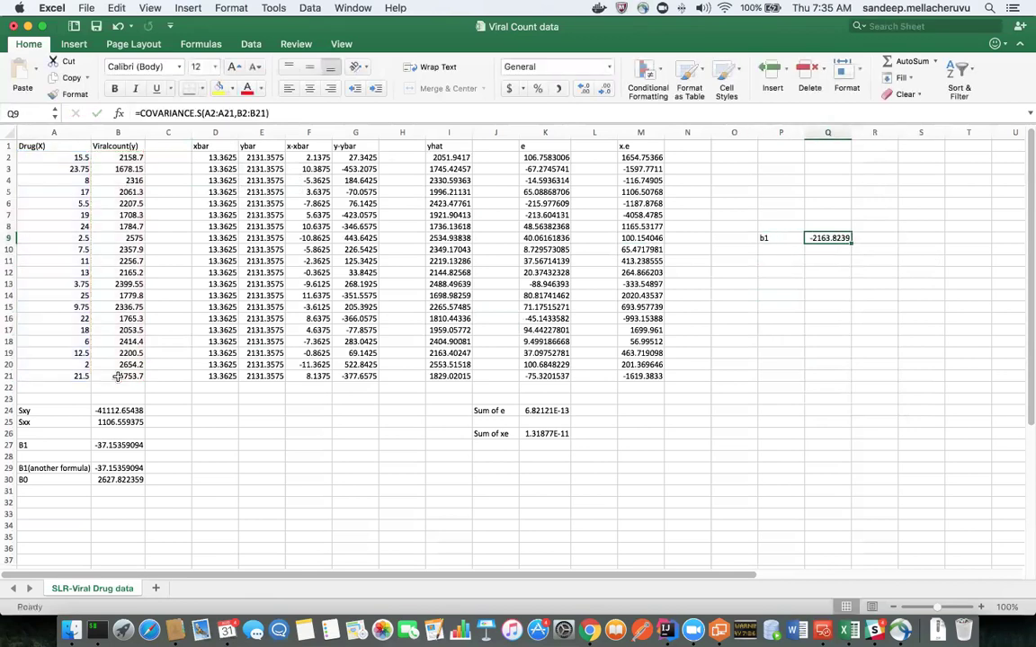
pyautogui.click(290, 112)
pyautogui.write('/var')
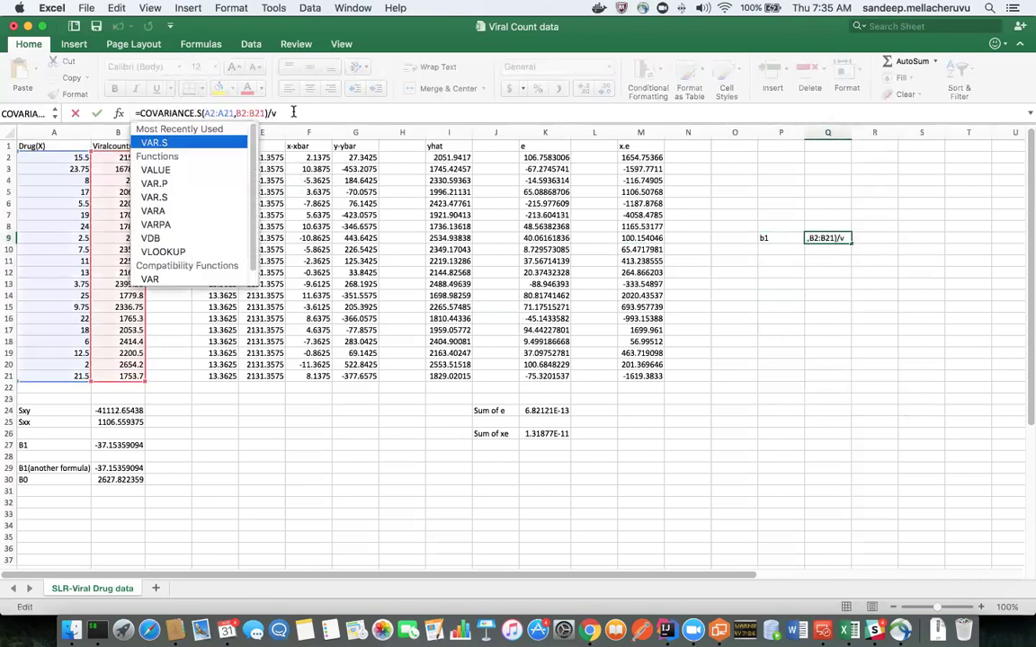
pyautogui.doubleClick(144, 142)
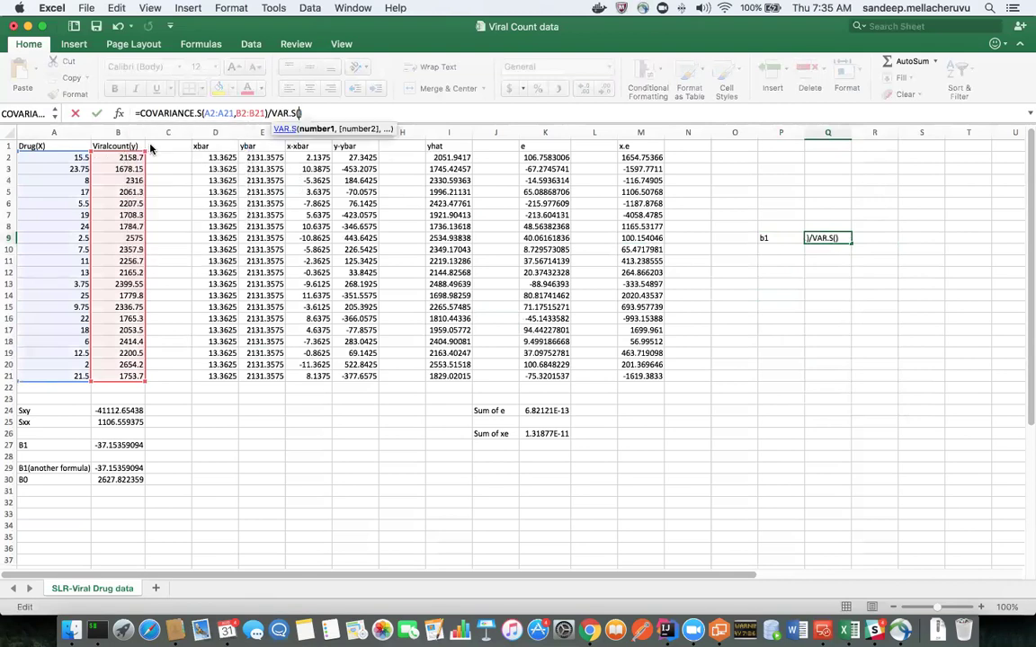
pyautogui.moveTo(56, 157); pyautogui.dragTo(65, 376)
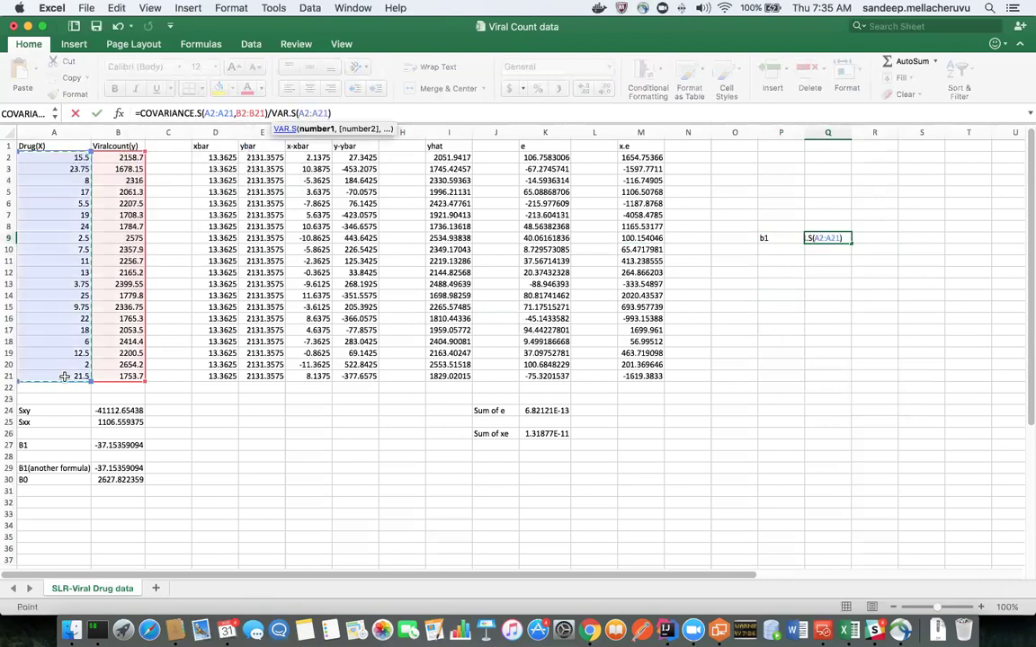
pyautogui.press('Return')
pyautogui.click(828, 225)
pyautogui.click(828, 239)
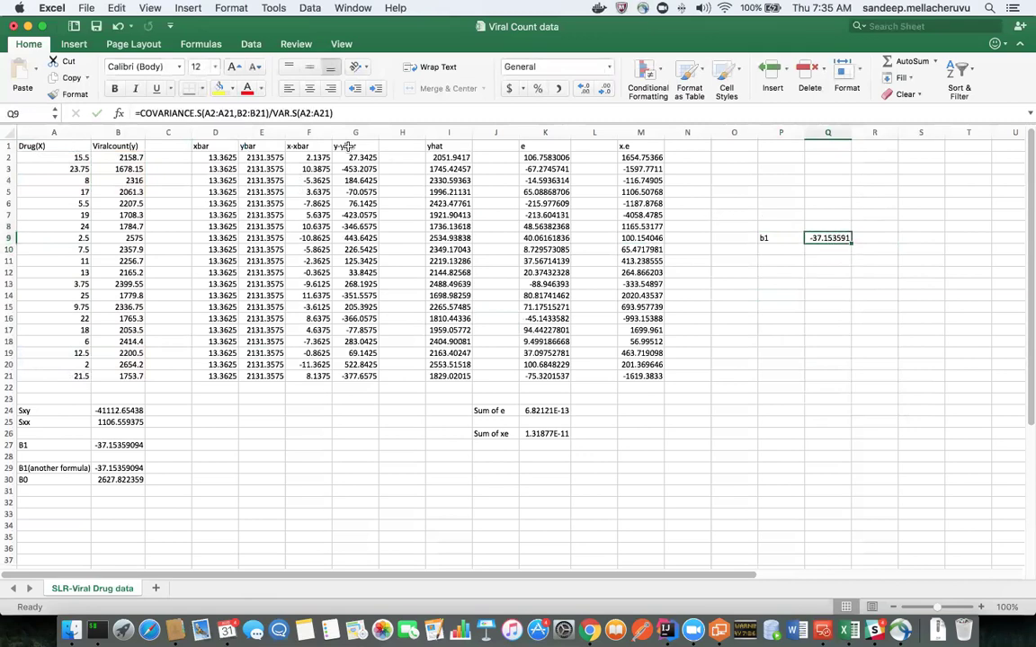
# Step: Compare the Q9 formula with the OneNote page deriving β1 as Cov(x,y)/V(x), and return to the Excel workbook
pyautogui.click(196, 113)
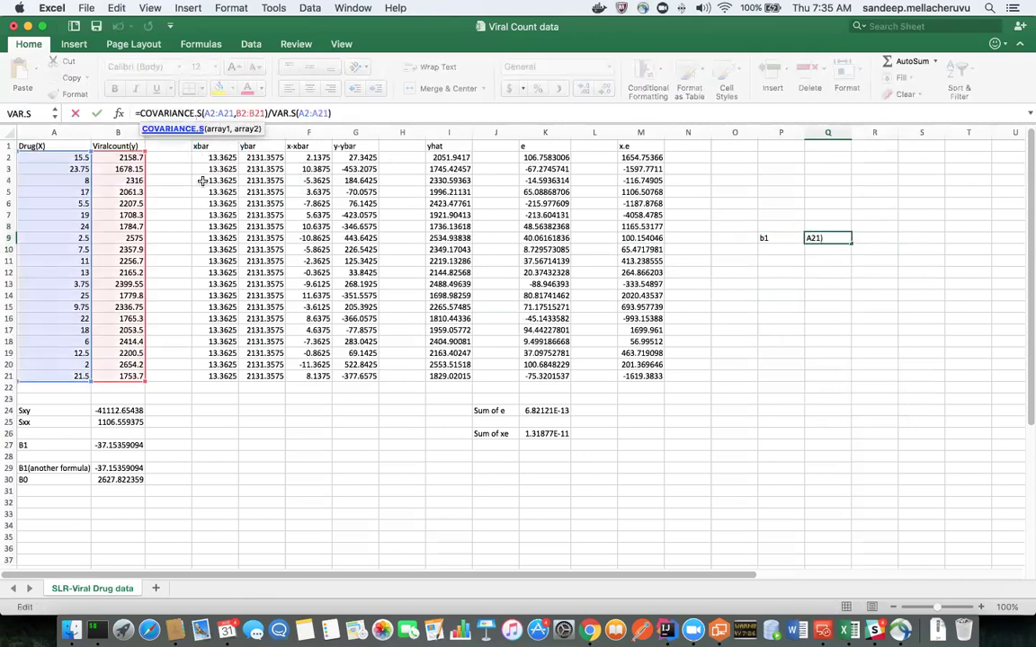
pyautogui.press('super+Tab')
pyautogui.click(138, 515)
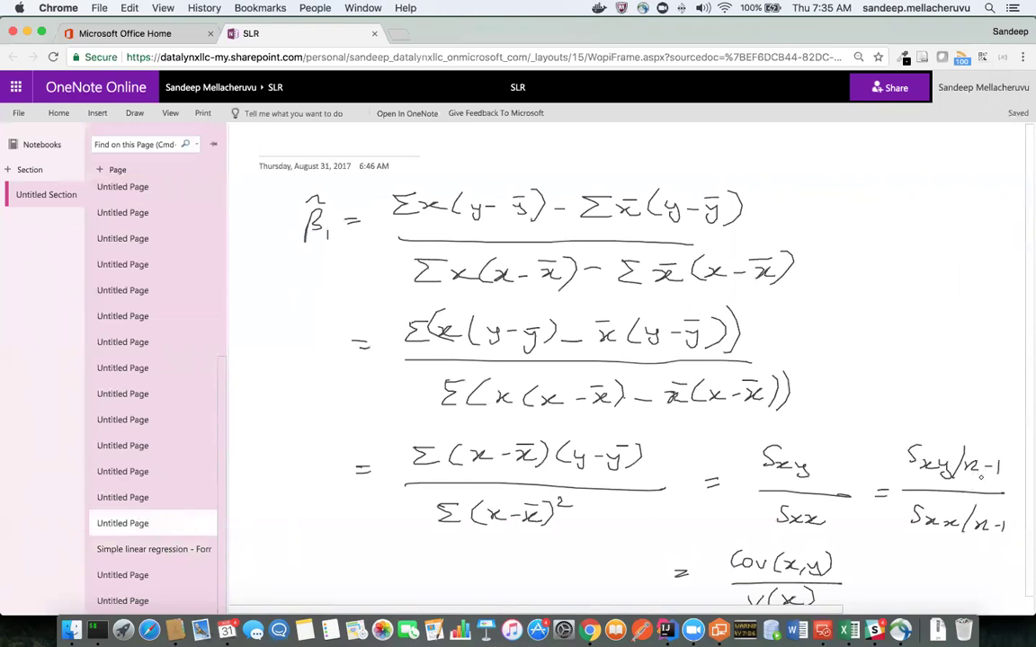
pyautogui.press('super+Tab')
pyautogui.click(808, 332)
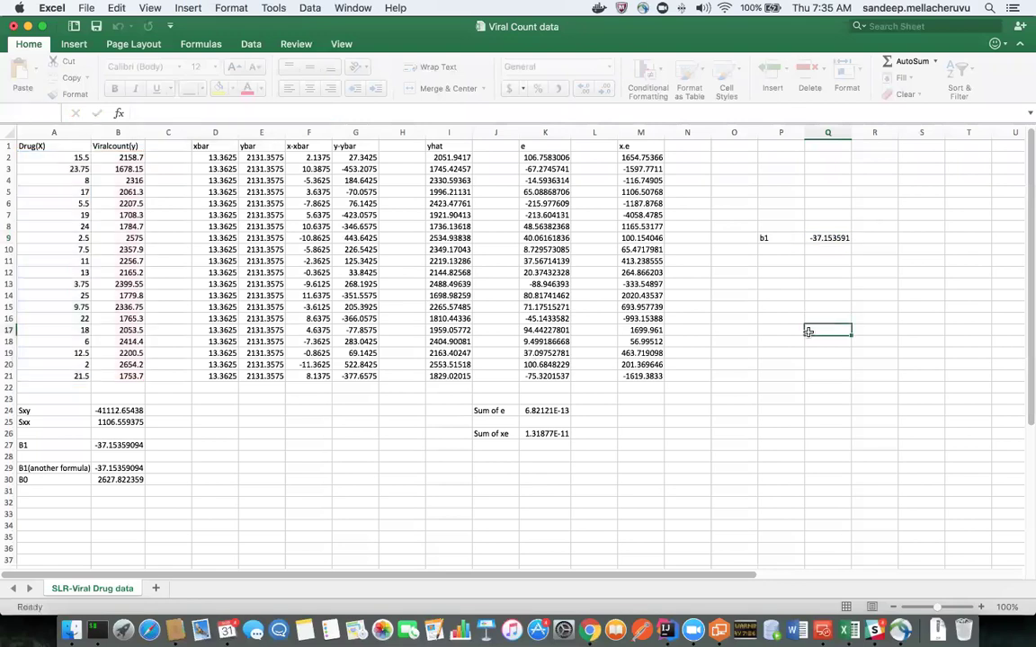
# Step: Enter the label b1 in cell P11 and begin a formula beside it in Q11
pyautogui.click(791, 261)
pyautogui.write('b11')
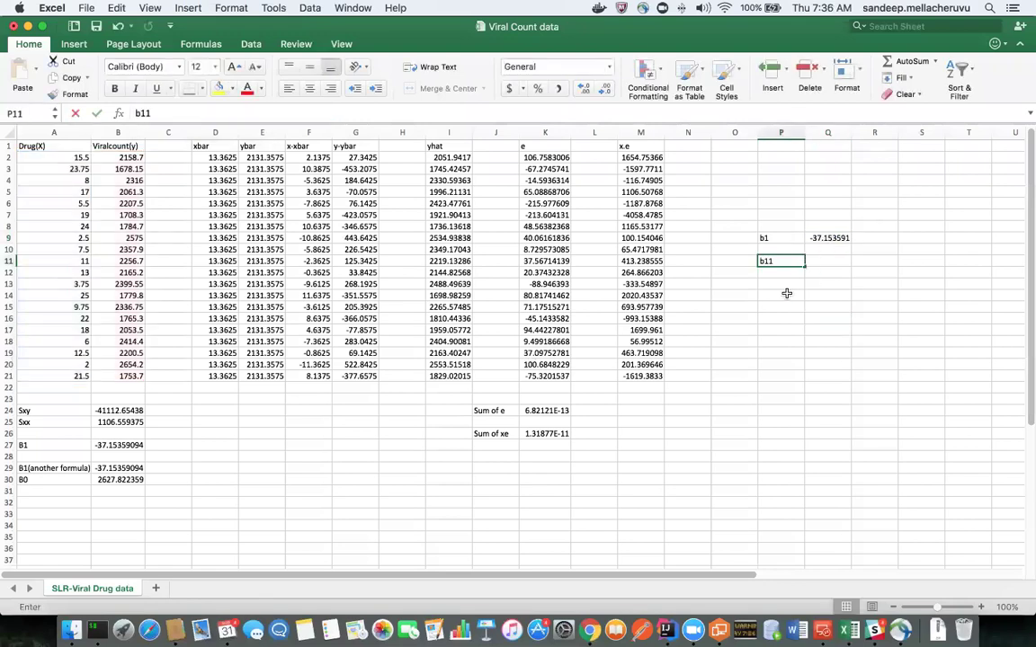
pyautogui.press('Tab')
pyautogui.write('=')
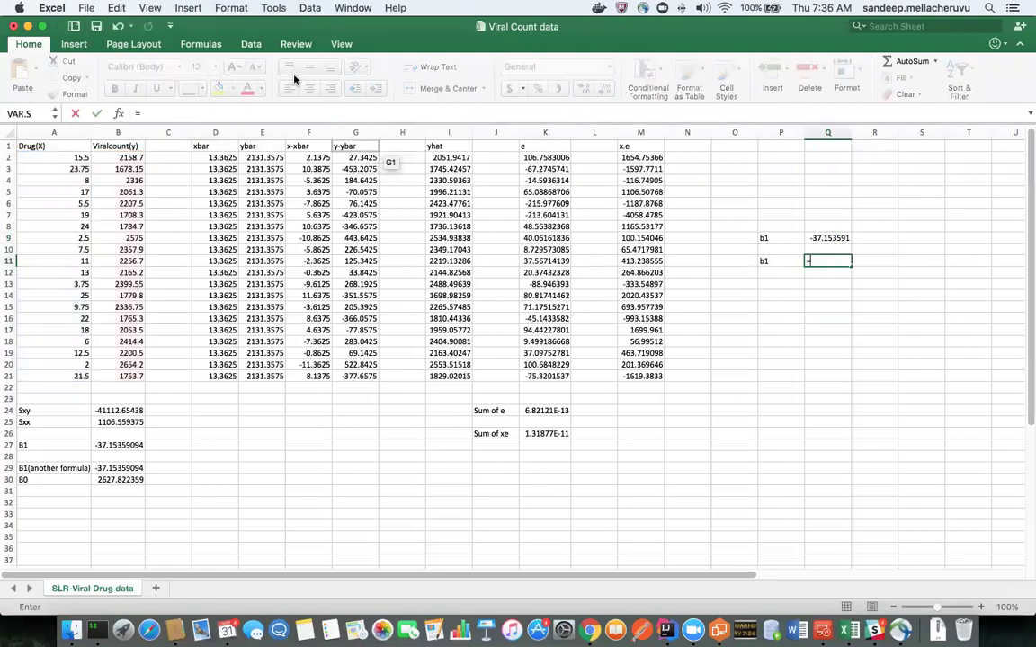
pyautogui.write('var')
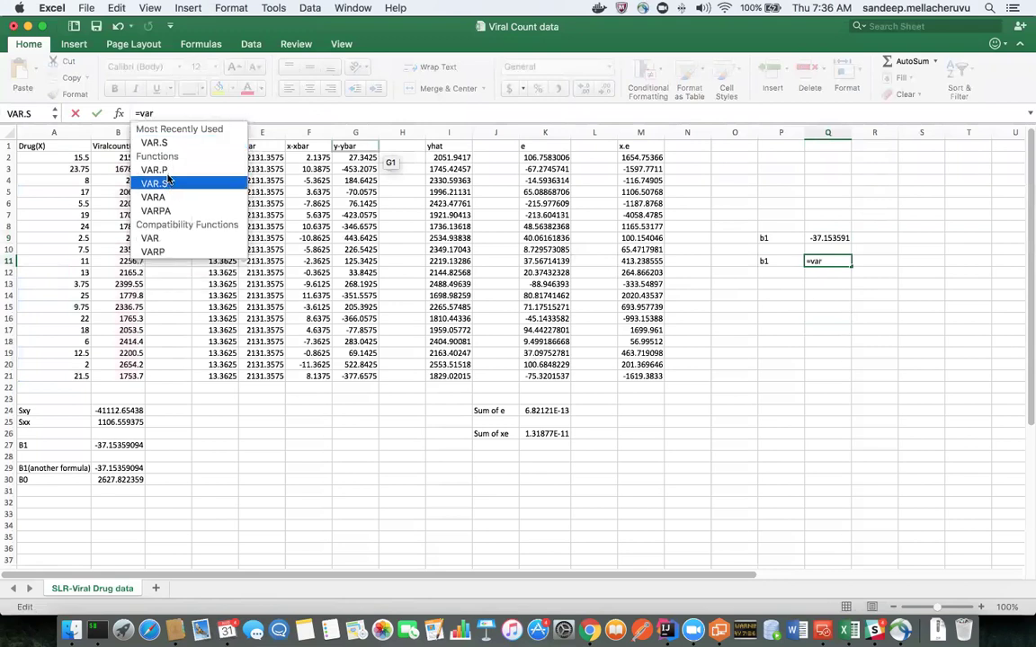
pyautogui.doubleClick(167, 171)
pyautogui.press('BackSpace')
pyautogui.press('BackSpace')
pyautogui.press('BackSpace')
pyautogui.press('BackSpace')
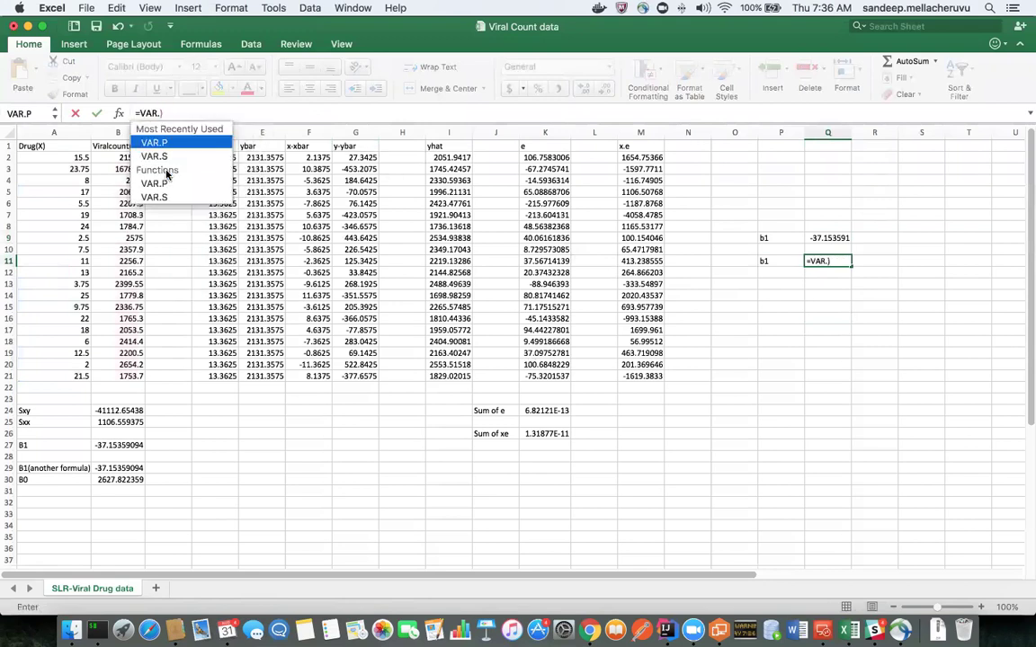
pyautogui.write('R11')
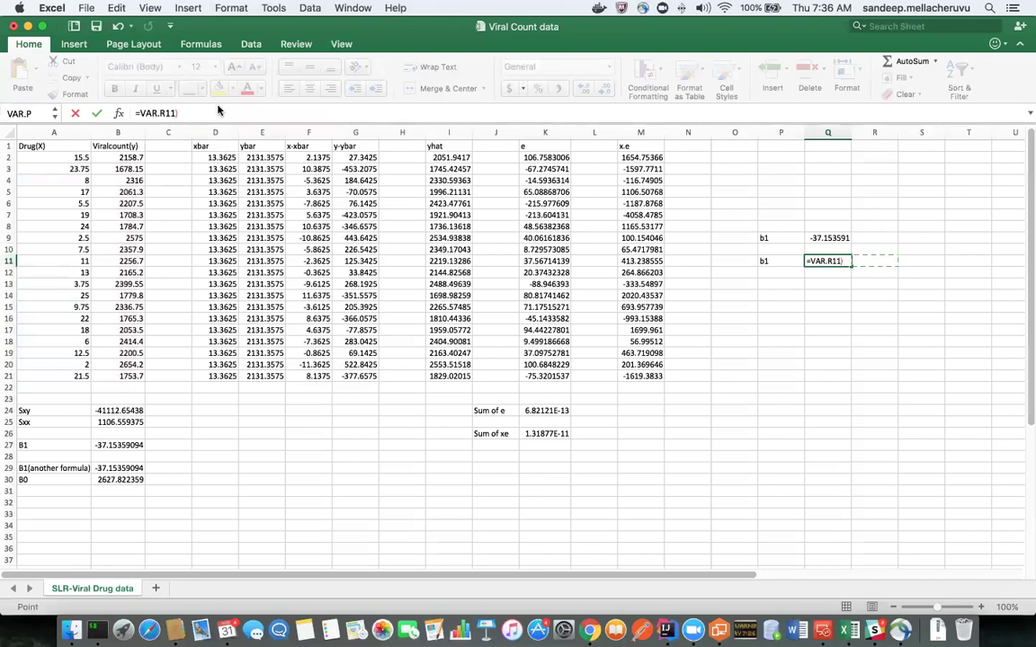
pyautogui.press('BackSpace')
pyautogui.press('BackSpace')
pyautogui.press('BackSpace')
pyautogui.press('BackSpace')
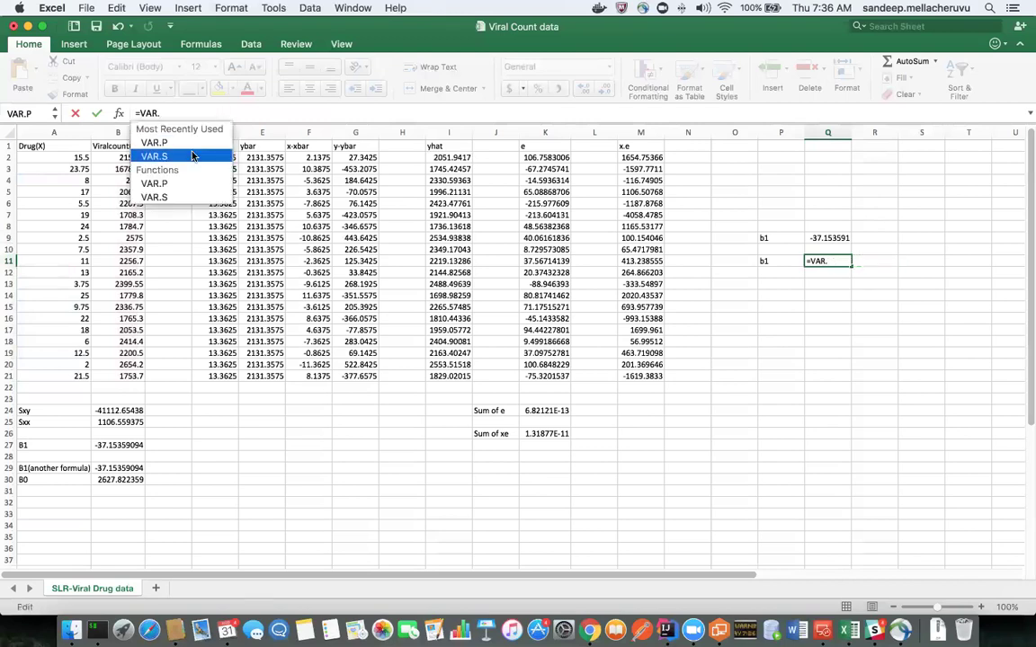
pyautogui.press('BackSpace')
pyautogui.press('BackSpace')
pyautogui.press('BackSpace')
pyautogui.press('BackSpace')
# Step: Complete Q11 with the population covariance of drug and viral count, =COVARIANCE.P(A2:A21,B2:B21)
pyautogui.write('cov')
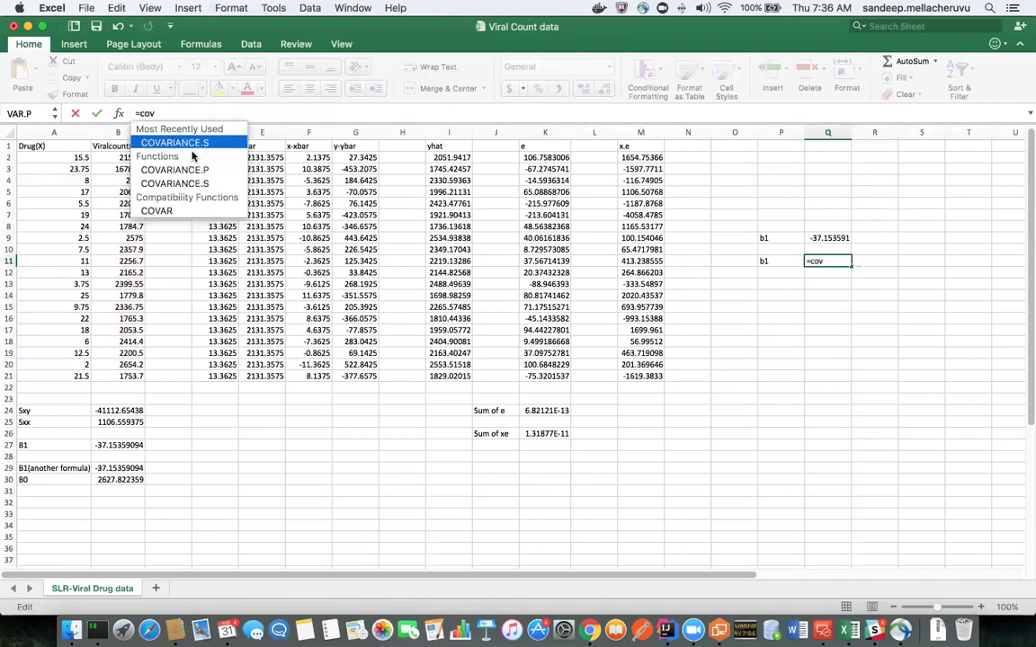
pyautogui.doubleClick(203, 169)
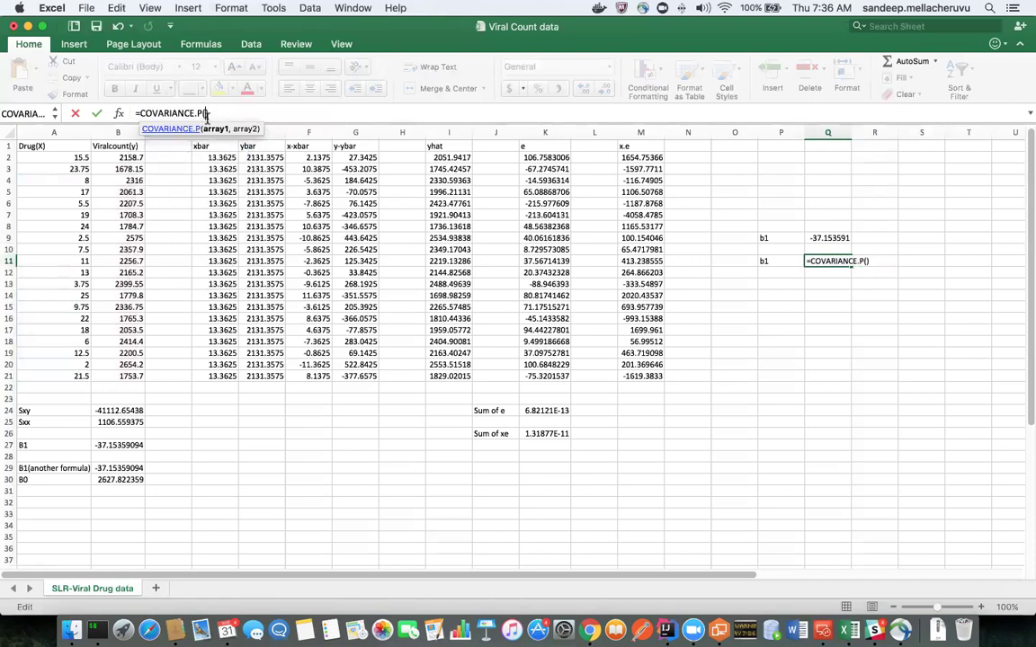
pyautogui.click(60, 157)
pyautogui.moveTo(72, 365)
pyautogui.mouseDown()
pyautogui.moveTo(65, 355)
pyautogui.moveTo(66, 376)
pyautogui.mouseUp()
pyautogui.write(',')
pyautogui.moveTo(117, 155); pyautogui.dragTo(124, 379)
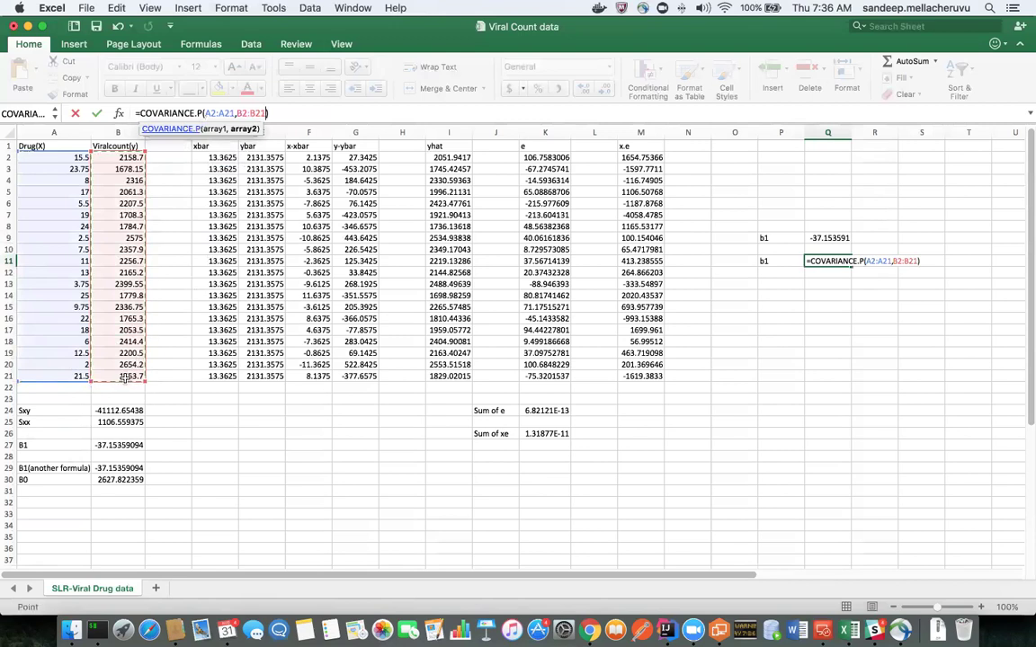
pyautogui.press('Return')
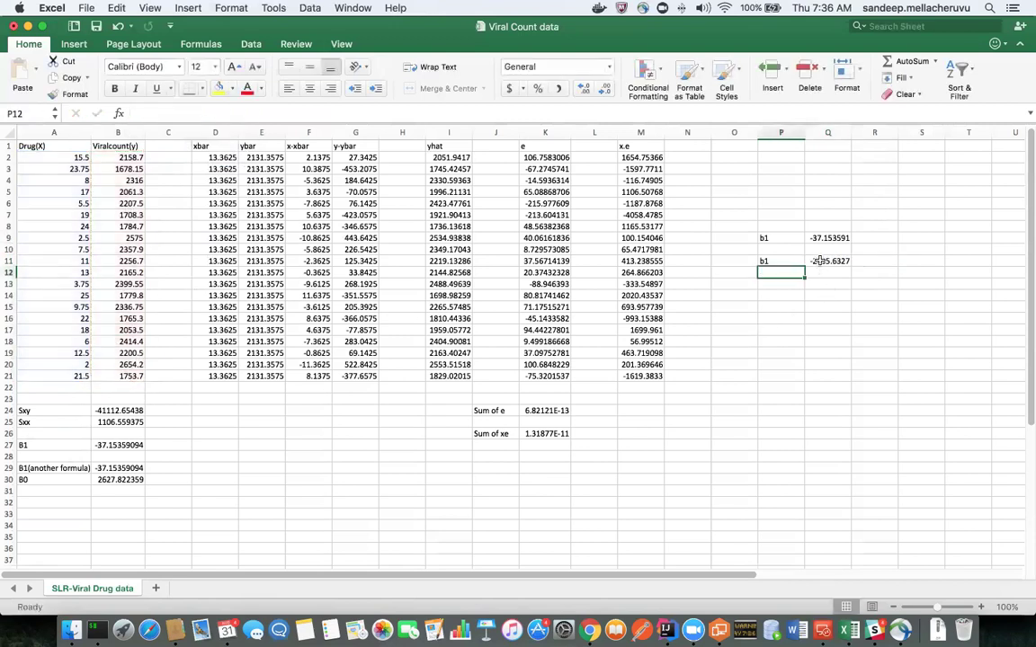
# Step: Extend the Q11 formula by dividing the covariance by the population variance of the drug values, VAR.P(A2:A21)
pyautogui.click(820, 262)
pyautogui.click(430, 113)
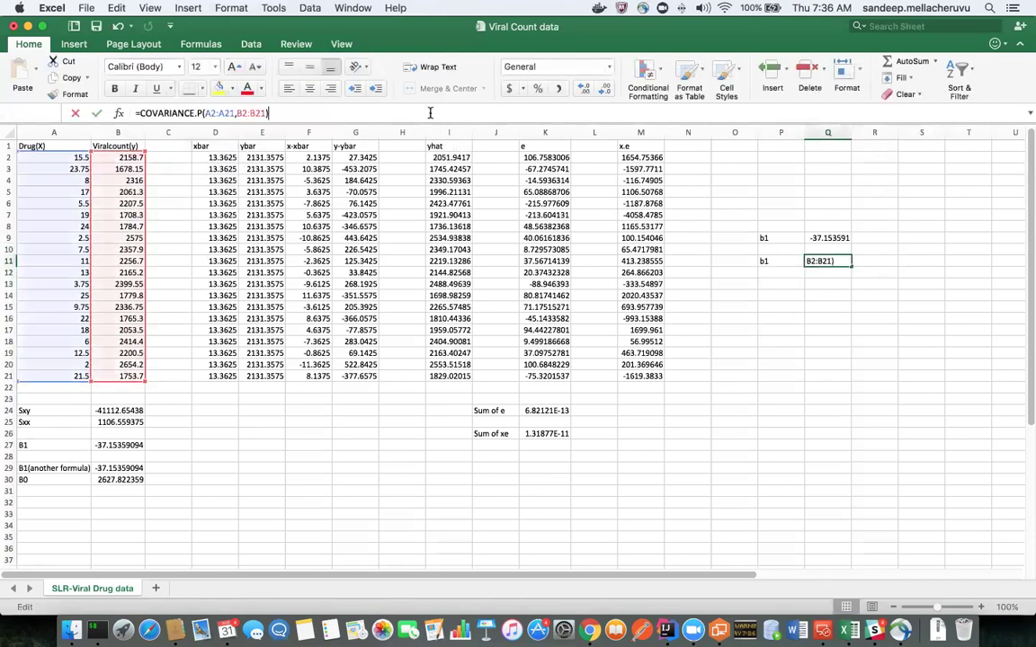
pyautogui.write('/var')
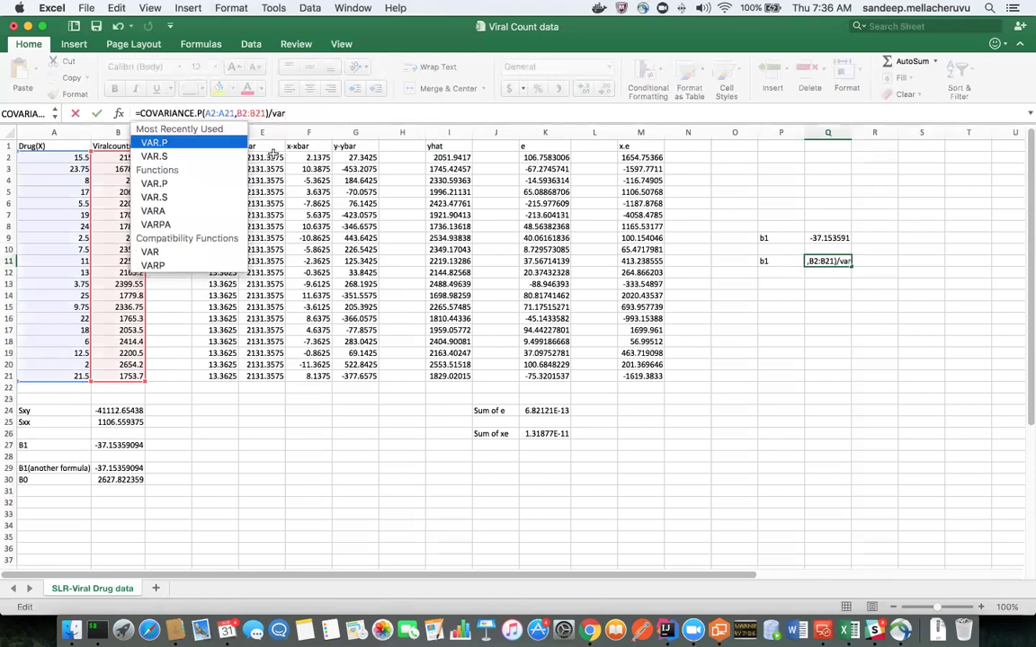
pyautogui.doubleClick(196, 144)
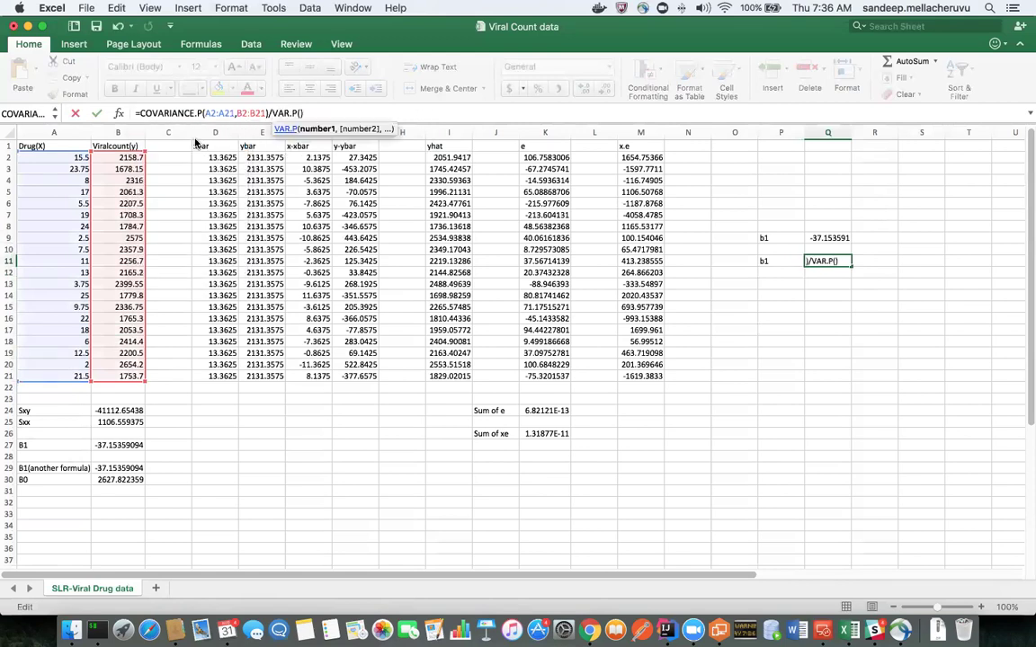
pyautogui.moveTo(67, 152); pyautogui.dragTo(61, 373)
pyautogui.press('Return')
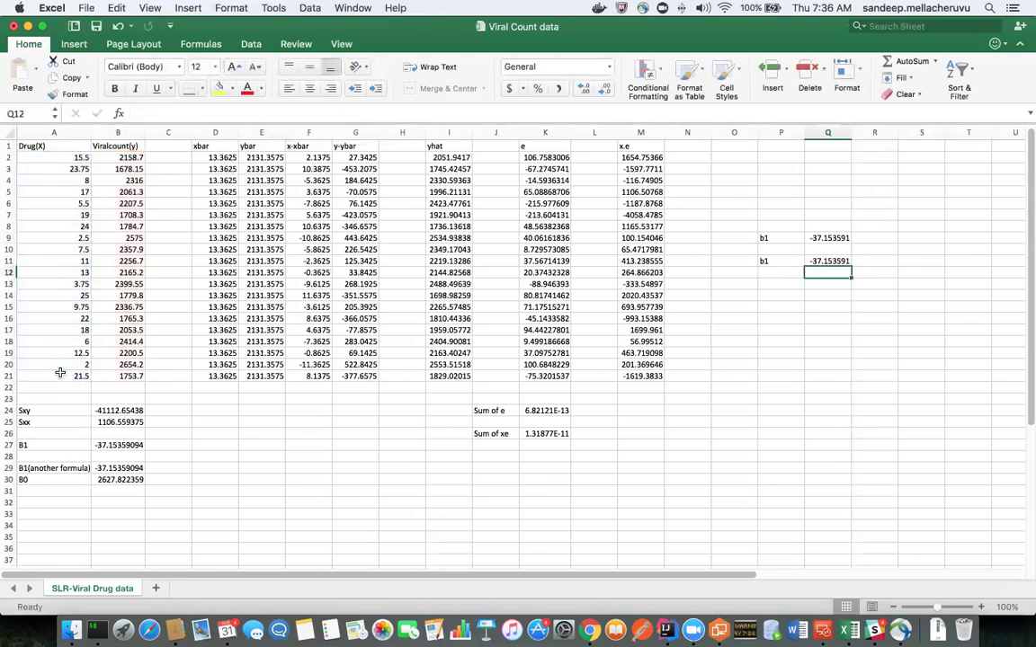
pyautogui.click(809, 261)
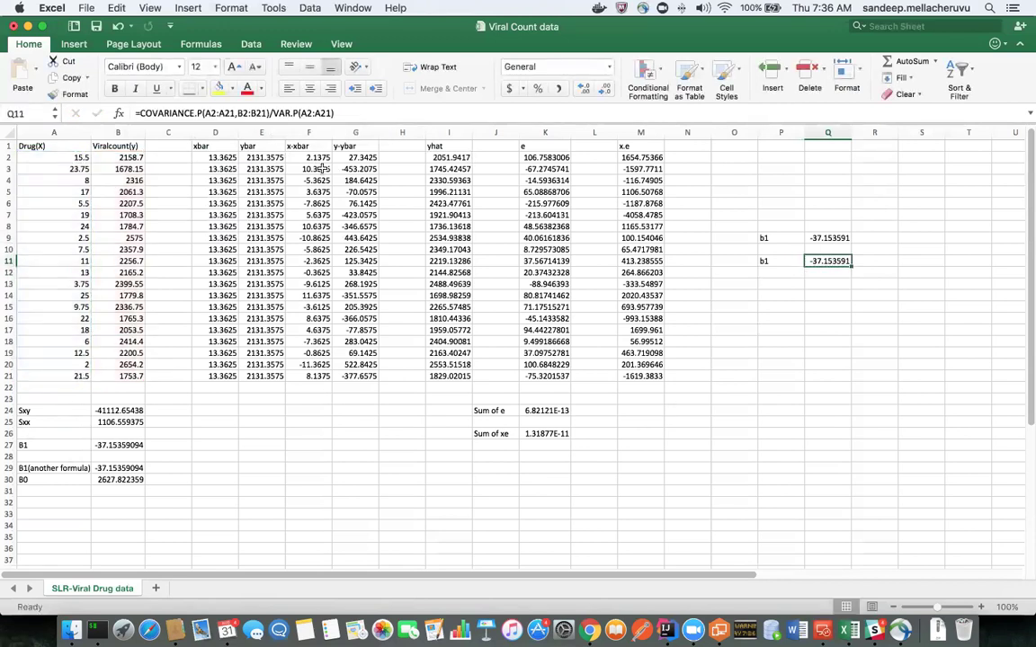
# Step: Try VAR.S in place of VAR.P in the Q11 formula, and undo the change
pyautogui.click(293, 112)
pyautogui.press('Delete')
pyautogui.write('S')
pyautogui.press('Return')
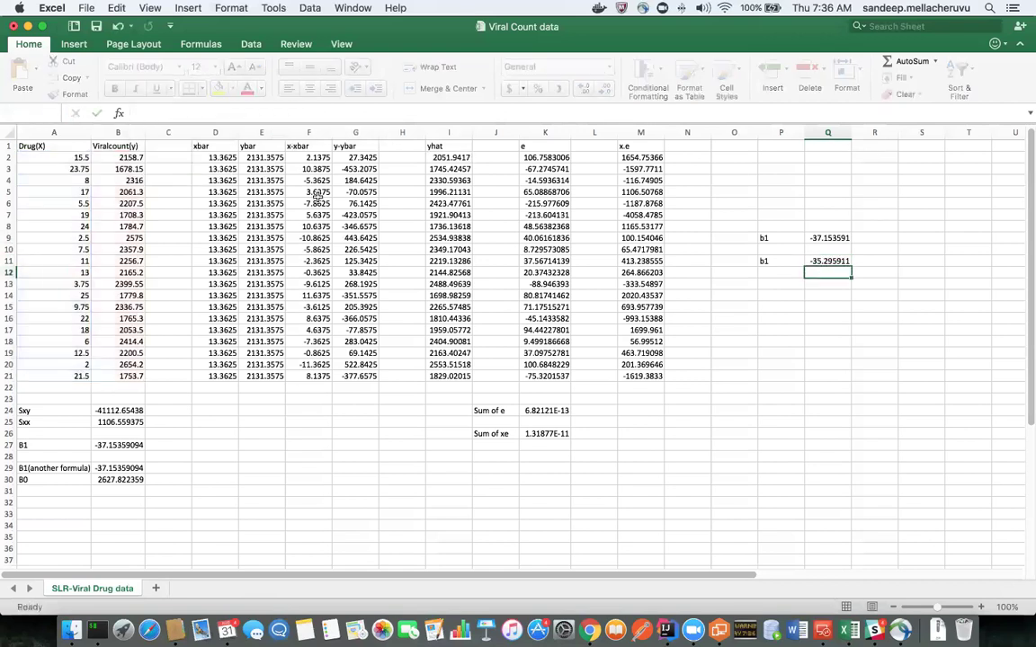
pyautogui.click(823, 260)
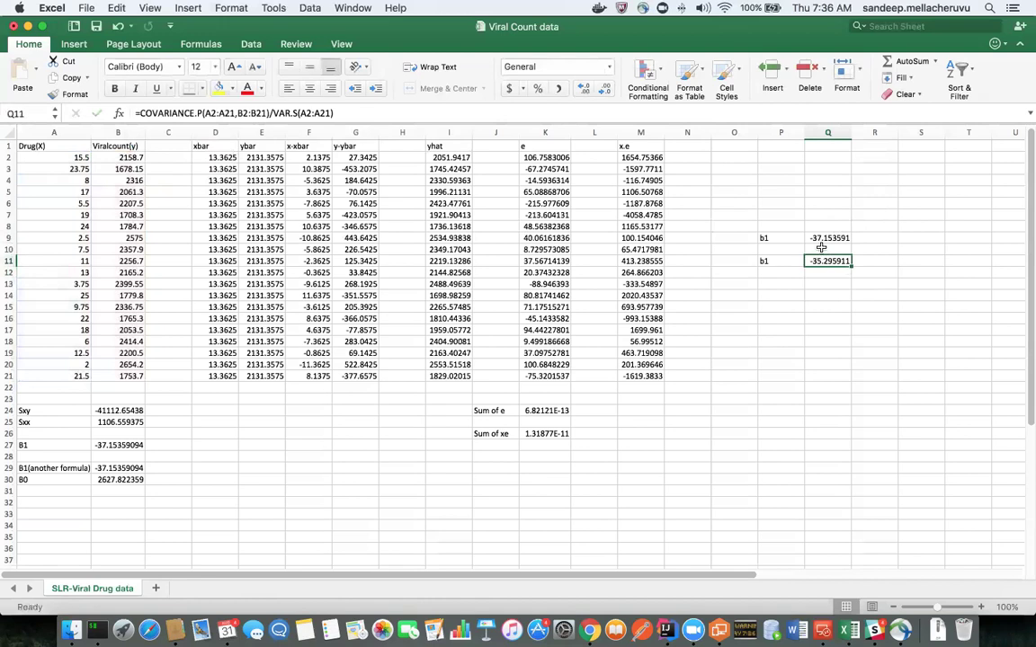
pyautogui.press('super+z')
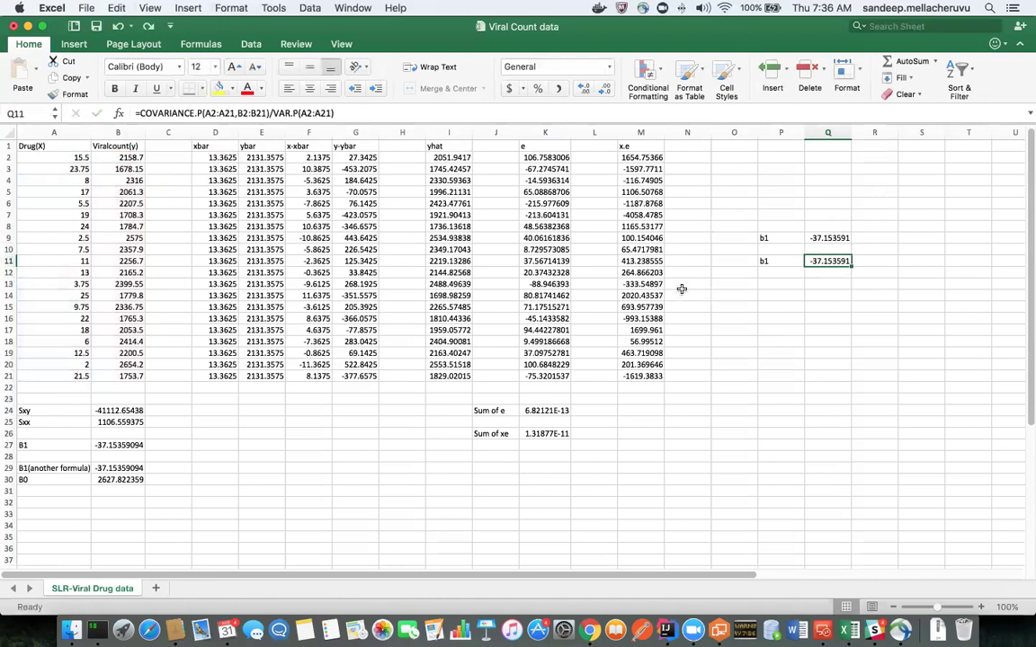
# Step: Clear the trial b1 labels and their covariance formulas from the range P9:Q16
pyautogui.click(764, 247)
pyautogui.moveTo(764, 241); pyautogui.dragTo(835, 314)
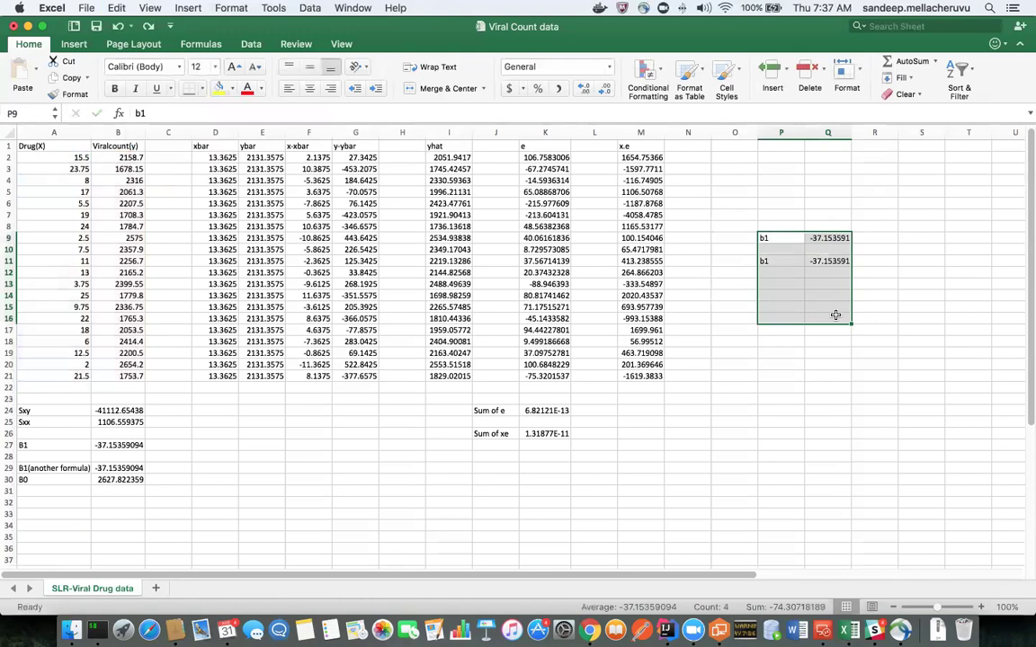
pyautogui.press('super+Tab')
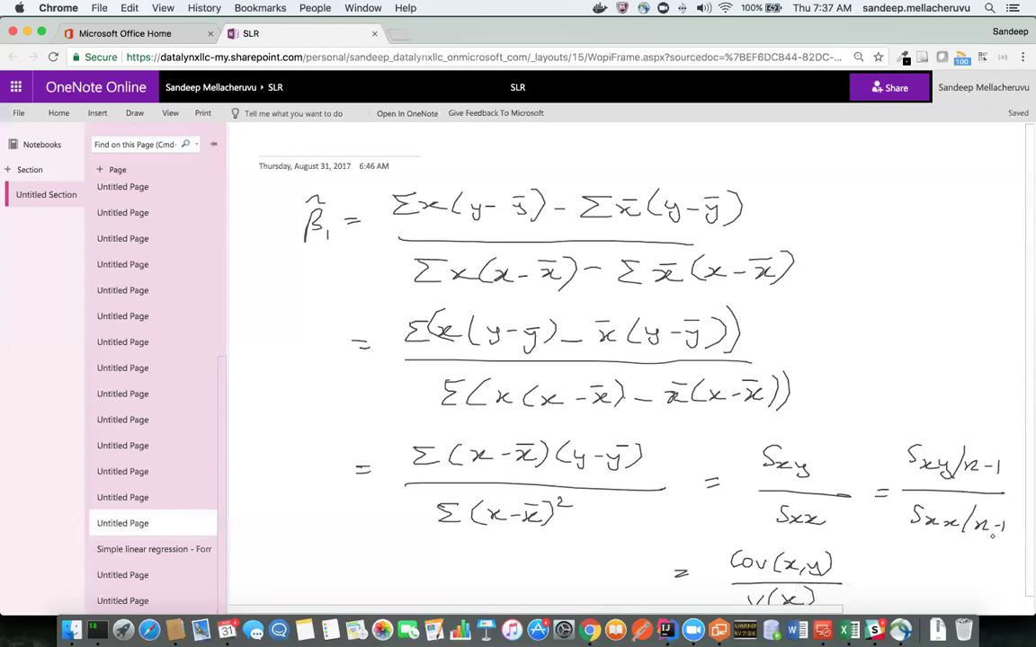
pyautogui.press('super+Tab')
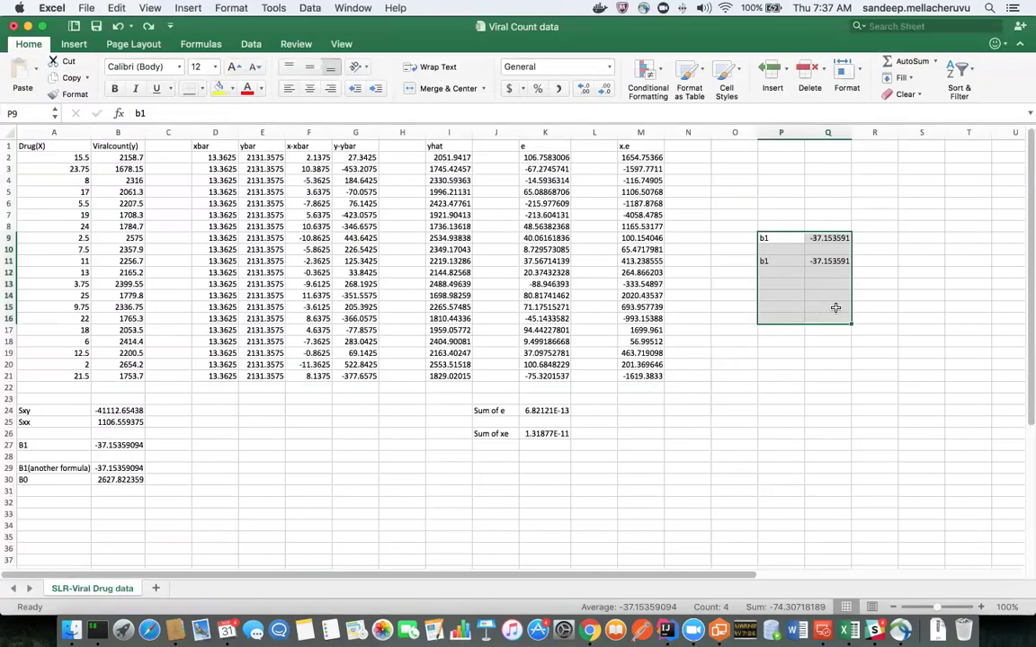
pyautogui.press('Delete')
pyautogui.click(261, 503)
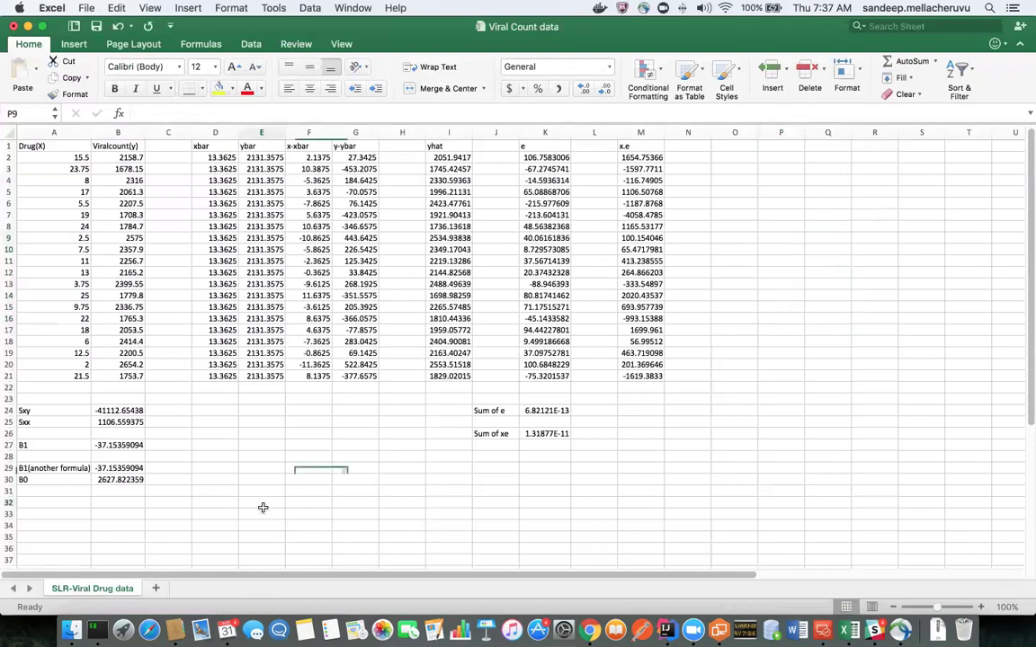
# Step: Inspect the formulas behind B0 in B30 and the two B1 calculations in B29 and B27
pyautogui.click(114, 477)
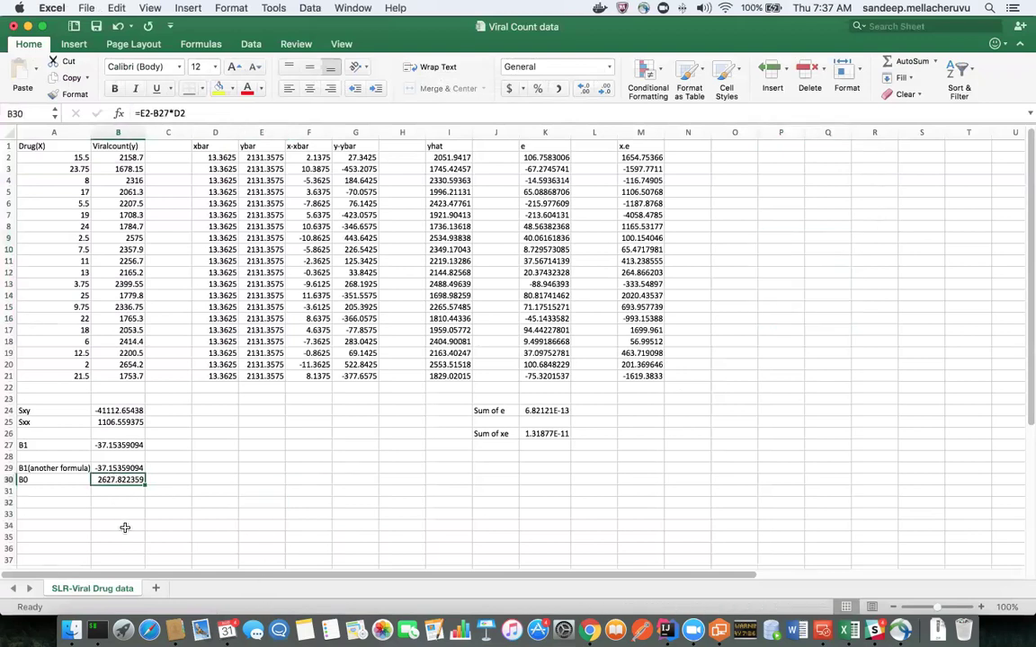
pyautogui.click(123, 468)
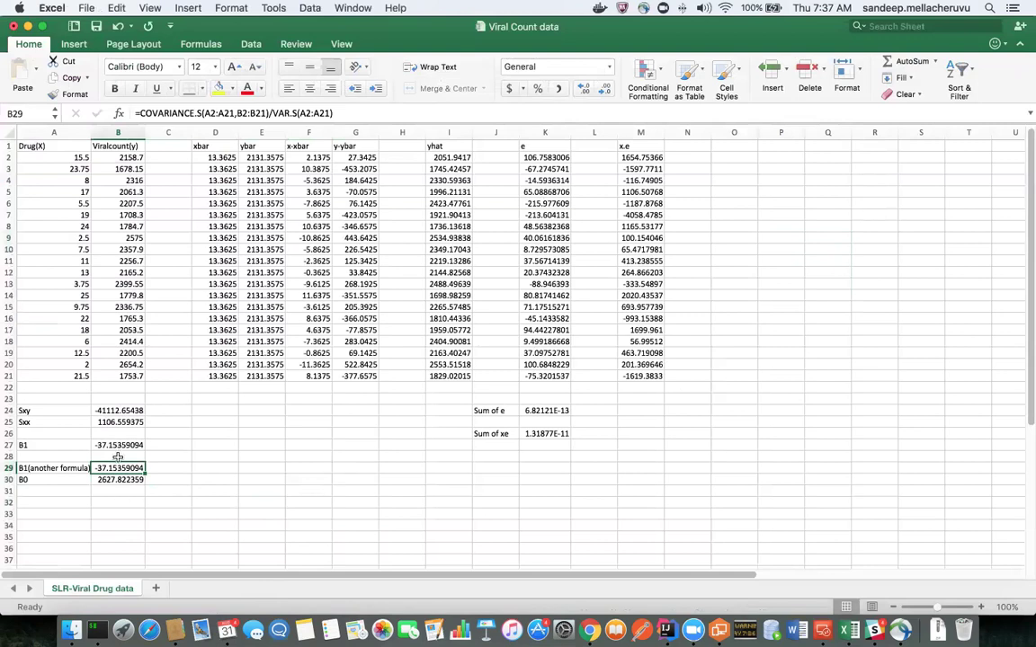
pyautogui.press('Up')
pyautogui.press('Up')
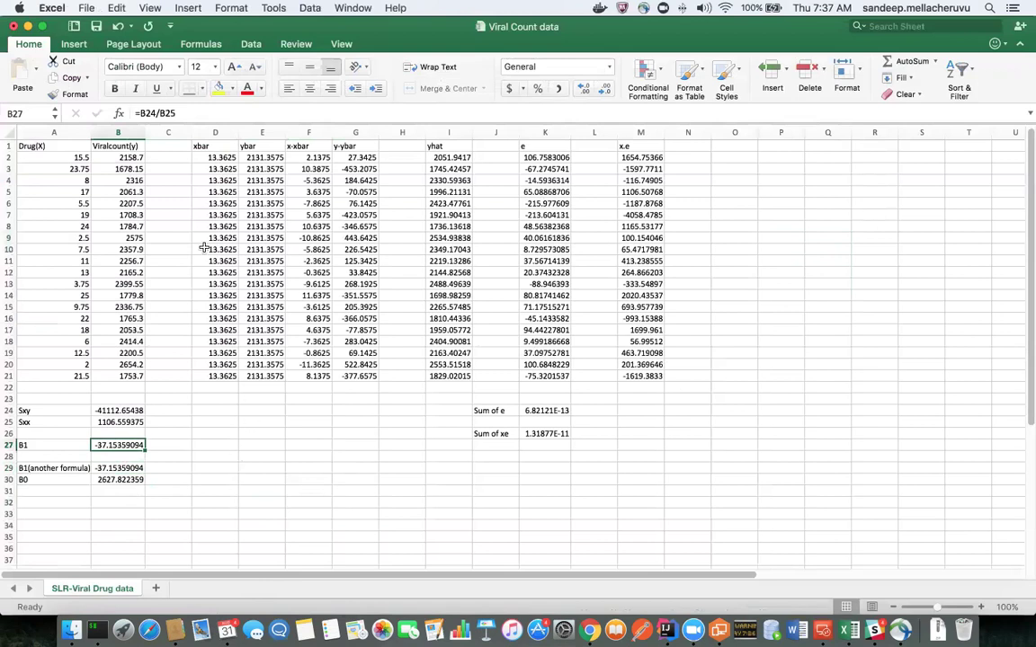
# Step: Switch to the SLR notebook in OneNote Online and add a new blank page at the end of the section
pyautogui.press('super+Tab')
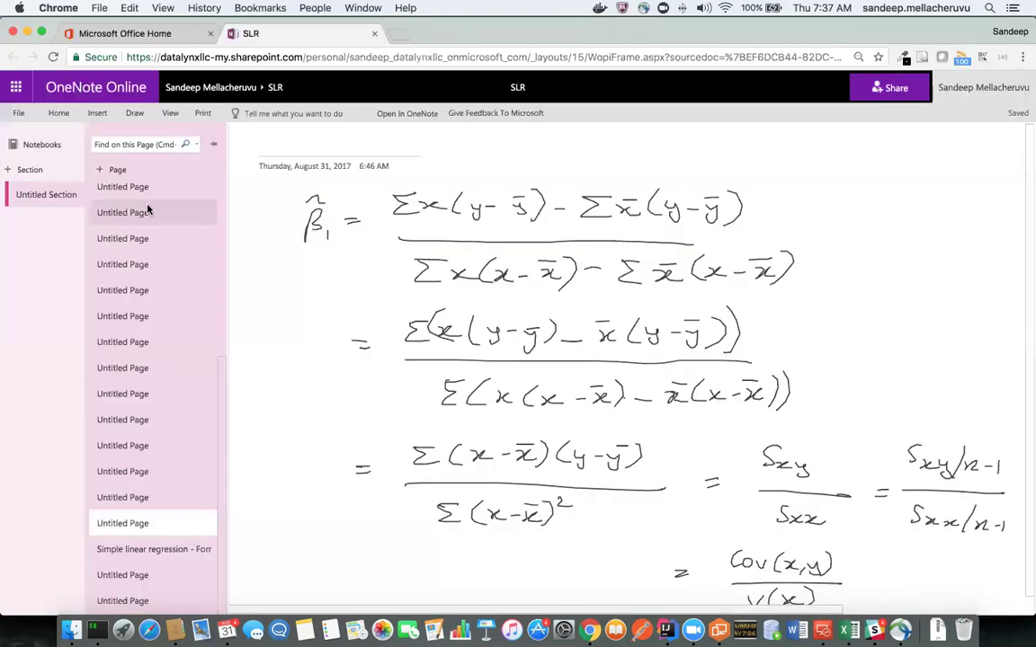
pyautogui.click(126, 601)
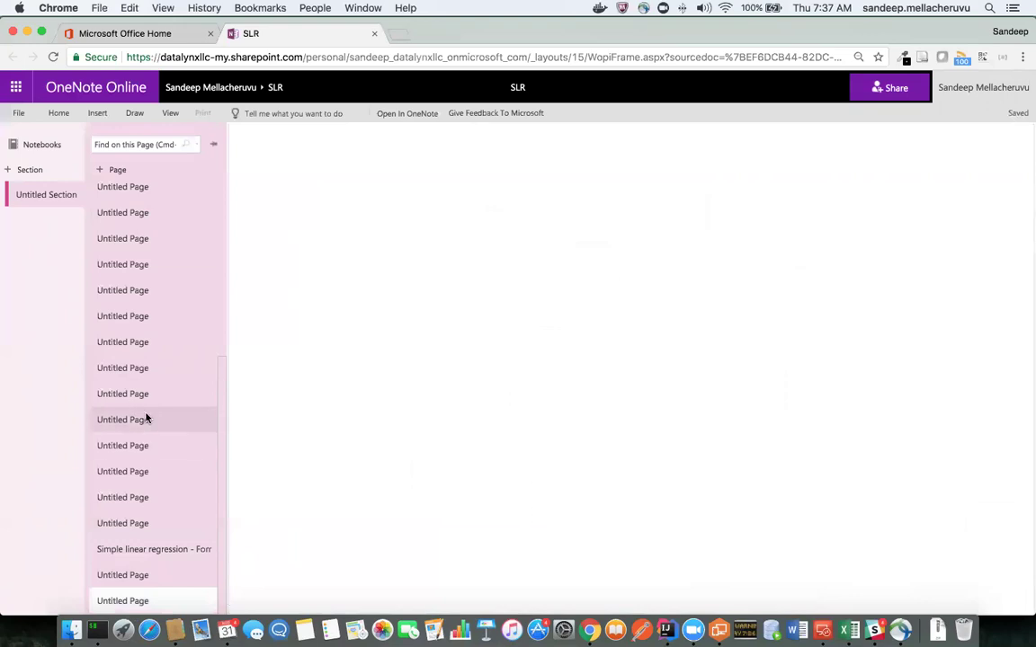
pyautogui.click(144, 168)
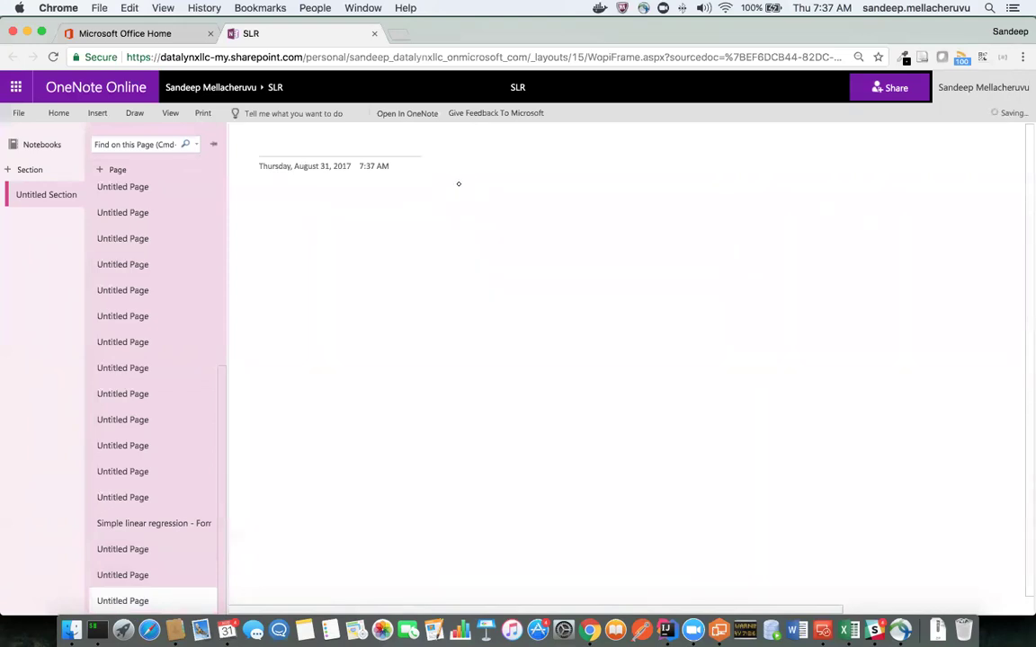
# Step: Handwrite an underlined heading "Supervised learning" on the new page and look through the section's page list
pyautogui.moveTo(459, 182)
pyautogui.mouseDown()
pyautogui.moveTo(448, 201)
pyautogui.moveTo(558, 182)
pyautogui.moveTo(580, 194)
pyautogui.moveTo(645, 191)
pyautogui.moveTo(665, 208)
pyautogui.moveTo(672, 199)
pyautogui.mouseUp()
pyautogui.moveTo(452, 209); pyautogui.dragTo(670, 205)
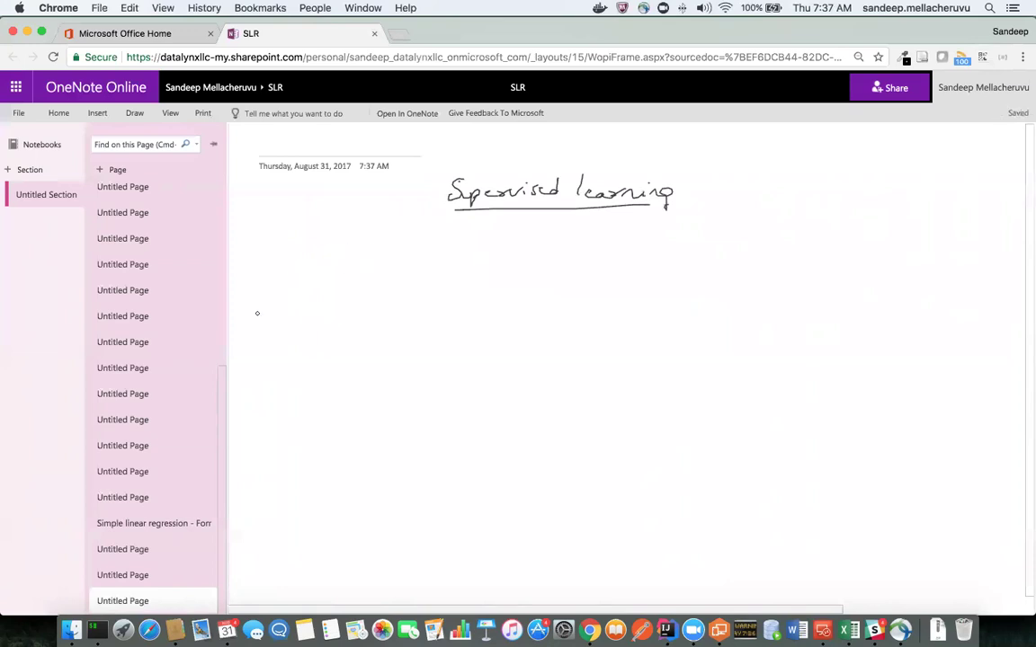
pyautogui.scroll(5, 216, 432)
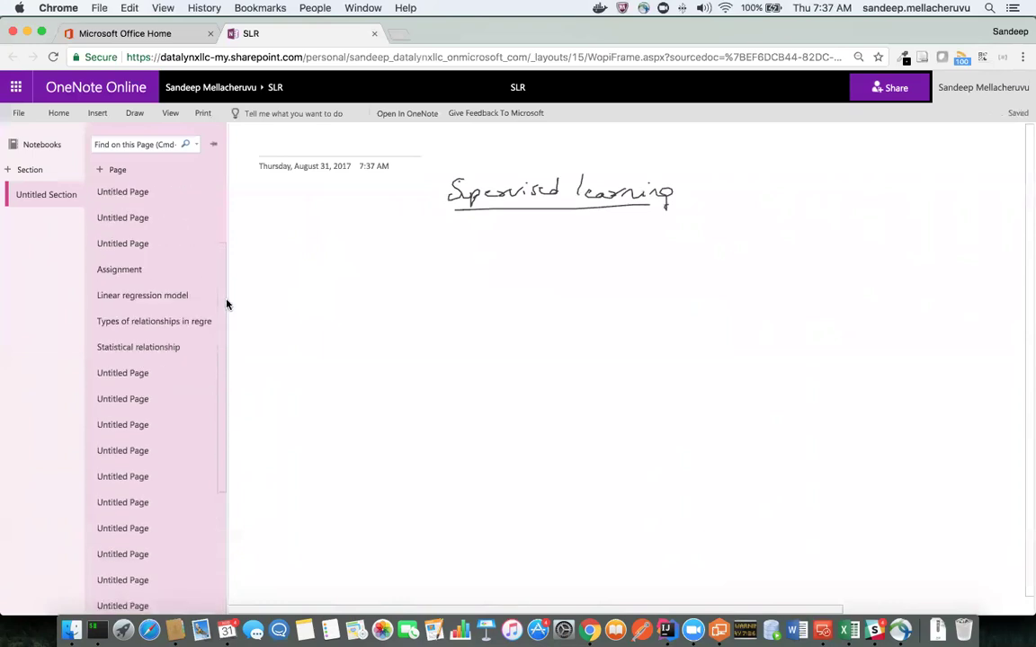
pyautogui.scroll(4, 227, 287)
pyautogui.scroll(-10, 223, 365)
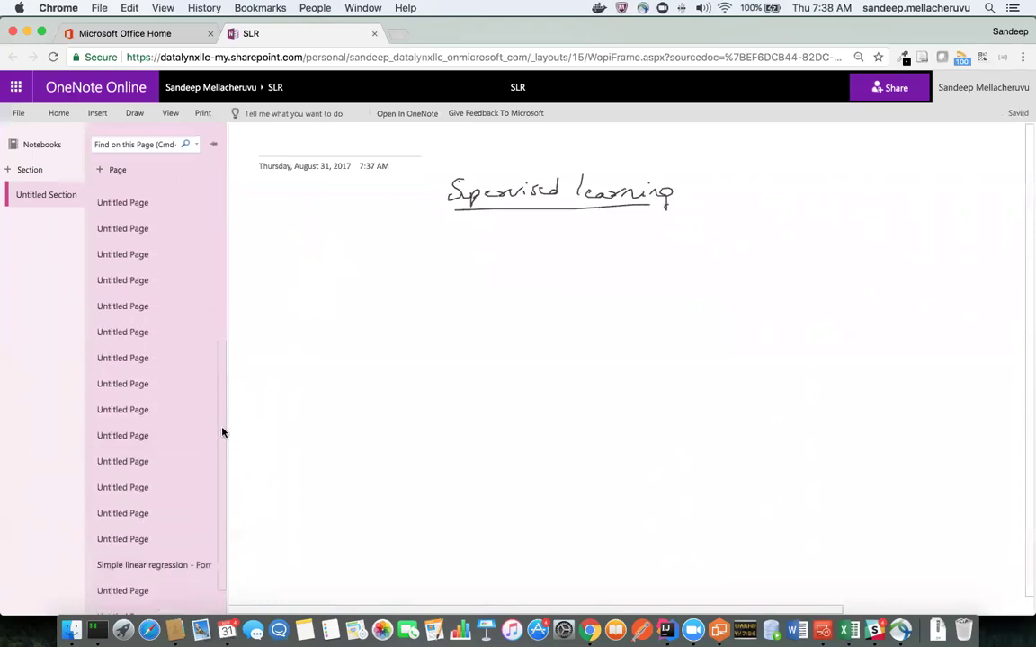
pyautogui.scroll(-2, 189, 467)
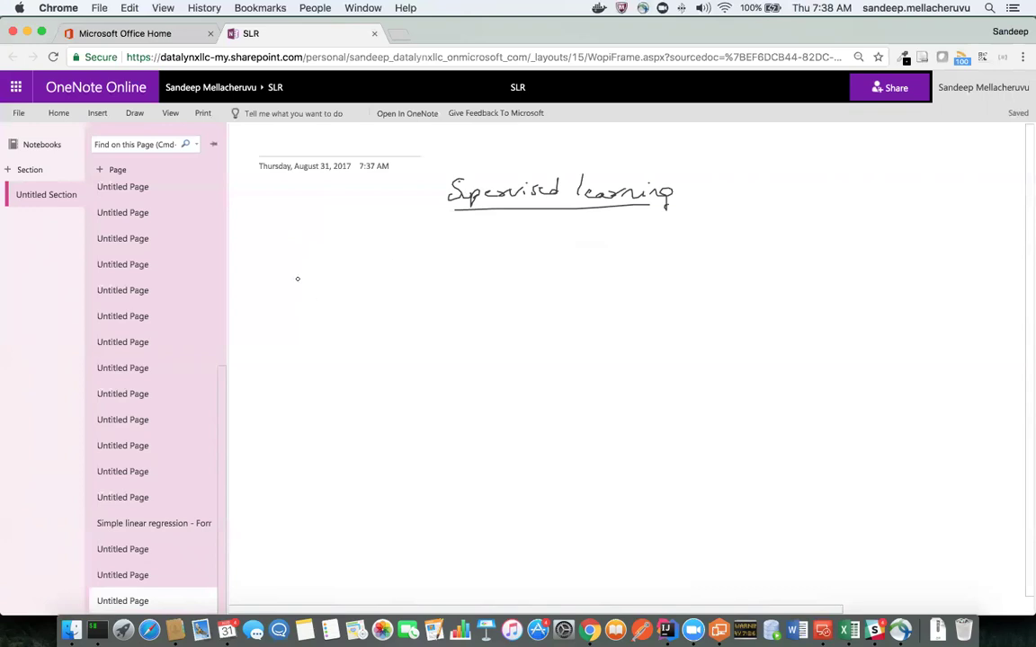
# Step: Undo the handwritten "Supervised learning" heading and its underline
pyautogui.press('super+z')
pyautogui.press('super+z')
pyautogui.press('super+z')
pyautogui.press('super+z')
pyautogui.press('super+z')
pyautogui.press('super+z')
pyautogui.press('super+z')
pyautogui.press('super+z')
pyautogui.press('super+z')
pyautogui.press('super+z')
pyautogui.press('super+z')
pyautogui.press('super+z')
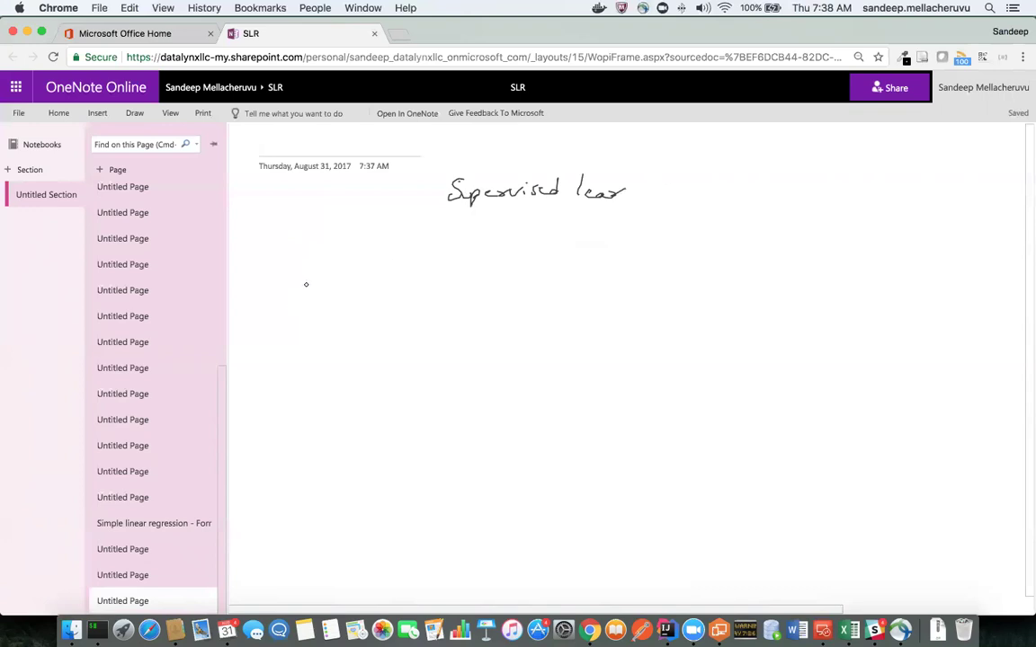
pyautogui.press('super+z')
pyautogui.press('super+z')
pyautogui.press('super+z')
pyautogui.press('super+z')
pyautogui.press('super+z')
pyautogui.press('super+z')
pyautogui.press('super+z')
pyautogui.press('super+z')
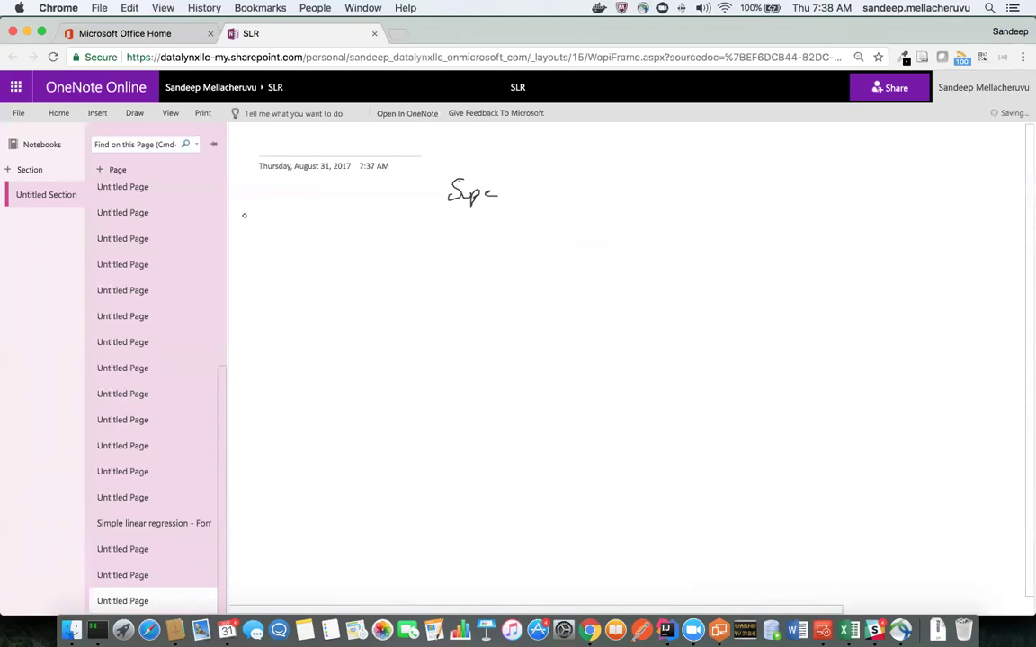
# Step: Handwrite the heading "Types of learning:" near the start of the page and underline it
pyautogui.moveTo(267, 203)
pyautogui.mouseDown()
pyautogui.moveTo(301, 232)
pyautogui.moveTo(338, 218)
pyautogui.moveTo(407, 220)
pyautogui.mouseUp()
pyautogui.moveTo(416, 216)
pyautogui.mouseDown()
pyautogui.moveTo(493, 222)
pyautogui.moveTo(490, 247)
pyautogui.mouseUp()
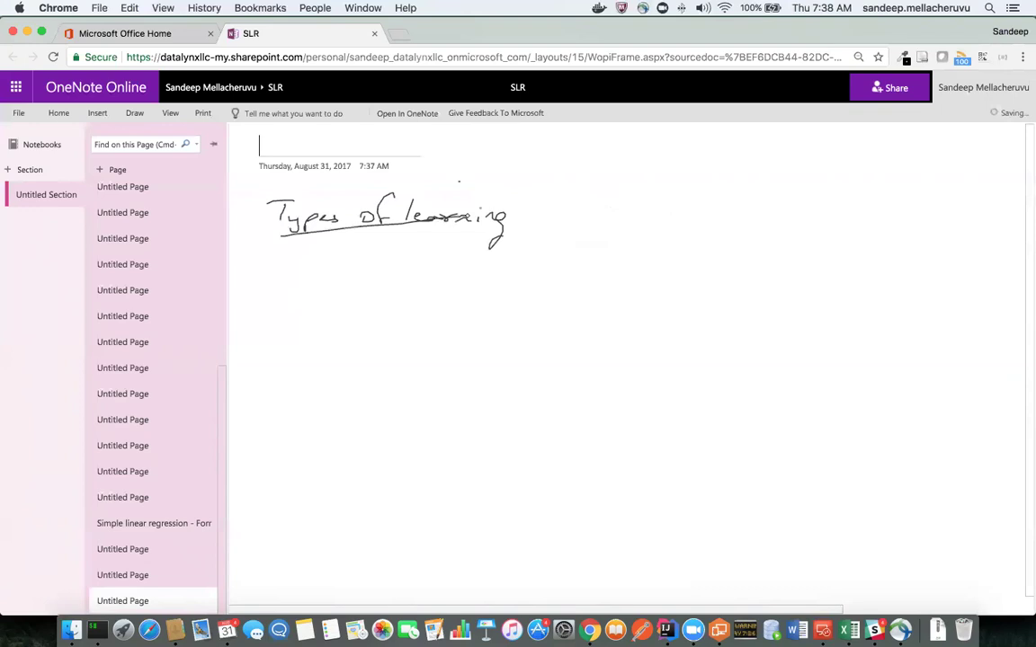
pyautogui.moveTo(280, 238); pyautogui.dragTo(501, 236)
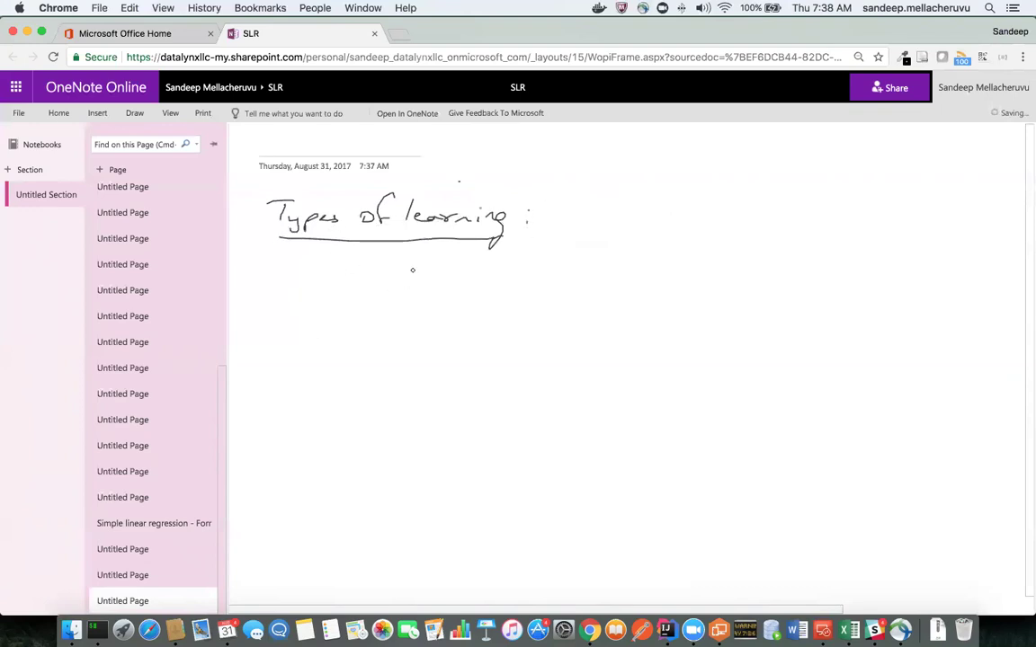
# Step: Handwrite "Given a historical" below the heading as the start of a sentence, undoing and redrawing the faulty strokes
pyautogui.moveTo(394, 284)
pyautogui.mouseDown()
pyautogui.moveTo(429, 276)
pyautogui.moveTo(453, 286)
pyautogui.moveTo(542, 286)
pyautogui.mouseUp()
pyautogui.moveTo(546, 270); pyautogui.dragTo(549, 286)
pyautogui.moveTo(540, 276); pyautogui.dragTo(592, 286)
pyautogui.moveTo(584, 276)
pyautogui.mouseDown()
pyautogui.moveTo(599, 275)
pyautogui.moveTo(604, 289)
pyautogui.moveTo(650, 282)
pyautogui.moveTo(511, 277)
pyautogui.moveTo(535, 282)
pyautogui.mouseUp()
pyautogui.press('super+z')
pyautogui.press('super+z')
pyautogui.press('super+z')
pyautogui.moveTo(542, 274)
pyautogui.mouseDown()
pyautogui.moveTo(539, 285)
pyautogui.moveTo(551, 283)
pyautogui.mouseUp()
pyautogui.moveTo(546, 272); pyautogui.dragTo(570, 280)
pyautogui.moveTo(575, 276); pyautogui.dragTo(596, 283)
pyautogui.press('super+z')
pyautogui.moveTo(607, 275)
pyautogui.mouseDown()
pyautogui.moveTo(604, 283)
pyautogui.moveTo(630, 283)
pyautogui.mouseUp()
pyautogui.moveTo(637, 260)
pyautogui.mouseDown()
pyautogui.moveTo(638, 283)
pyautogui.moveTo(667, 283)
pyautogui.mouseUp()
# Step: Continue the handwritten sentence with "dataset, can we find" on the same line
pyautogui.moveTo(679, 260); pyautogui.dragTo(681, 284)
pyautogui.moveTo(694, 275)
pyautogui.mouseDown()
pyautogui.moveTo(707, 284)
pyautogui.moveTo(713, 274)
pyautogui.mouseUp()
pyautogui.moveTo(726, 276); pyautogui.dragTo(733, 284)
pyautogui.moveTo(745, 279); pyautogui.dragTo(759, 284)
pyautogui.click(767, 283)
pyautogui.moveTo(752, 273); pyautogui.dragTo(791, 283)
pyautogui.moveTo(812, 277); pyautogui.dragTo(899, 281)
pyautogui.moveTo(917, 283)
pyautogui.mouseDown()
pyautogui.moveTo(939, 259)
pyautogui.moveTo(932, 284)
pyautogui.mouseUp()
pyautogui.click(932, 271)
pyautogui.moveTo(937, 278); pyautogui.dragTo(947, 284)
pyautogui.moveTo(955, 277); pyautogui.dragTo(960, 262)
# Step: Finish the handwritten sentence on a second line with "out future data points."
pyautogui.moveTo(293, 320)
pyautogui.mouseDown()
pyautogui.moveTo(286, 329)
pyautogui.moveTo(299, 322)
pyautogui.moveTo(306, 331)
pyautogui.mouseUp()
pyautogui.moveTo(290, 318); pyautogui.dragTo(331, 331)
pyautogui.moveTo(336, 331)
pyautogui.mouseDown()
pyautogui.moveTo(357, 308)
pyautogui.moveTo(354, 331)
pyautogui.moveTo(442, 335)
pyautogui.mouseUp()
pyautogui.moveTo(452, 328); pyautogui.dragTo(463, 335)
pyautogui.moveTo(469, 328); pyautogui.dragTo(491, 349)
pyautogui.moveTo(495, 330); pyautogui.dragTo(527, 336)
pyautogui.moveTo(531, 320)
pyautogui.mouseDown()
pyautogui.moveTo(534, 337)
pyautogui.moveTo(553, 336)
pyautogui.mouseUp()
pyautogui.moveTo(563, 336); pyautogui.dragTo(564, 338)
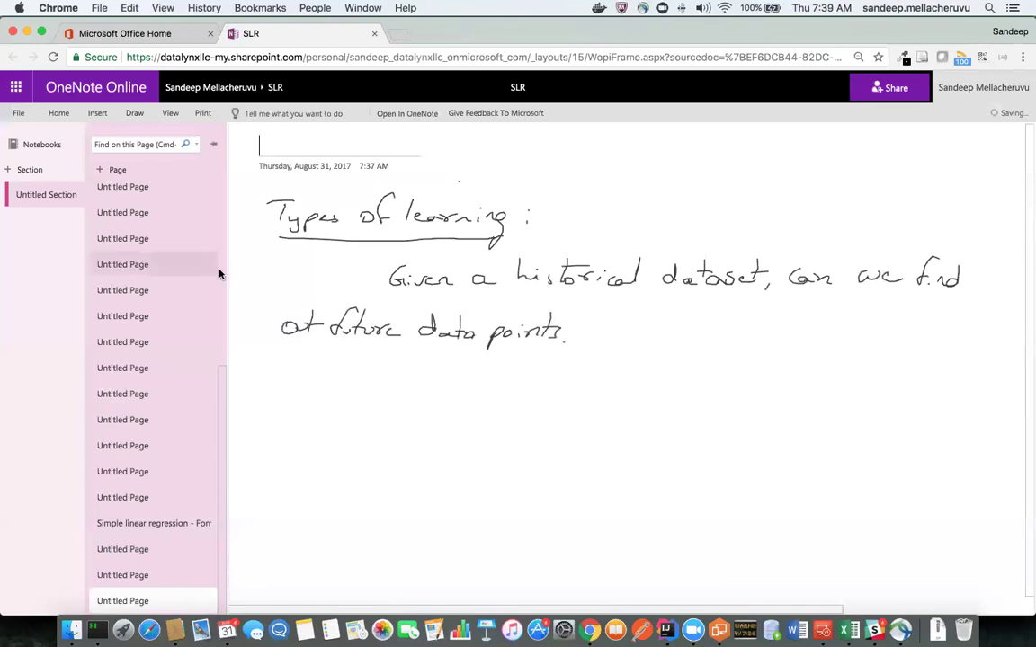
# Step: Handwrite the underlined label "Supervised" in front of the sentence, and reload the notebook page
pyautogui.moveTo(251, 265)
pyautogui.mouseDown()
pyautogui.moveTo(241, 284)
pyautogui.moveTo(258, 281)
pyautogui.mouseUp()
pyautogui.moveTo(261, 273)
pyautogui.mouseDown()
pyautogui.moveTo(266, 286)
pyautogui.moveTo(292, 281)
pyautogui.mouseUp()
pyautogui.moveTo(294, 272); pyautogui.dragTo(330, 278)
pyautogui.moveTo(339, 272); pyautogui.dragTo(341, 261)
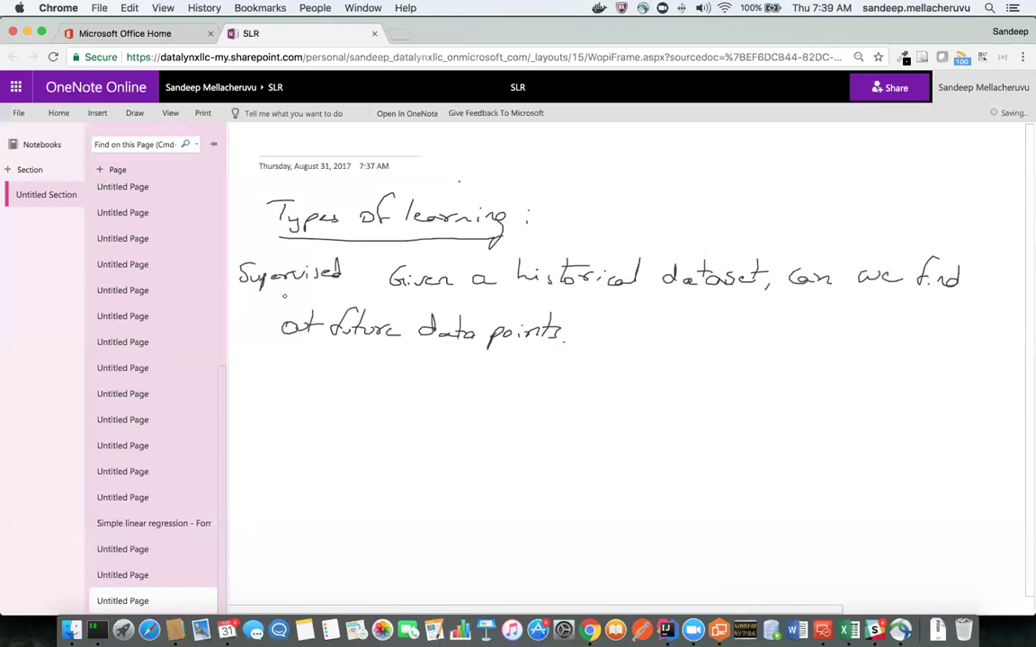
pyautogui.moveTo(239, 287); pyautogui.dragTo(347, 284)
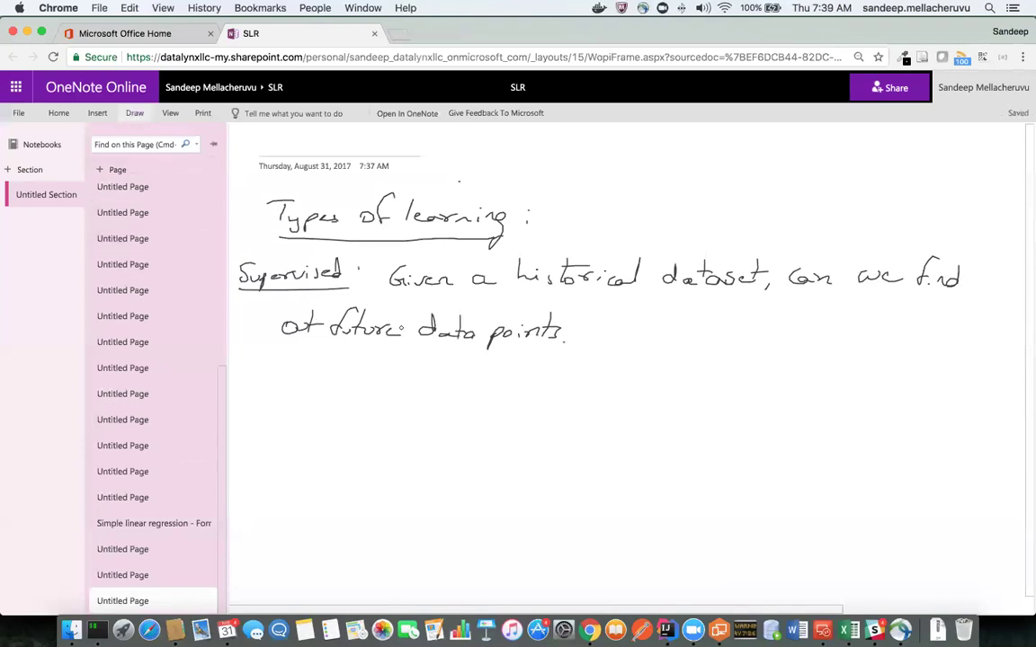
pyautogui.press('super+r')
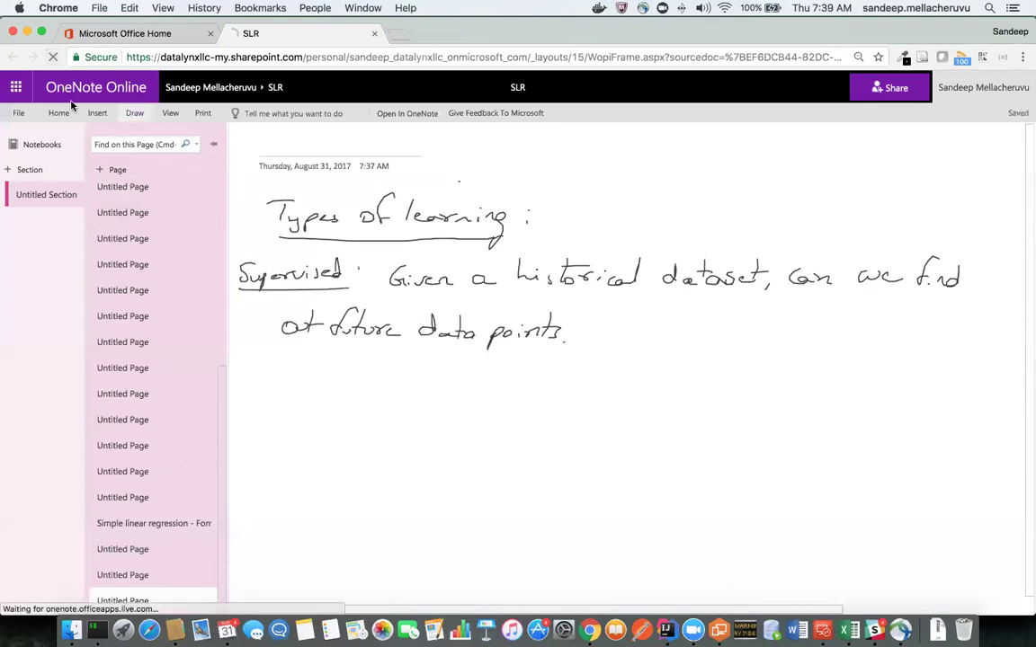
# Step: Switch to the Viral Count data workbook in Excel and examine the Drug(X) and Viralcount(y) values in A2:B21
pyautogui.press('super+Tab')
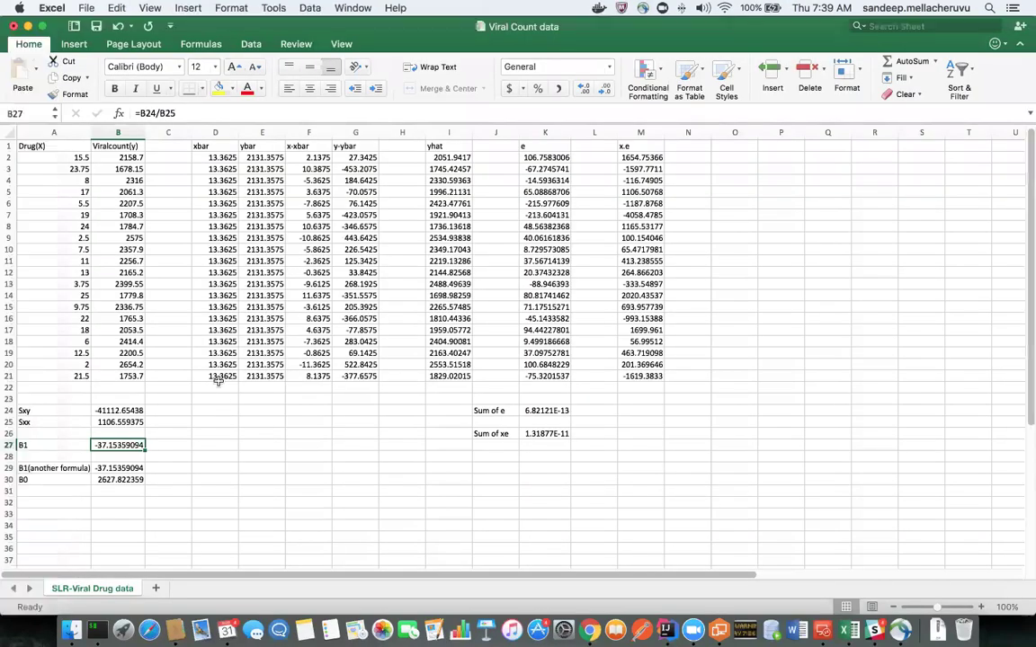
pyautogui.click(53, 159)
pyautogui.moveTo(74, 371)
pyautogui.mouseDown()
pyautogui.moveTo(66, 353)
pyautogui.moveTo(54, 355)
pyautogui.moveTo(74, 369)
pyautogui.mouseUp()
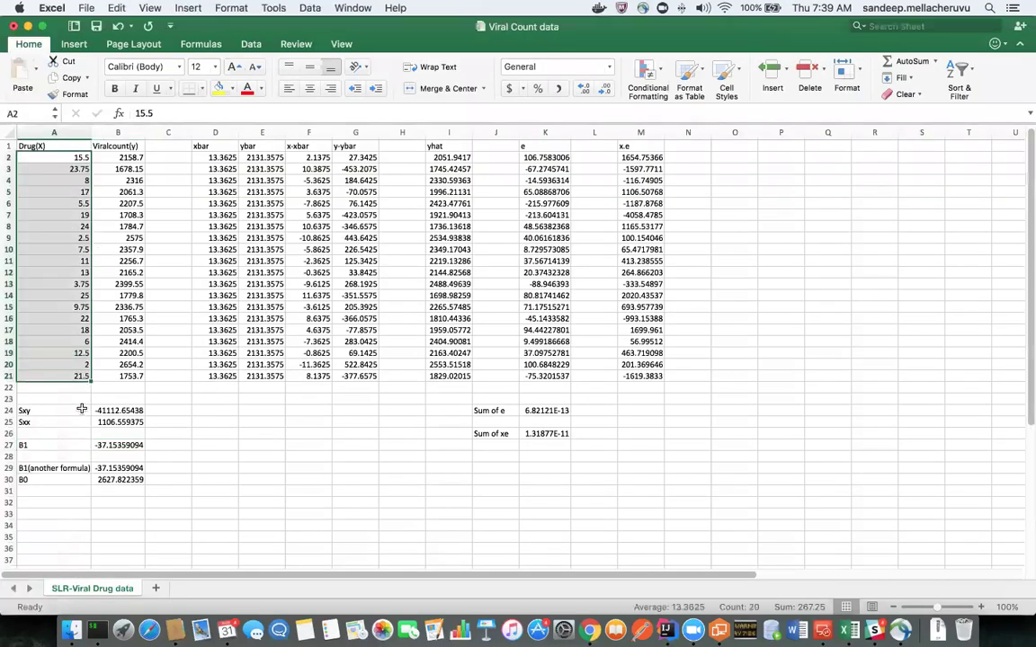
pyautogui.click(129, 158)
pyautogui.press('super+shift+Down')
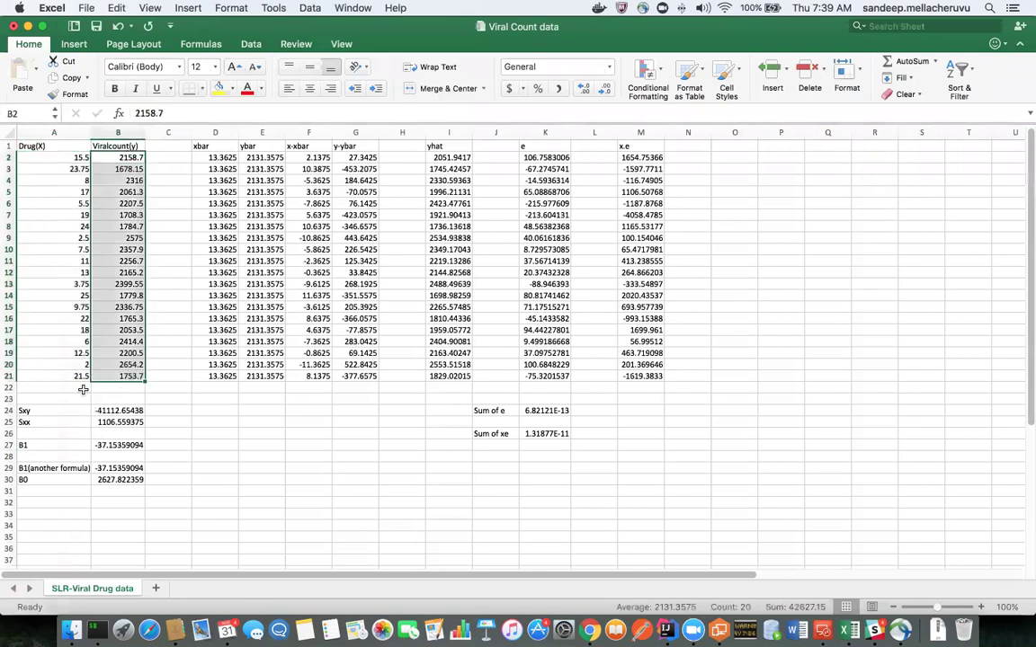
pyautogui.click(65, 156)
pyautogui.moveTo(85, 338); pyautogui.dragTo(77, 376)
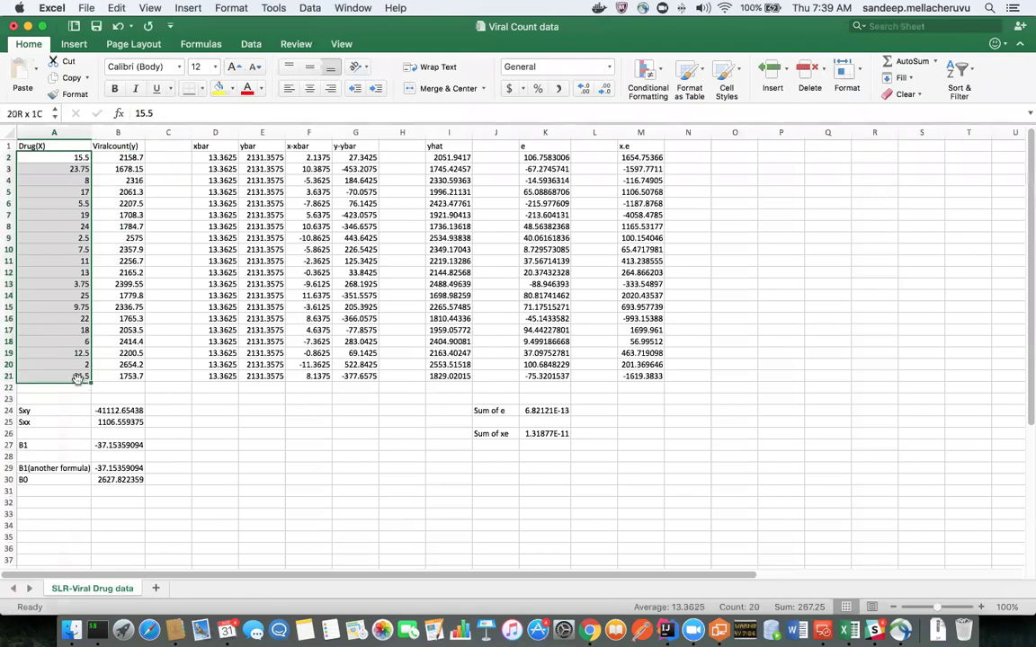
pyautogui.click(230, 527)
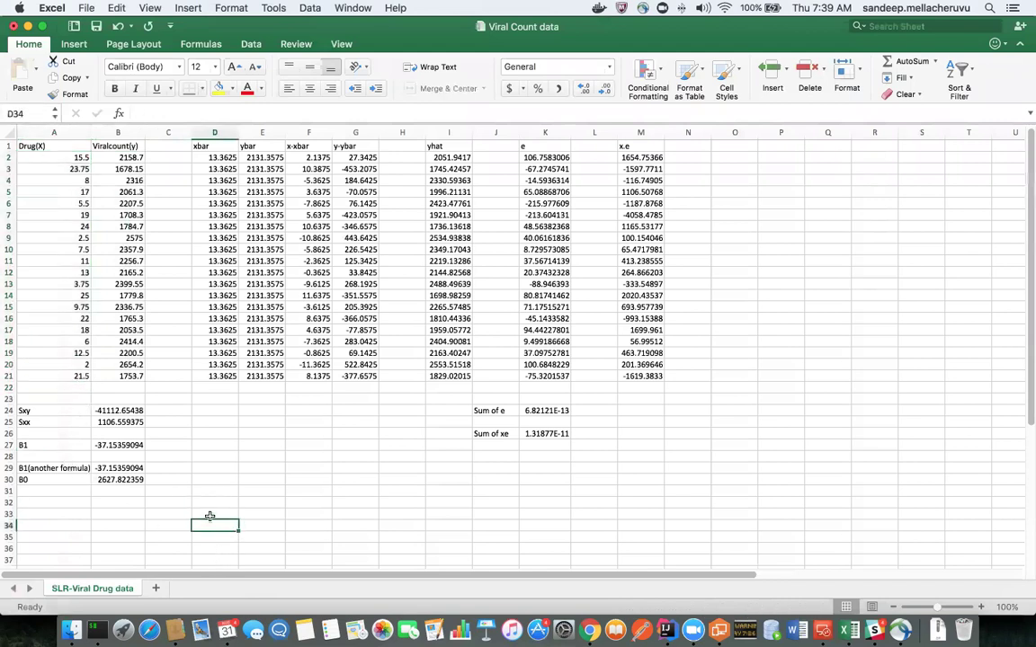
pyautogui.moveTo(59, 154); pyautogui.dragTo(79, 365)
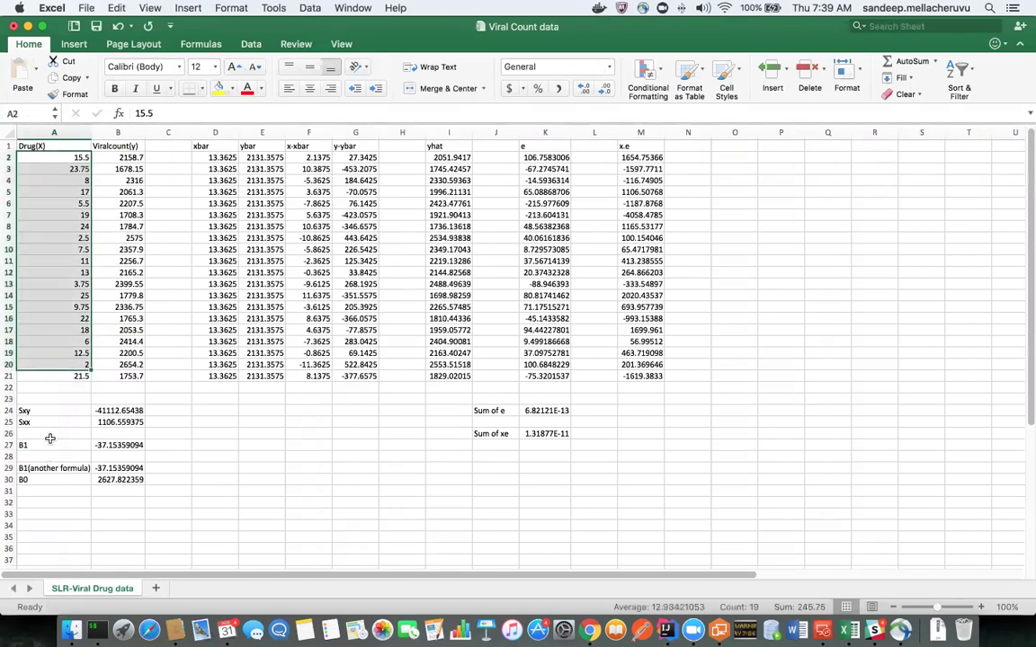
pyautogui.click(310, 456)
# Step: Enter the label x in P17 with the new drug value 20.5 in Q17, and check it against the Drug(X) values
pyautogui.click(784, 329)
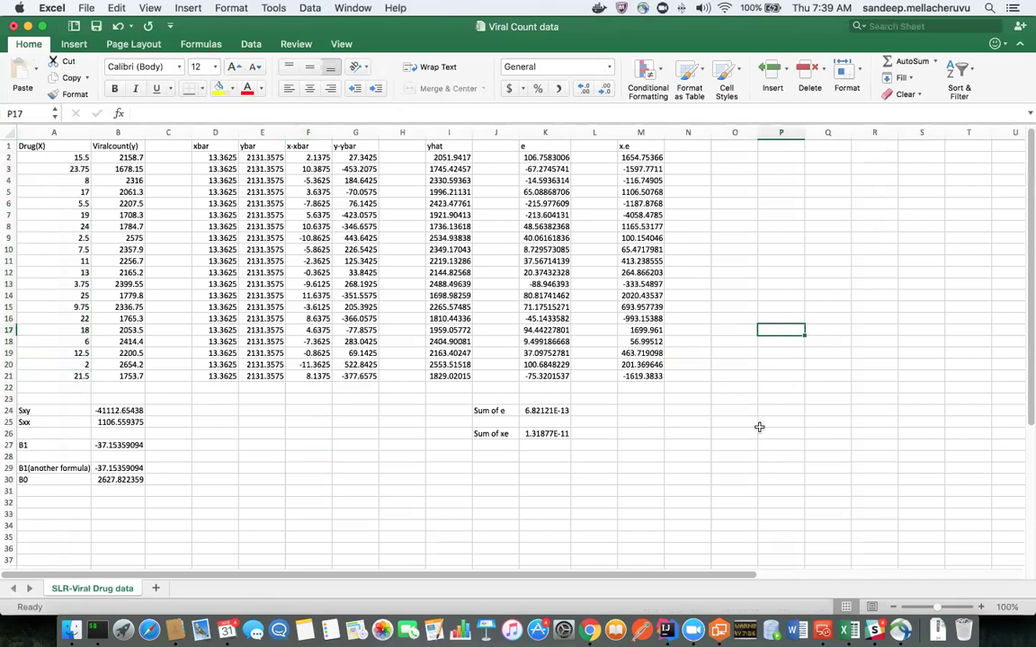
pyautogui.write('x')
pyautogui.press('Tab')
pyautogui.write('020')
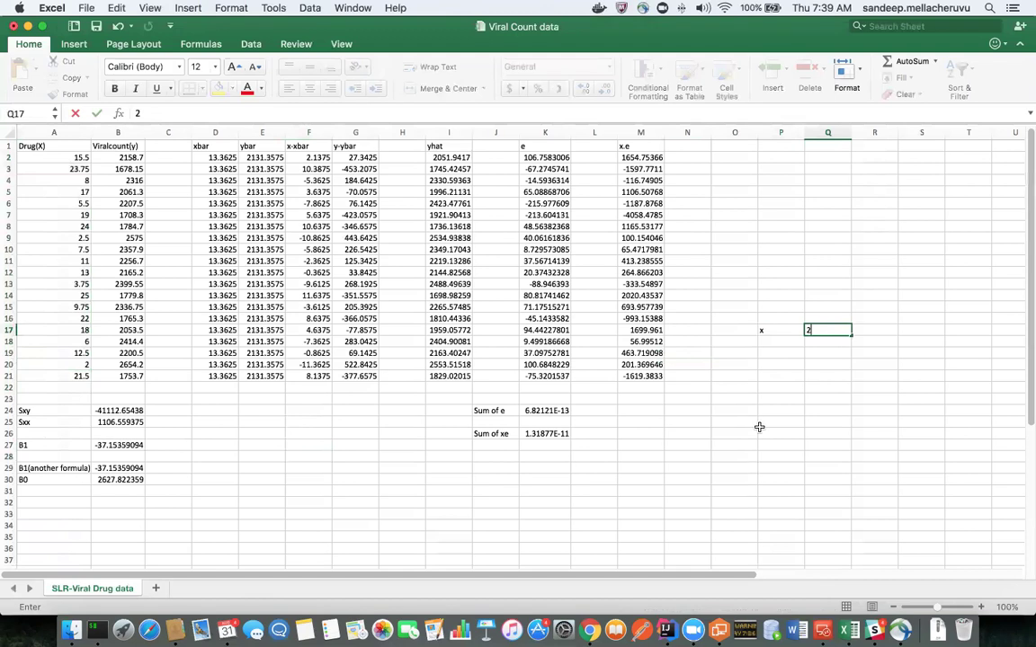
pyautogui.click(56, 155)
pyautogui.moveTo(55, 157); pyautogui.dragTo(54, 376)
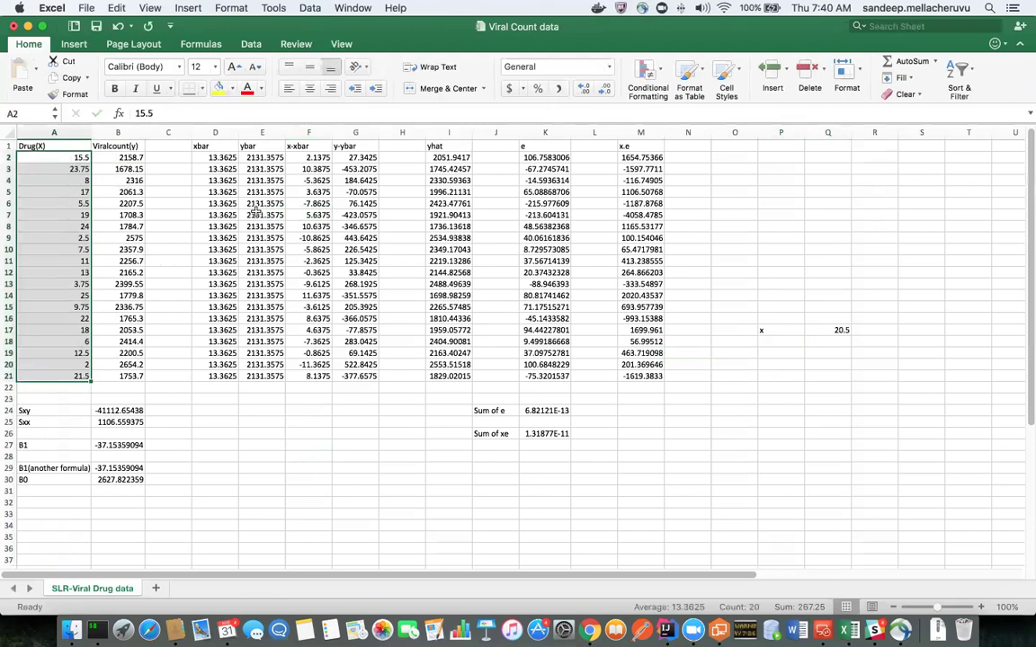
# Step: Enter the label y in P20 for the viral count at the new drug value
pyautogui.click(784, 384)
pyautogui.press('Up')
pyautogui.press('Up')
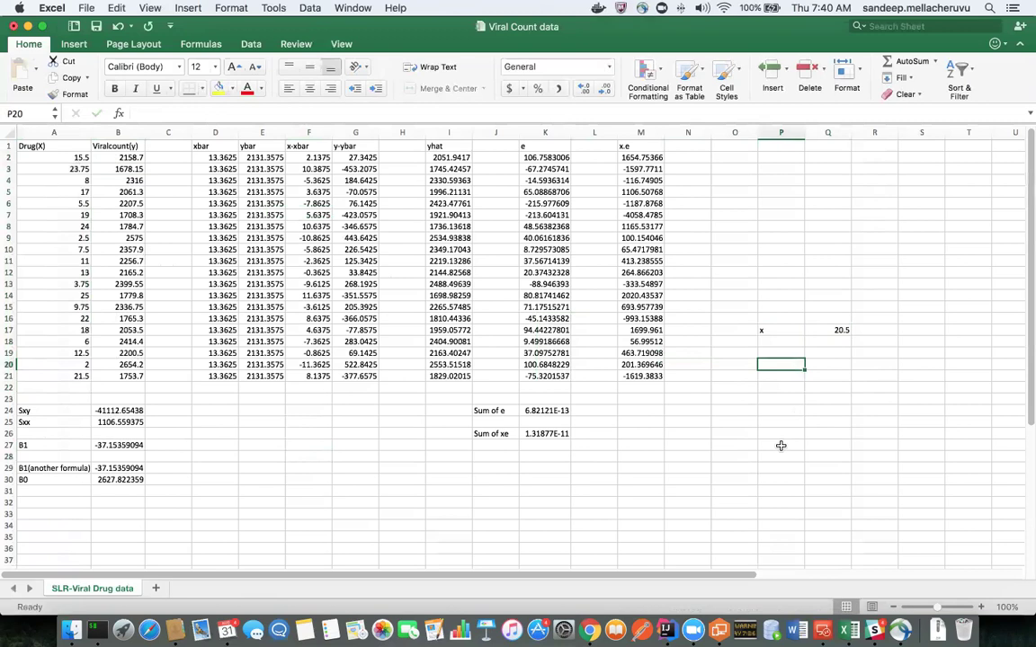
pyautogui.write('y')
pyautogui.press('Tab')
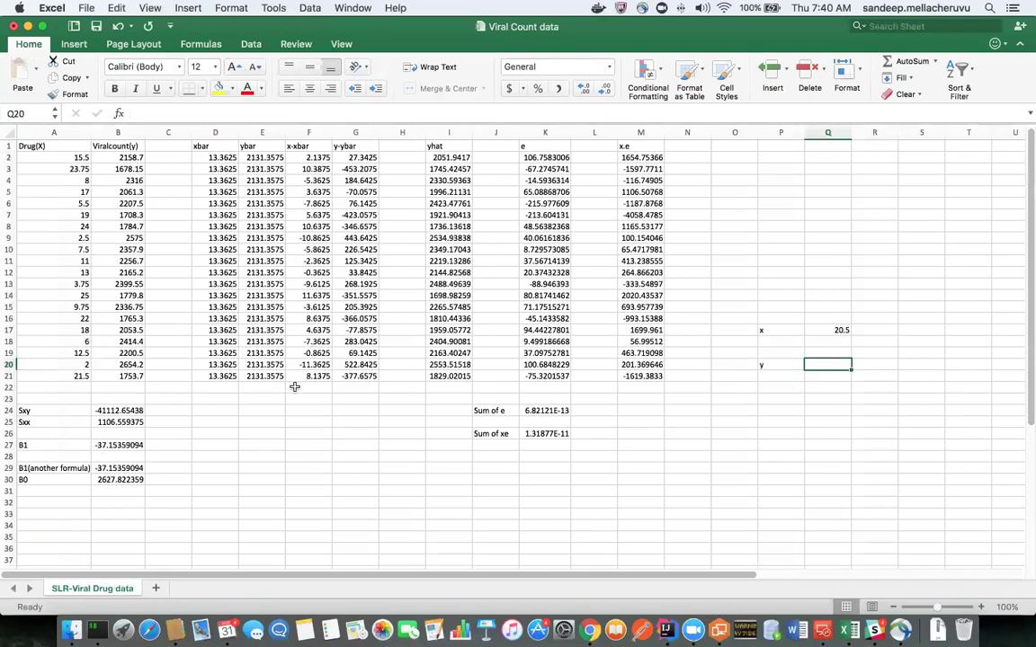
# Step: Compare the first observed viral count in B2 with its yhat prediction in I2
pyautogui.click(119, 157)
pyautogui.keyDown('super'); pyautogui.click(448, 158); pyautogui.keyUp('super')
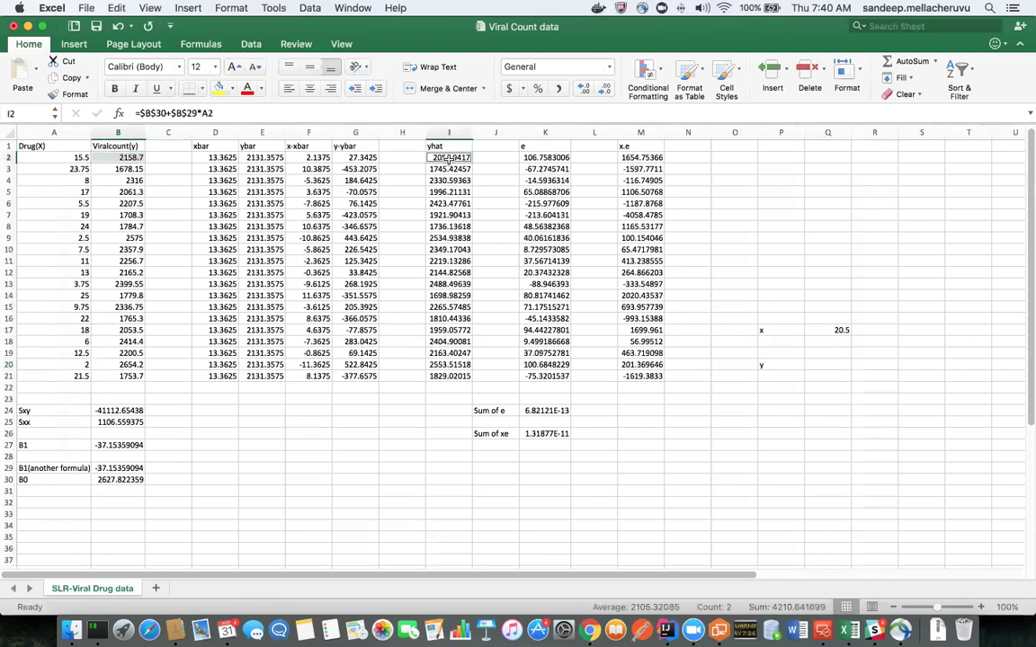
pyautogui.click(116, 169)
pyautogui.click(119, 158)
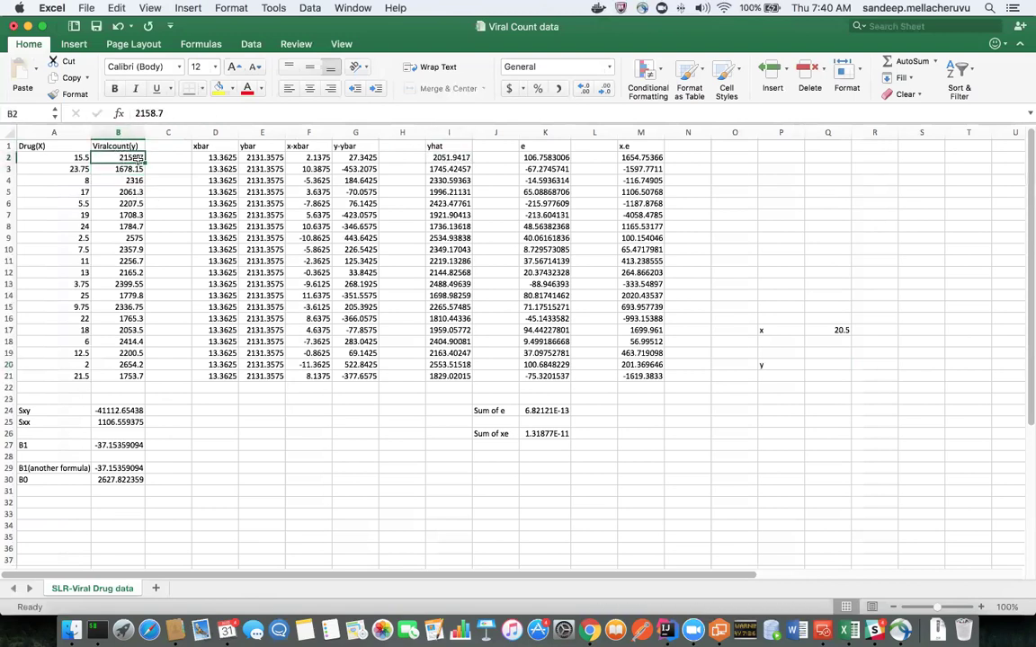
# Step: Compare the historical Drug(X) and Viralcount(y) data in A2:B21 with the yhat predictions in I2:I21
pyautogui.click(447, 159)
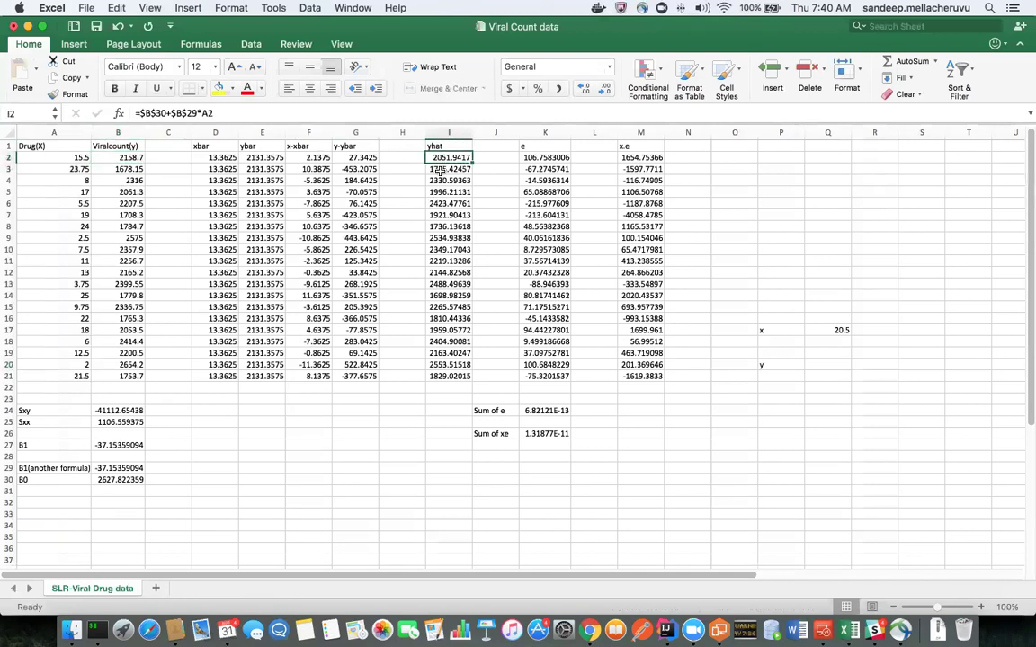
pyautogui.keyDown('super'); pyautogui.click(126, 159); pyautogui.keyUp('super')
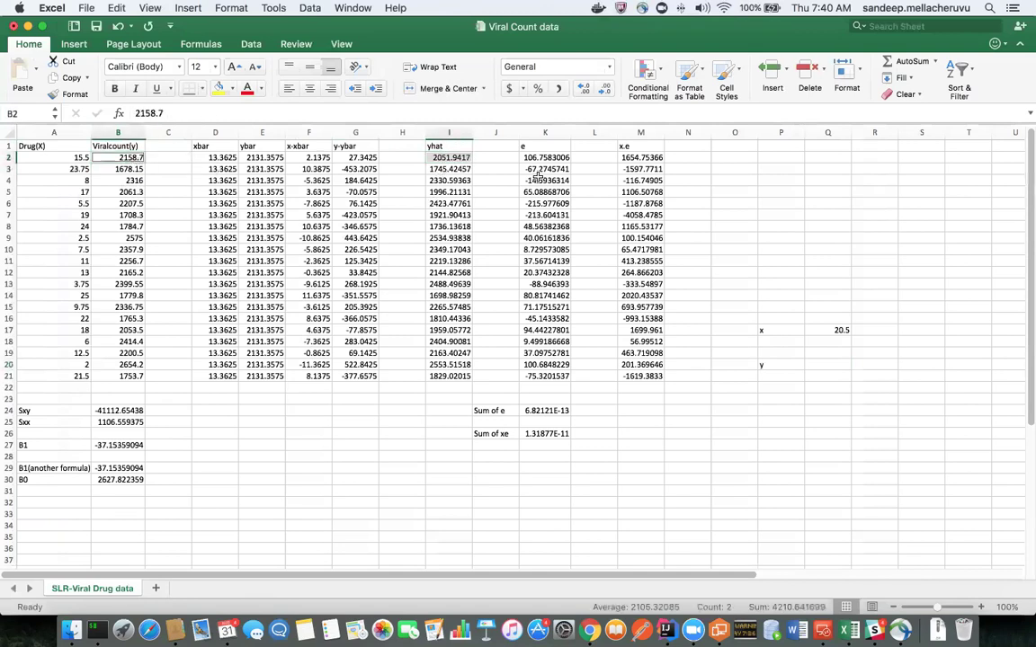
pyautogui.click(465, 167)
pyautogui.click(485, 203)
pyautogui.click(447, 158)
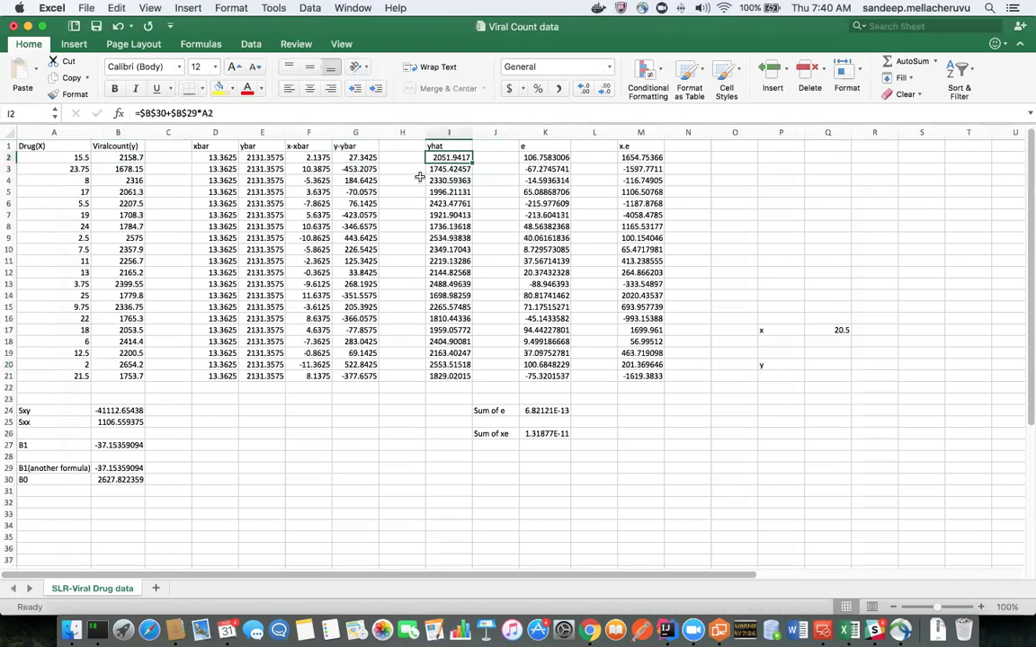
pyautogui.moveTo(68, 158); pyautogui.dragTo(131, 372)
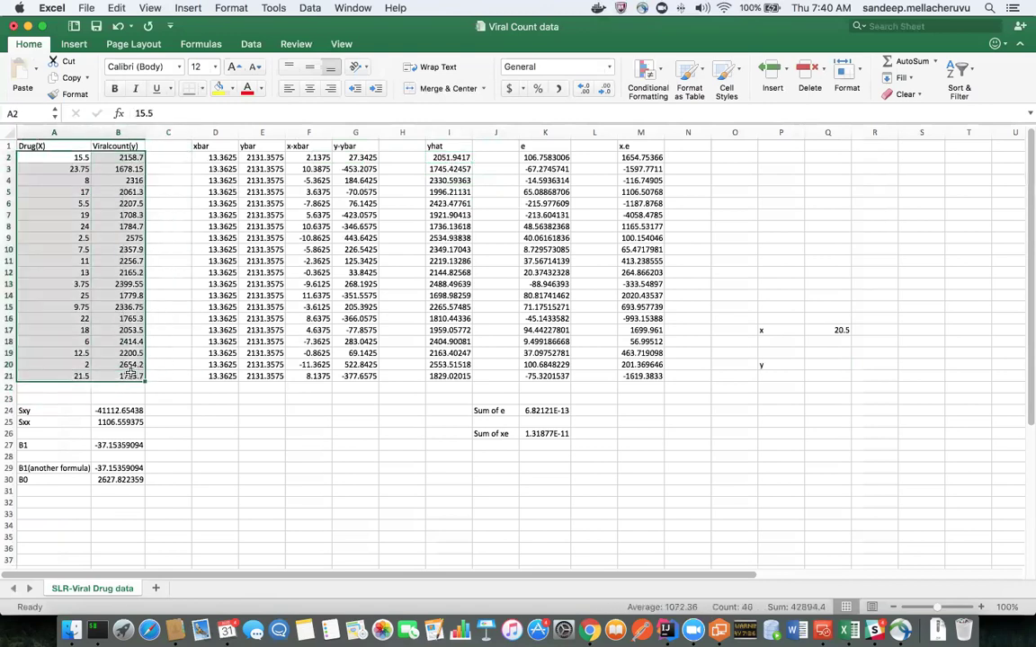
pyautogui.click(443, 158)
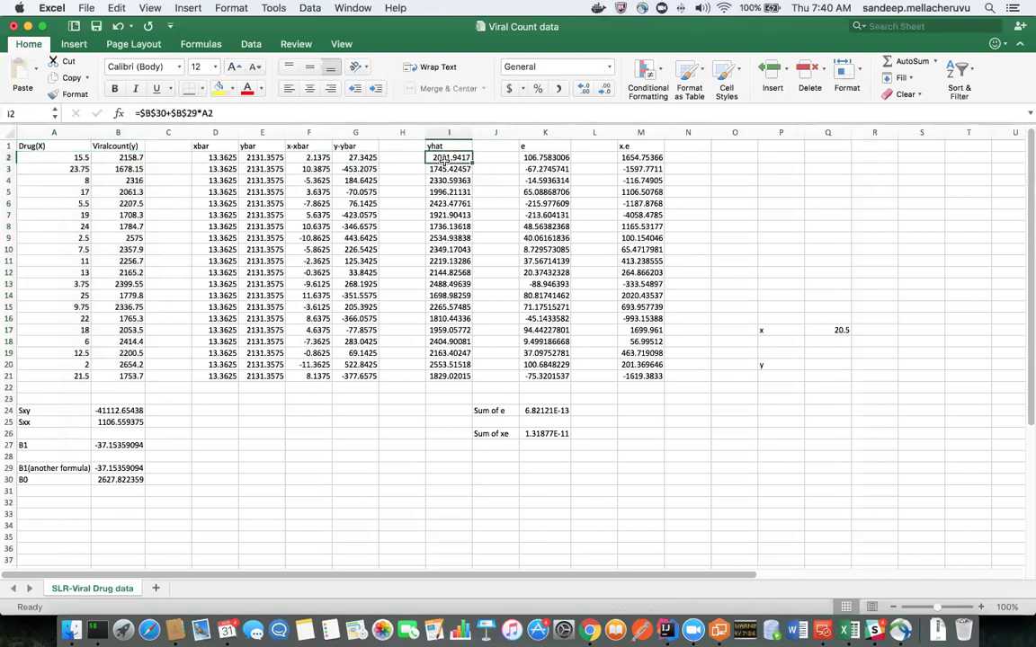
pyautogui.keyDown('shift'); pyautogui.click(456, 377); pyautogui.keyUp('shift')
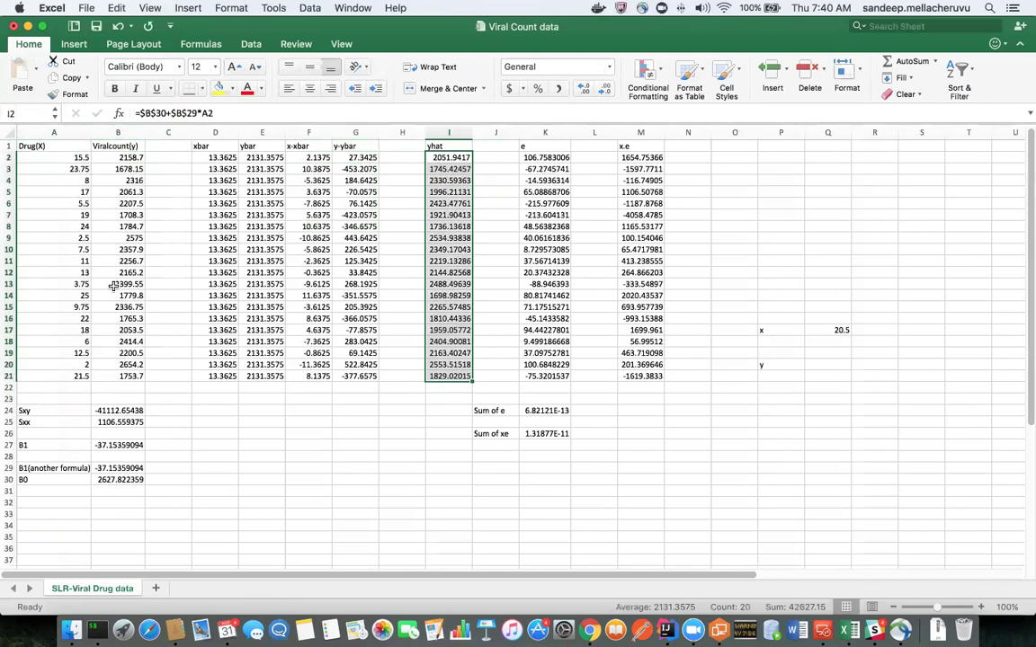
# Step: Check the observed viral count in B2 against the yhat formula in I2, and review the Drug(X) and Viralcount(y) columns
pyautogui.click(116, 169)
pyautogui.click(117, 157)
pyautogui.click(445, 157)
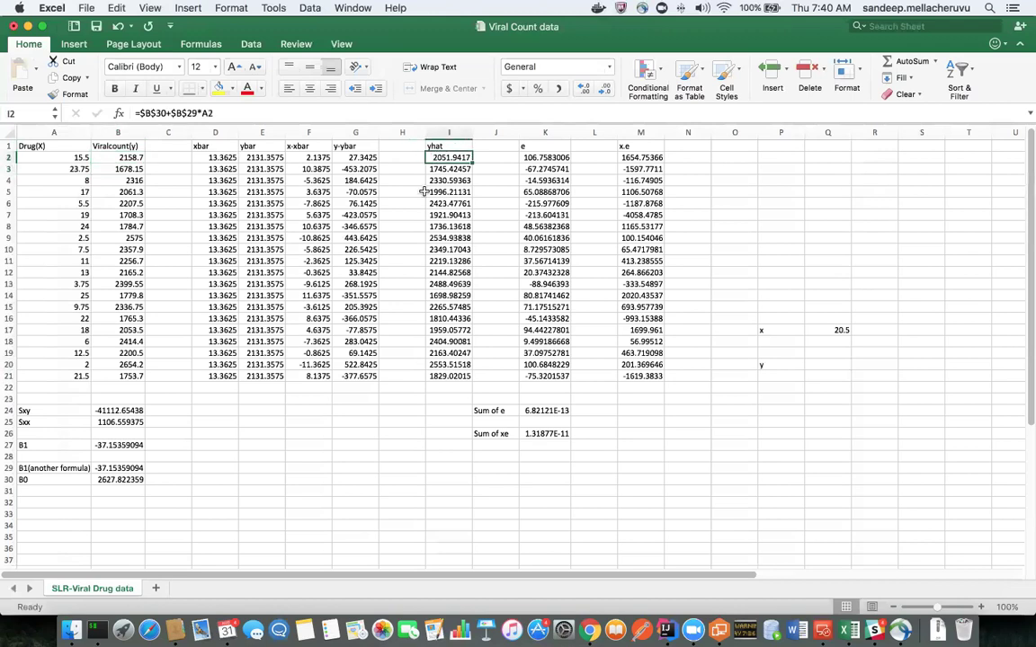
pyautogui.moveTo(80, 157); pyautogui.dragTo(79, 389)
pyautogui.moveTo(133, 145); pyautogui.dragTo(126, 374)
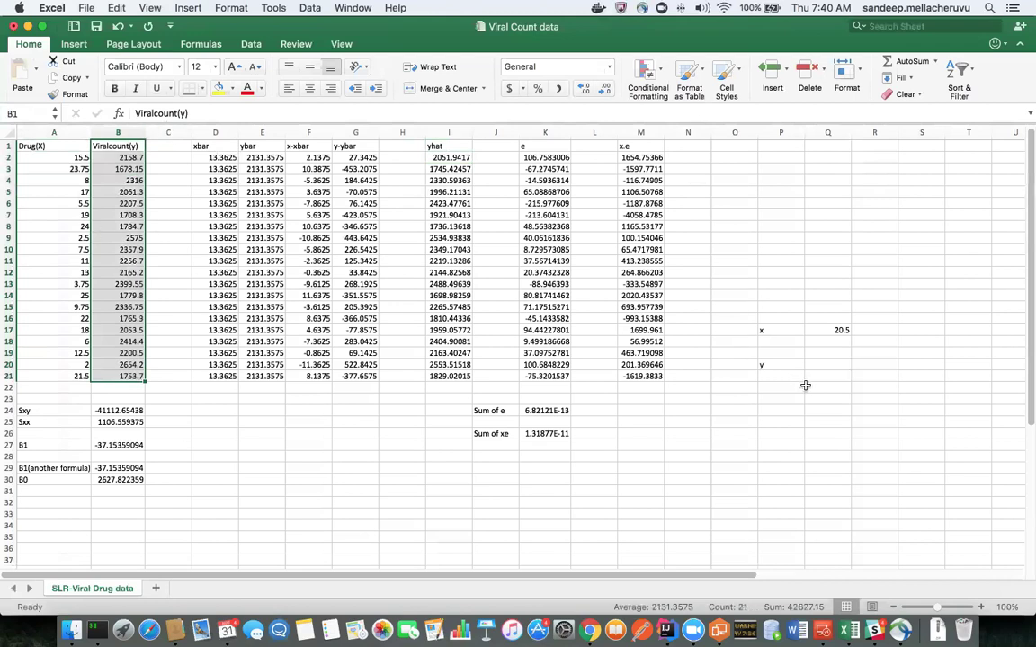
pyautogui.click(448, 158)
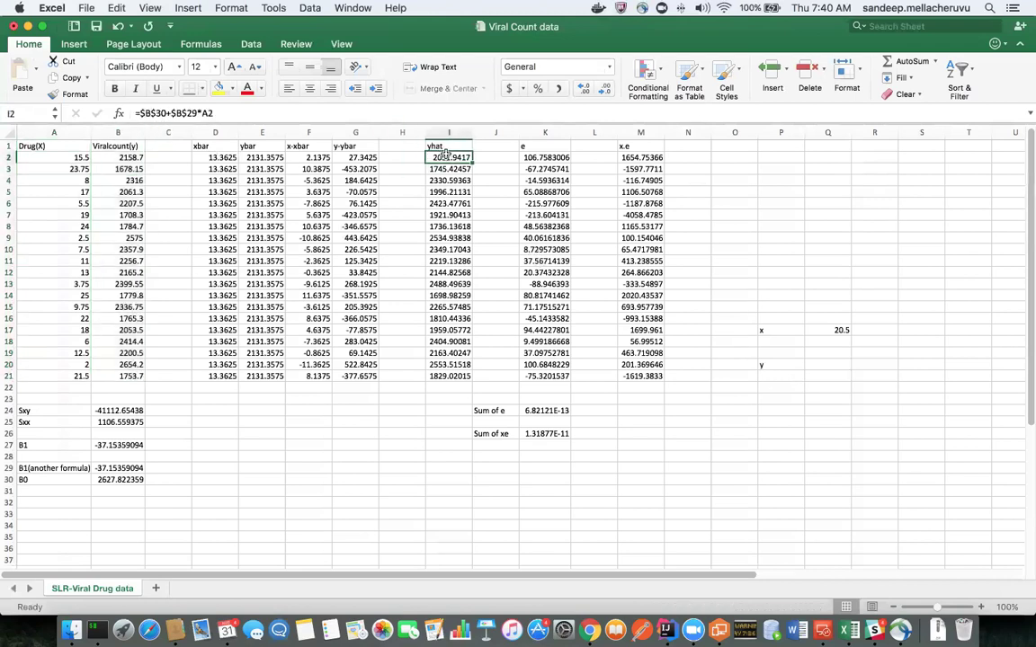
# Step: Inspect the residual formula in K2, the Sum of e and Sum of xe cells, and the e and x.e columns
pyautogui.click(542, 158)
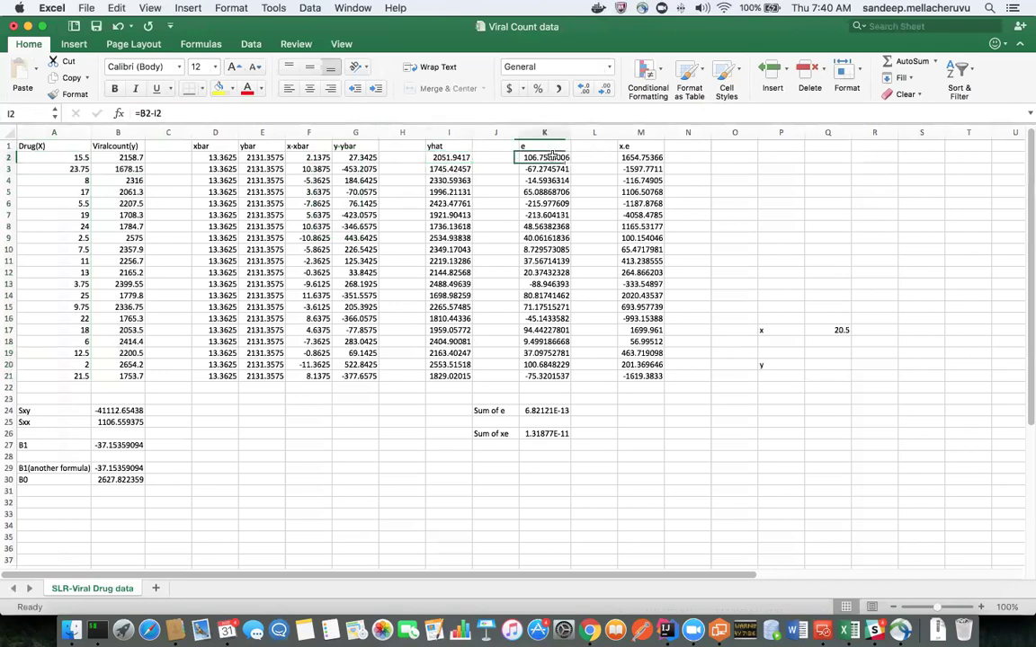
pyautogui.doubleClick(542, 157)
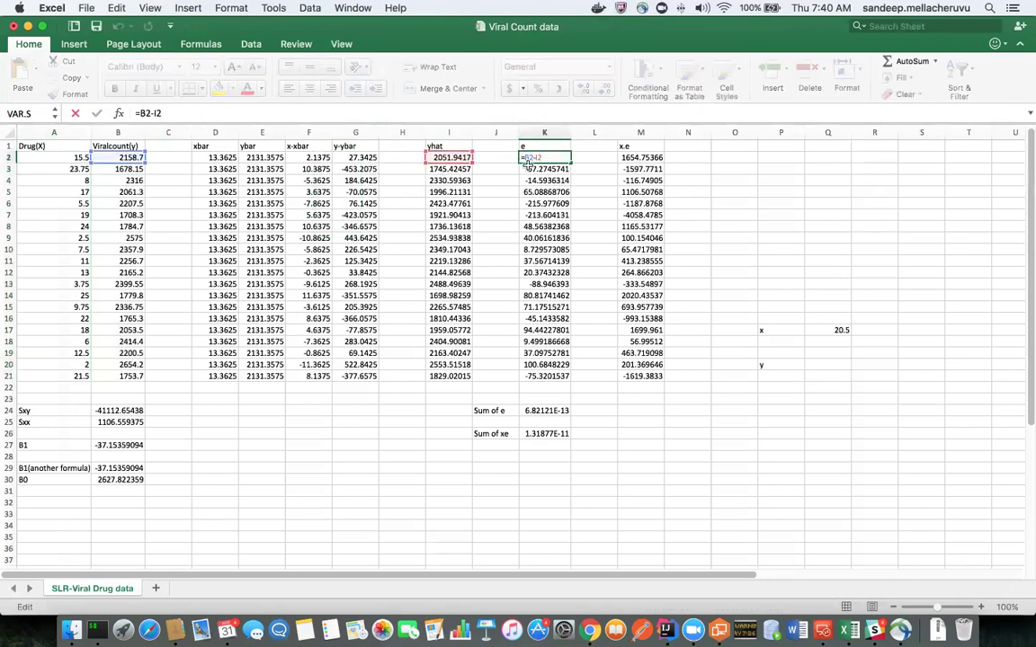
pyautogui.click(543, 411)
pyautogui.doubleClick(528, 423)
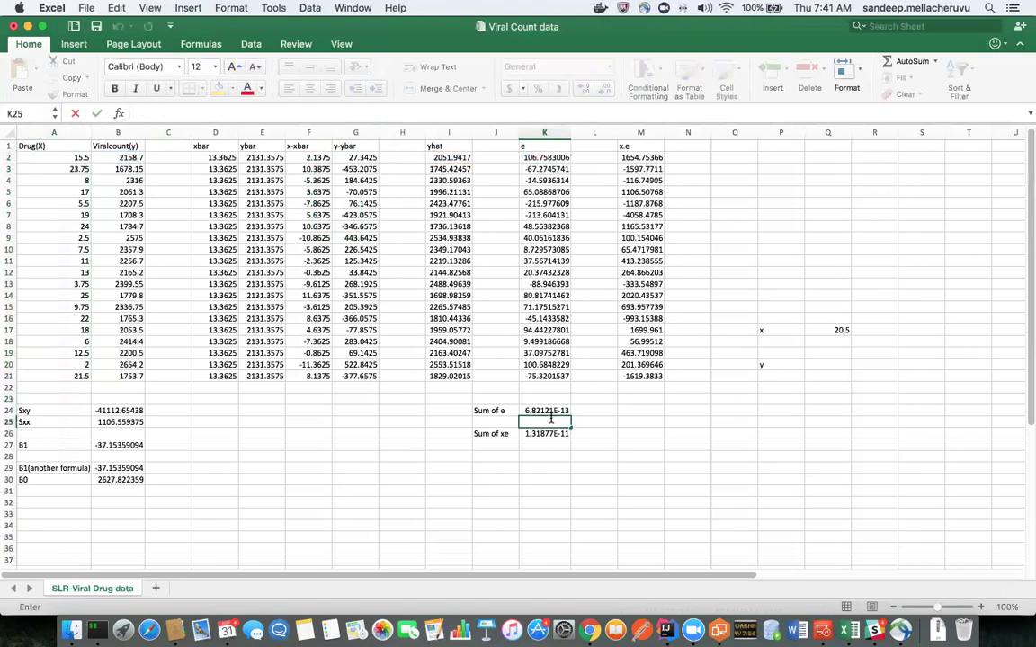
pyautogui.click(539, 433)
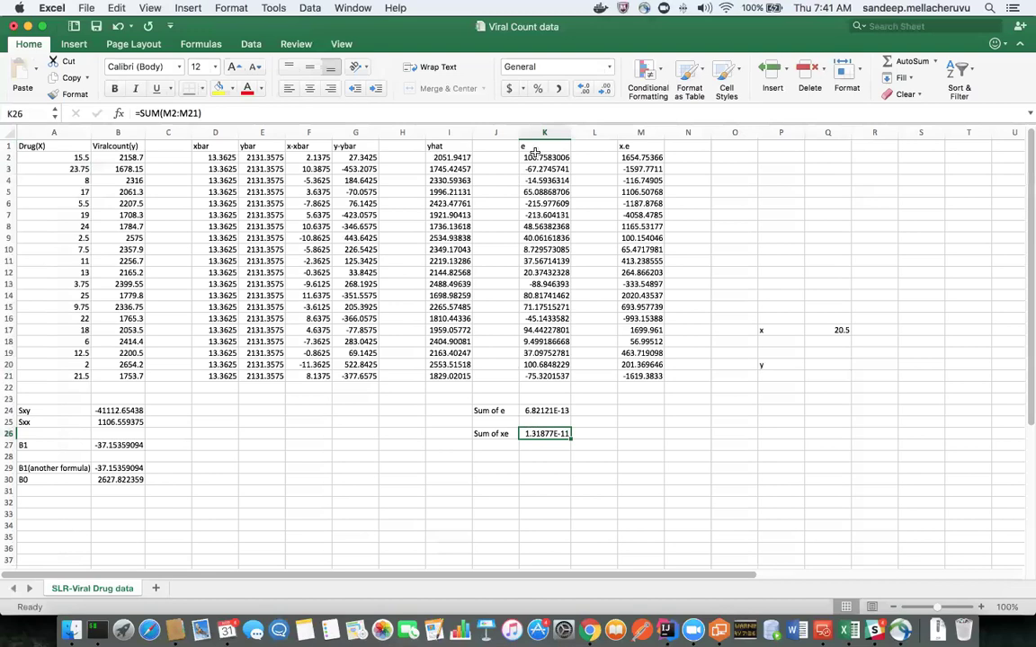
pyautogui.moveTo(533, 146); pyautogui.dragTo(660, 387)
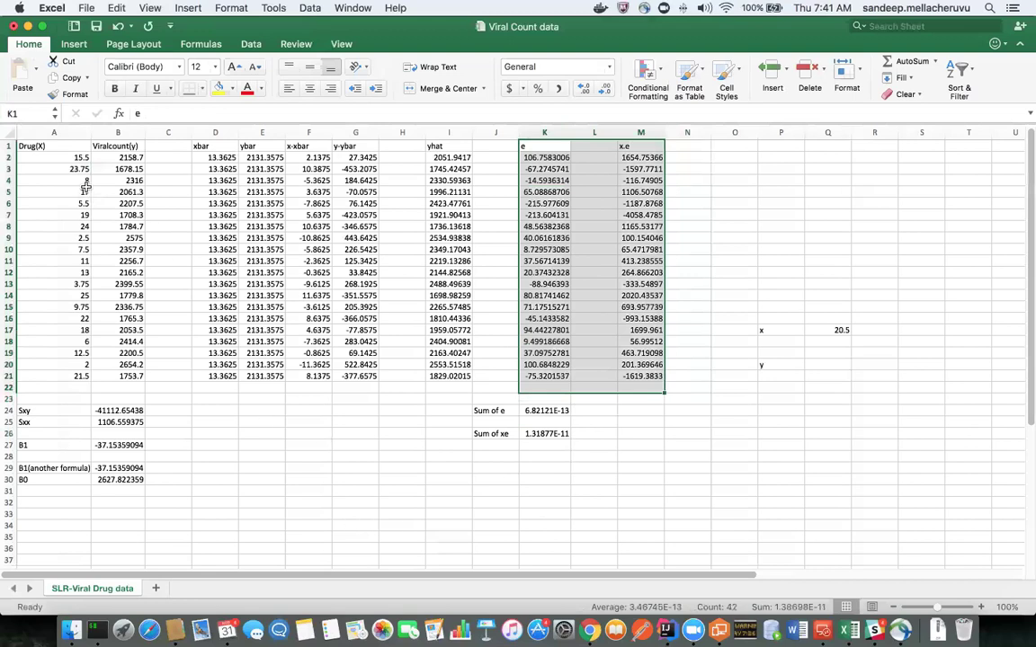
# Step: Review the Drug(X) and Viralcount(y) inputs, the B1 and B0 coefficients, and the new drug value in Q17
pyautogui.click(79, 159)
pyautogui.moveTo(80, 160); pyautogui.dragTo(66, 359)
pyautogui.moveTo(130, 158); pyautogui.dragTo(126, 387)
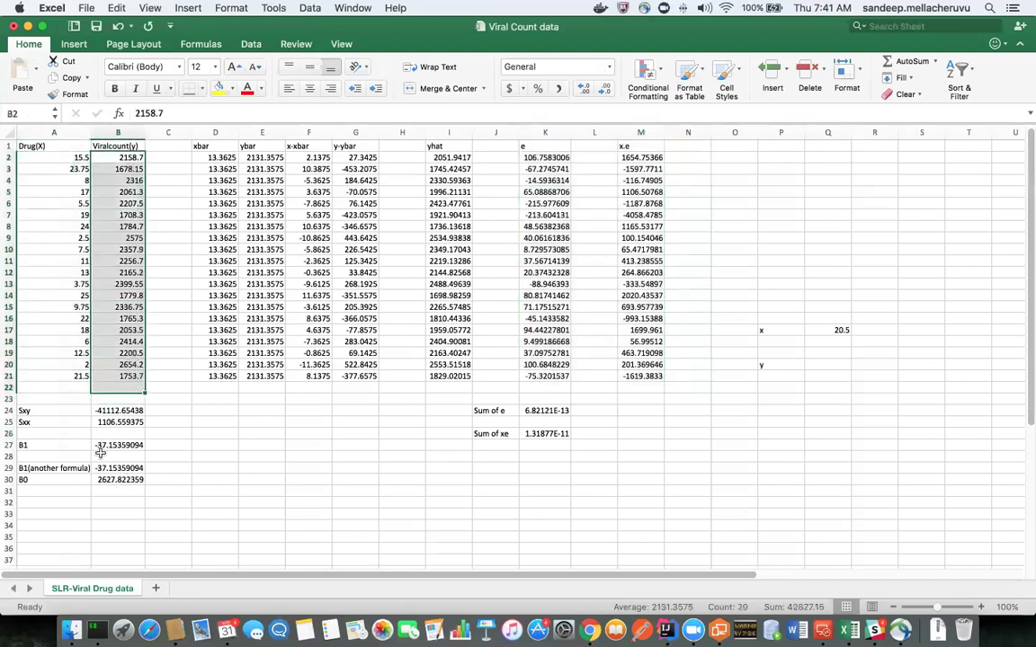
pyautogui.click(101, 444)
pyautogui.click(104, 480)
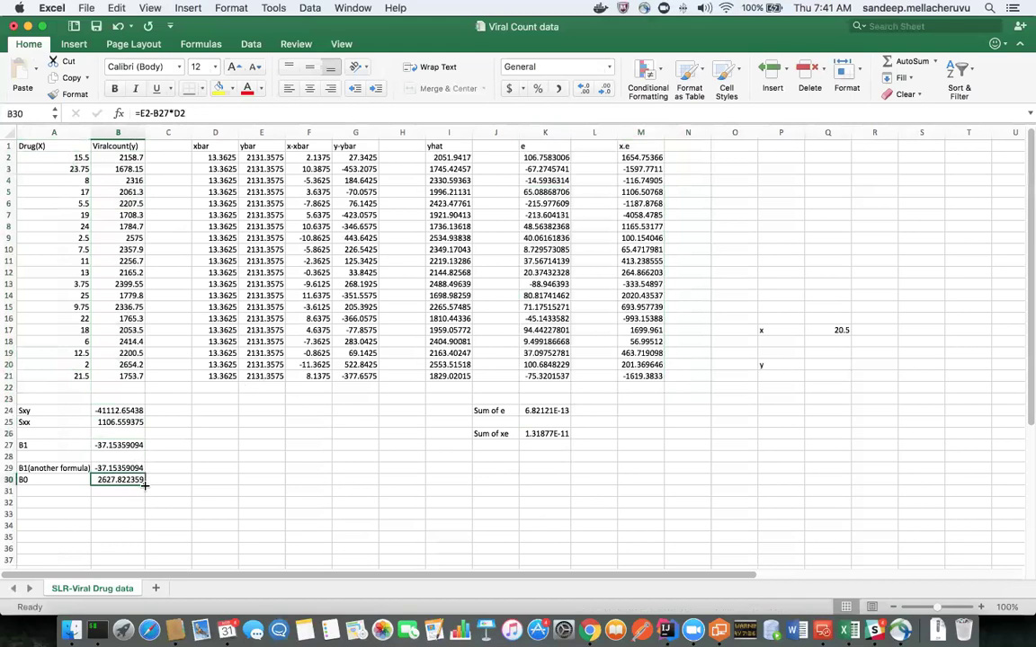
pyautogui.click(832, 330)
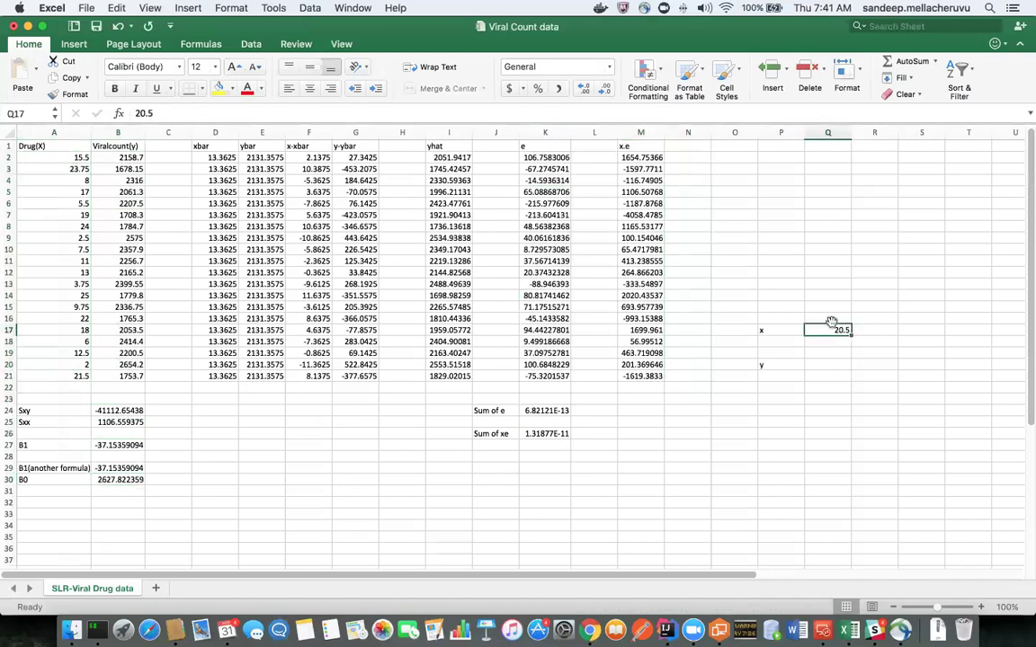
# Step: Move the y label from P20 to P18, directly below the x label
pyautogui.click(847, 364)
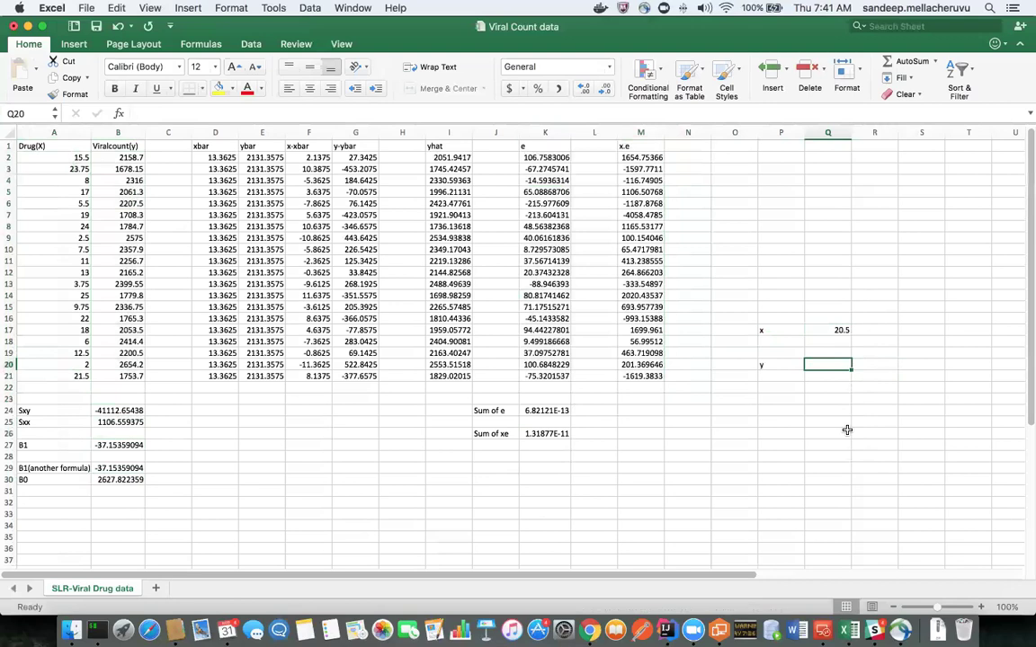
pyautogui.press('Left')
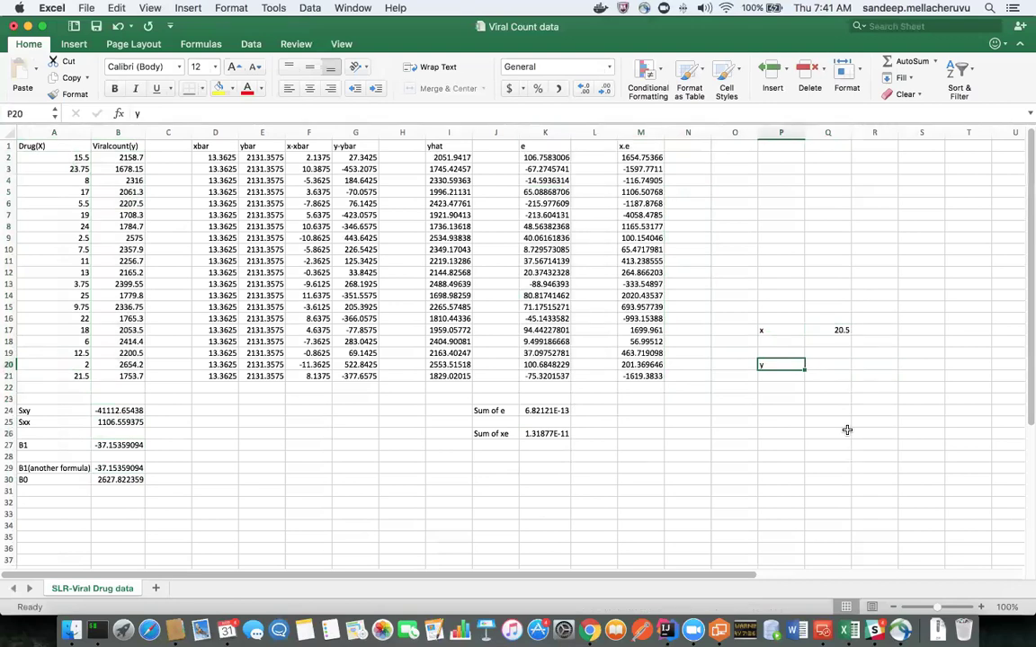
pyautogui.press('Up')
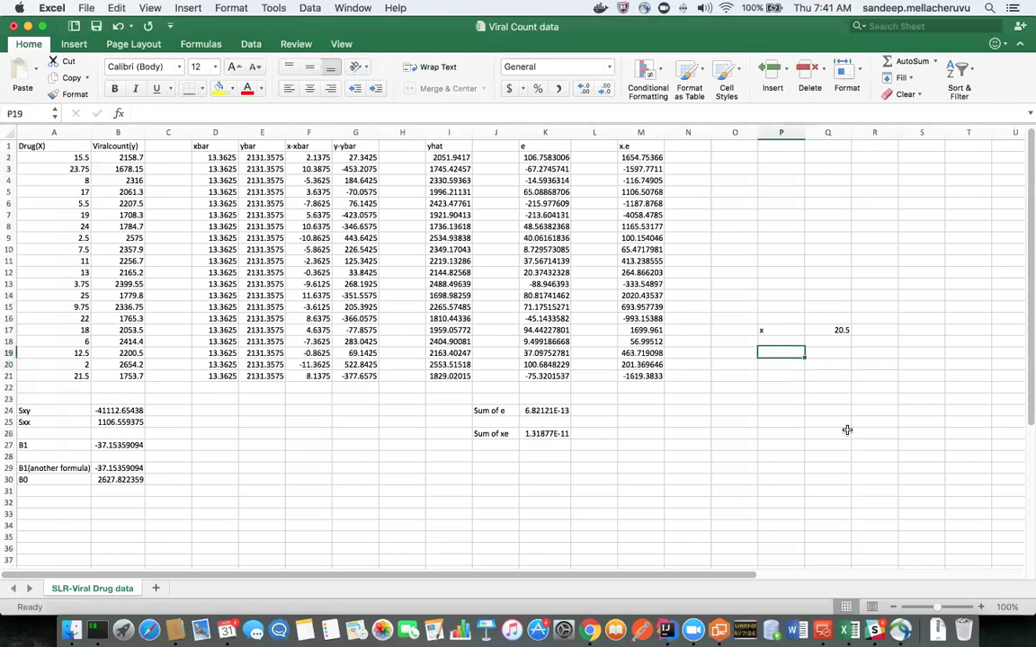
pyautogui.write('y')
pyautogui.press('Tab')
pyautogui.press('Left')
pyautogui.press('BackSpace')
pyautogui.press('Up')
pyautogui.write('y')
pyautogui.press('Tab')
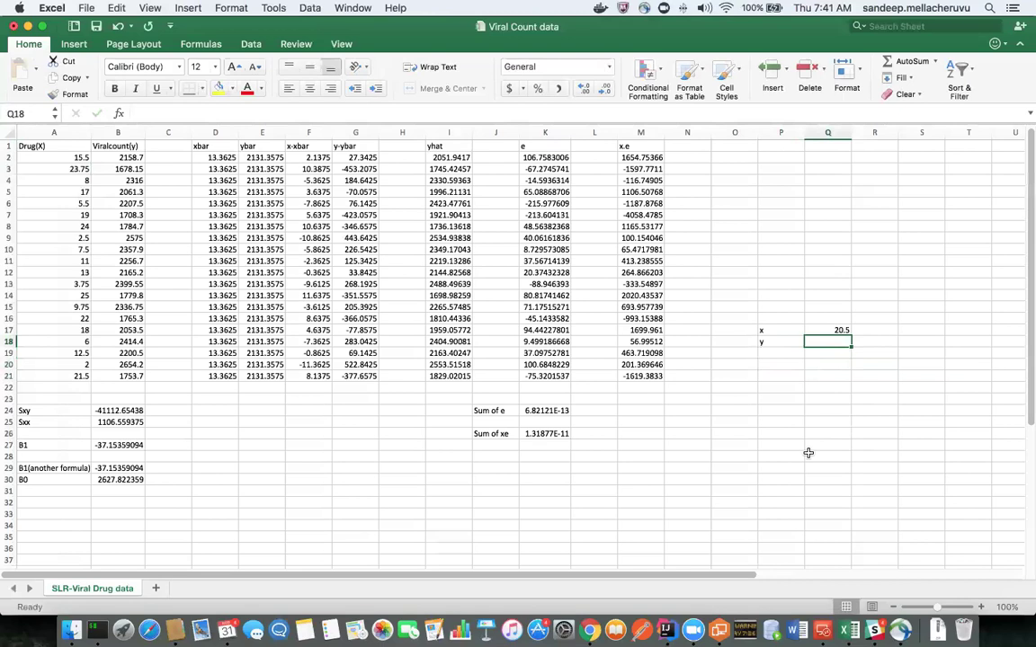
# Step: Switch to the SLR notebook in OneNote Online and review the supervised learning definition on the last page
pyautogui.click(56, 155)
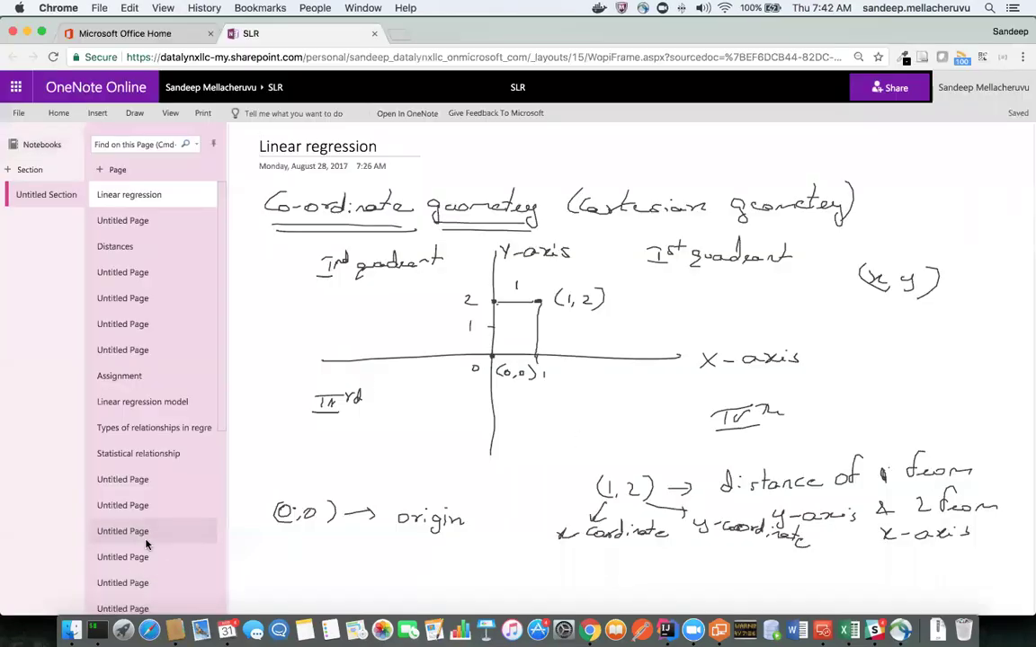
pyautogui.scroll(-5, 144, 557)
pyautogui.click(136, 601)
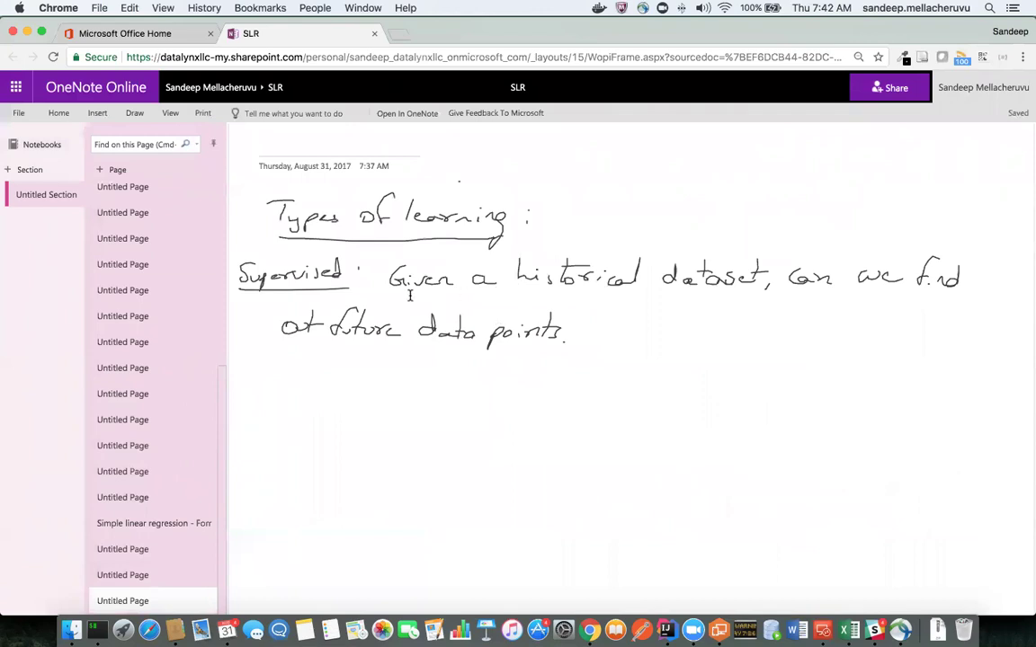
pyautogui.moveTo(364, 270); pyautogui.dragTo(762, 282)
pyautogui.click(134, 113)
pyautogui.click(101, 158)
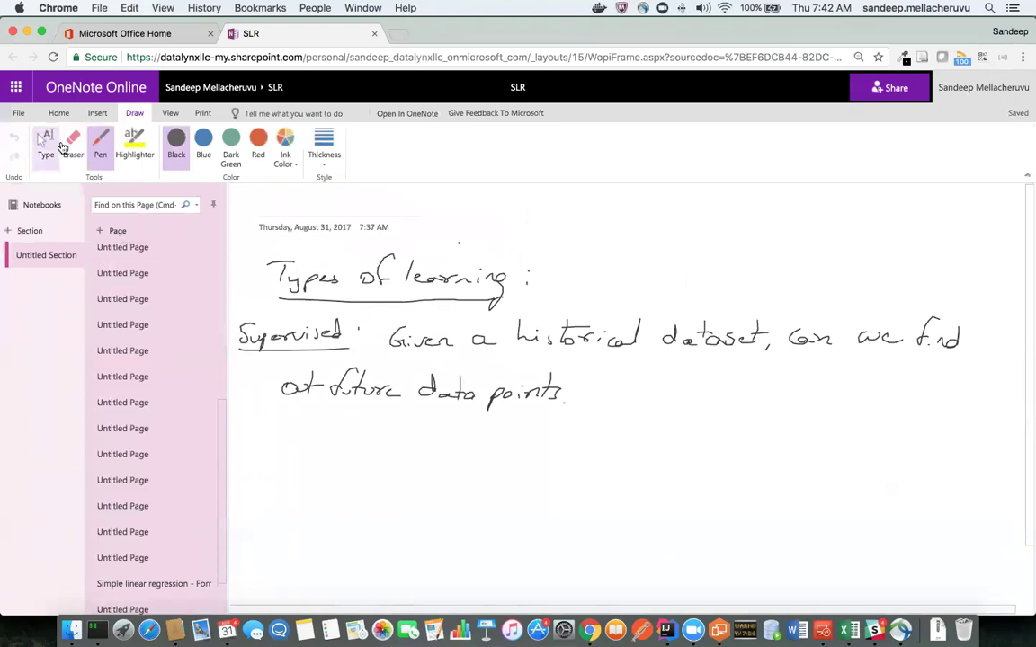
pyautogui.press('super+z')
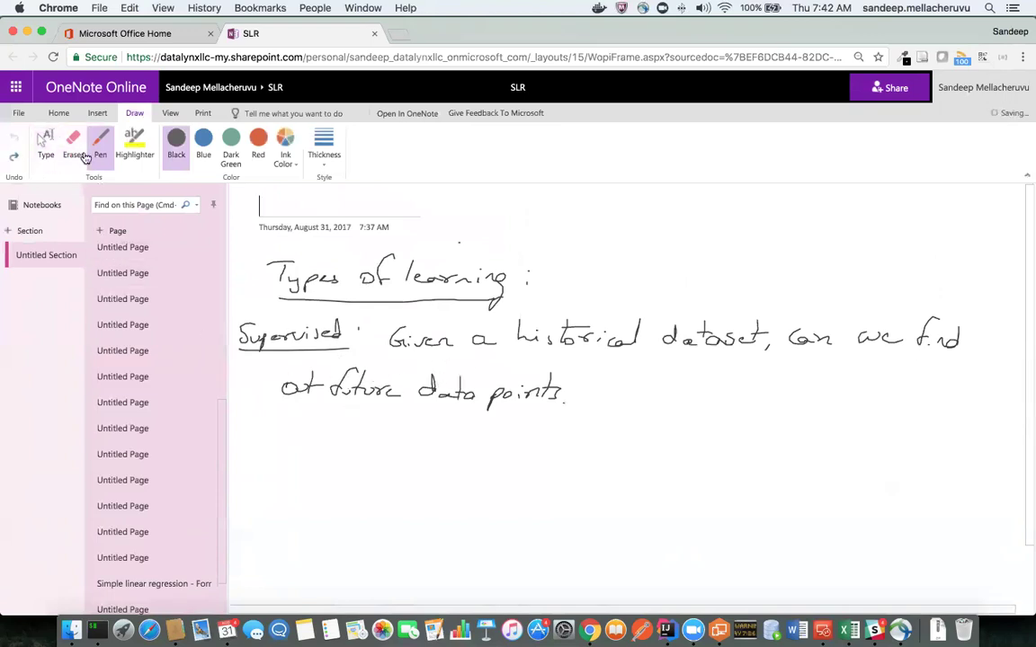
pyautogui.click(52, 88)
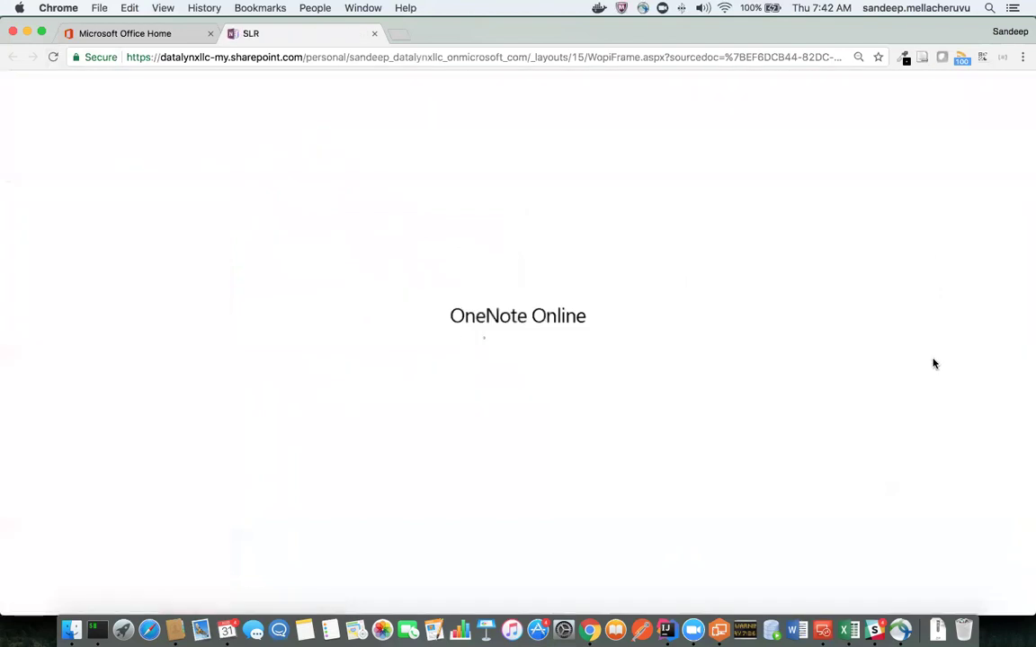
# Step: Switch back to the Viral Count data workbook in Excel and check the new drug value in Q17 against the historical data
pyautogui.press('super+Tab')
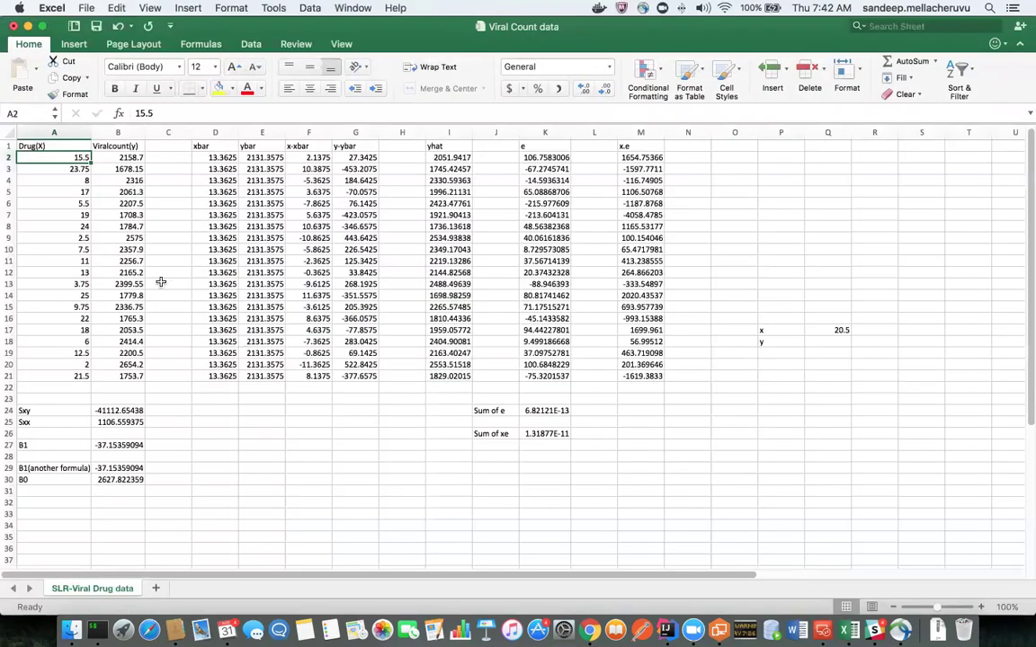
pyautogui.moveTo(101, 333); pyautogui.dragTo(110, 368)
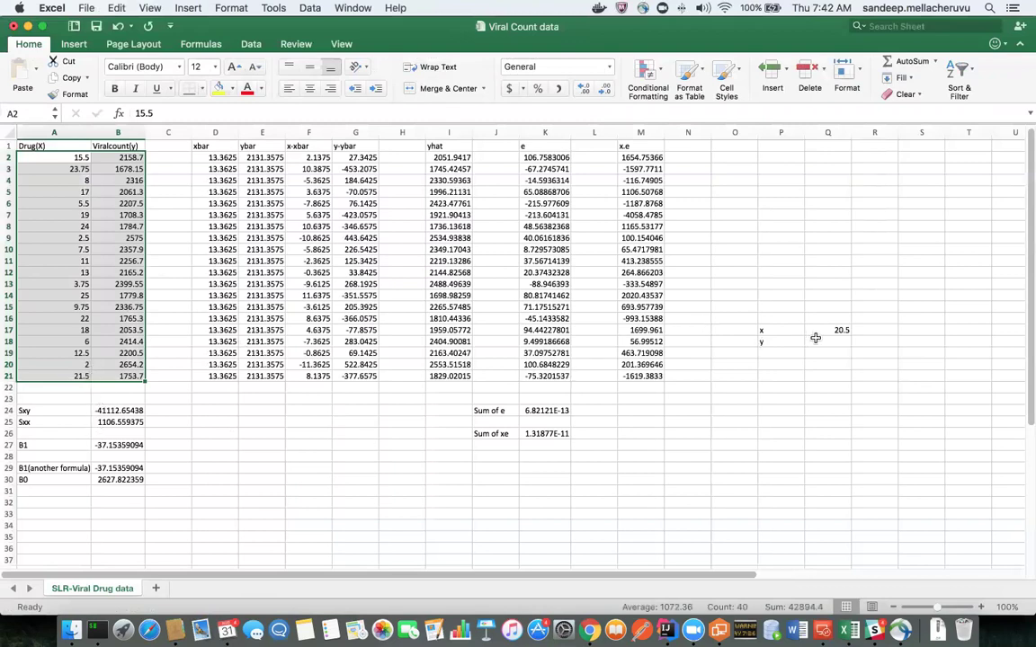
pyautogui.click(823, 330)
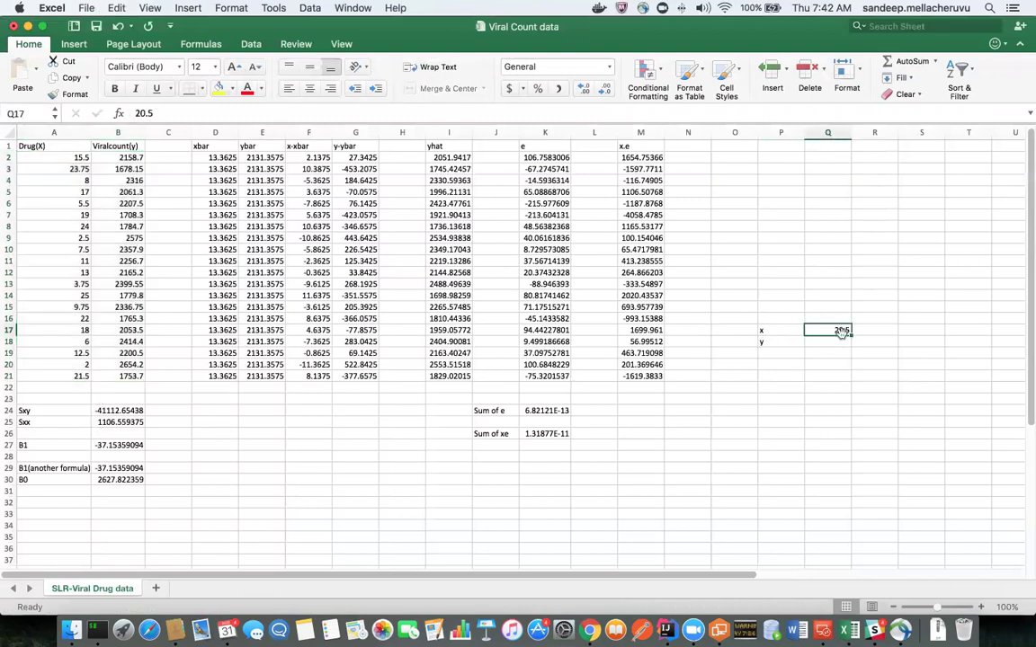
pyautogui.moveTo(68, 159); pyautogui.dragTo(35, 331)
pyautogui.click(36, 373)
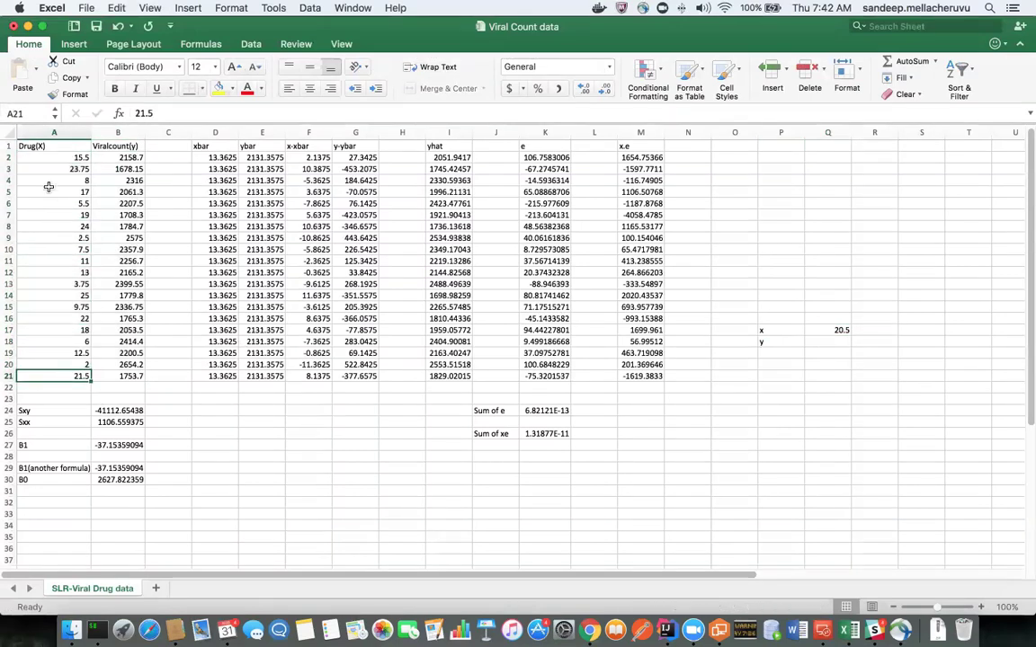
pyautogui.keyDown('shift'); pyautogui.click(47, 156); pyautogui.keyUp('shift')
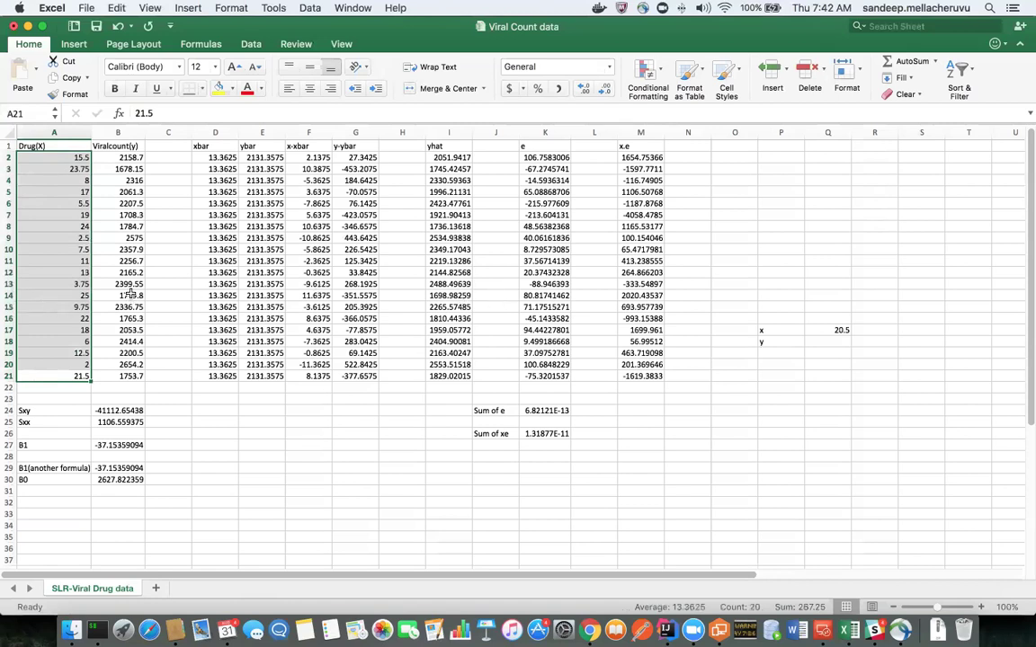
# Step: Review the observed viral counts and Drug(X) values, and relate them to the new x in Q17 and the empty y cell Q18
pyautogui.moveTo(67, 375); pyautogui.dragTo(113, 378)
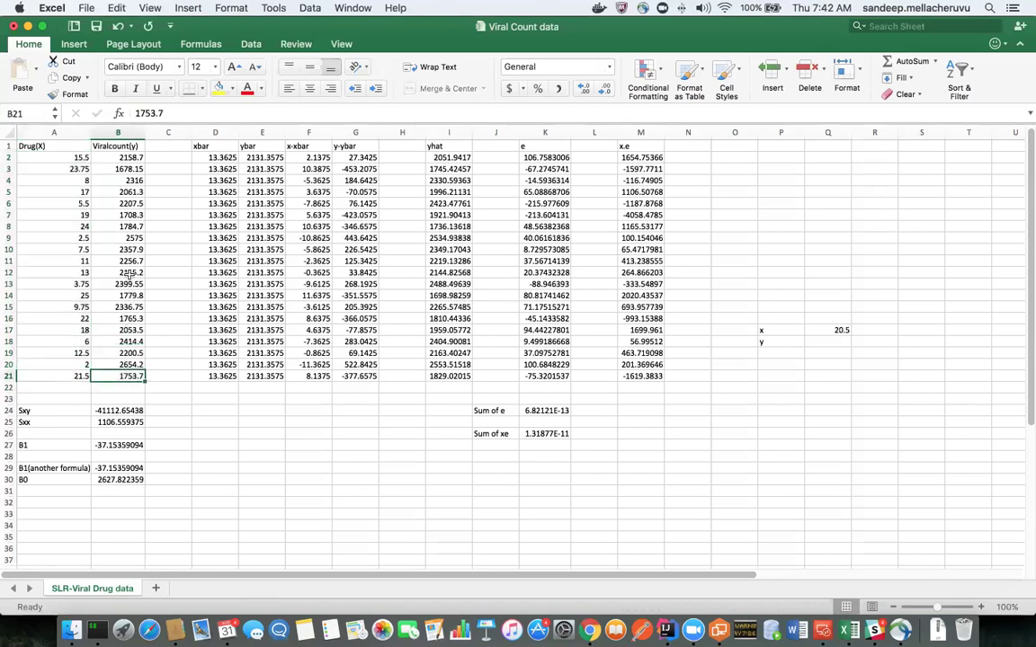
pyautogui.moveTo(127, 158); pyautogui.dragTo(62, 229)
pyautogui.click(67, 161)
pyautogui.moveTo(66, 168); pyautogui.dragTo(72, 374)
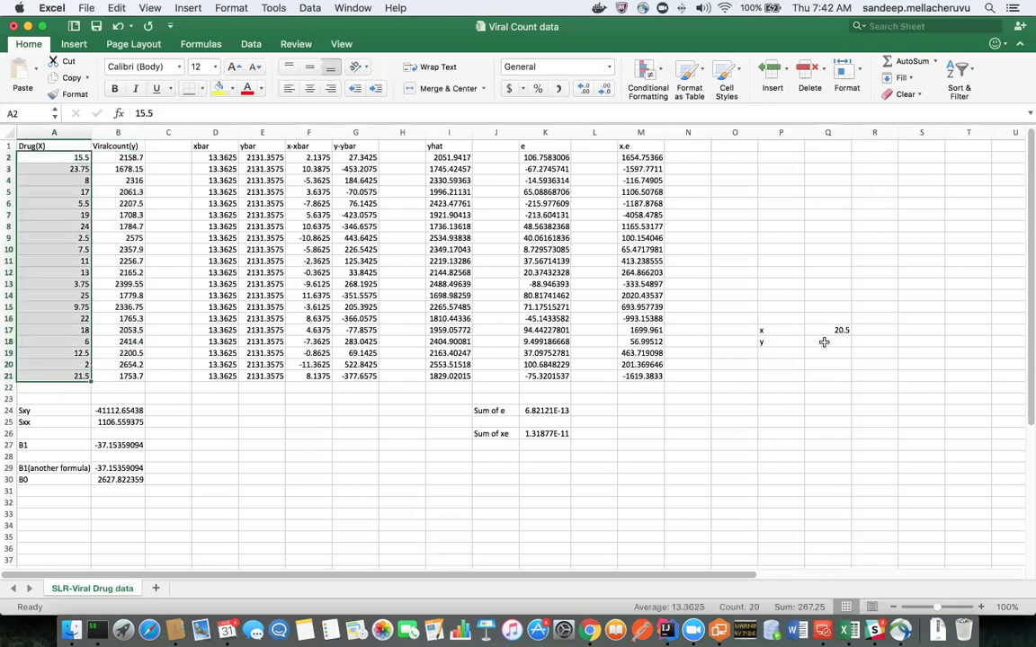
pyautogui.click(836, 330)
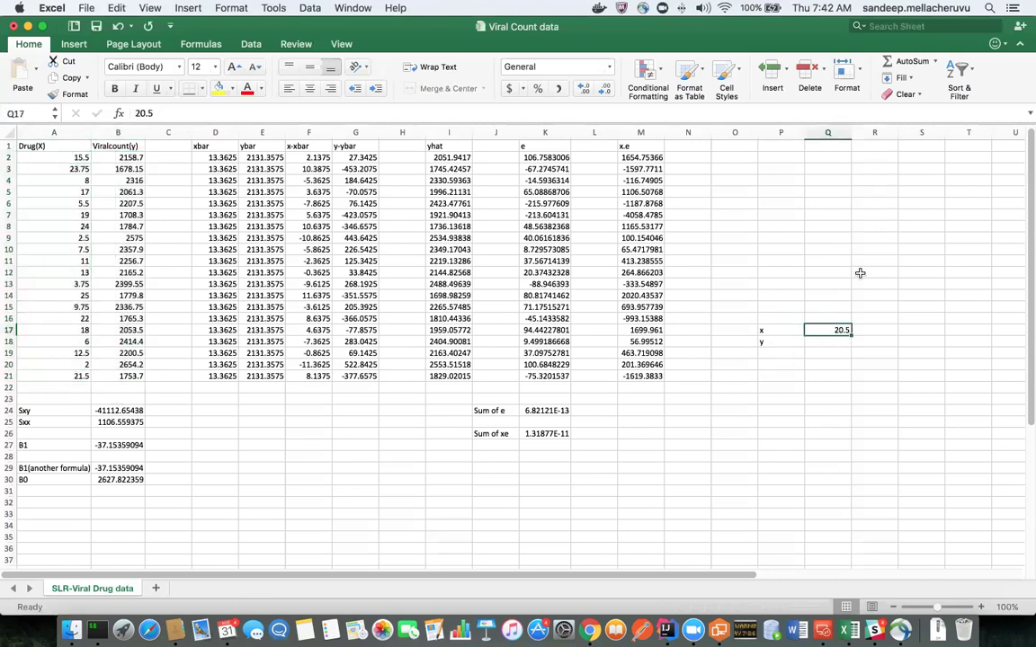
pyautogui.click(825, 343)
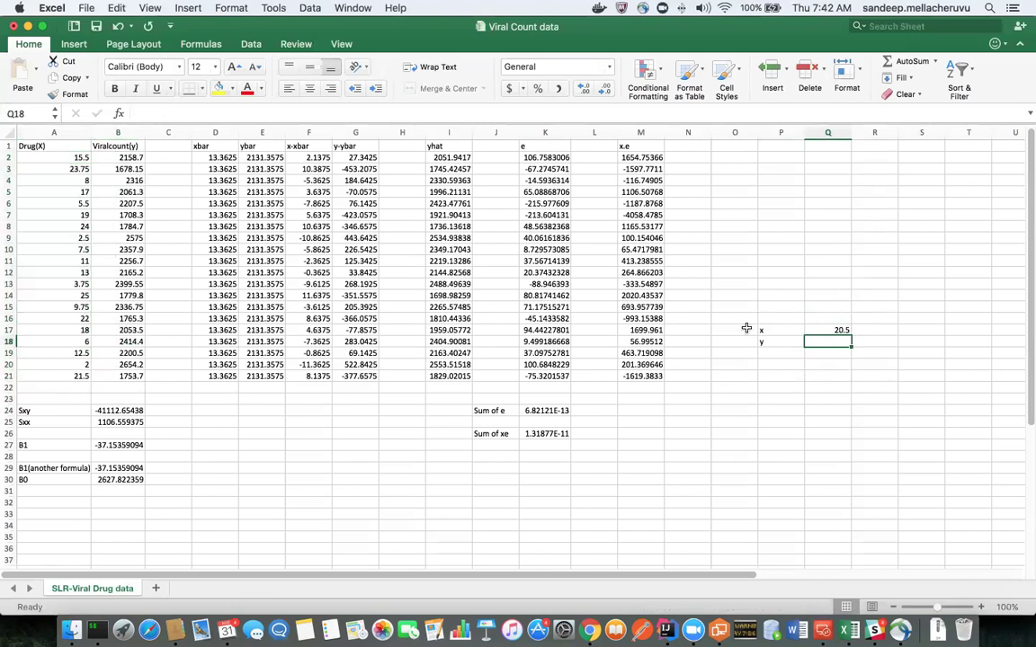
# Step: Compare the first row's predicted value in I2 with the observed viral count in B2 and its drug value
pyautogui.click(448, 157)
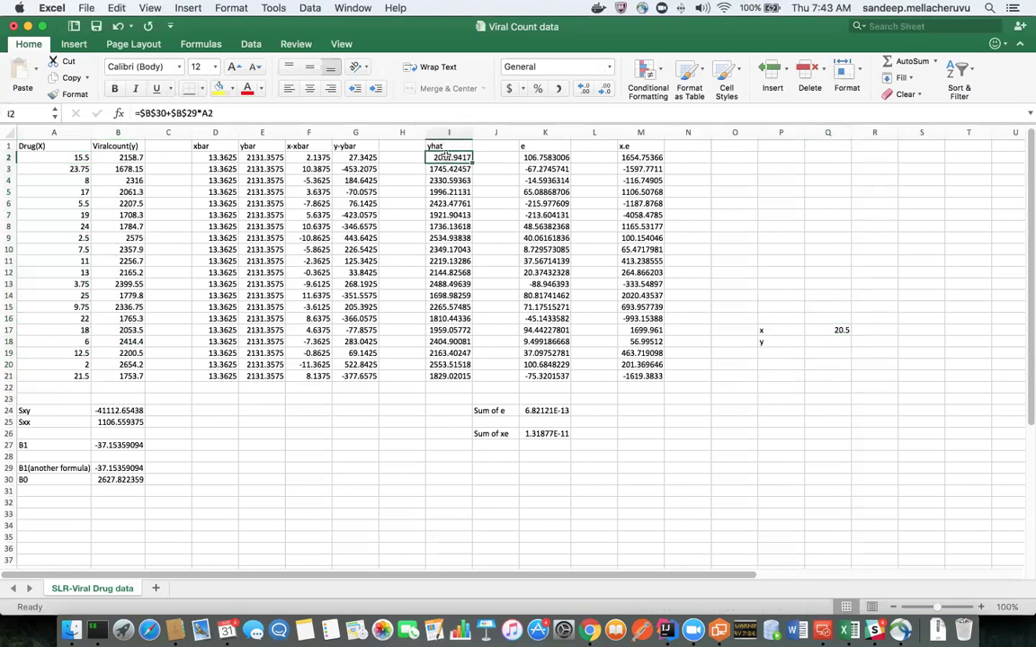
pyautogui.keyDown('super'); pyautogui.click(126, 157); pyautogui.keyUp('super')
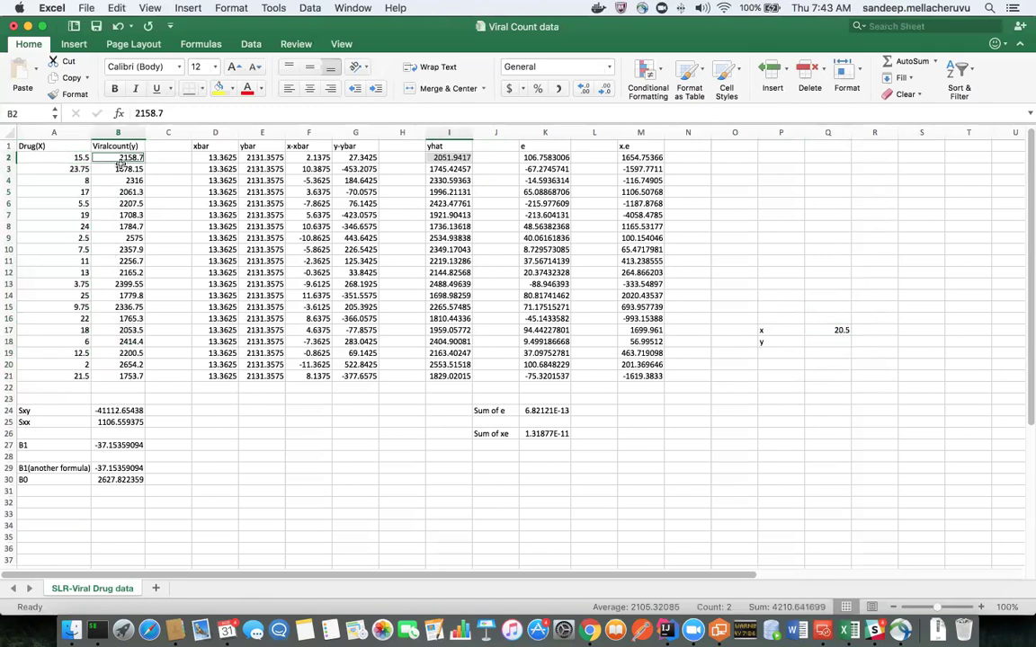
pyautogui.click(120, 160)
pyautogui.click(100, 236)
pyautogui.moveTo(110, 160); pyautogui.dragTo(87, 180)
pyautogui.click(116, 158)
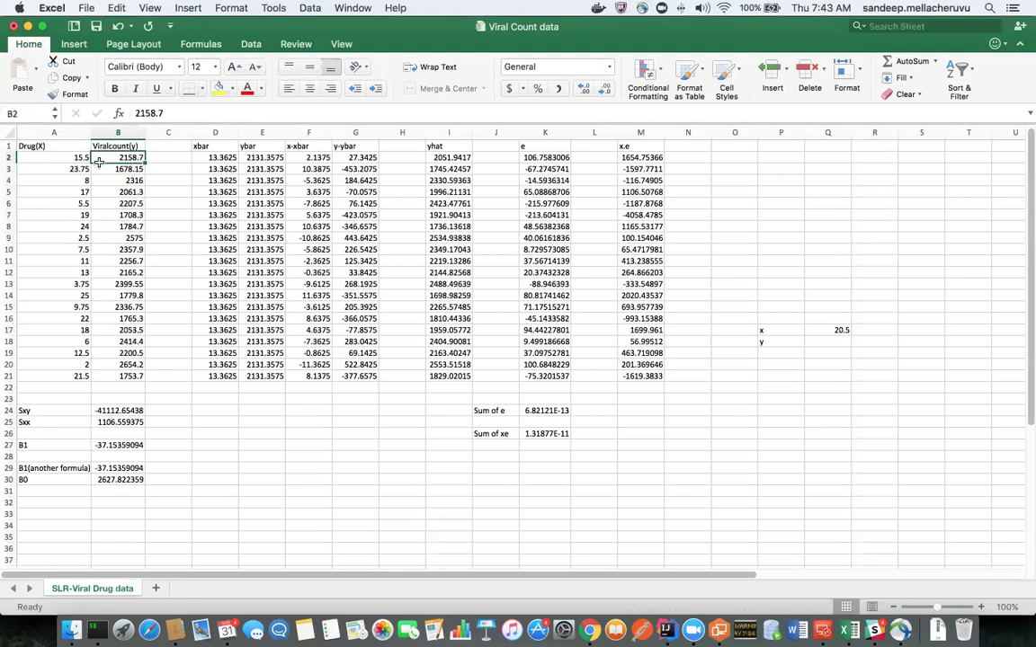
pyautogui.click(436, 159)
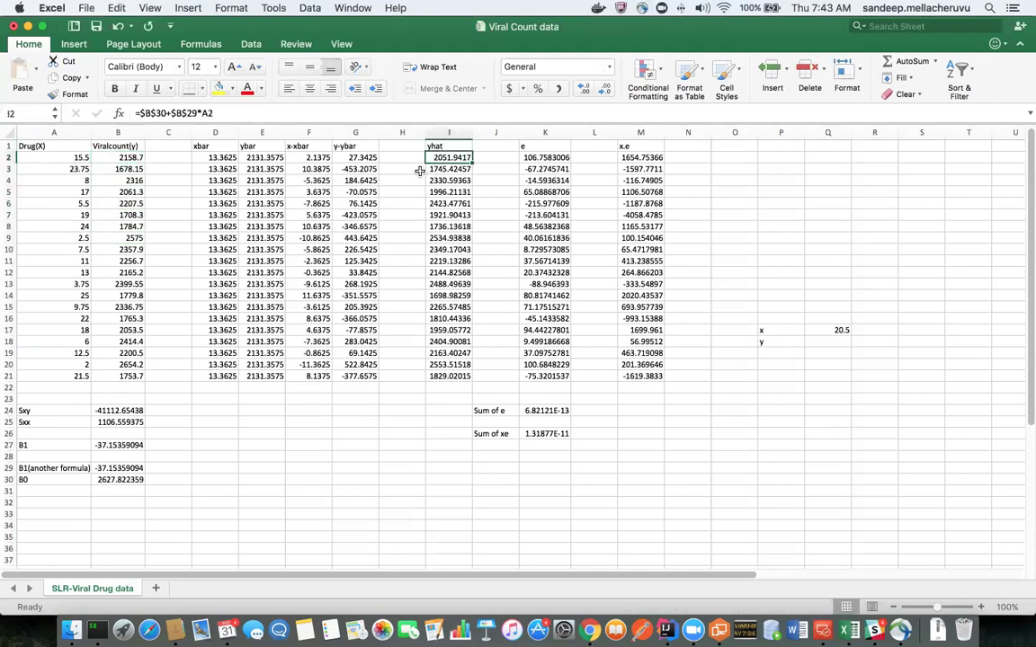
pyautogui.click(125, 157)
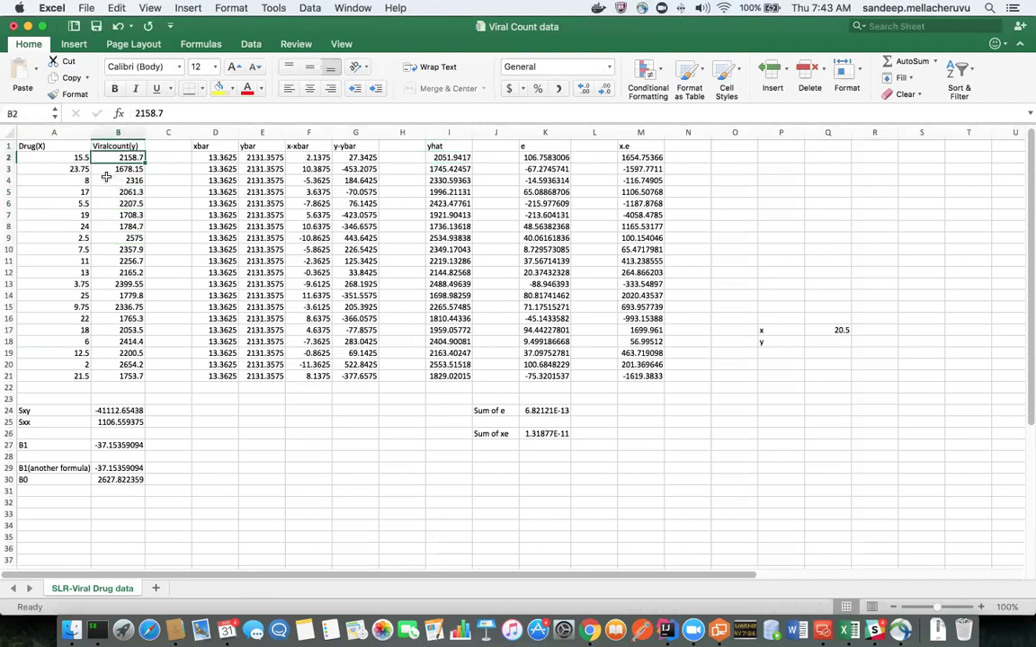
pyautogui.click(437, 158)
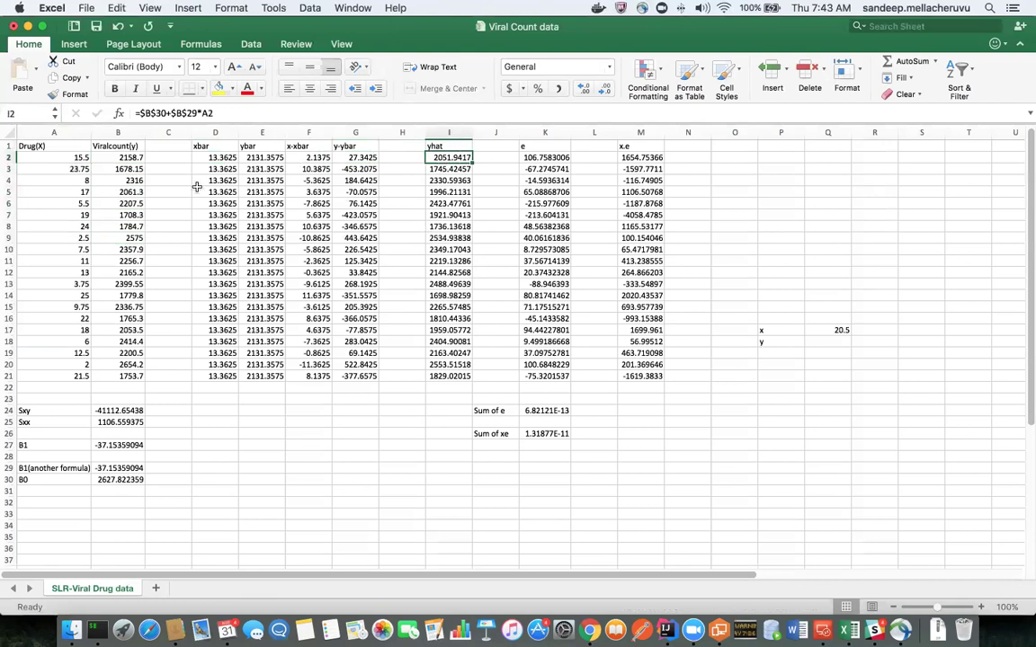
pyautogui.click(88, 158)
pyautogui.moveTo(88, 158); pyautogui.dragTo(395, 169)
pyautogui.doubleClick(447, 157)
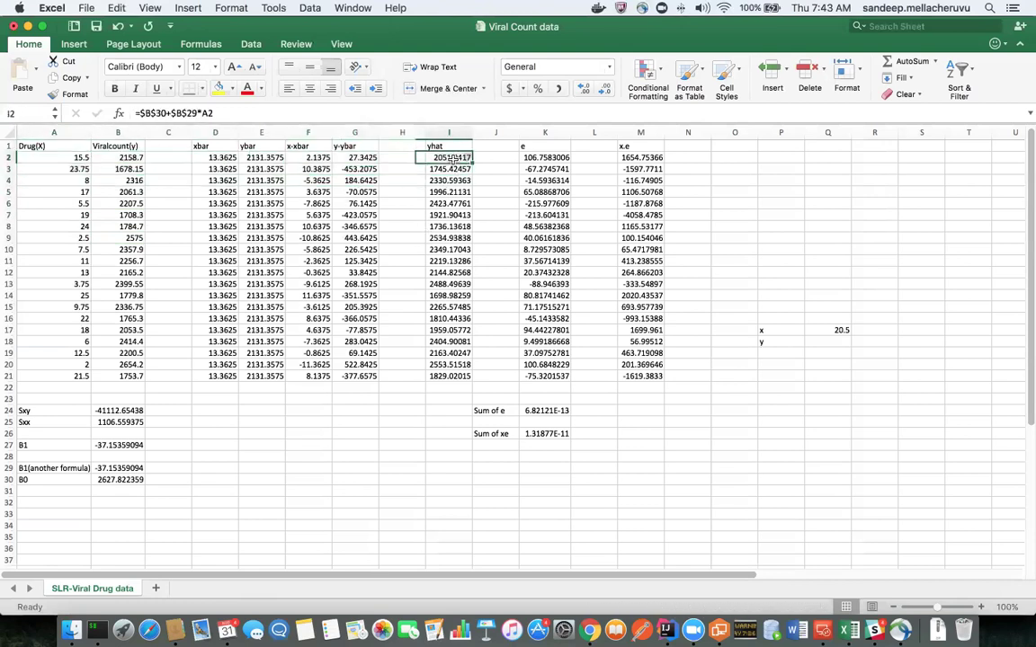
pyautogui.press('Escape')
# Step: Review the full yhat column together with the e and x.e columns and their sums in I1:M26
pyautogui.press('super+Down')
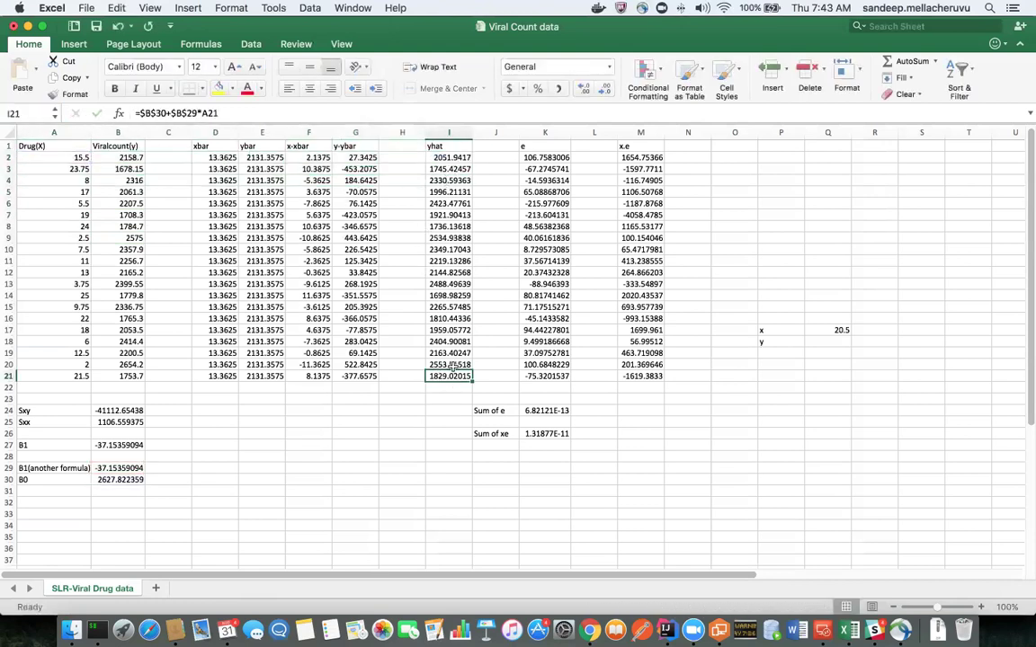
pyautogui.keyDown('shift'); pyautogui.click(450, 158); pyautogui.keyUp('shift')
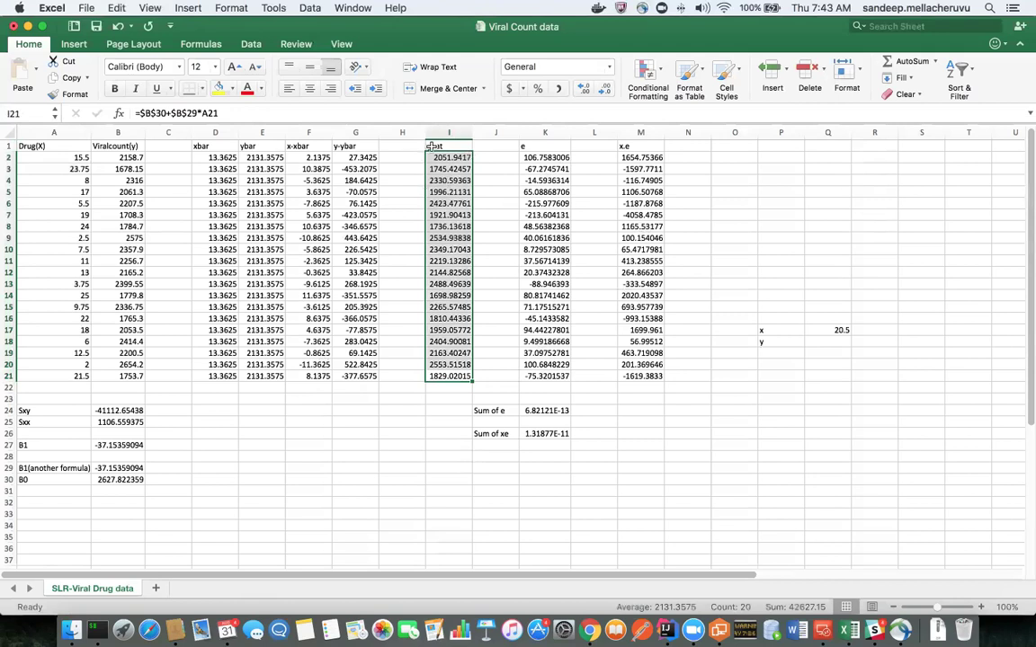
pyautogui.press('super+Up')
pyautogui.keyDown('shift'); pyautogui.click(584, 443); pyautogui.keyUp('shift')
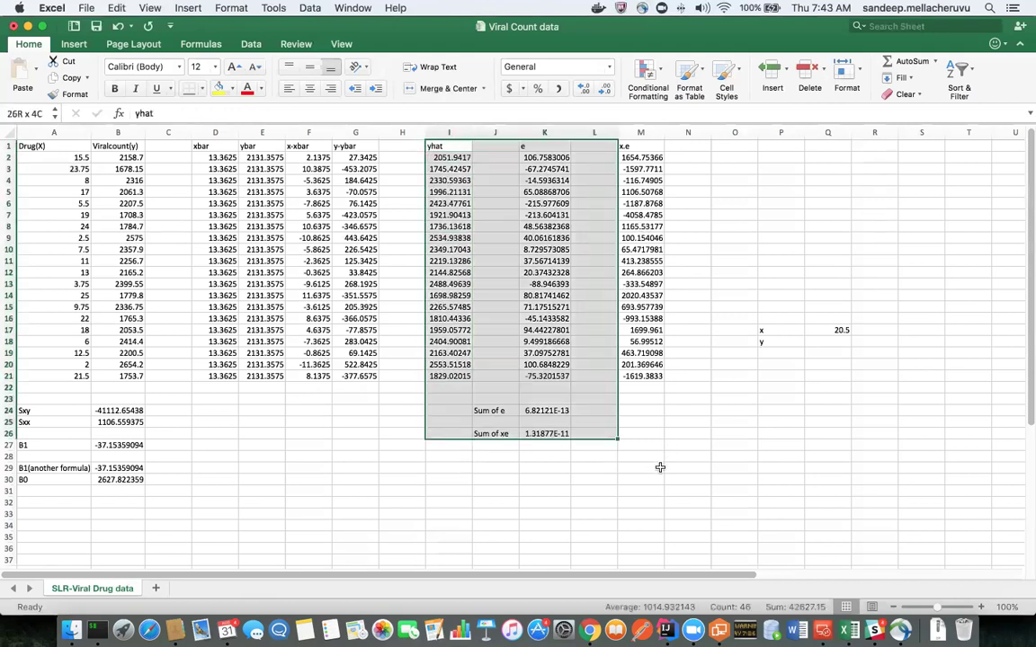
pyautogui.keyDown('shift'); pyautogui.click(670, 456); pyautogui.keyUp('shift')
pyautogui.moveTo(669, 455); pyautogui.dragTo(655, 461)
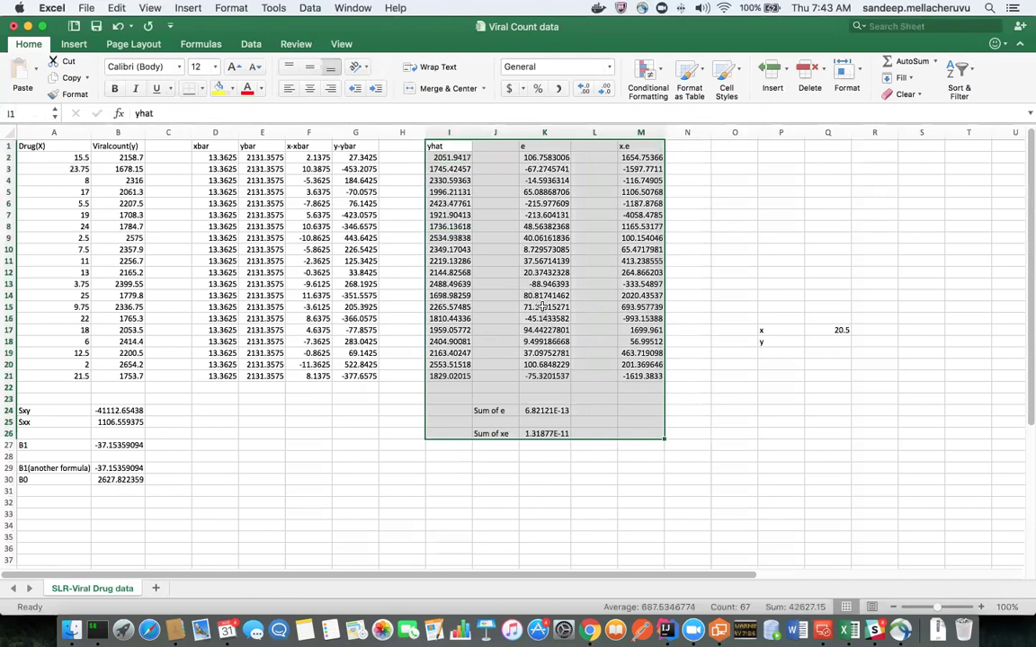
pyautogui.click(449, 330)
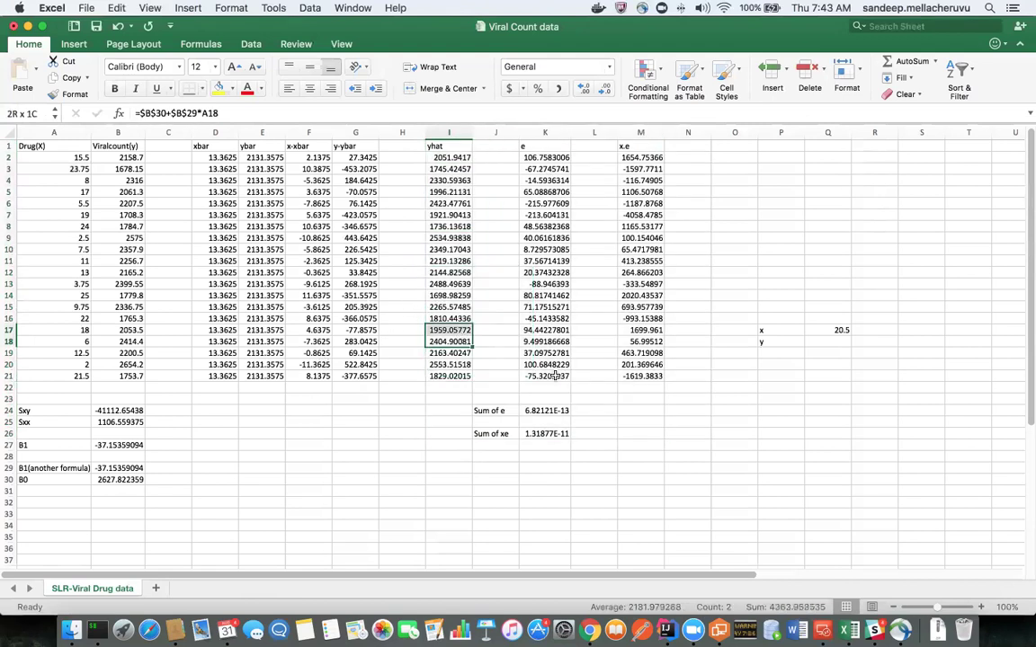
# Step: Compare the new x value in Q17 with the last historical drug value in A21
pyautogui.click(780, 330)
pyautogui.click(827, 332)
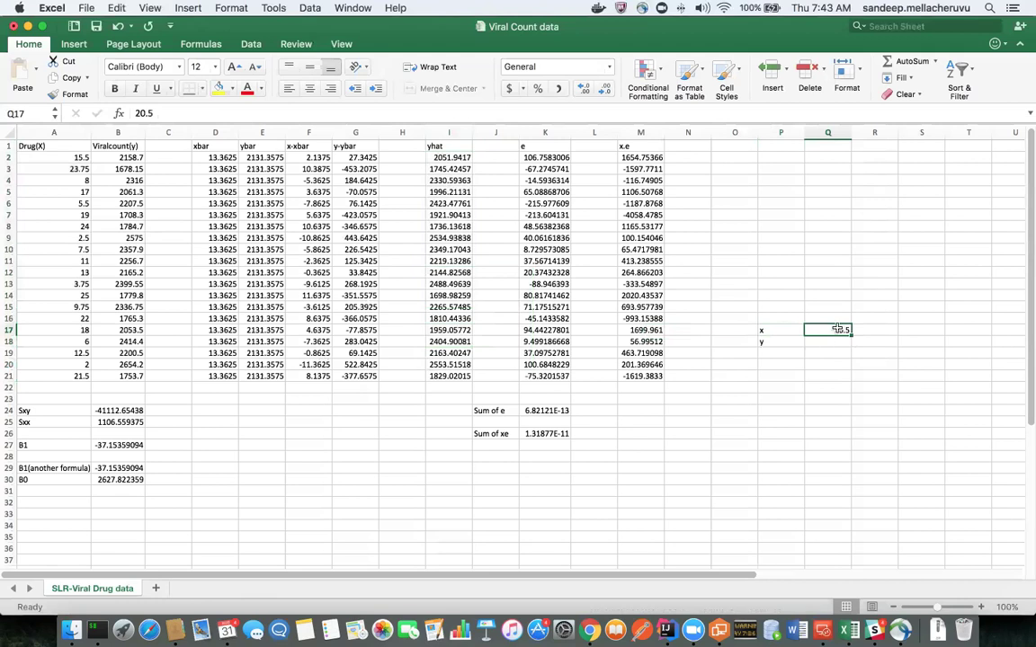
pyautogui.click(63, 376)
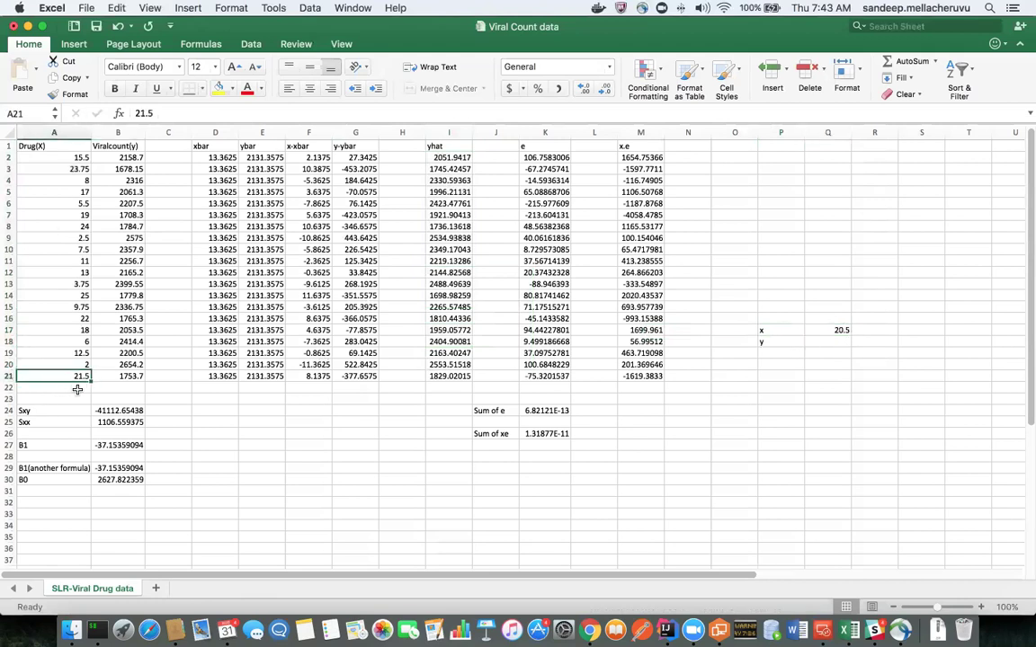
pyautogui.click(841, 342)
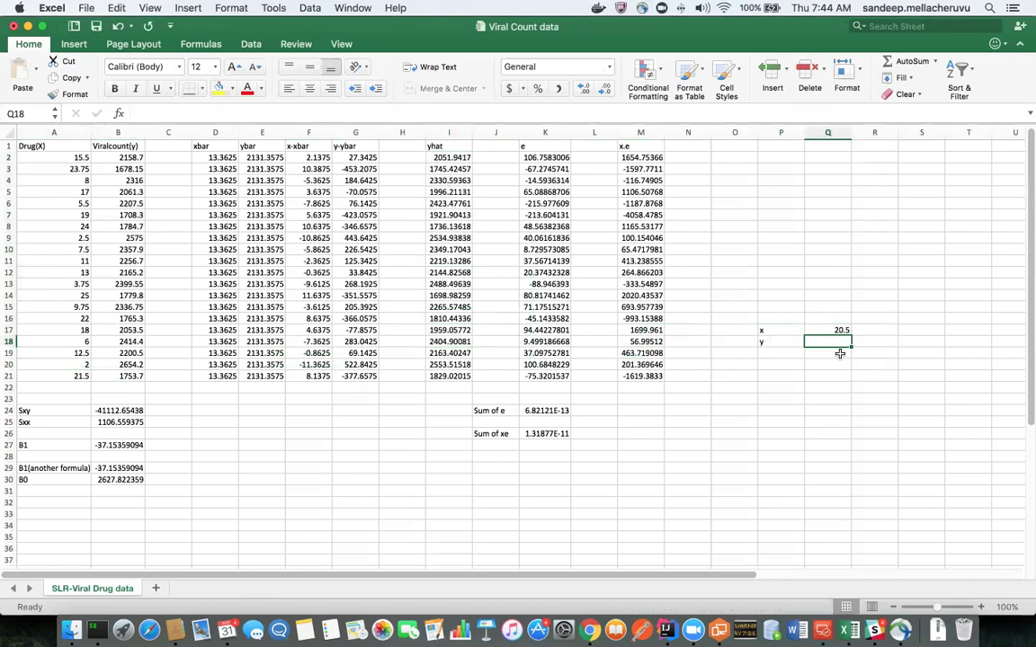
pyautogui.write('=')
pyautogui.click(832, 329)
pyautogui.press('Escape')
pyautogui.click(827, 330)
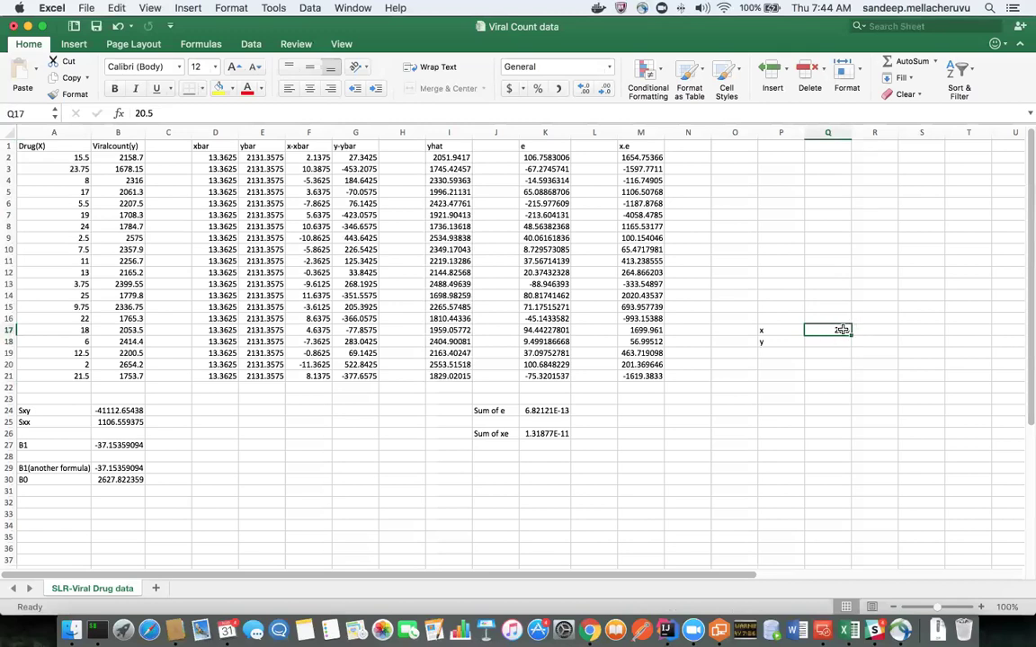
# Step: Calculate the predicted y in Q18 from B0, B1 and the new x with the formula =B30+B27*Q17
pyautogui.click(820, 344)
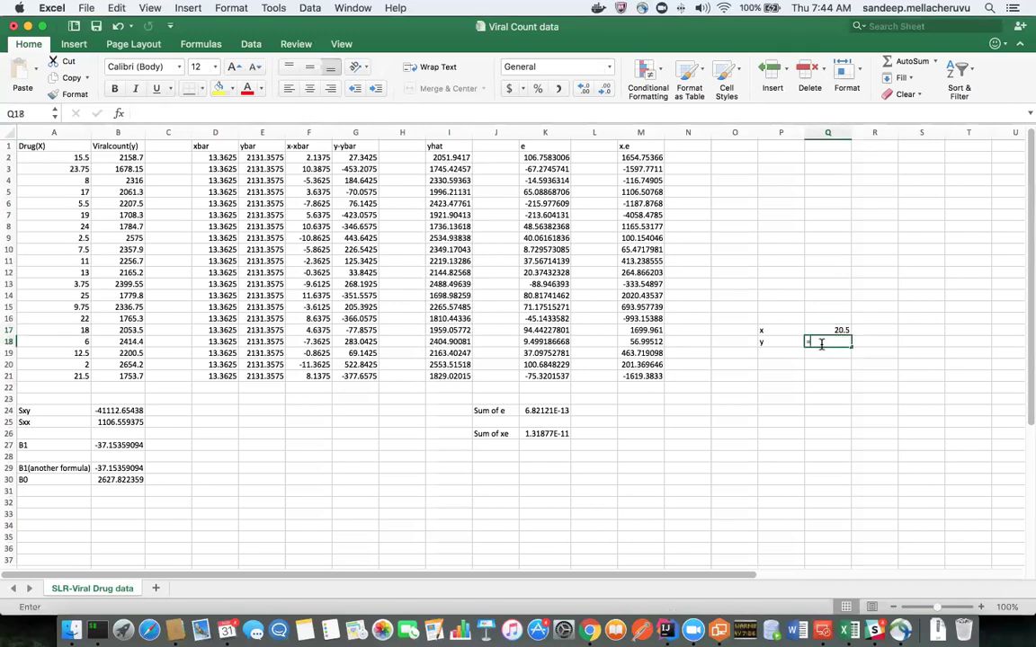
pyautogui.write('=')
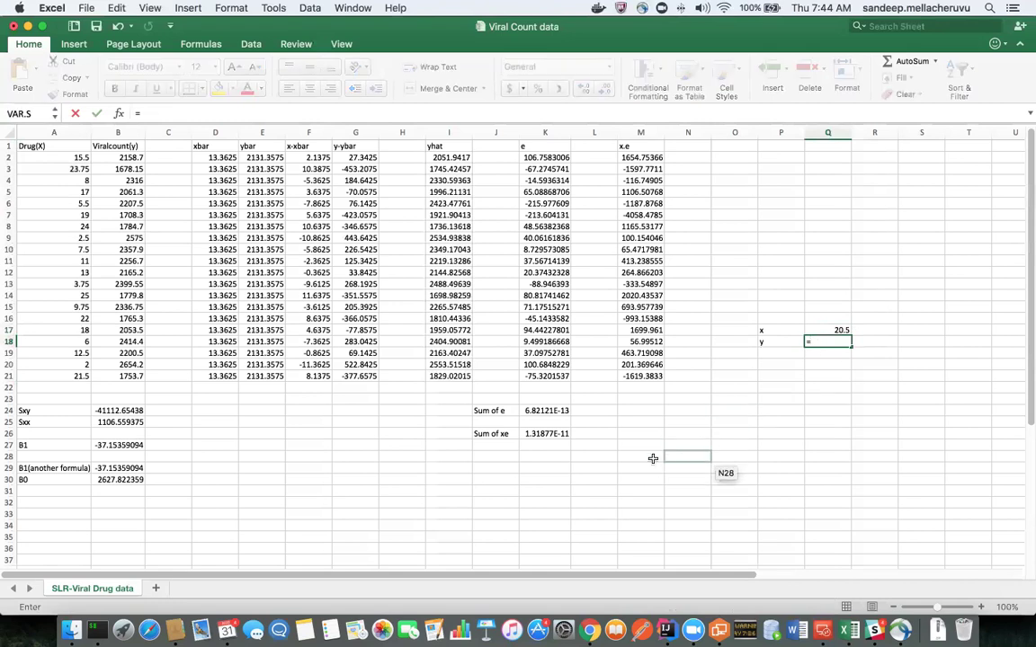
pyautogui.click(121, 479)
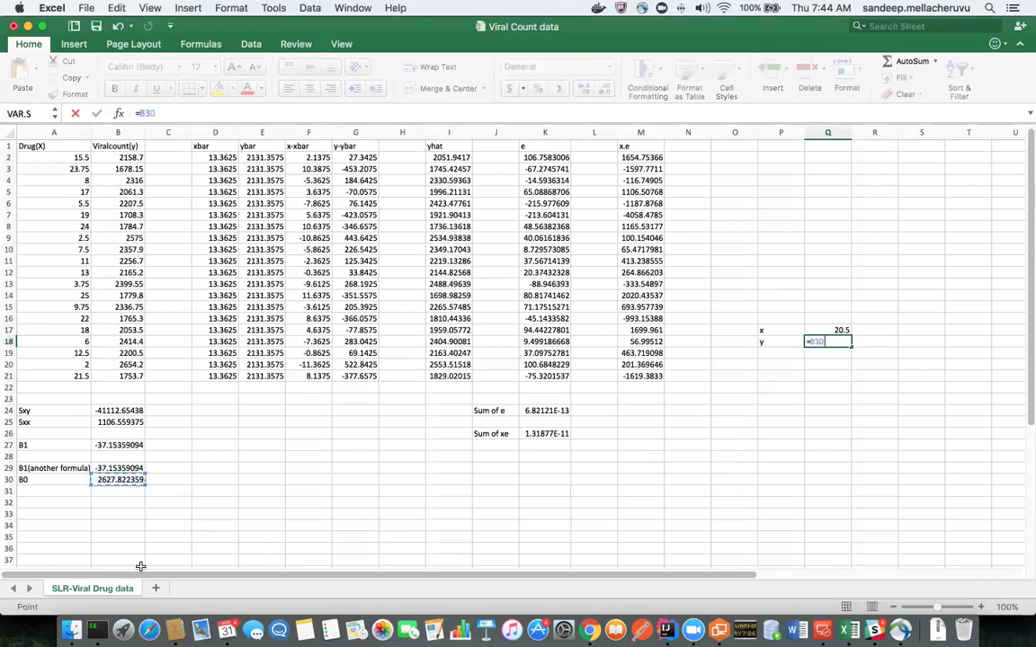
pyautogui.write('+')
pyautogui.click(117, 445)
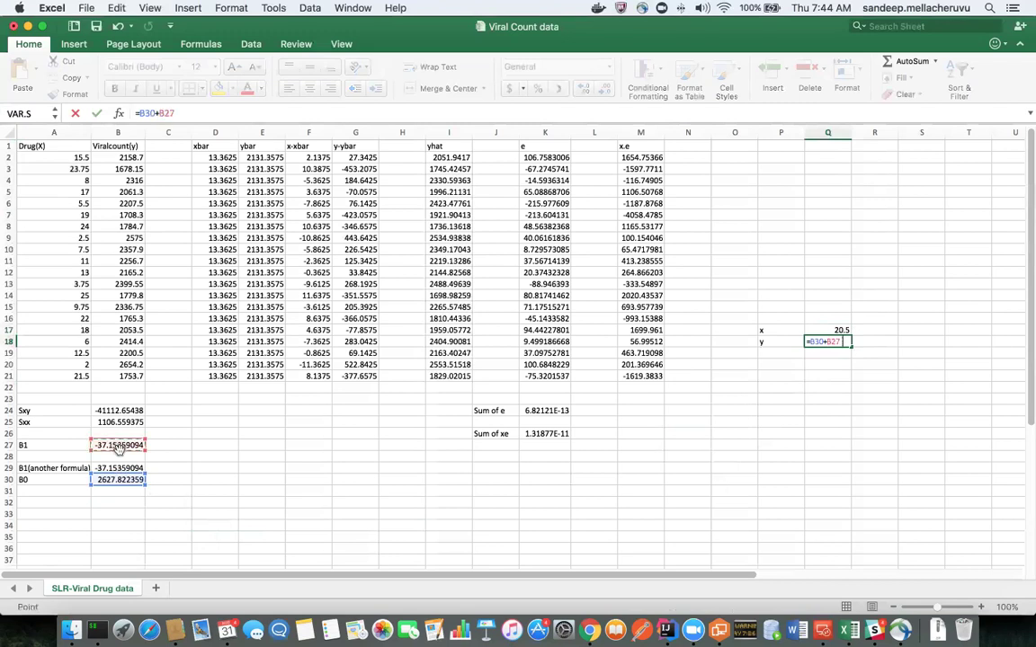
pyautogui.write('*')
pyautogui.click(810, 331)
pyautogui.hotkey('ctrl', 'Return')
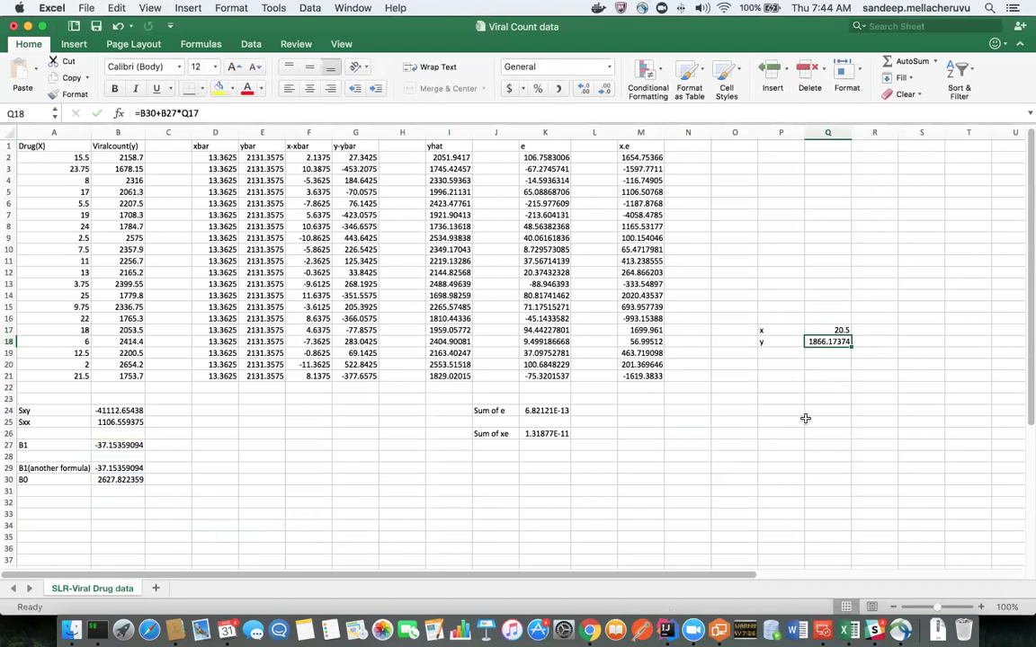
# Step: Review the new x value in Q17 and the predicted y in Q18 as an input and output pair
pyautogui.click(841, 330)
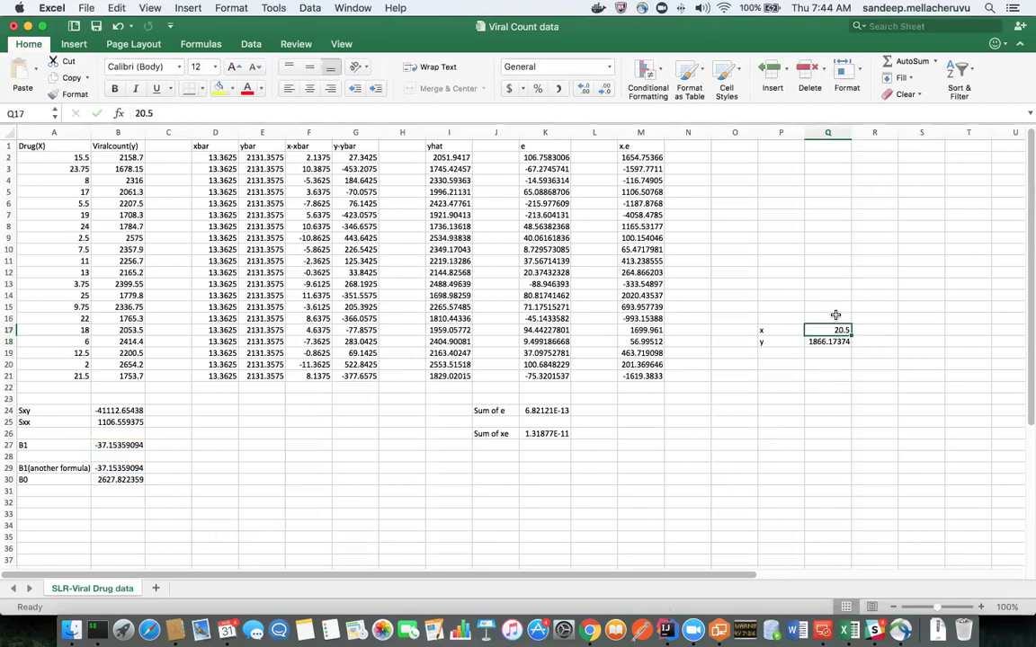
pyautogui.click(836, 321)
pyautogui.click(837, 331)
pyautogui.click(833, 342)
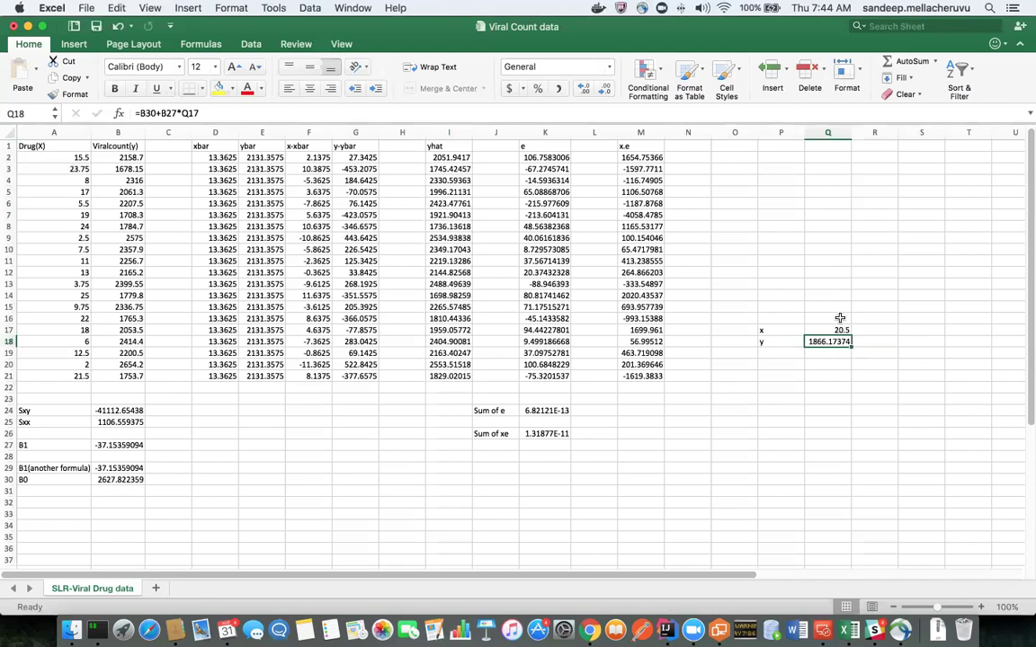
pyautogui.click(832, 331)
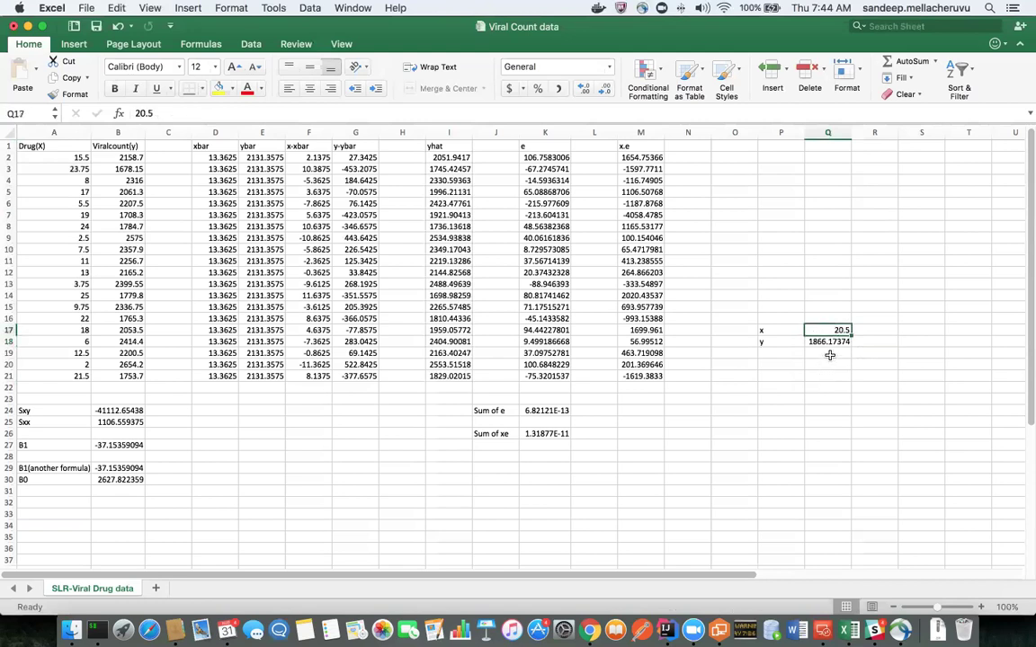
pyautogui.click(834, 342)
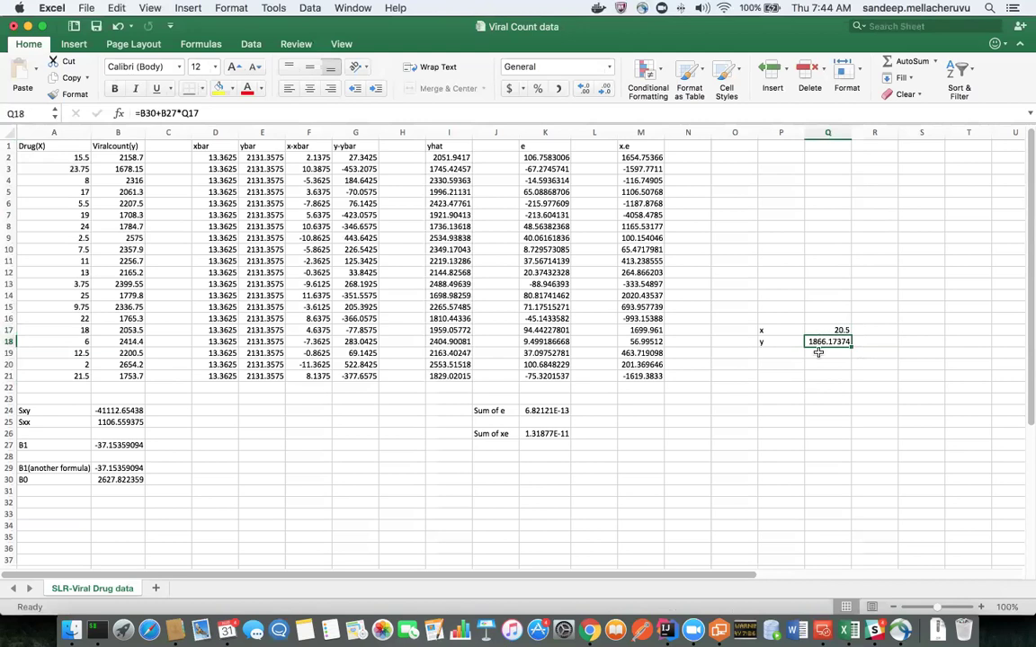
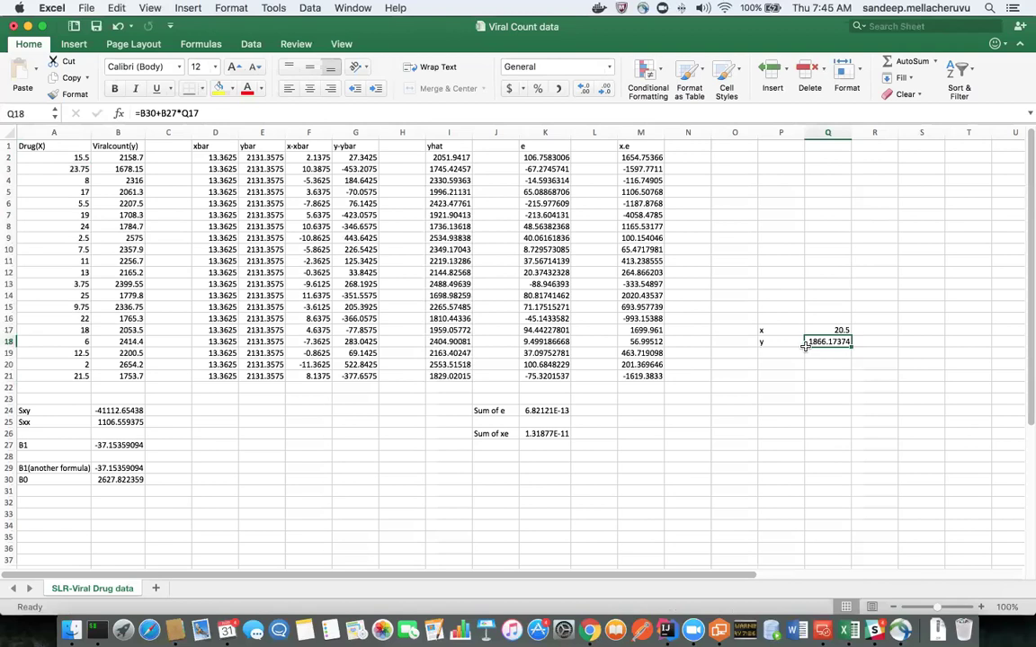
pyautogui.click(763, 342)
pyautogui.moveTo(756, 307)
pyautogui.mouseDown()
pyautogui.moveTo(836, 367)
pyautogui.moveTo(764, 308)
pyautogui.mouseUp()
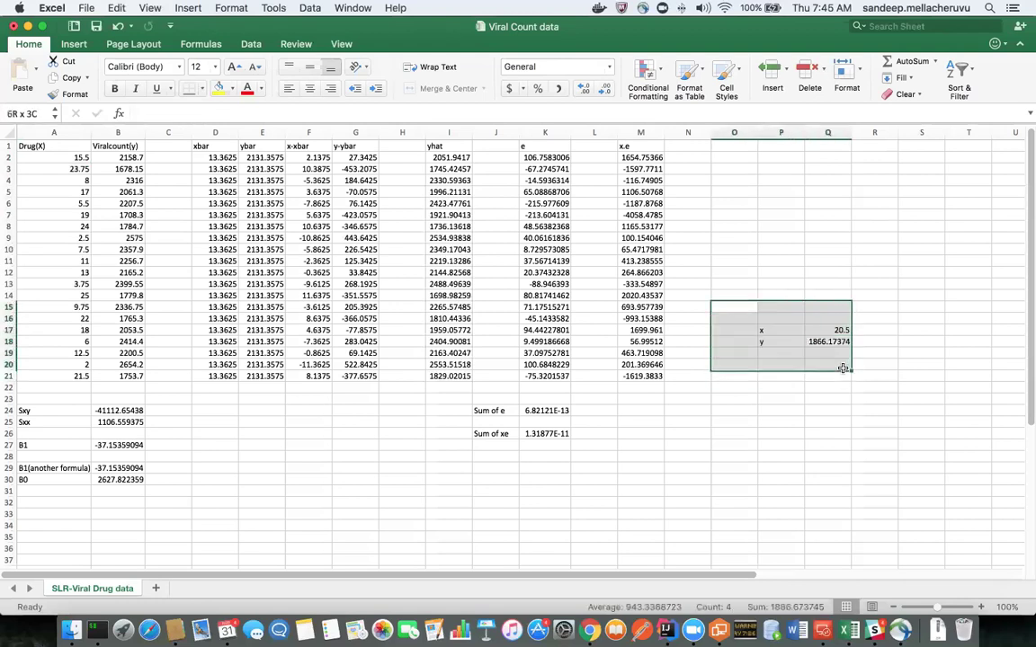
pyautogui.click(786, 294)
pyautogui.click(795, 363)
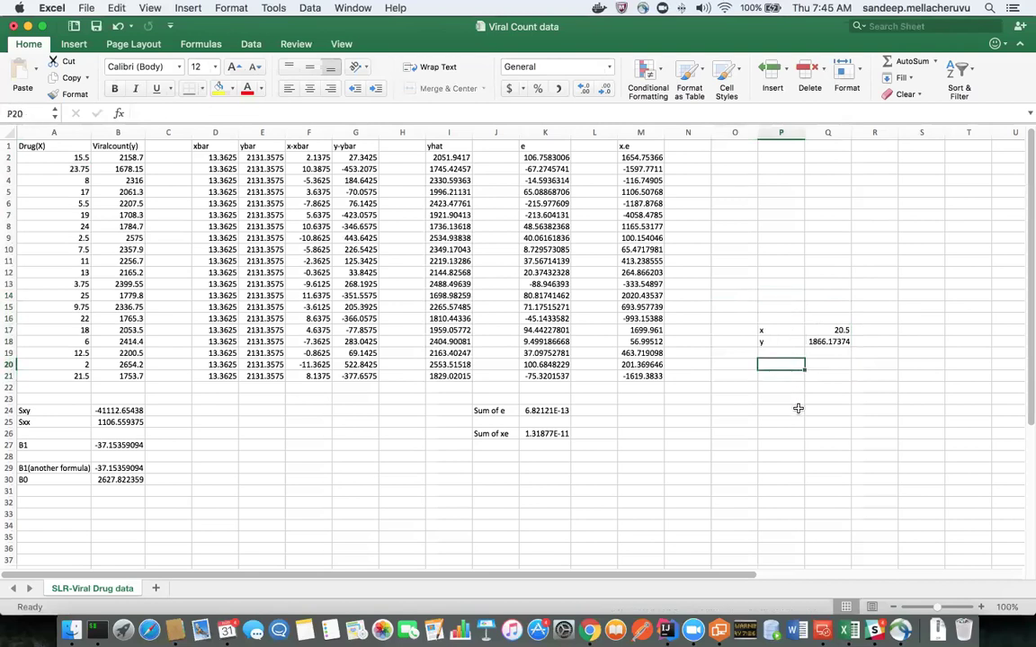
# Step: Set the x value in Q17 to 100 to test the prediction in Q18
pyautogui.press('Up')
pyautogui.press('Up')
pyautogui.press('Up')
pyautogui.press('Right')
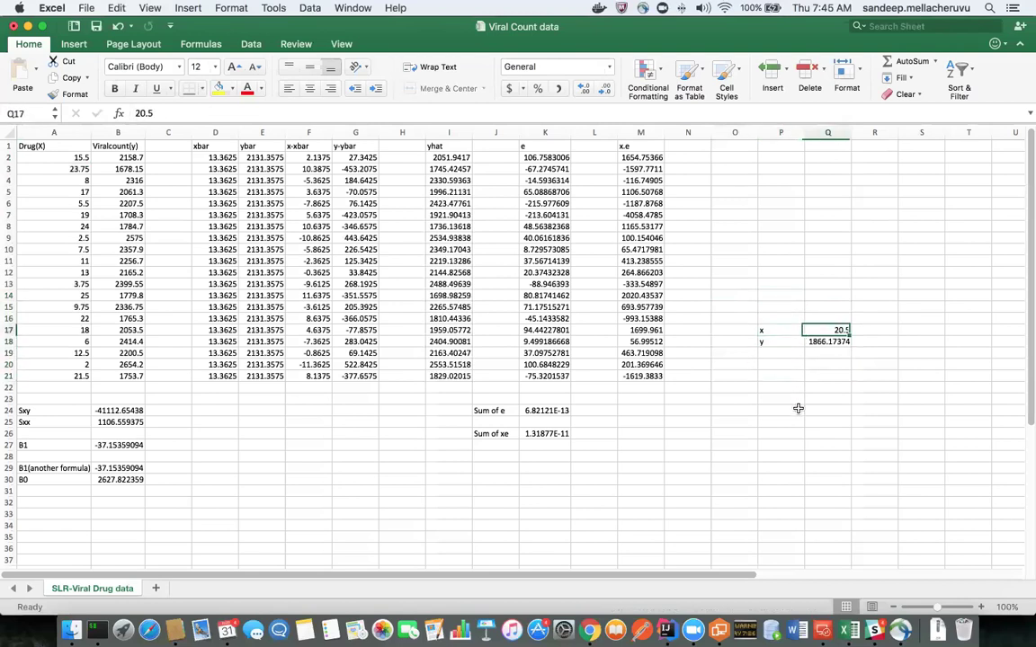
pyautogui.write('100')
pyautogui.press('Return')
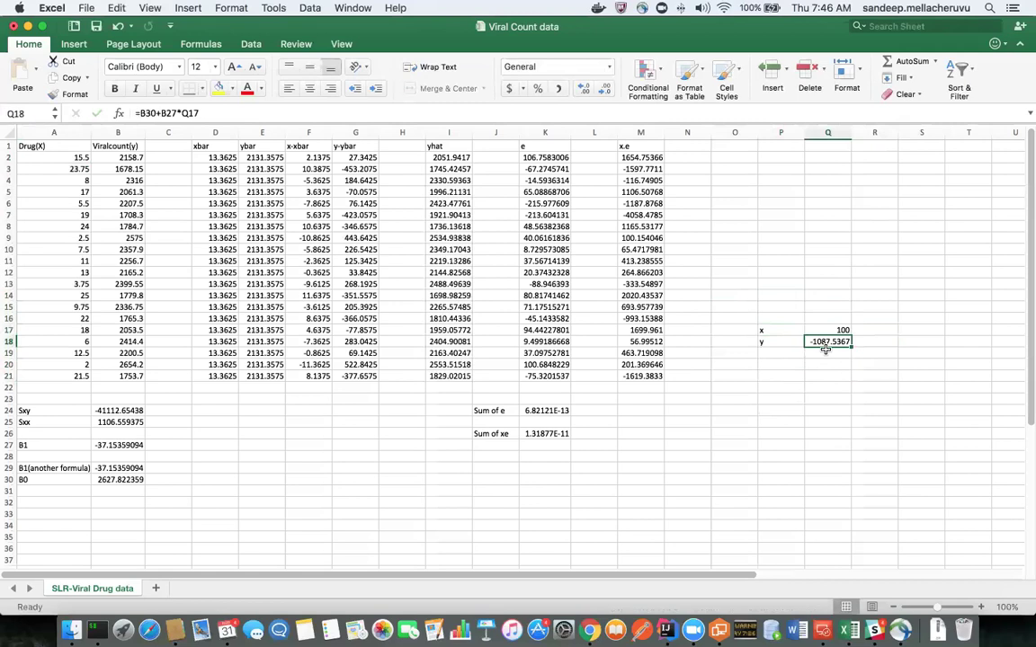
# Step: Set the x value in Q17 to 50 and check the predicted y in Q18
pyautogui.press('Up')
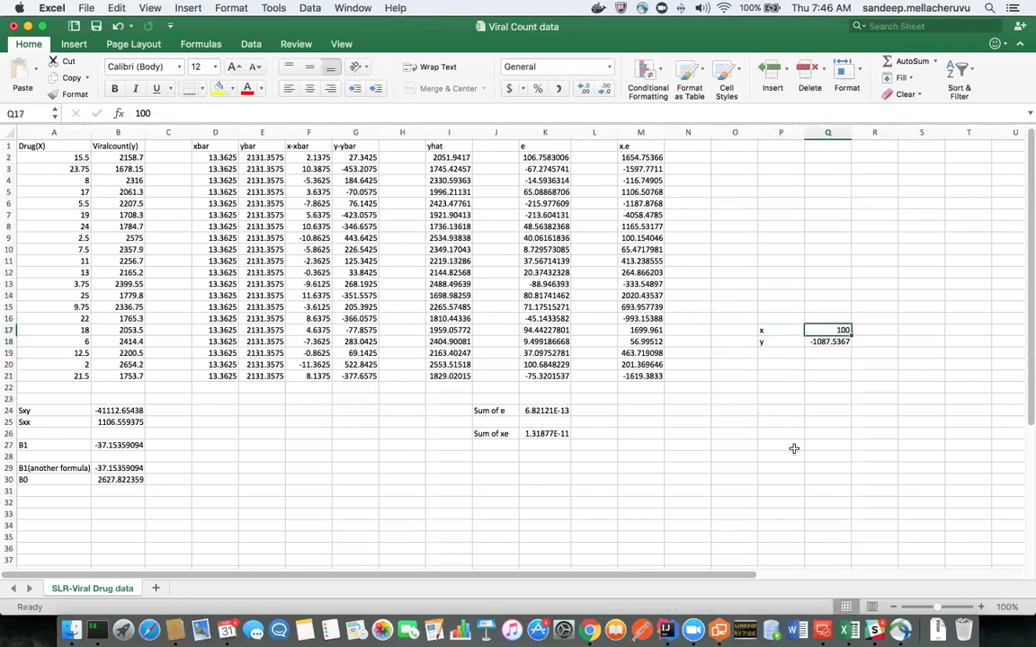
pyautogui.write('50')
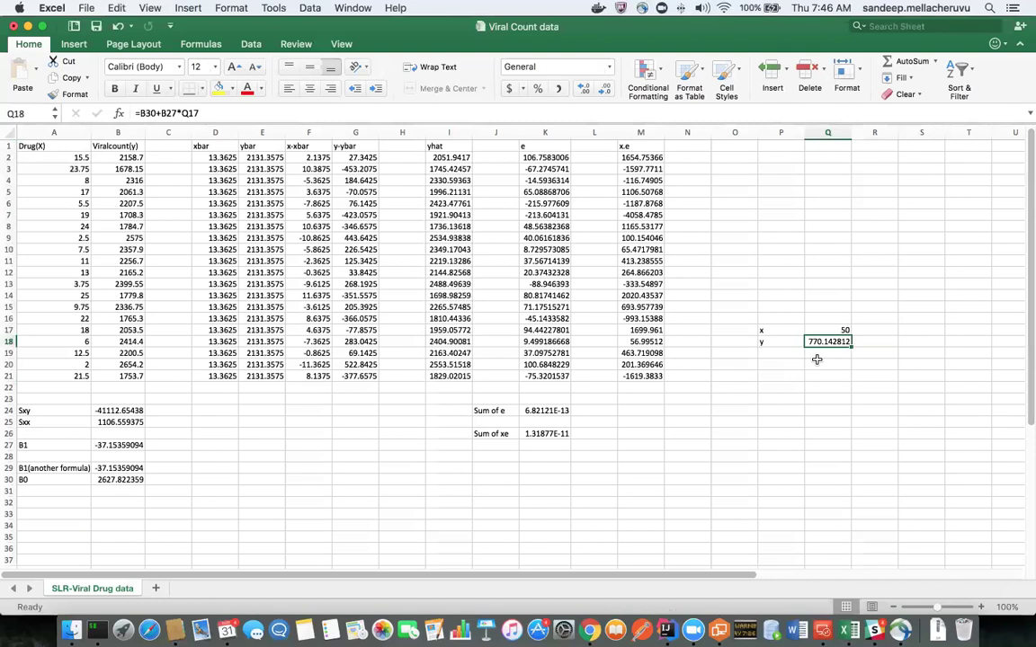
pyautogui.press('Up')
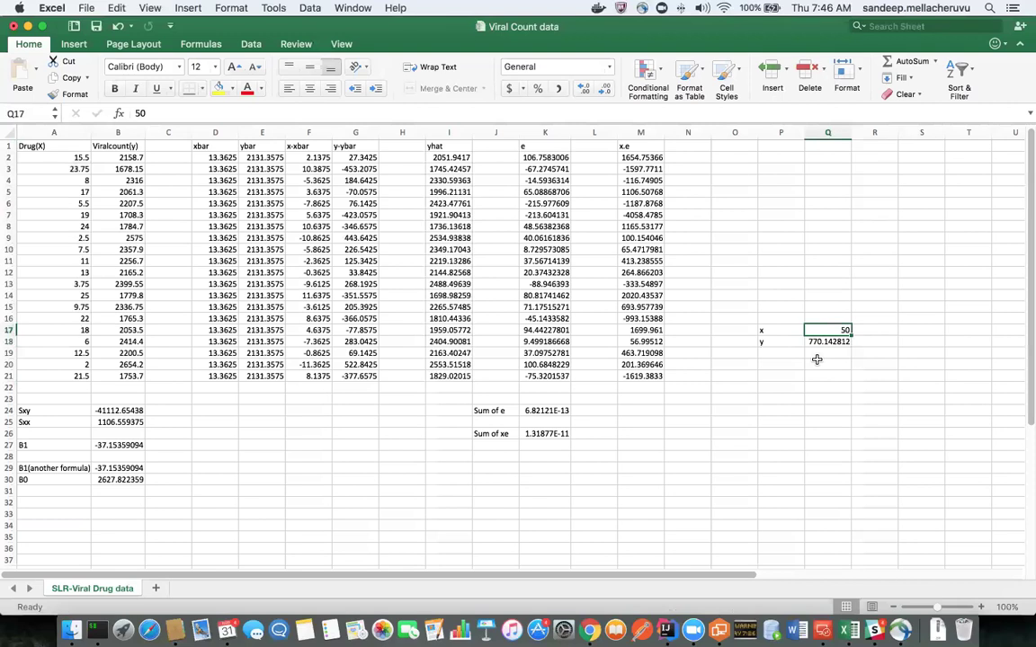
pyautogui.press('Up')
pyautogui.press('Left')
pyautogui.press('Down')
pyautogui.press('Right')
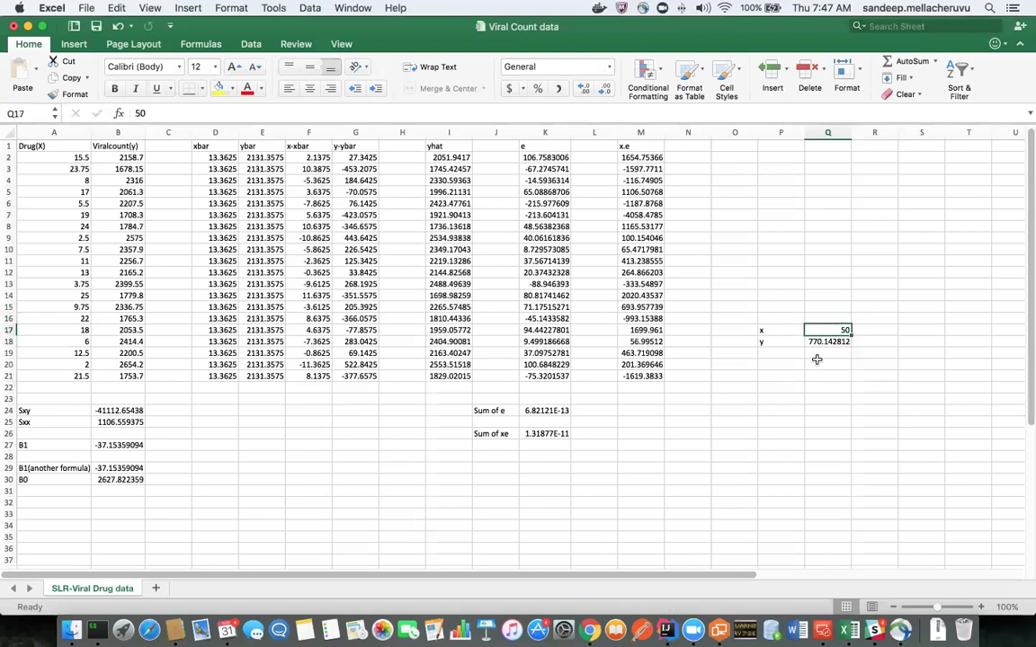
pyautogui.press('Down')
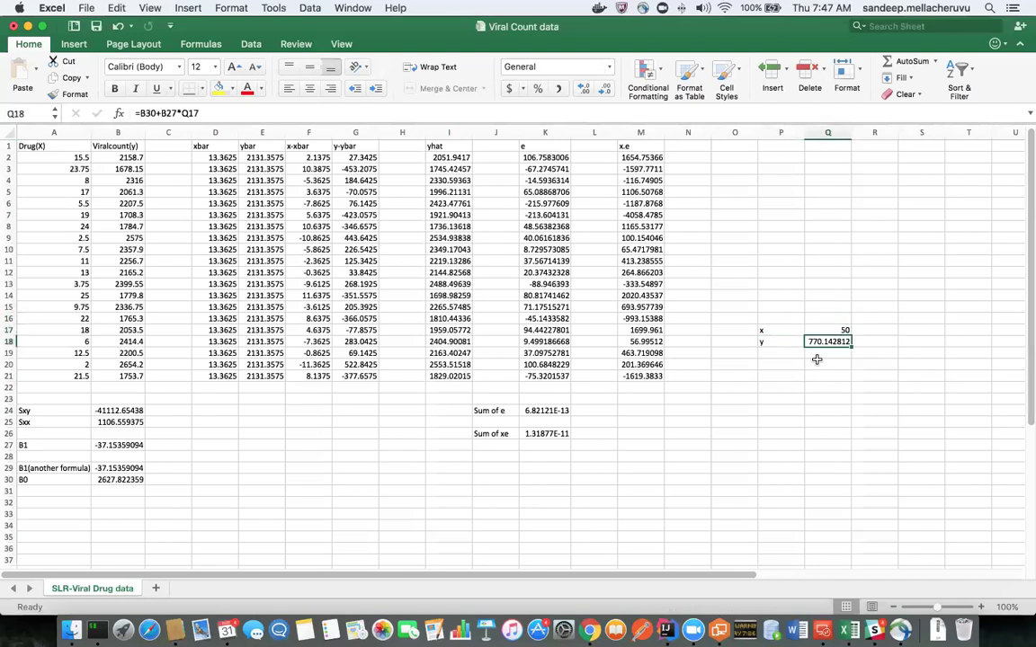
# Step: Set the x value in Q17 to 20.5 to recalculate the predicted y
pyautogui.press('Up')
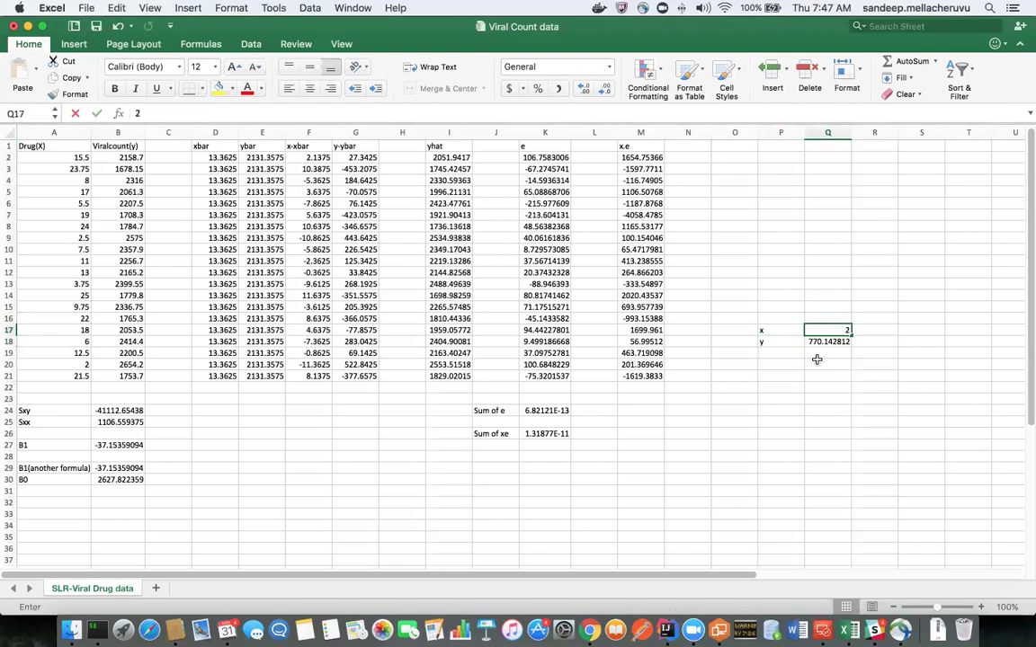
pyautogui.write('20.5')
pyautogui.press('Return')
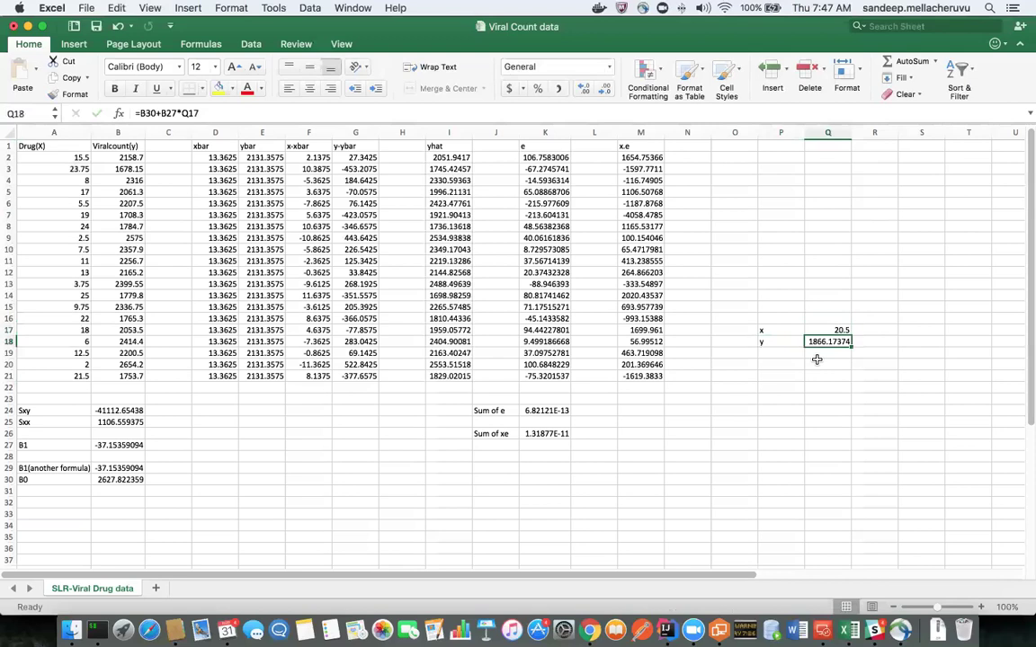
# Step: Switch to the SLR notebook in OneNote Online in Chrome and open the last page, with the Types of learning notes
pyautogui.press('super+Tab')
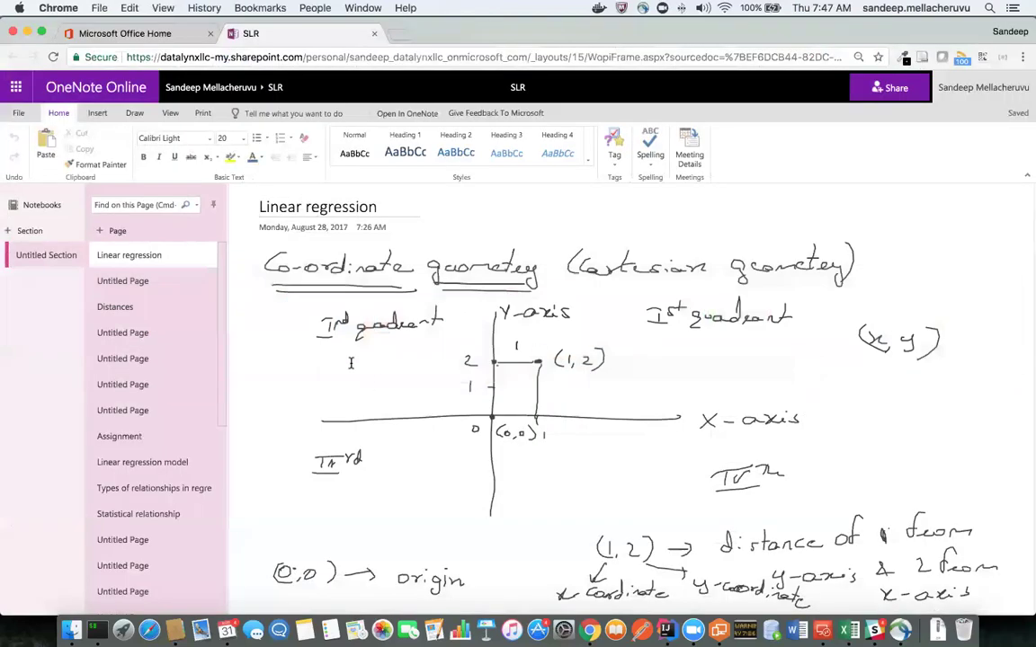
pyautogui.scroll(-5, 89, 356)
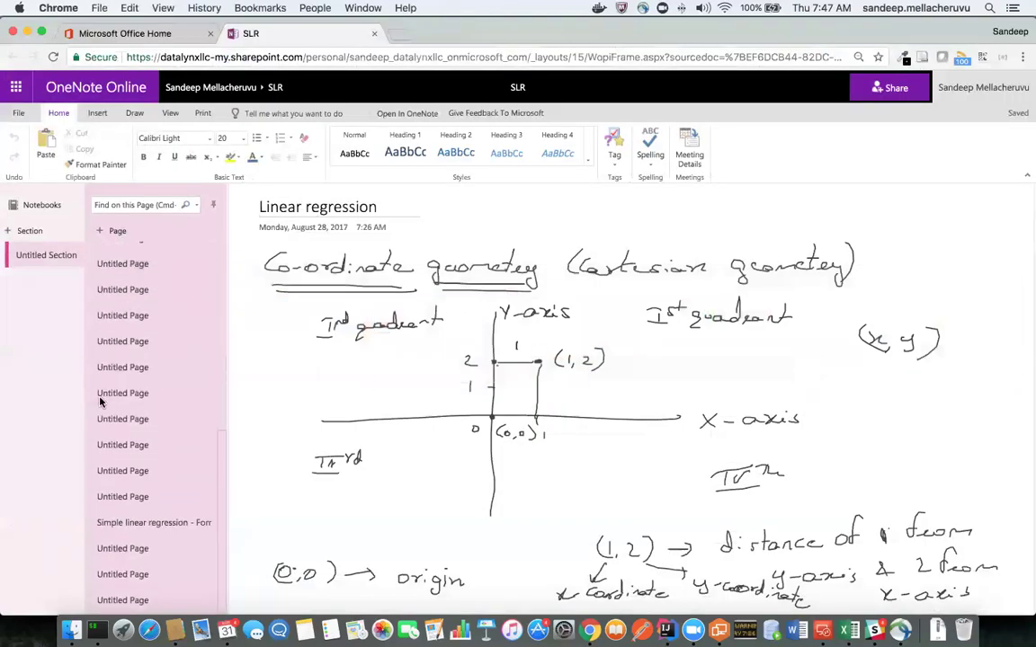
pyautogui.click(126, 600)
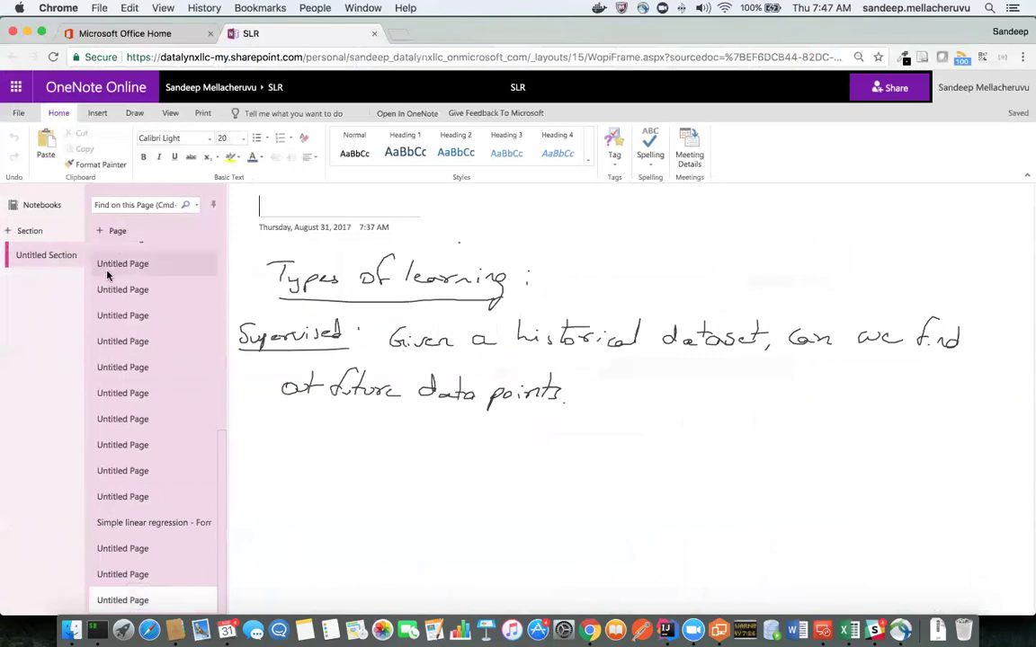
# Step: Activate the black Pen, undo the trial letter drawn too thick, and choose a thinner stroke thickness
pyautogui.click(134, 114)
pyautogui.click(100, 142)
pyautogui.moveTo(251, 447)
pyautogui.mouseDown()
pyautogui.moveTo(260, 465)
pyautogui.moveTo(274, 446)
pyautogui.mouseUp()
pyautogui.click(278, 459)
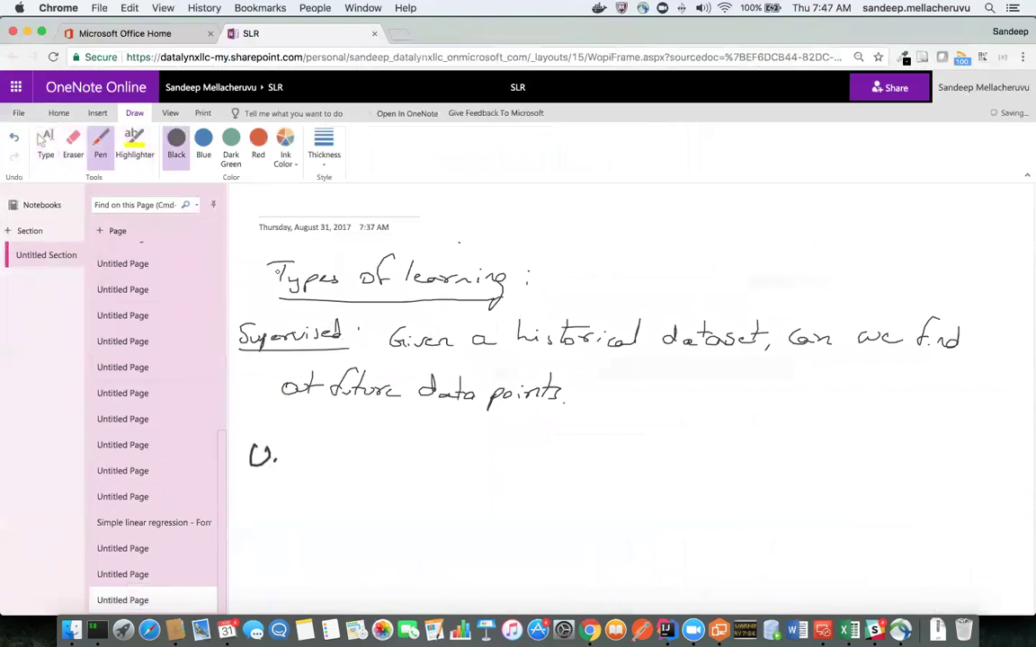
pyautogui.click(14, 138)
pyautogui.click(324, 149)
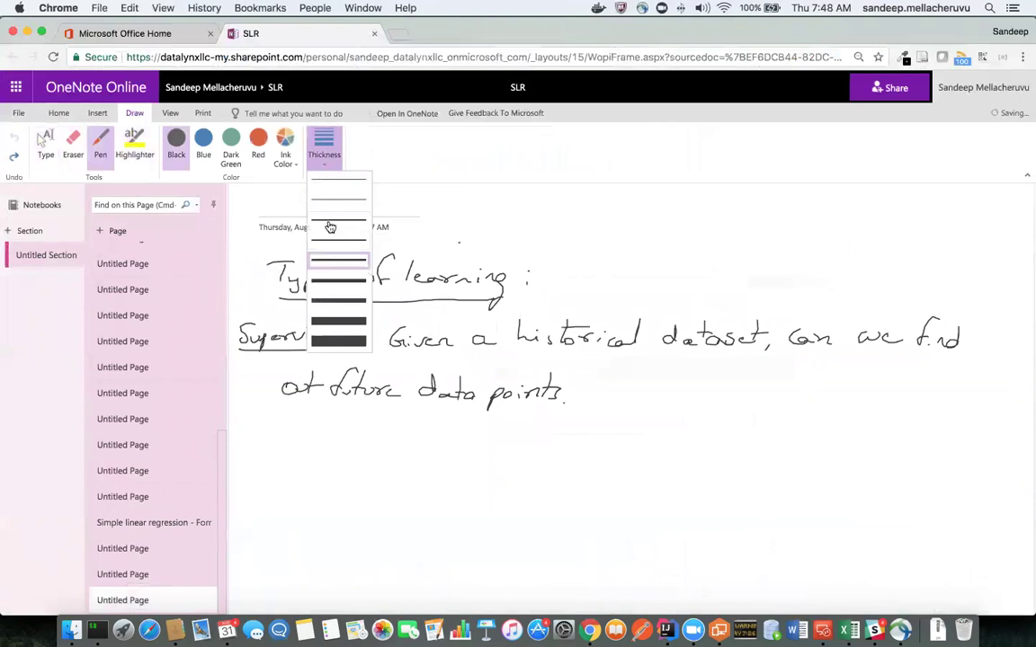
pyautogui.click(329, 232)
# Step: Handwrite the underlined heading "Unsupervised –" below the supervised learning definition
pyautogui.moveTo(247, 441); pyautogui.dragTo(317, 465)
pyautogui.moveTo(322, 455); pyautogui.dragTo(342, 451)
pyautogui.moveTo(345, 450); pyautogui.dragTo(383, 458)
pyautogui.press('super+z')
pyautogui.moveTo(392, 453); pyautogui.dragTo(397, 436)
pyautogui.moveTo(257, 466)
pyautogui.mouseDown()
pyautogui.moveTo(416, 469)
pyautogui.moveTo(432, 453)
pyautogui.mouseUp()
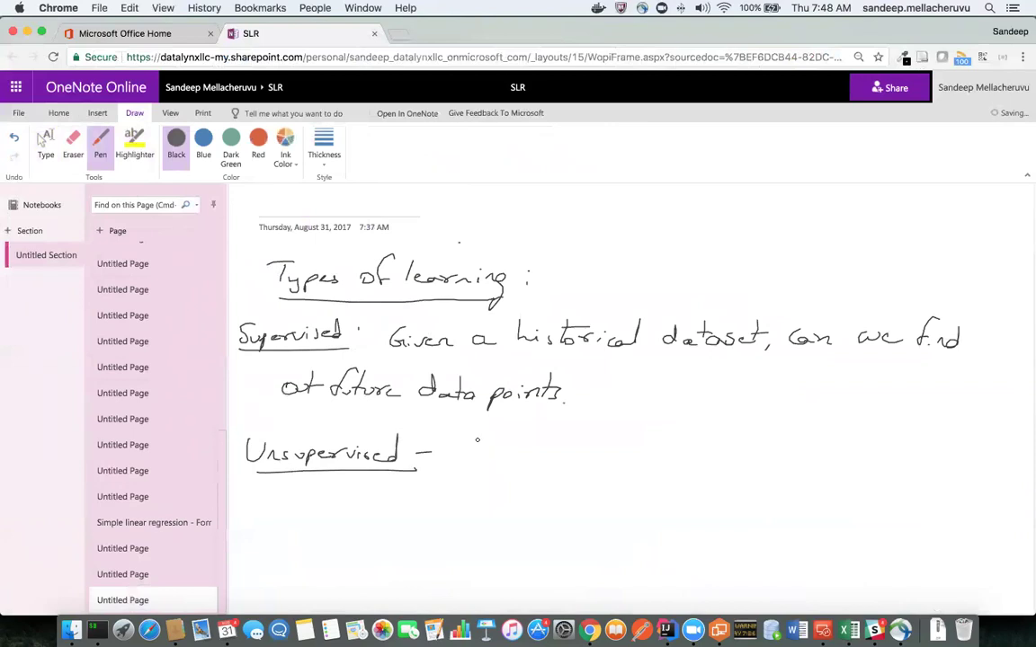
# Step: Handwrite "Can we predict something about data" after the Unsupervised heading
pyautogui.moveTo(475, 447); pyautogui.dragTo(468, 462)
pyautogui.moveTo(482, 454)
pyautogui.mouseDown()
pyautogui.moveTo(568, 457)
pyautogui.moveTo(582, 467)
pyautogui.moveTo(671, 461)
pyautogui.mouseUp()
pyautogui.moveTo(662, 444)
pyautogui.mouseDown()
pyautogui.moveTo(678, 442)
pyautogui.moveTo(691, 458)
pyautogui.moveTo(823, 457)
pyautogui.mouseUp()
pyautogui.click(711, 452)
pyautogui.moveTo(827, 450)
pyautogui.mouseDown()
pyautogui.moveTo(814, 477)
pyautogui.moveTo(864, 455)
pyautogui.mouseUp()
pyautogui.moveTo(869, 448)
pyautogui.mouseDown()
pyautogui.moveTo(893, 456)
pyautogui.moveTo(932, 430)
pyautogui.moveTo(953, 456)
pyautogui.mouseUp()
pyautogui.moveTo(960, 448); pyautogui.dragTo(965, 456)
pyautogui.click(968, 457)
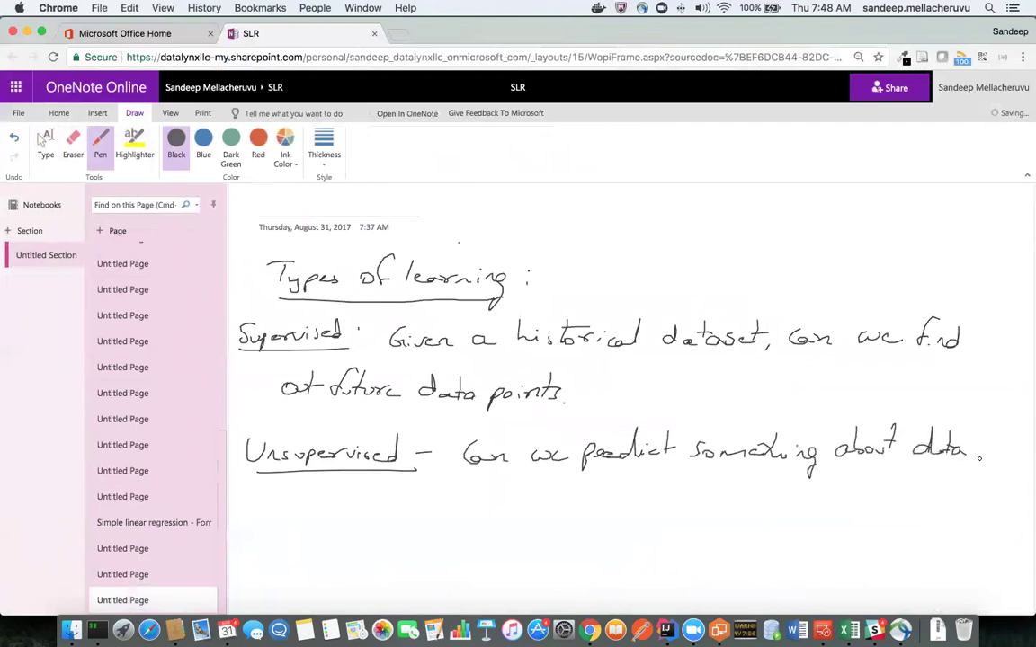
# Step: Continue the unsupervised definition on a new line with the handwritten words "without training the system"
pyautogui.moveTo(288, 502); pyautogui.dragTo(355, 511)
pyautogui.moveTo(357, 504); pyautogui.dragTo(397, 511)
pyautogui.click(400, 504)
pyautogui.moveTo(403, 504); pyautogui.dragTo(428, 511)
pyautogui.moveTo(430, 504)
pyautogui.mouseDown()
pyautogui.moveTo(478, 514)
pyautogui.moveTo(467, 528)
pyautogui.mouseUp()
pyautogui.moveTo(501, 493)
pyautogui.mouseDown()
pyautogui.moveTo(504, 513)
pyautogui.moveTo(568, 517)
pyautogui.mouseUp()
pyautogui.moveTo(589, 505); pyautogui.dragTo(602, 530)
pyautogui.moveTo(627, 505)
pyautogui.mouseDown()
pyautogui.moveTo(616, 517)
pyautogui.moveTo(637, 516)
pyautogui.mouseUp()
pyautogui.moveTo(629, 505); pyautogui.dragTo(670, 514)
pyautogui.click(686, 511)
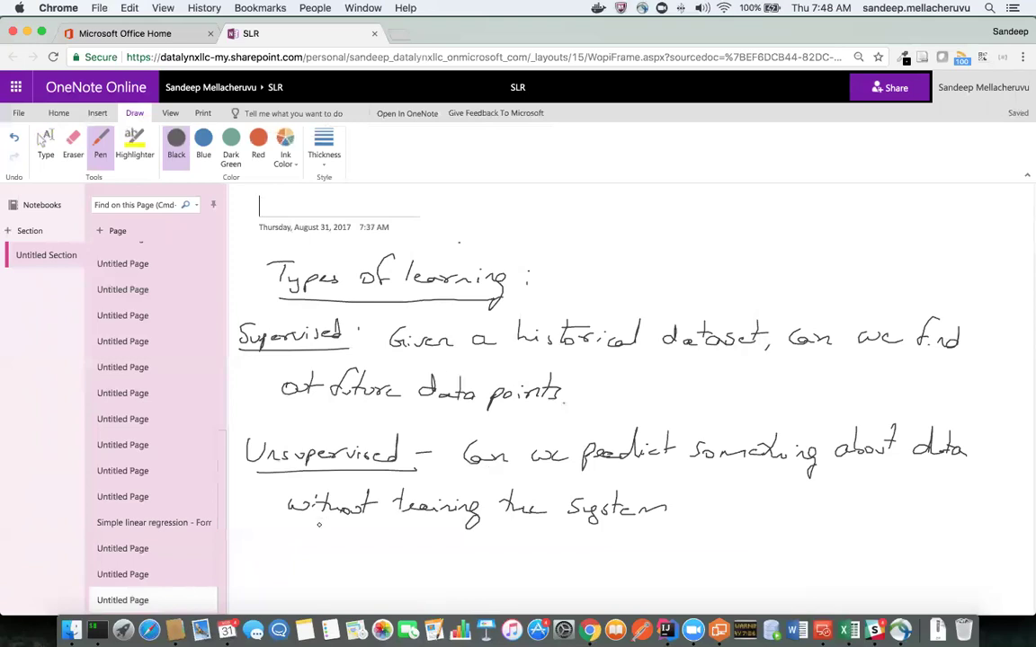
# Step: Handwrite "(without giving past data)" to complete the unsupervised learning definition
pyautogui.moveTo(691, 500)
pyautogui.mouseDown()
pyautogui.moveTo(685, 518)
pyautogui.moveTo(781, 509)
pyautogui.moveTo(792, 497)
pyautogui.moveTo(828, 510)
pyautogui.moveTo(807, 527)
pyautogui.moveTo(836, 508)
pyautogui.mouseUp()
pyautogui.press('super+z')
pyautogui.moveTo(840, 508); pyautogui.dragTo(859, 511)
pyautogui.moveTo(861, 508); pyautogui.dragTo(871, 528)
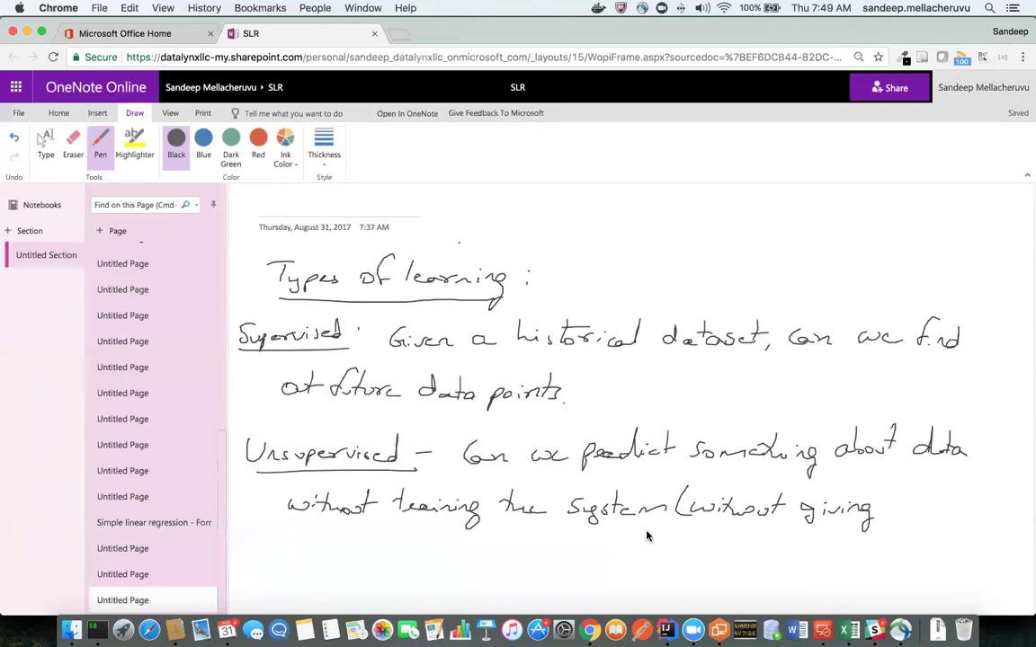
pyautogui.moveTo(897, 497)
pyautogui.mouseDown()
pyautogui.moveTo(896, 517)
pyautogui.moveTo(906, 505)
pyautogui.moveTo(941, 517)
pyautogui.moveTo(953, 497)
pyautogui.mouseUp()
pyautogui.moveTo(307, 549); pyautogui.dragTo(353, 564)
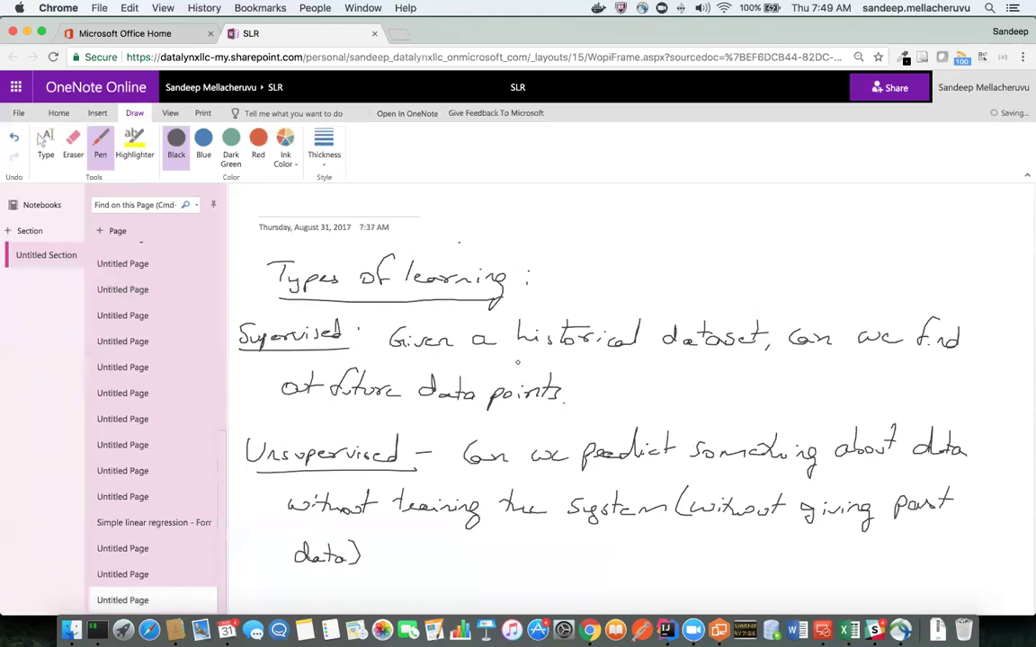
# Step: Collapse the page list and handwrite the example person's name in the blank area beside the Types of learning heading
pyautogui.click(213, 205)
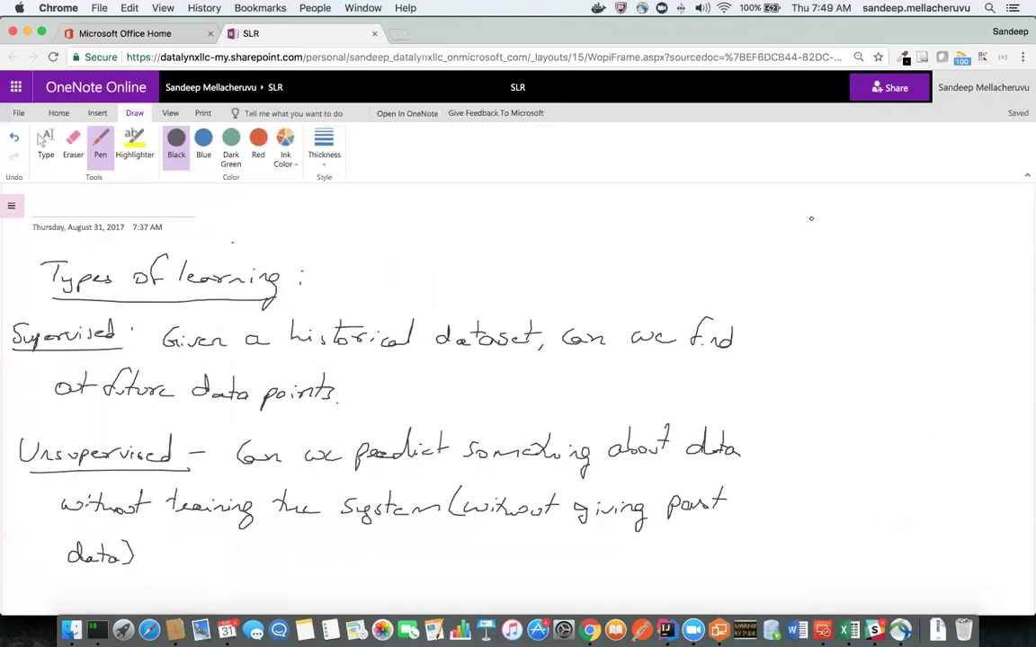
pyautogui.moveTo(810, 219)
pyautogui.mouseDown()
pyautogui.moveTo(837, 215)
pyautogui.moveTo(809, 237)
pyautogui.moveTo(838, 235)
pyautogui.moveTo(809, 239)
pyautogui.moveTo(895, 222)
pyautogui.mouseUp()
pyautogui.press('super+z')
pyautogui.press('super+z')
pyautogui.press('super+z')
pyautogui.press('super+z')
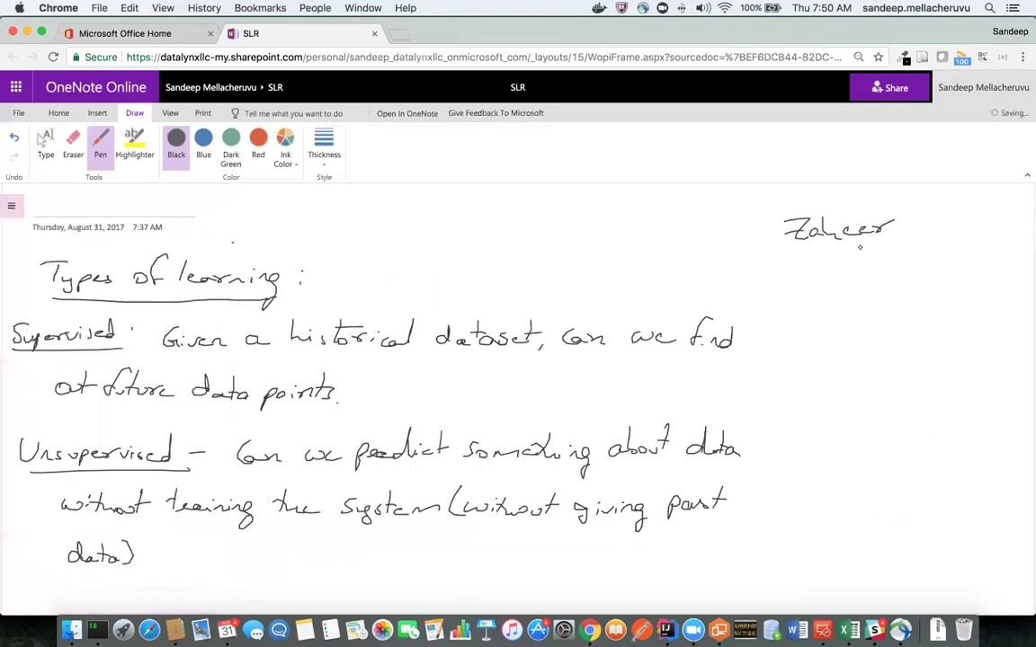
# Step: Draw a downward arrow under the person's name and handwrite Apple, Orange and Banana below it, joined by a brace
pyautogui.moveTo(838, 261)
pyautogui.mouseDown()
pyautogui.moveTo(836, 277)
pyautogui.moveTo(849, 269)
pyautogui.mouseUp()
pyautogui.moveTo(822, 313); pyautogui.dragTo(881, 311)
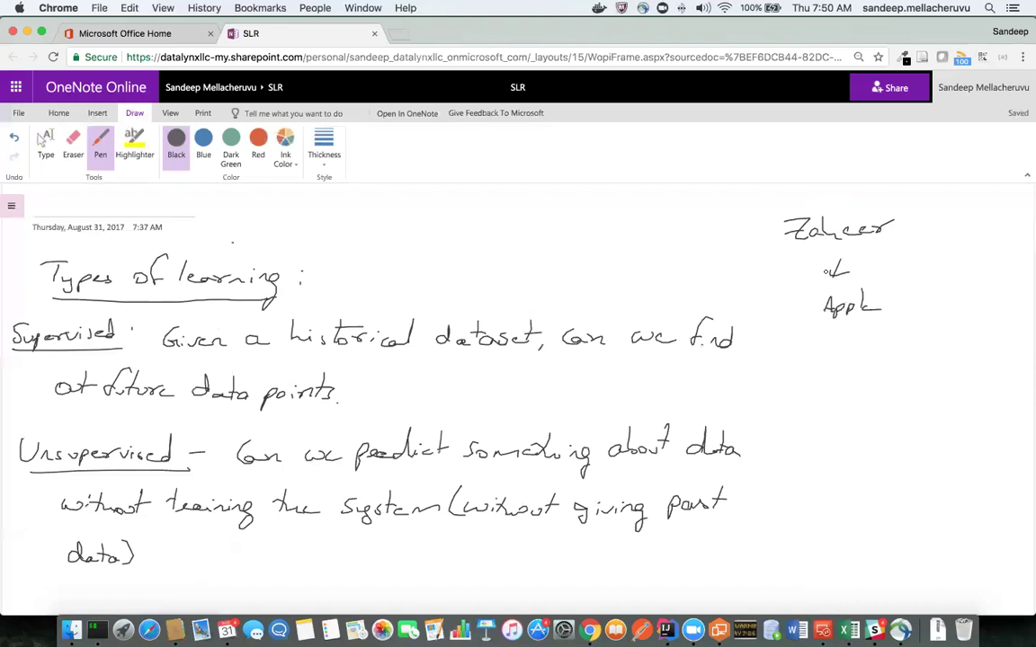
pyautogui.moveTo(846, 331)
pyautogui.mouseDown()
pyautogui.moveTo(836, 340)
pyautogui.moveTo(847, 331)
pyautogui.mouseUp()
pyautogui.moveTo(850, 336); pyautogui.dragTo(923, 338)
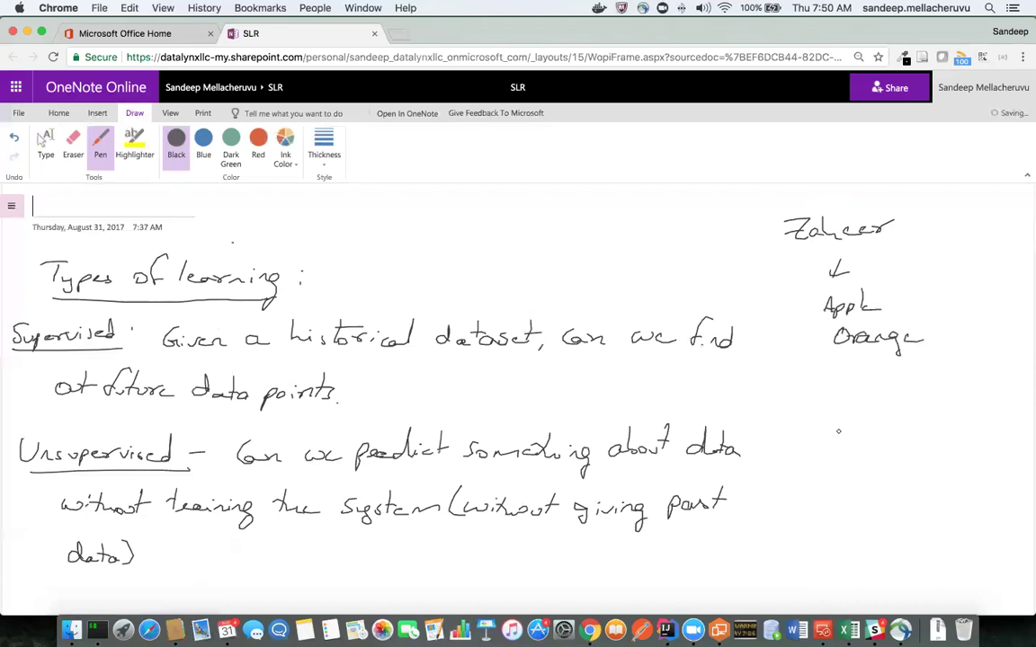
pyautogui.moveTo(850, 365)
pyautogui.mouseDown()
pyautogui.moveTo(876, 378)
pyautogui.moveTo(953, 370)
pyautogui.mouseUp()
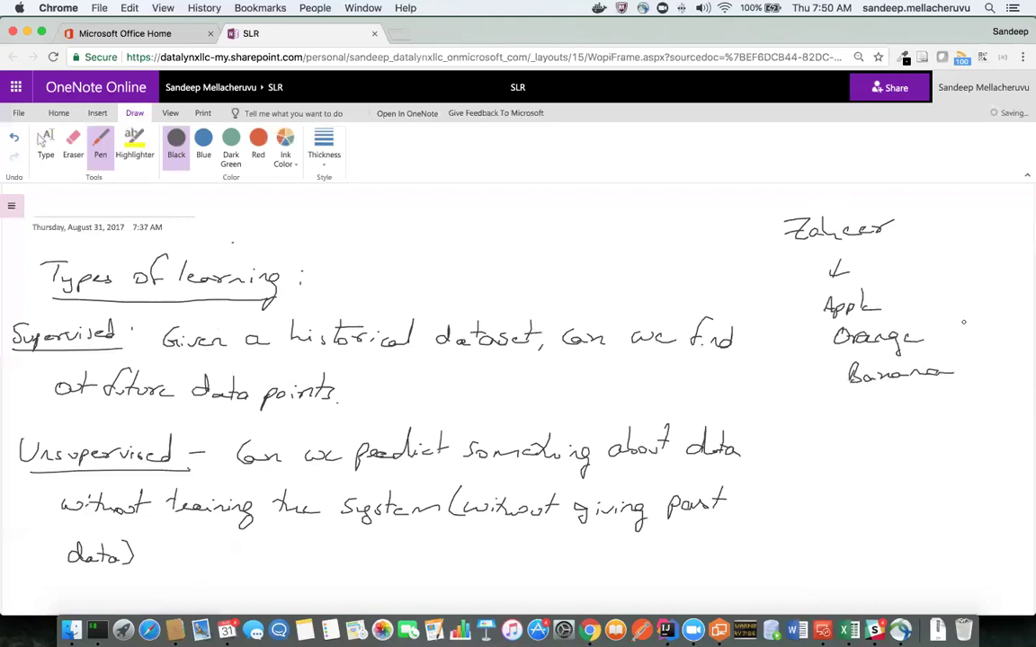
pyautogui.moveTo(906, 288)
pyautogui.mouseDown()
pyautogui.moveTo(955, 335)
pyautogui.moveTo(959, 378)
pyautogui.mouseUp()
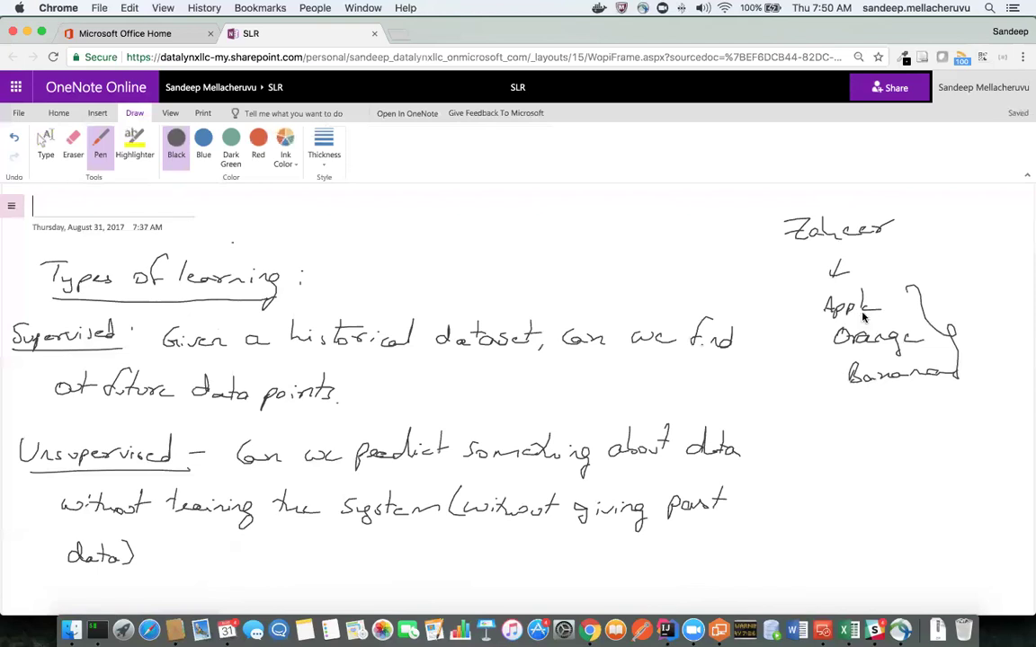
# Step: Draw an arrow from the fruit list back to the person's name, then dash and underline Apple, Orange and Banana
pyautogui.click(742, 343)
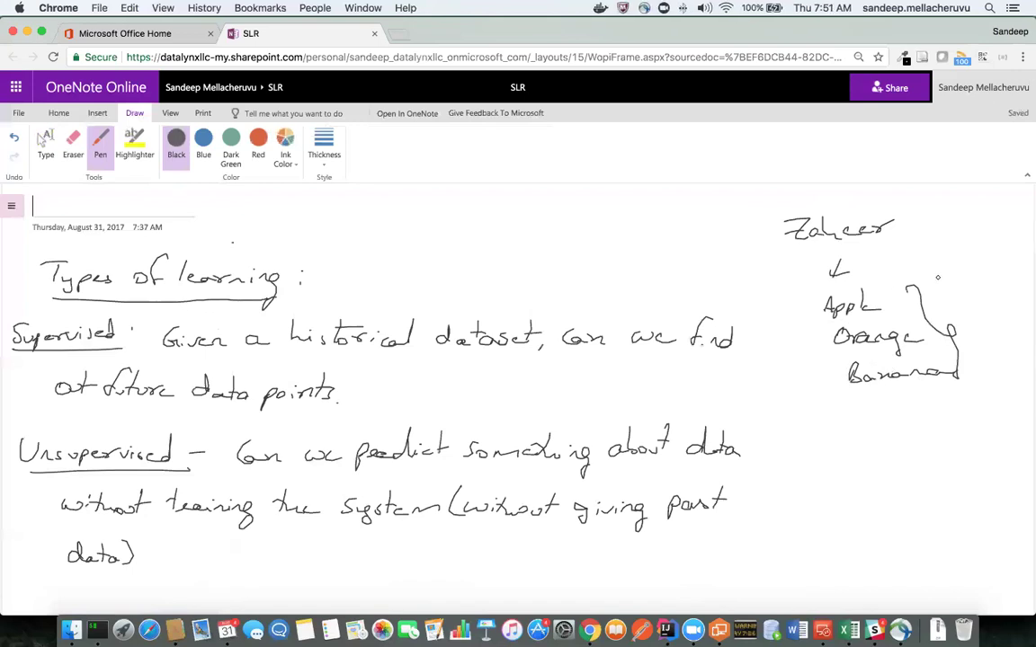
pyautogui.moveTo(929, 290)
pyautogui.mouseDown()
pyautogui.moveTo(931, 269)
pyautogui.moveTo(906, 256)
pyautogui.mouseUp()
pyautogui.moveTo(802, 317)
pyautogui.mouseDown()
pyautogui.moveTo(819, 316)
pyautogui.moveTo(832, 382)
pyautogui.mouseUp()
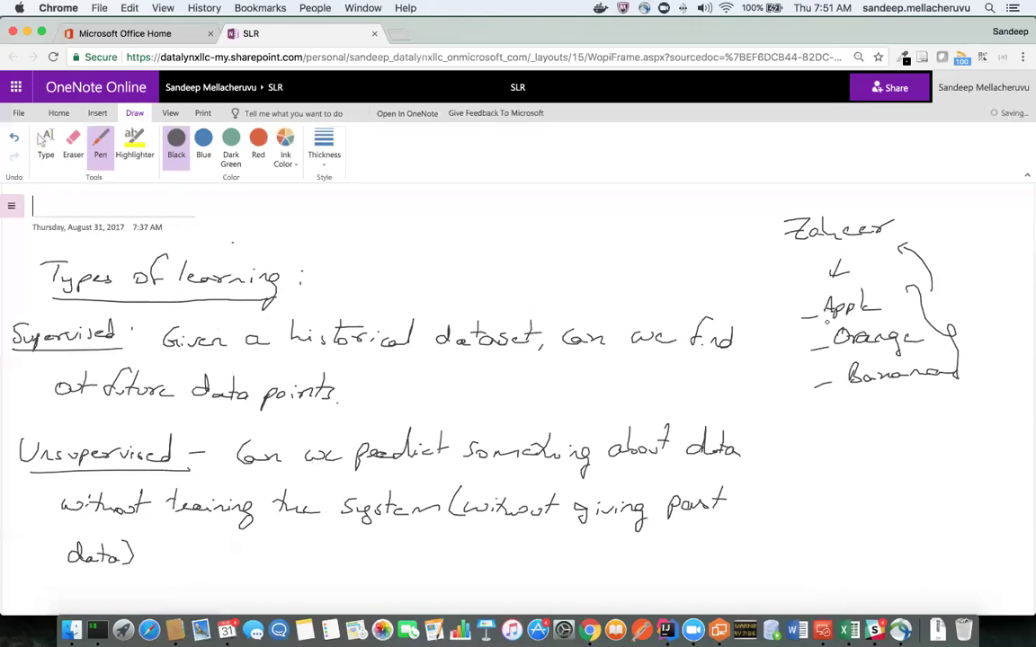
pyautogui.moveTo(825, 315); pyautogui.dragTo(885, 313)
pyautogui.moveTo(834, 344); pyautogui.dragTo(923, 340)
pyautogui.moveTo(850, 391); pyautogui.dragTo(942, 385)
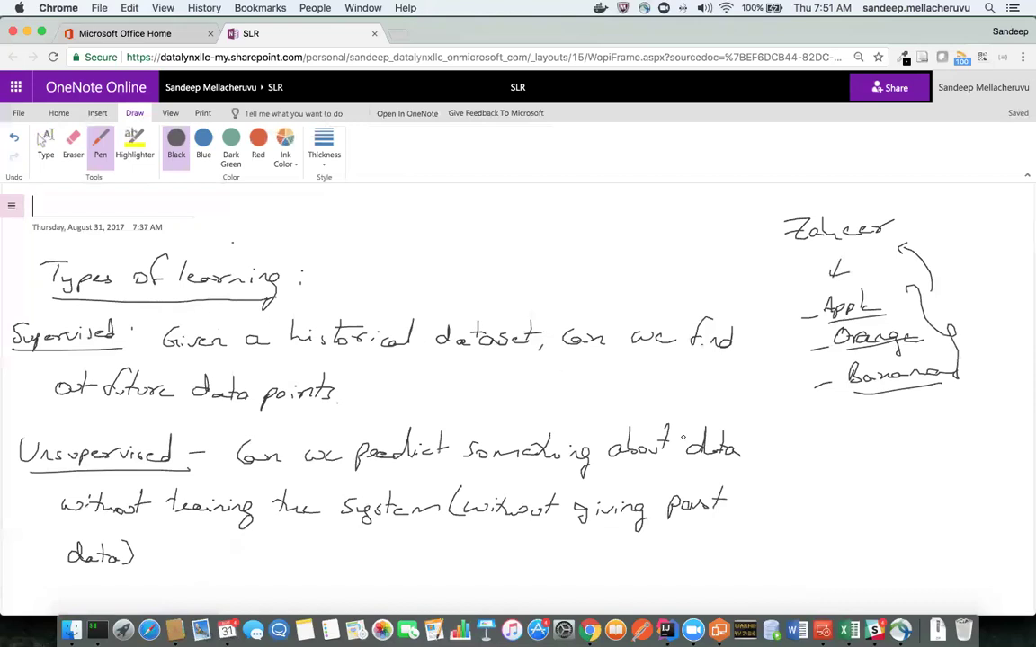
# Step: Handwrite a second fruit list of pears, jackfruit and blueberry below Banana and bracket the three words together
pyautogui.moveTo(867, 440); pyautogui.dragTo(926, 437)
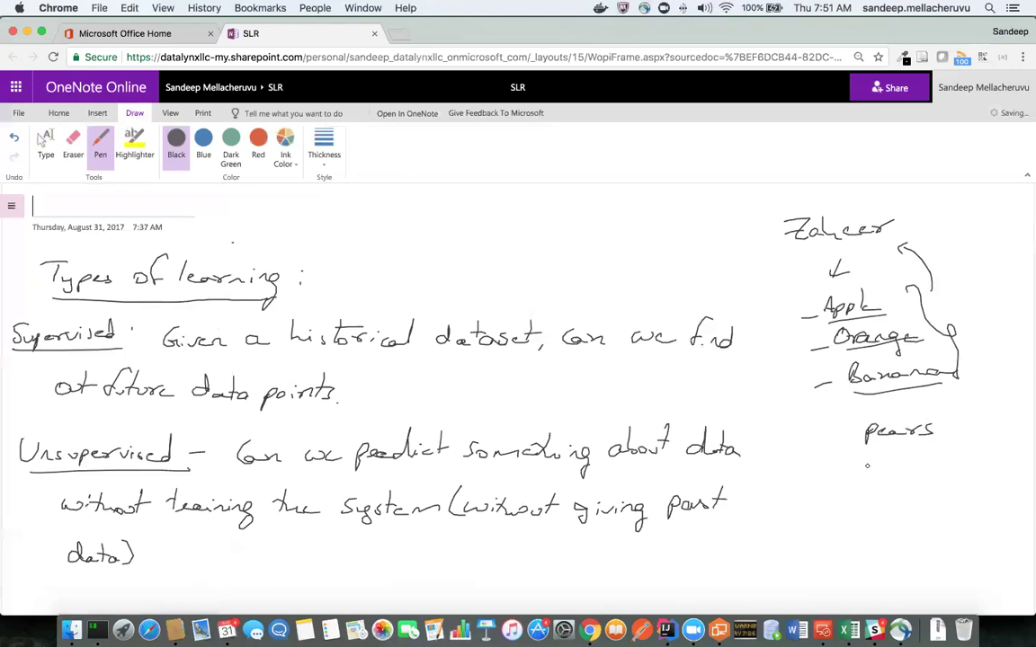
pyautogui.moveTo(870, 456)
pyautogui.mouseDown()
pyautogui.moveTo(919, 472)
pyautogui.moveTo(975, 463)
pyautogui.mouseUp()
pyautogui.moveTo(882, 507)
pyautogui.mouseDown()
pyautogui.moveTo(888, 495)
pyautogui.moveTo(914, 516)
pyautogui.moveTo(971, 507)
pyautogui.moveTo(980, 521)
pyautogui.mouseUp()
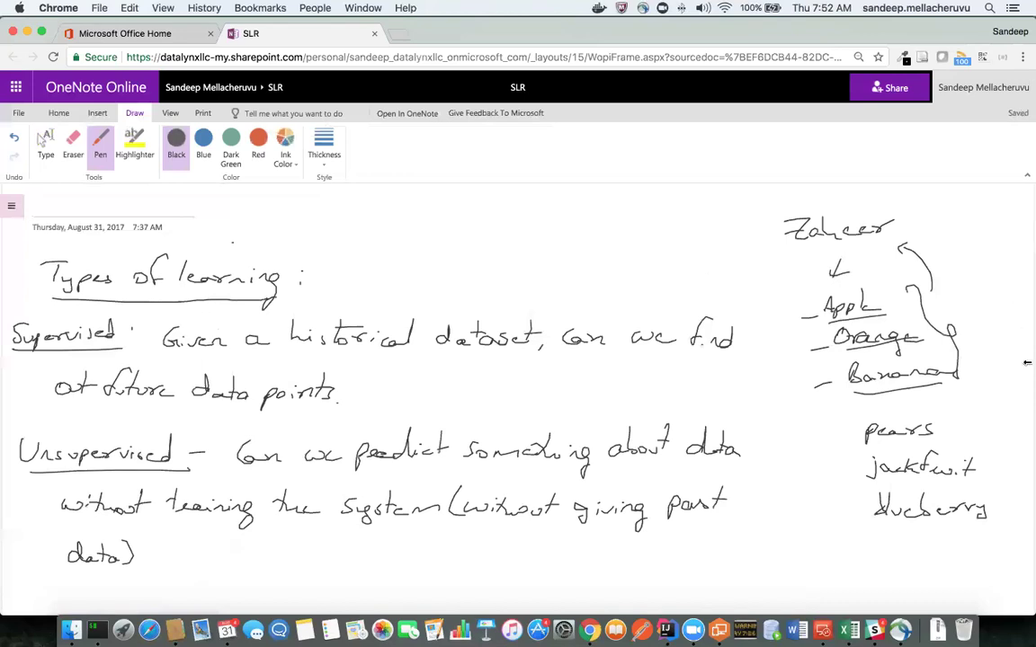
pyautogui.moveTo(964, 428); pyautogui.dragTo(985, 518)
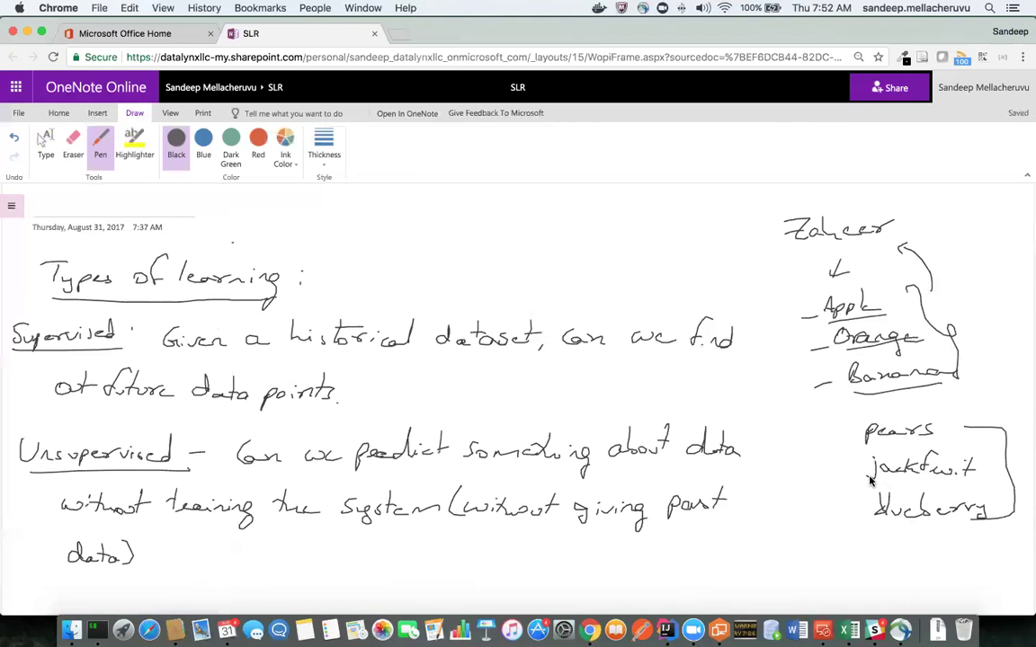
# Step: Write the quantity "10 –" in front of each of pears, jackfruit and blueberry
pyautogui.moveTo(843, 432)
pyautogui.mouseDown()
pyautogui.moveTo(854, 431)
pyautogui.moveTo(856, 466)
pyautogui.mouseUp()
pyautogui.moveTo(853, 514); pyautogui.dragTo(865, 512)
pyautogui.moveTo(803, 427)
pyautogui.mouseDown()
pyautogui.moveTo(802, 438)
pyautogui.moveTo(814, 429)
pyautogui.moveTo(814, 481)
pyautogui.mouseUp()
pyautogui.moveTo(826, 471); pyautogui.dragTo(825, 472)
pyautogui.moveTo(829, 516)
pyautogui.mouseDown()
pyautogui.moveTo(830, 528)
pyautogui.moveTo(841, 520)
pyautogui.mouseUp()
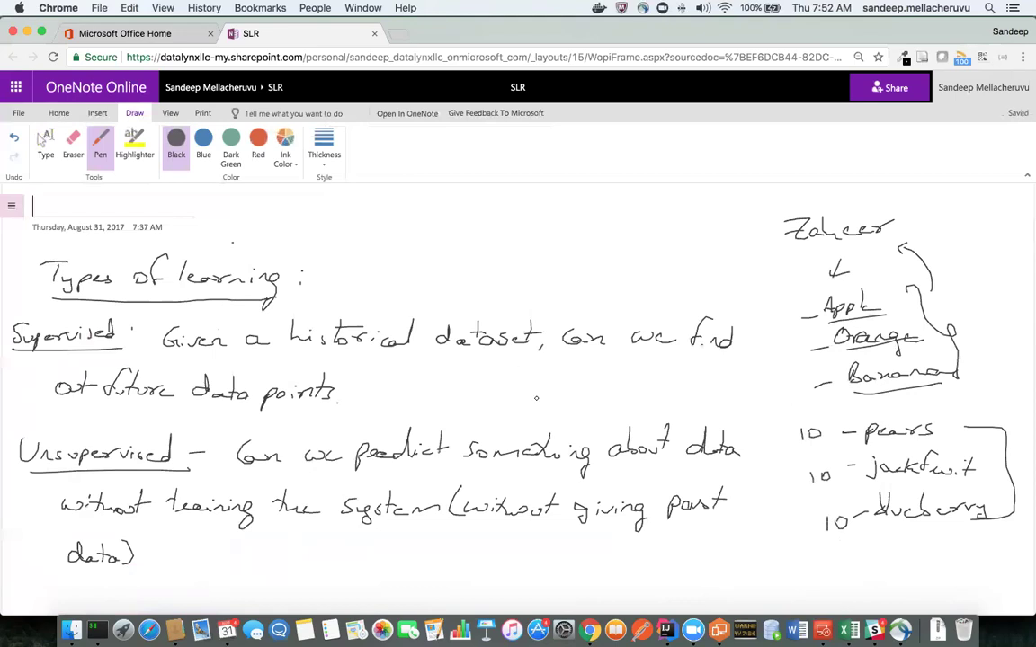
# Step: Handwrite "3 baskets" below the second fruit list and undo the stray strokes made after it
pyautogui.moveTo(680, 561); pyautogui.dragTo(781, 573)
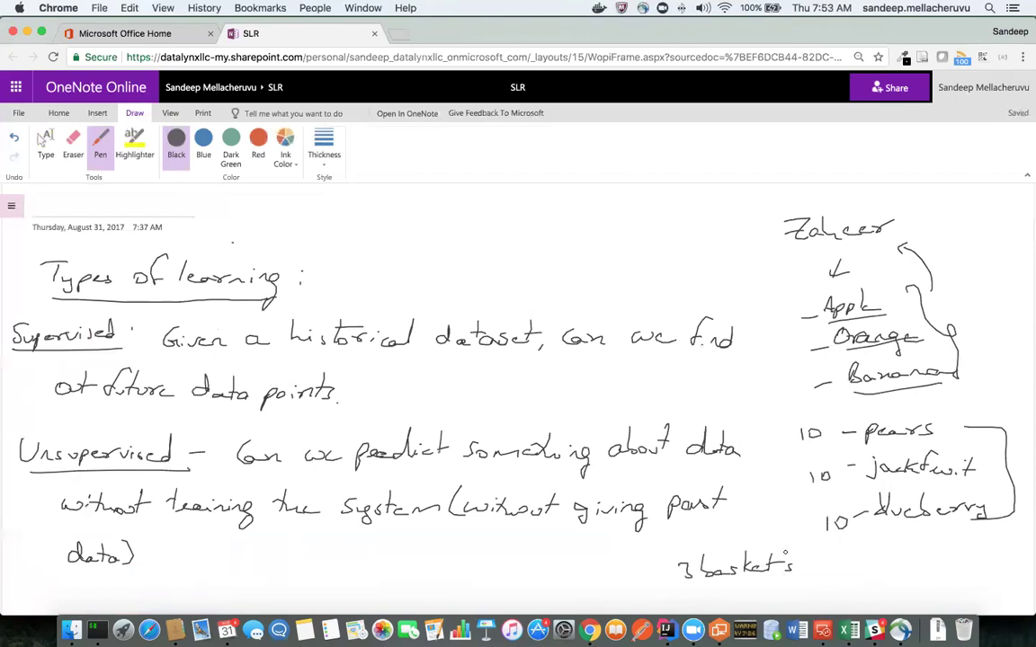
pyautogui.moveTo(808, 470); pyautogui.dragTo(806, 474)
pyautogui.moveTo(788, 450); pyautogui.dragTo(791, 484)
pyautogui.press('super+z')
pyautogui.press('super+z')
# Step: Underline pears, jackfruit and blueberry in the second fruit list
pyautogui.moveTo(866, 440); pyautogui.dragTo(932, 438)
pyautogui.moveTo(897, 484); pyautogui.dragTo(987, 482)
pyautogui.moveTo(880, 529); pyautogui.dragTo(966, 527)
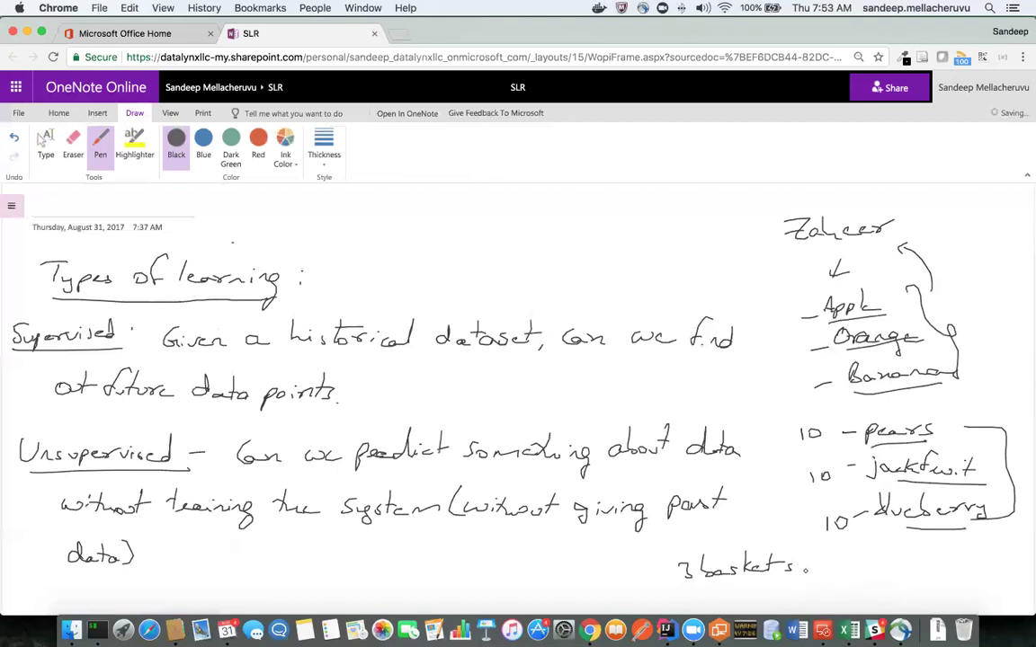
# Step: Draw three open basket shapes after "3 baskets" and an arrow leading from the second fruit list to the first basket
pyautogui.moveTo(810, 566); pyautogui.dragTo(832, 564)
pyautogui.moveTo(797, 430)
pyautogui.mouseDown()
pyautogui.moveTo(790, 476)
pyautogui.moveTo(830, 529)
pyautogui.mouseUp()
pyautogui.press('super+z')
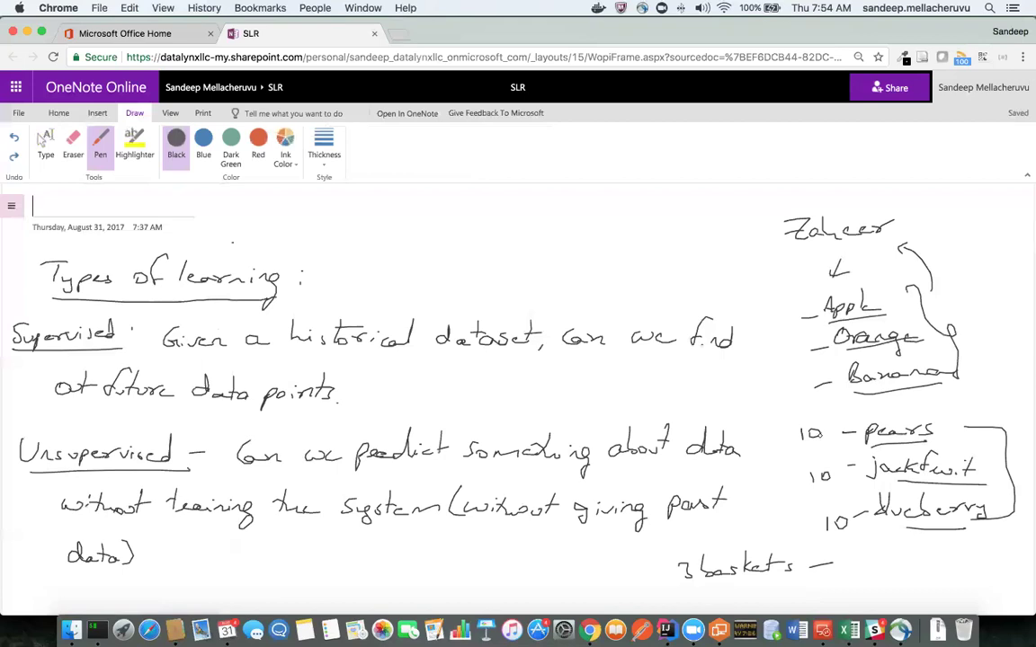
pyautogui.moveTo(854, 555)
pyautogui.mouseDown()
pyautogui.moveTo(879, 555)
pyautogui.moveTo(903, 576)
pyautogui.moveTo(933, 556)
pyautogui.moveTo(971, 582)
pyautogui.moveTo(984, 556)
pyautogui.mouseUp()
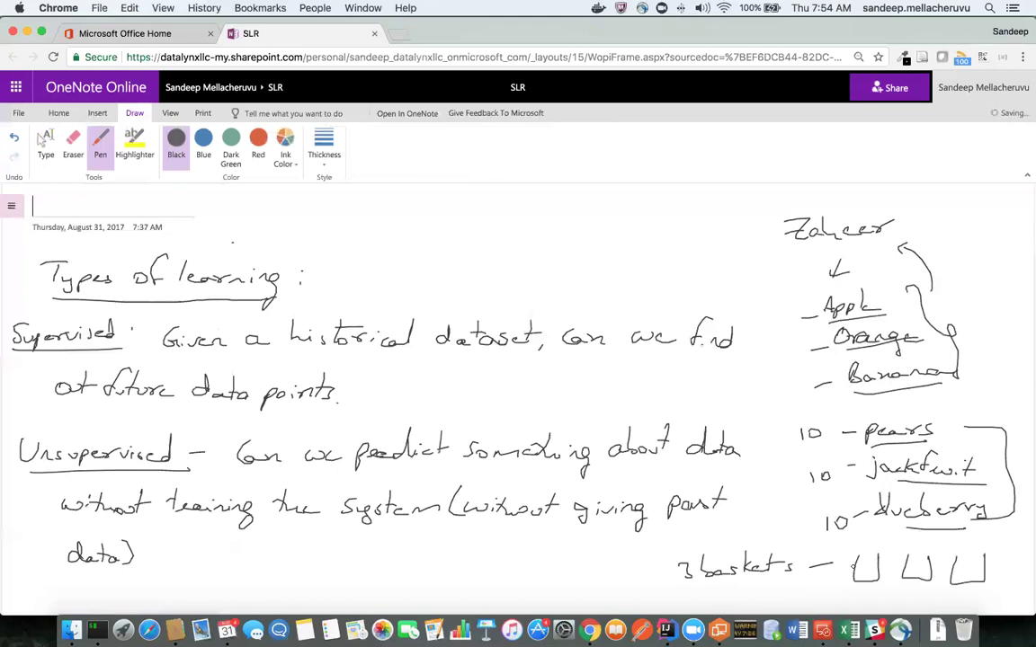
pyautogui.moveTo(815, 457); pyautogui.dragTo(811, 535)
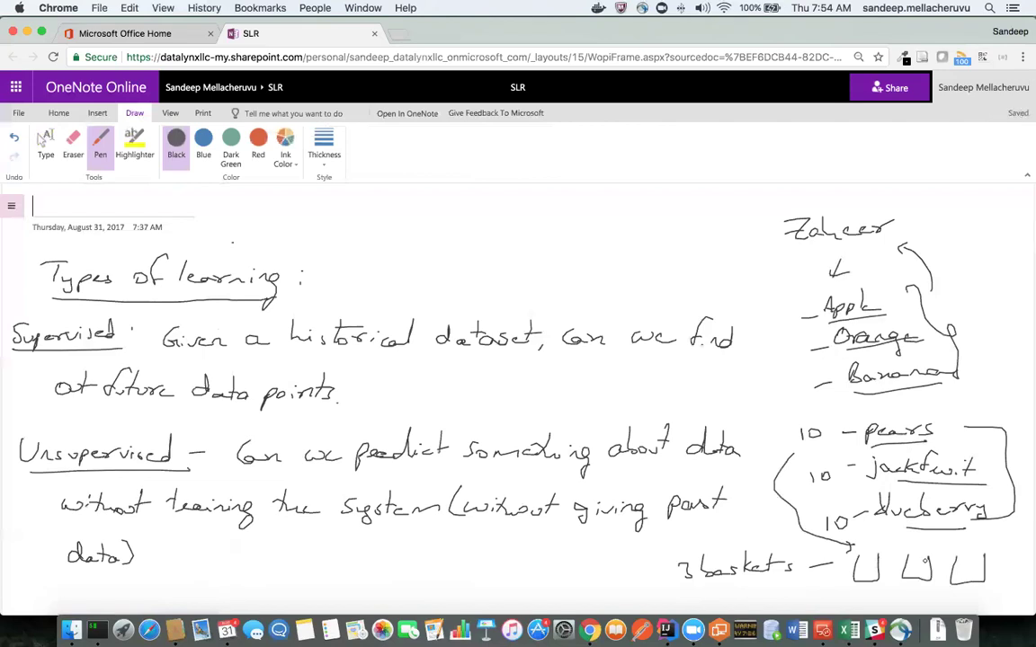
# Step: Underline "10 – pears", collapse the ribbon, and draw a curved arrow from an underlined blueberry back up to pears
pyautogui.moveTo(800, 442); pyautogui.dragTo(931, 439)
pyautogui.click(1026, 174)
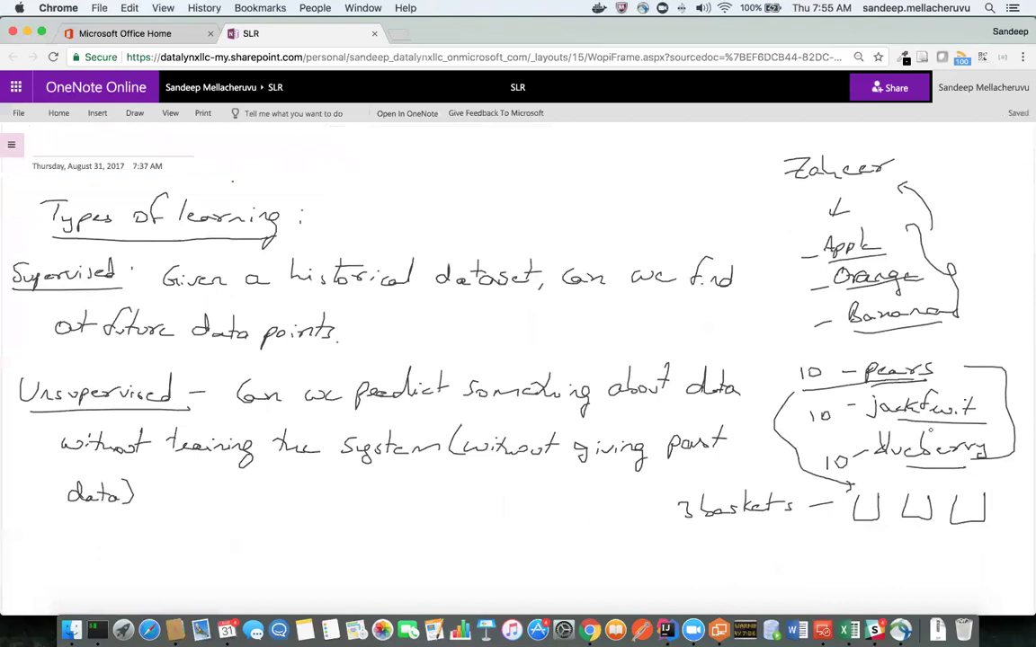
pyautogui.moveTo(887, 466)
pyautogui.mouseDown()
pyautogui.moveTo(984, 455)
pyautogui.moveTo(991, 400)
pyautogui.moveTo(975, 377)
pyautogui.moveTo(951, 376)
pyautogui.mouseUp()
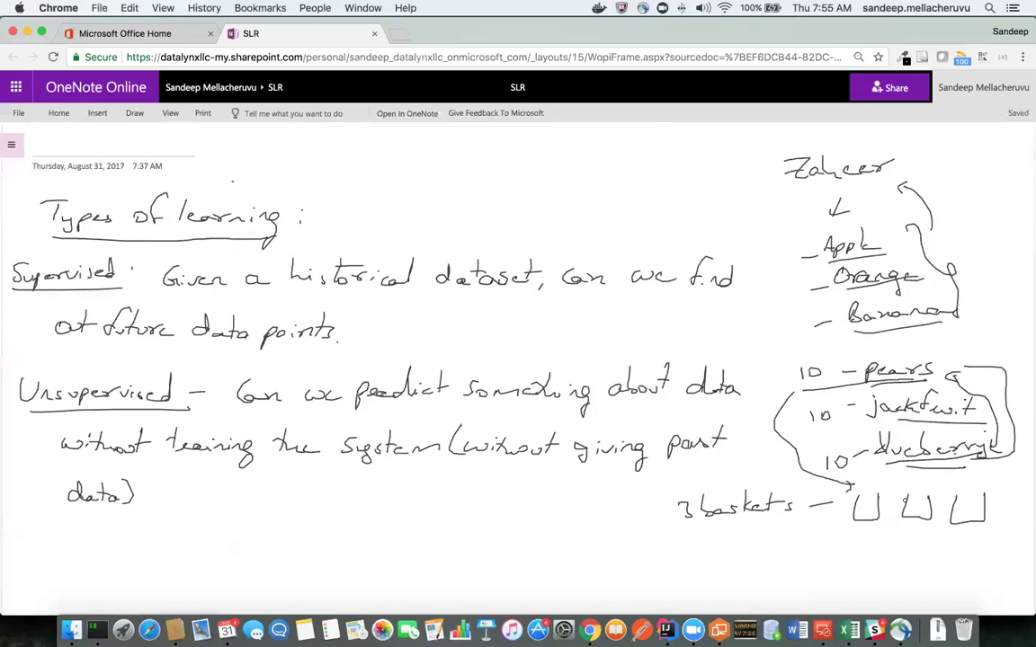
# Step: Mark and underline the three baskets, and add a second dash in front of Apple, Orange and Banana
pyautogui.moveTo(866, 503); pyautogui.dragTo(867, 517)
pyautogui.moveTo(859, 531); pyautogui.dragTo(974, 532)
pyautogui.moveTo(792, 264); pyautogui.dragTo(822, 256)
pyautogui.moveTo(809, 295); pyautogui.dragTo(833, 288)
pyautogui.moveTo(815, 326); pyautogui.dragTo(846, 315)
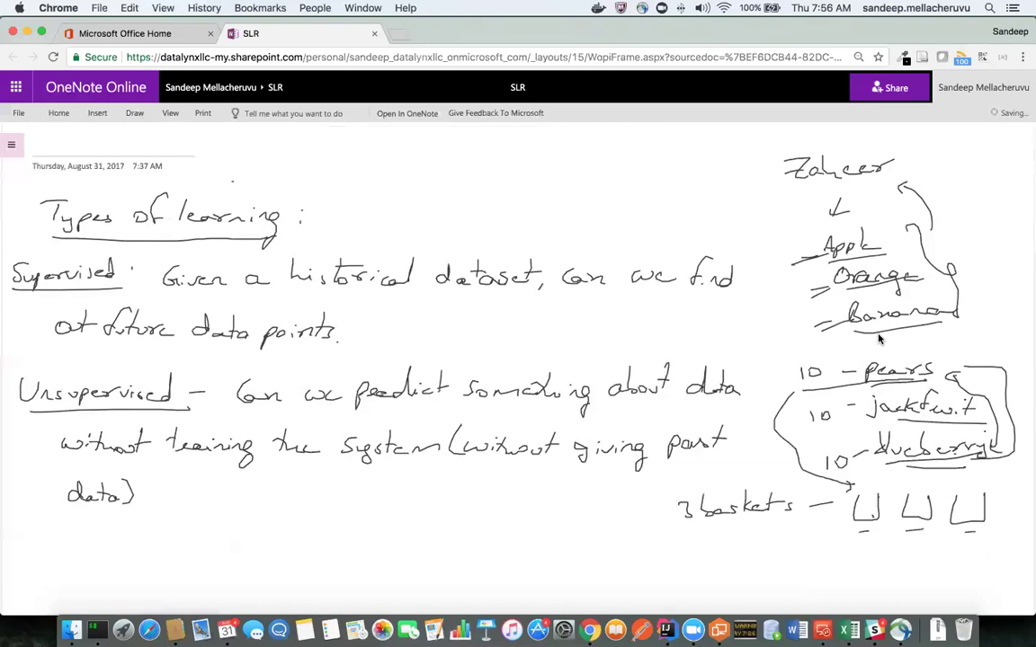
# Step: Switch to the Viral Count data workbook in Excel and select the drug and viral count data in A2:B21
pyautogui.press('super+Tab')
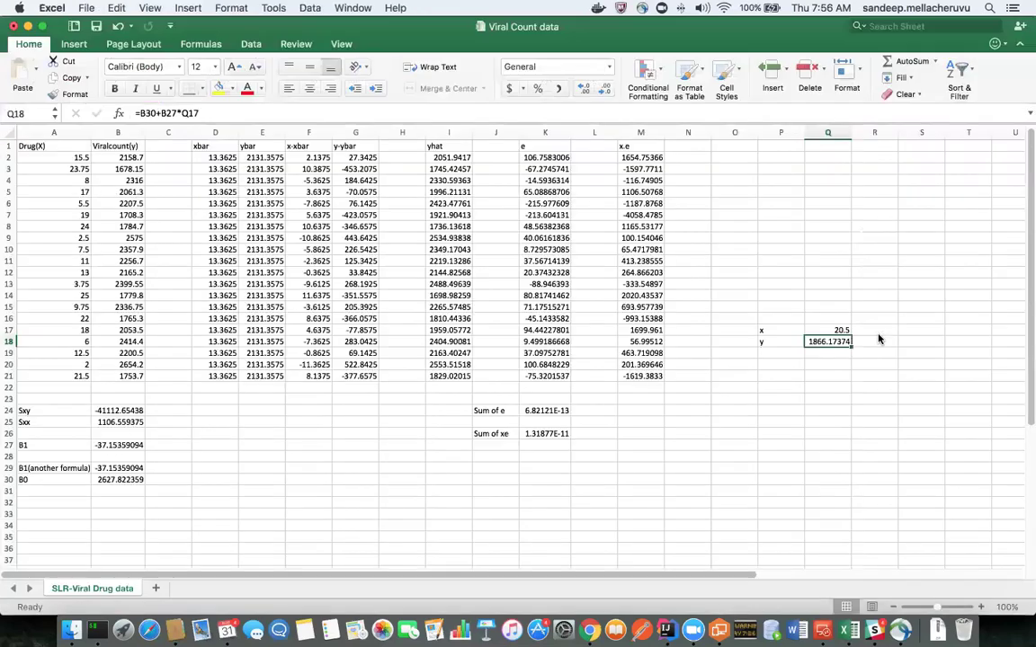
pyautogui.moveTo(46, 157); pyautogui.dragTo(119, 381)
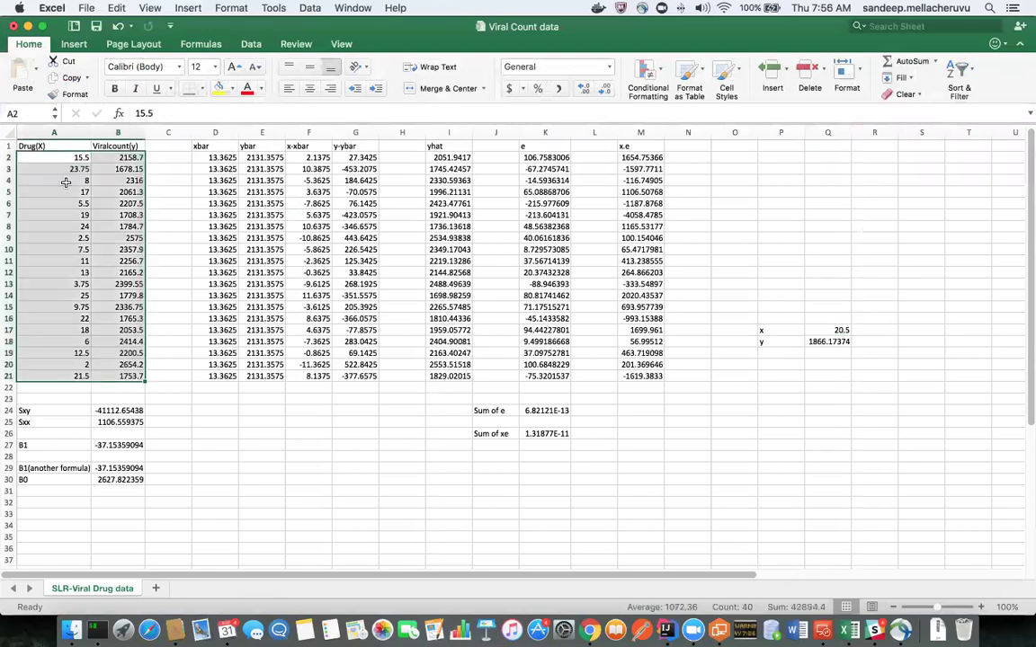
# Step: Point out individual values in the Viralcount(y) column, from the first data row down to row 21
pyautogui.click(122, 237)
pyautogui.click(119, 160)
pyautogui.click(113, 315)
pyautogui.click(112, 351)
pyautogui.rightClick(124, 381)
pyautogui.click(118, 157)
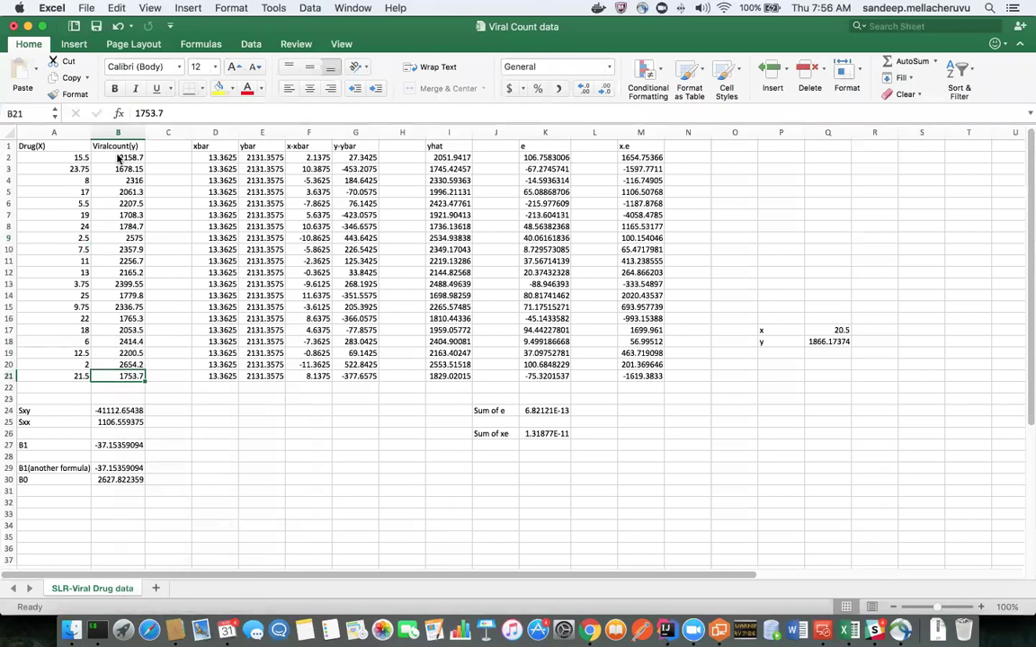
pyautogui.press('Right')
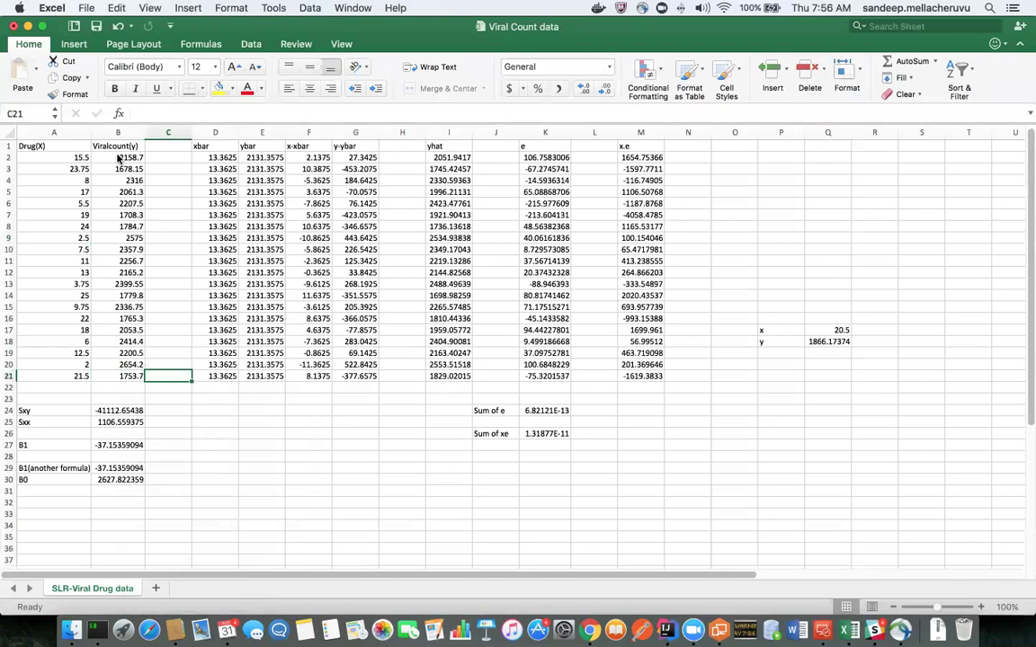
# Step: Switch to Chrome to review the handwritten supervised and unsupervised learning definitions in OneNote
pyautogui.press('super+Tab')
pyautogui.press('super+Tab')
pyautogui.press('super+Tab')
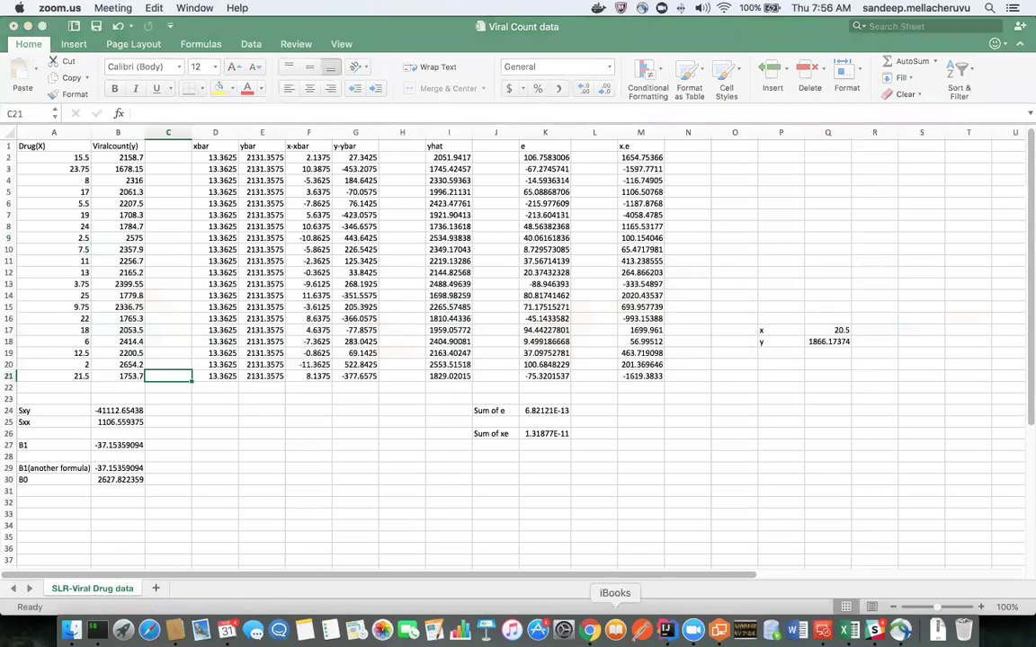
pyautogui.click(589, 629)
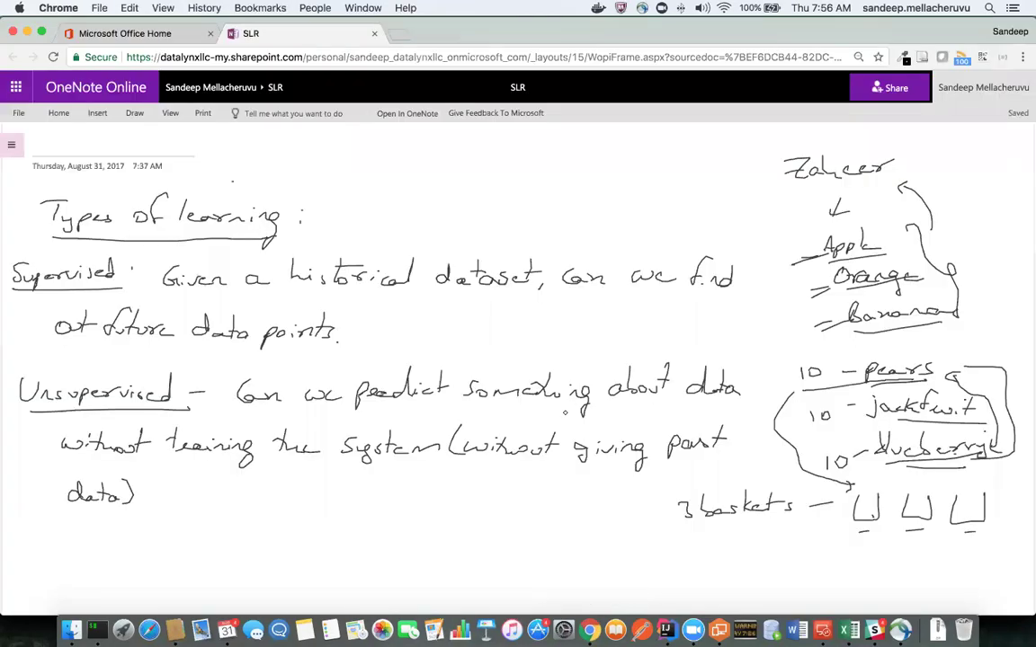
# Step: Switch back to the Viral Count data workbook in Excel and select the drug and viral count range A2:B22
pyautogui.press('super+Tab')
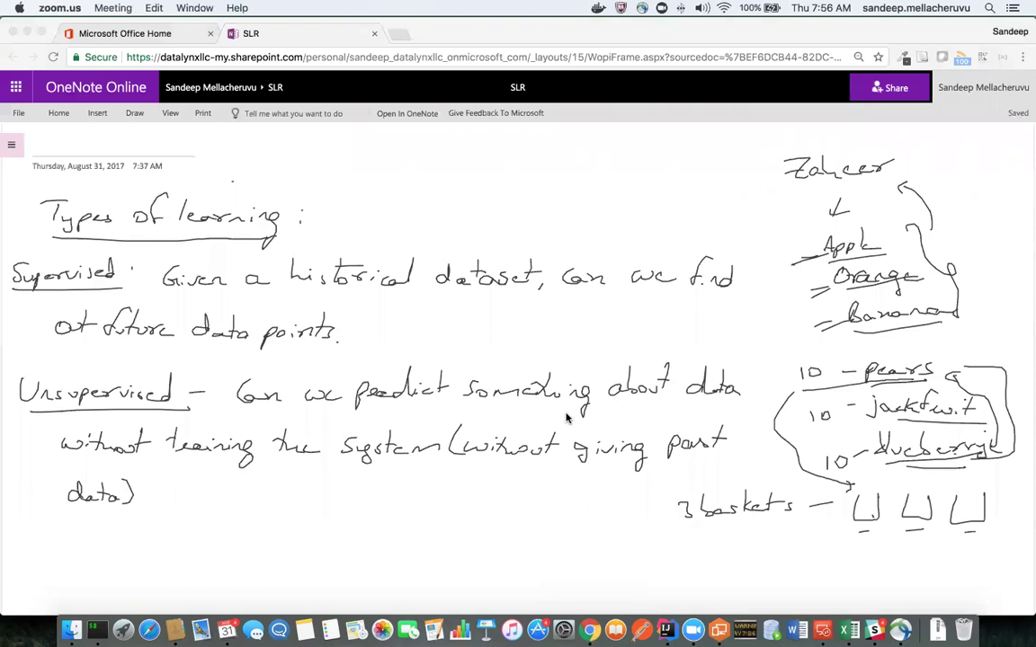
pyautogui.press('super+Tab')
pyautogui.press('super+Tab')
pyautogui.moveTo(73, 155); pyautogui.dragTo(137, 384)
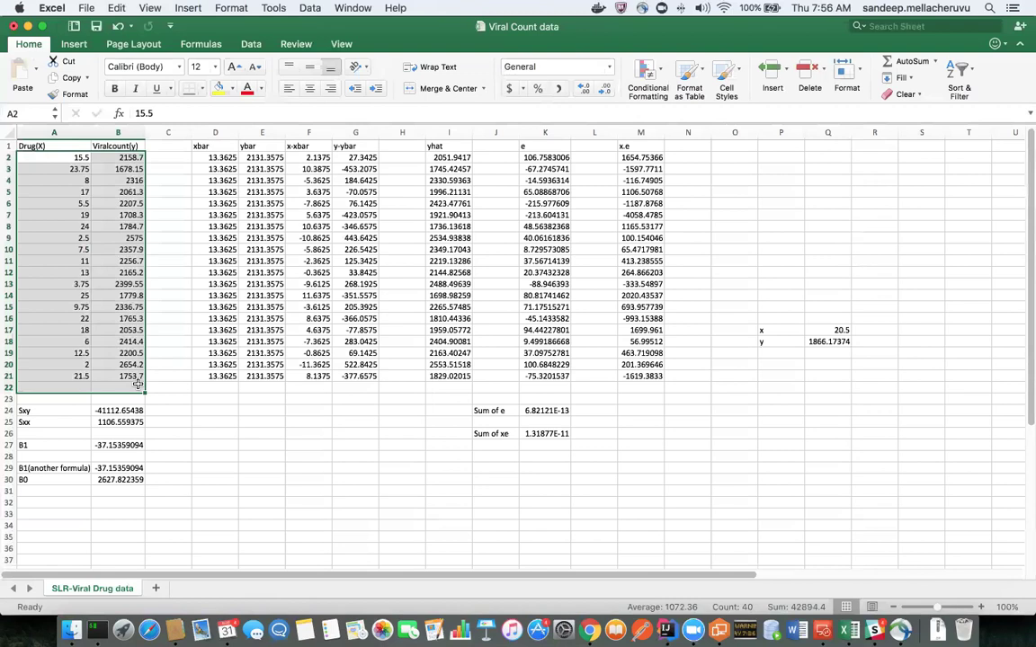
# Step: Return to OneNote in Chrome, show the page list, and open the 7:10 AM page with the fitted regression equation
pyautogui.press('super+Tab')
pyautogui.press('super+Tab')
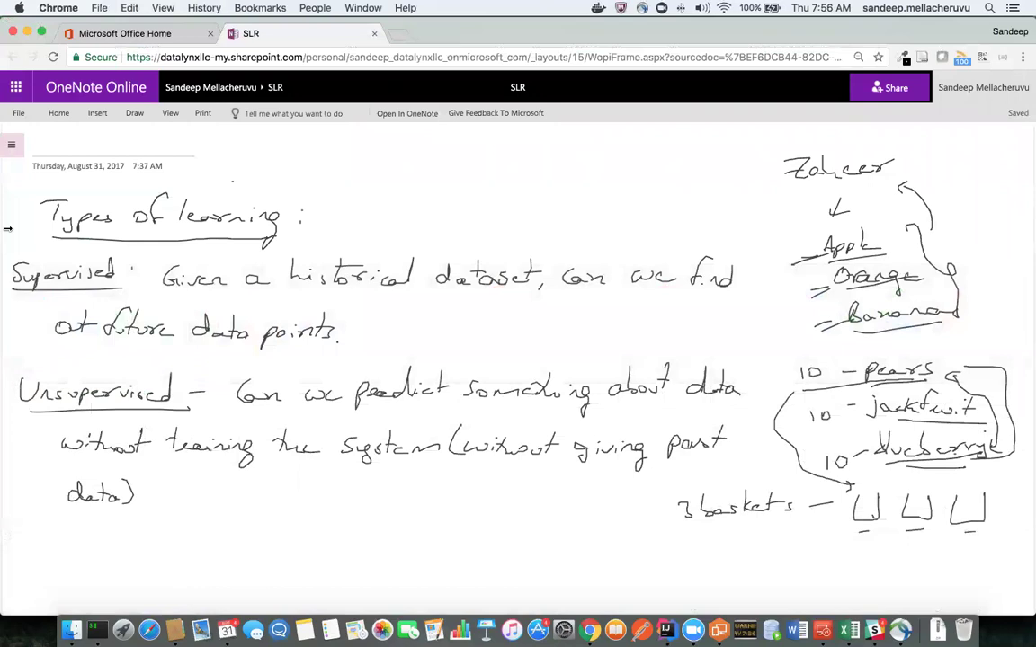
pyautogui.click(12, 145)
pyautogui.click(208, 575)
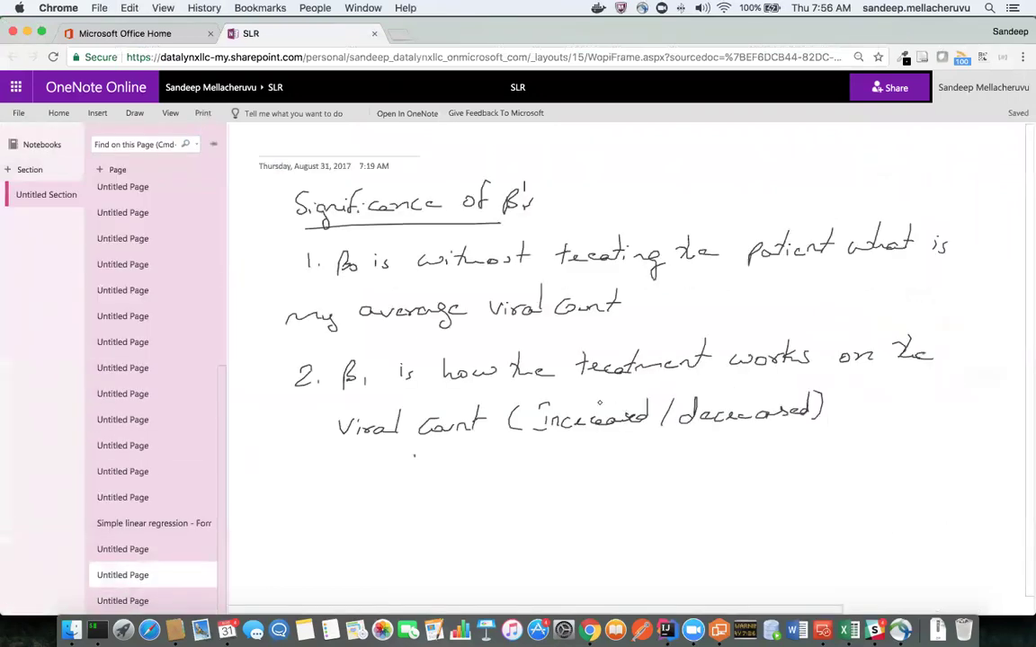
pyautogui.click(184, 549)
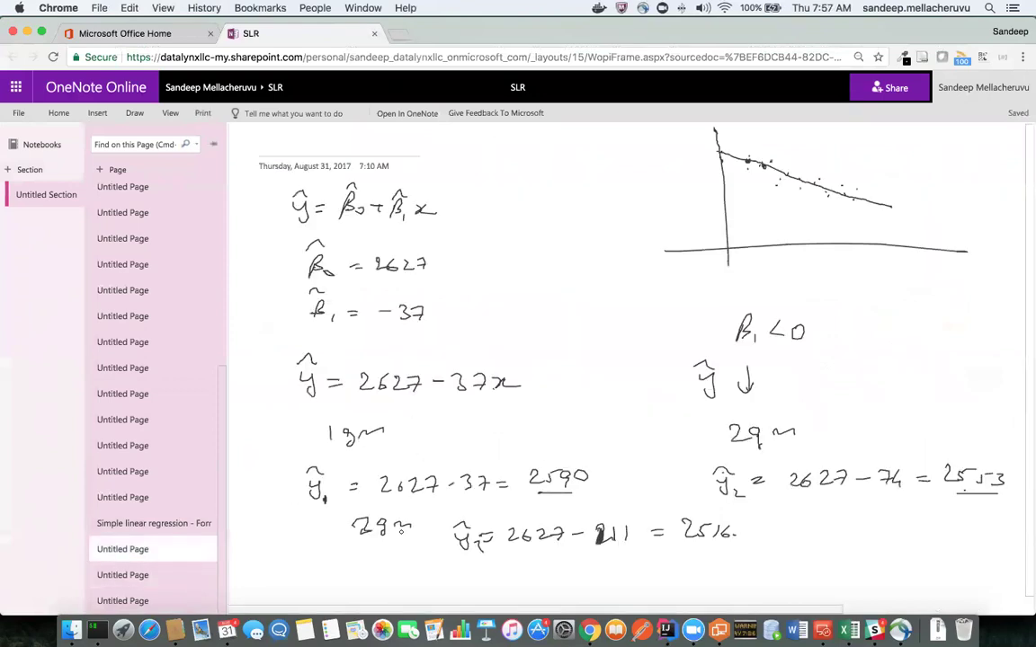
# Step: Draw a box around ŷ = 2627 − 37x and an arrow from it to the handwritten label "Linear regression model"
pyautogui.moveTo(277, 348); pyautogui.dragTo(445, 381)
pyautogui.press('super+z')
pyautogui.moveTo(302, 410); pyautogui.dragTo(518, 406)
pyautogui.moveTo(290, 337); pyautogui.dragTo(297, 410)
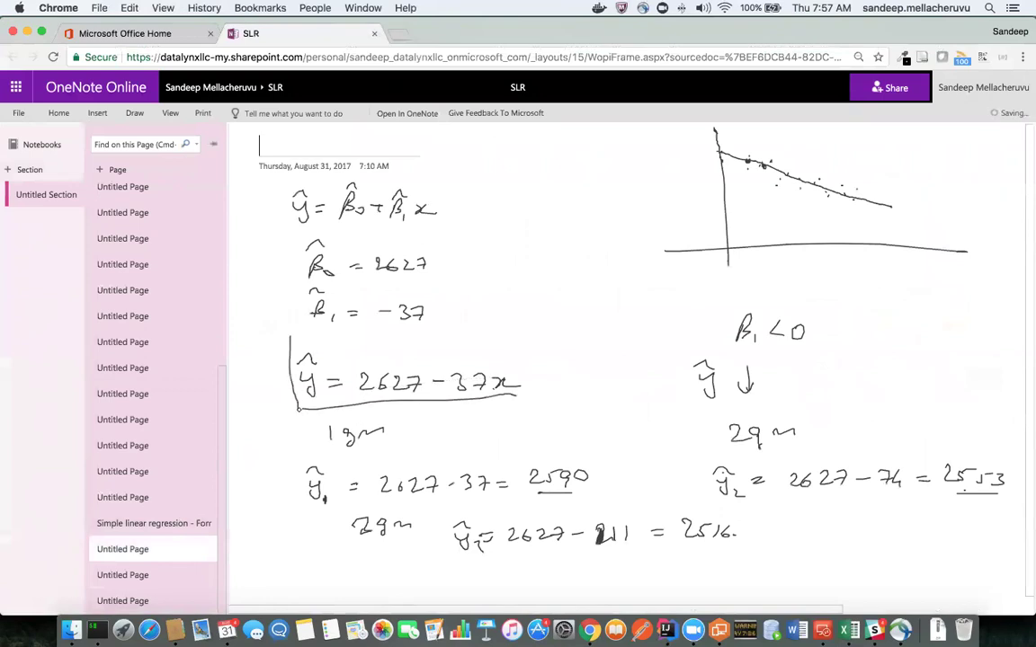
pyautogui.moveTo(290, 334)
pyautogui.mouseDown()
pyautogui.moveTo(458, 332)
pyautogui.moveTo(518, 374)
pyautogui.moveTo(522, 396)
pyautogui.mouseUp()
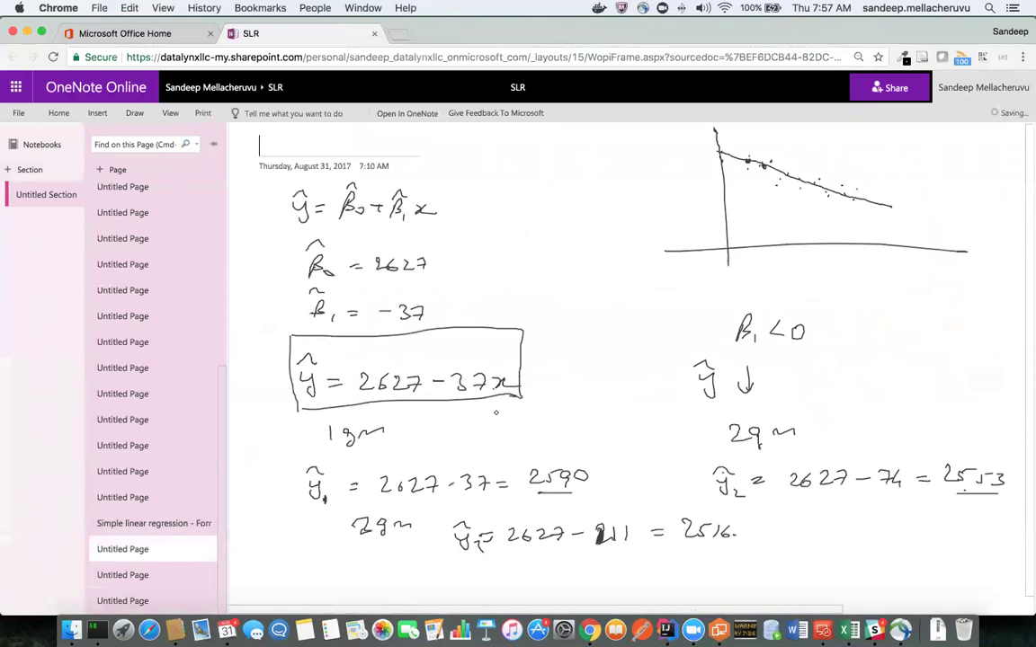
pyautogui.moveTo(500, 326)
pyautogui.mouseDown()
pyautogui.moveTo(532, 300)
pyautogui.moveTo(530, 310)
pyautogui.moveTo(725, 273)
pyautogui.mouseUp()
pyautogui.moveTo(567, 320)
pyautogui.mouseDown()
pyautogui.moveTo(627, 304)
pyautogui.moveTo(628, 322)
pyautogui.mouseUp()
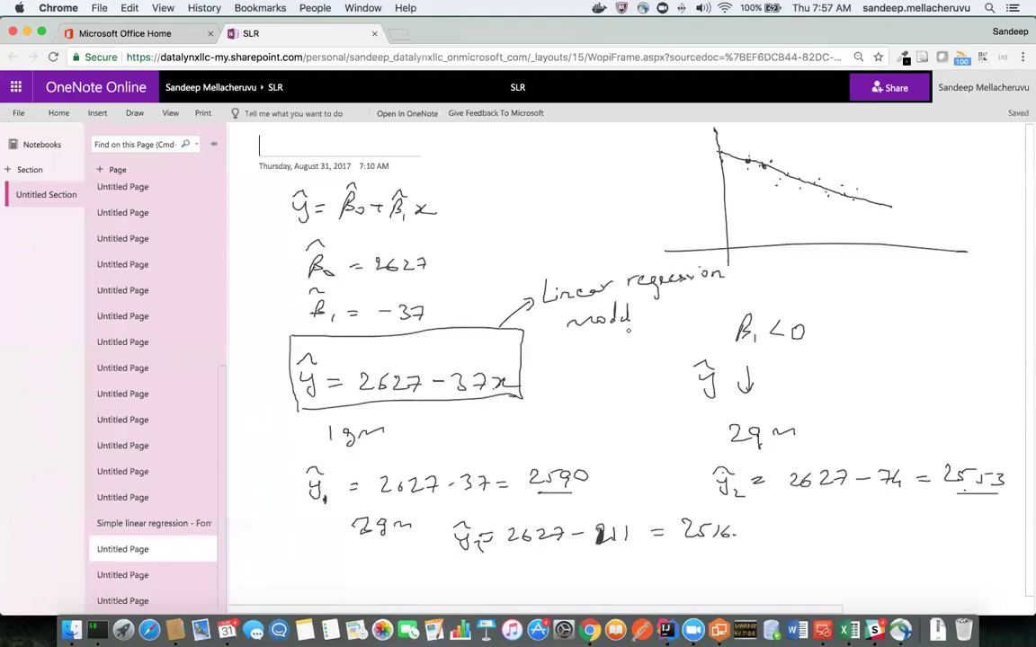
# Step: Switch to Excel to inspect the formula behind the predicted y in Q18, and return to the OneNote equation page in Chrome
pyautogui.press('super+Tab')
pyautogui.press('super+Tab')
pyautogui.press('super+Tab')
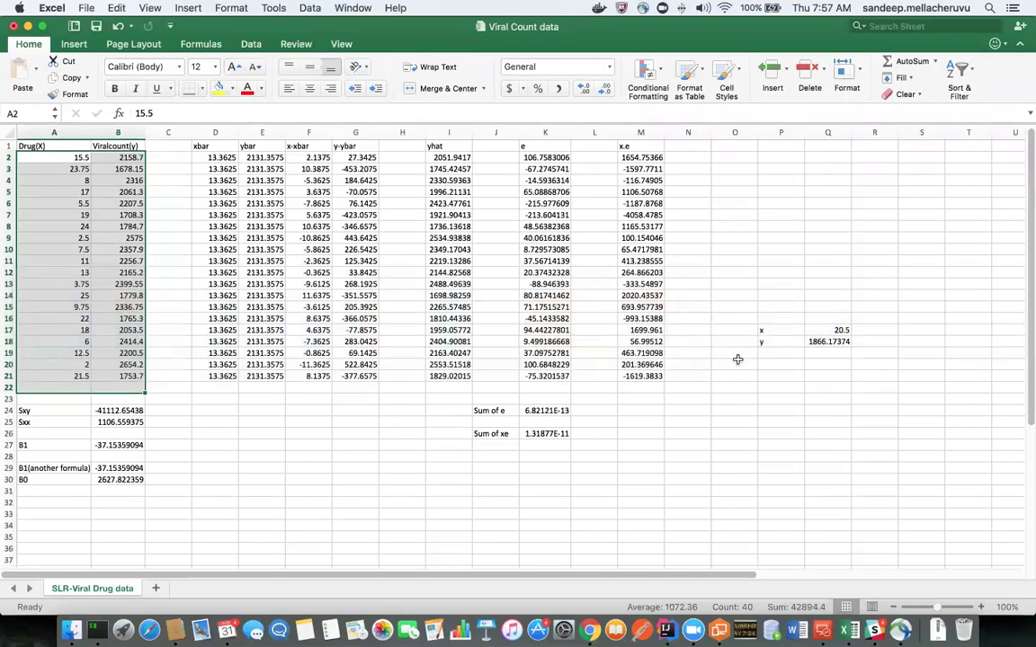
pyautogui.click(827, 342)
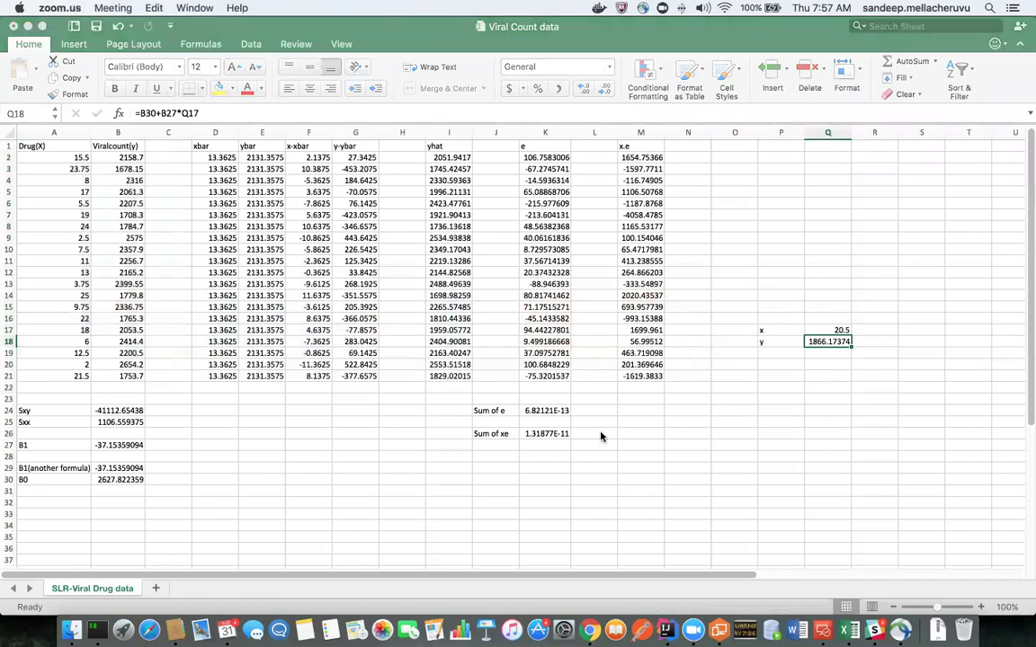
pyautogui.press('super+Tab')
pyautogui.press('super+Tab')
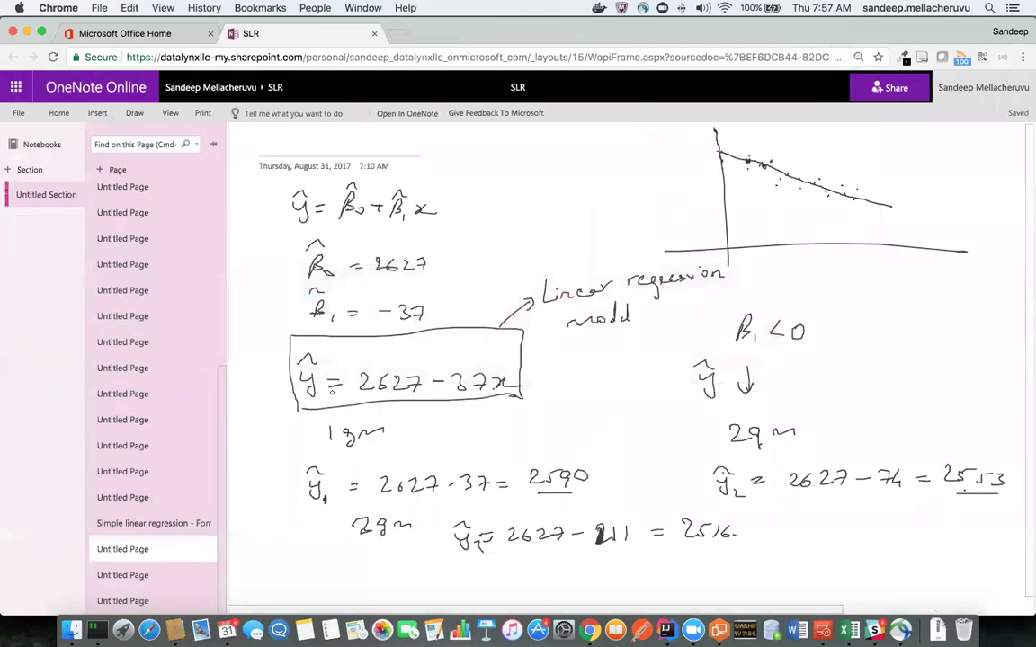